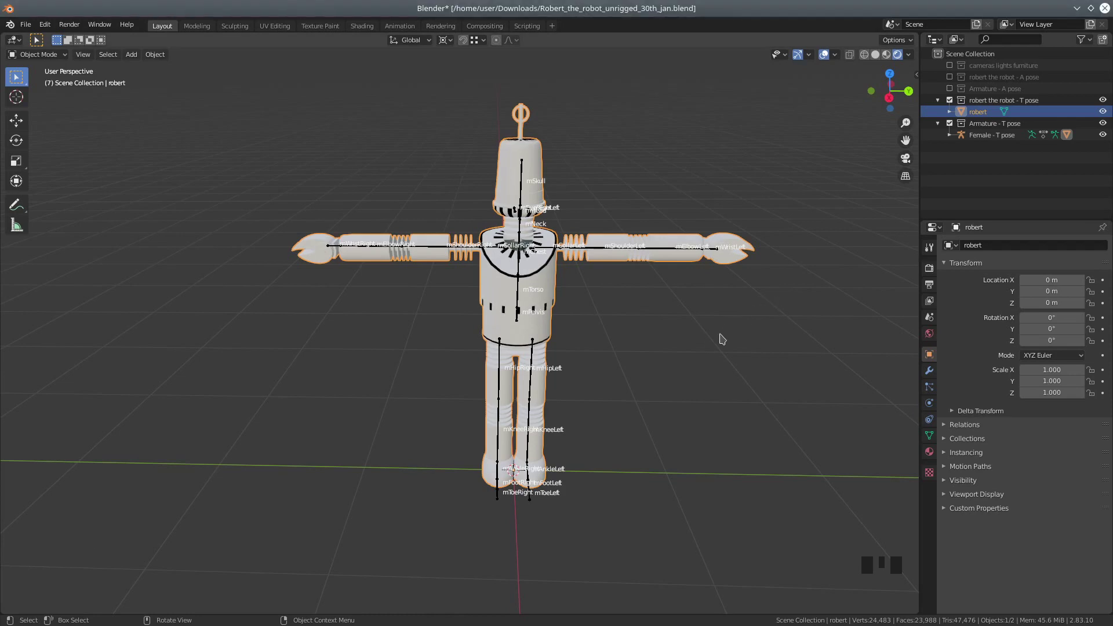
Select the T-pose armature, exclude the robert the robot - T pose collection from the view layer, and switch to the right orthographic view
{"action": "middle_click_drag", "start_coordinate": [713, 344], "coordinate": [715, 332]}
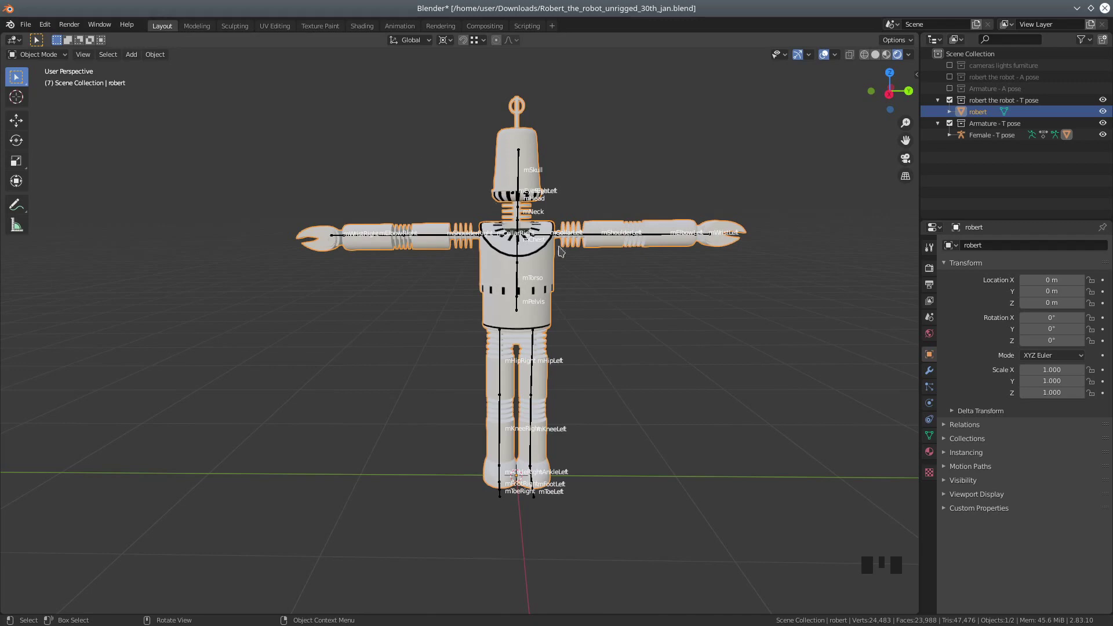
{"action": "middle_click_drag", "start_coordinate": [604, 293], "coordinate": [618, 291]}
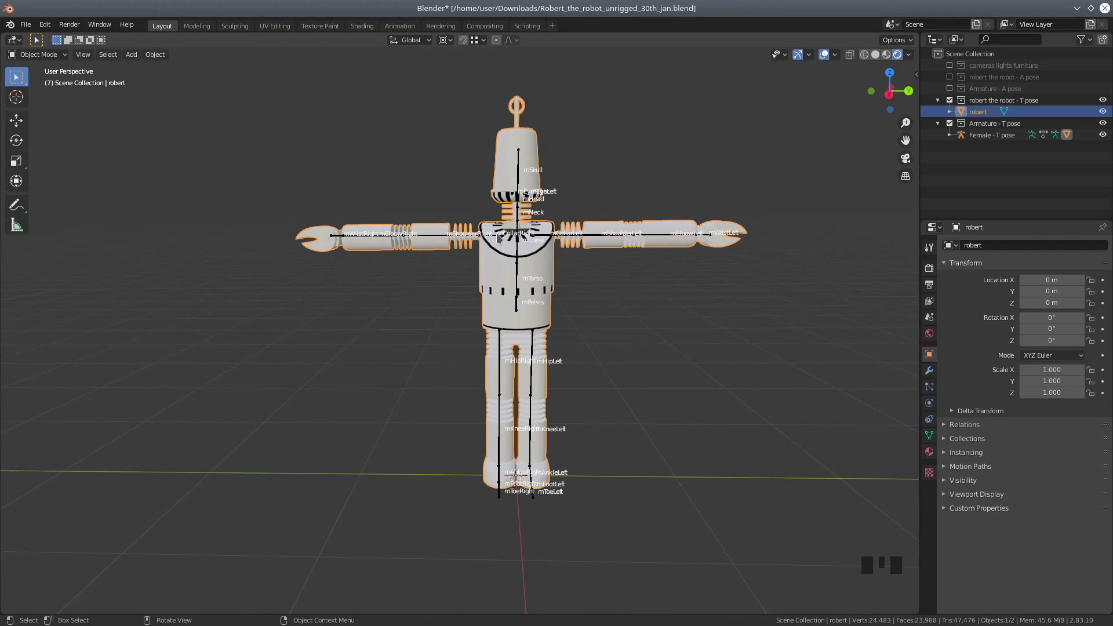
{"action": "left_click", "coordinate": [434, 235]}
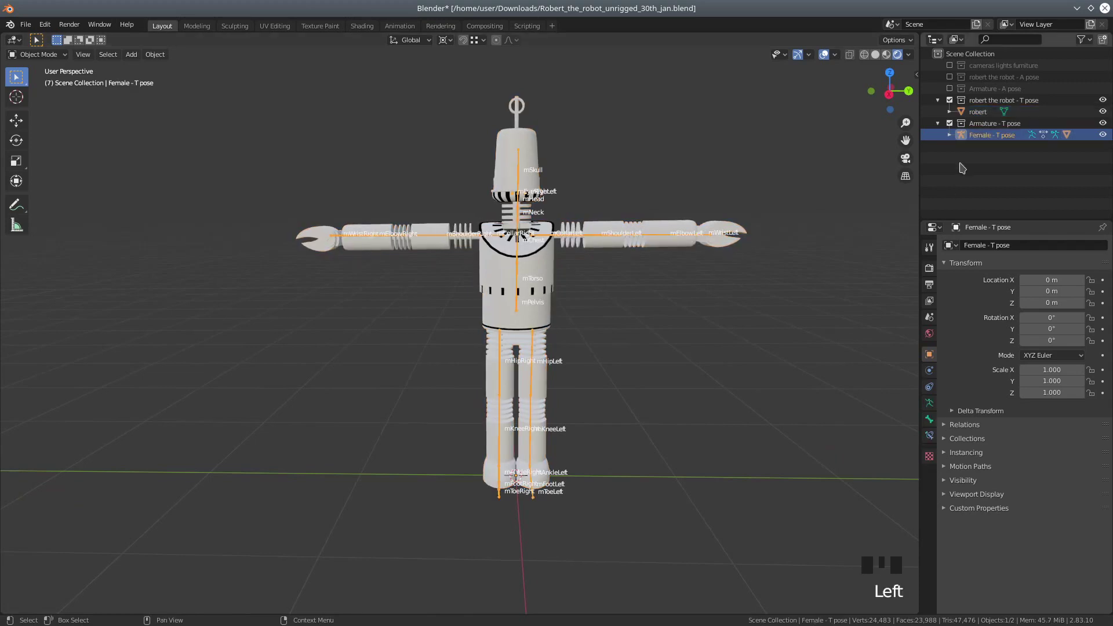
{"action": "left_click", "coordinate": [950, 100]}
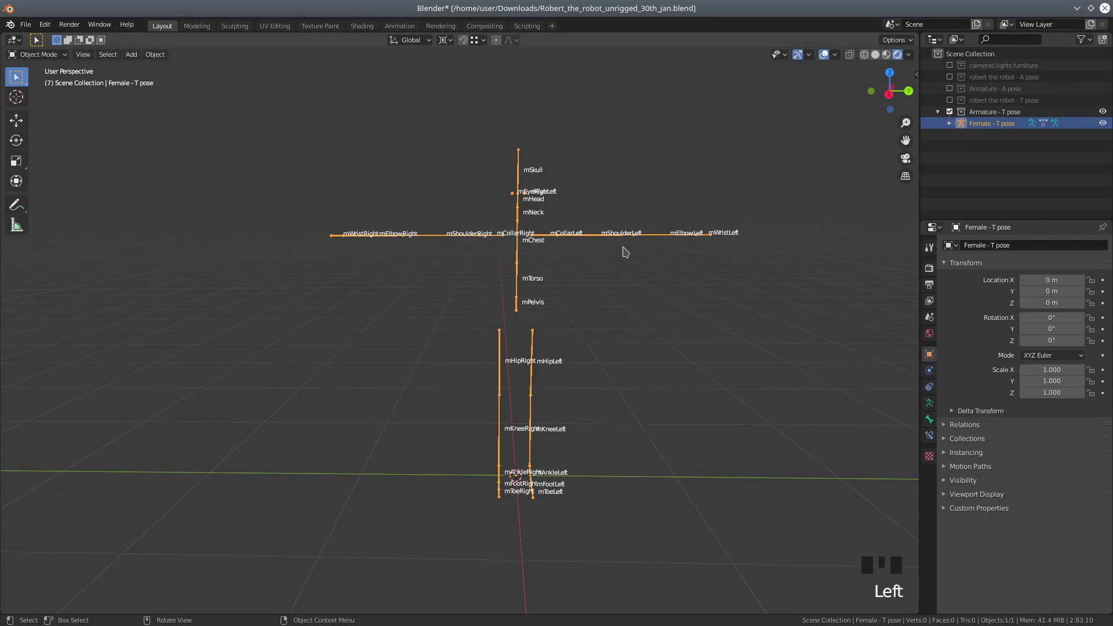
{"action": "key", "text": "KP_3"}
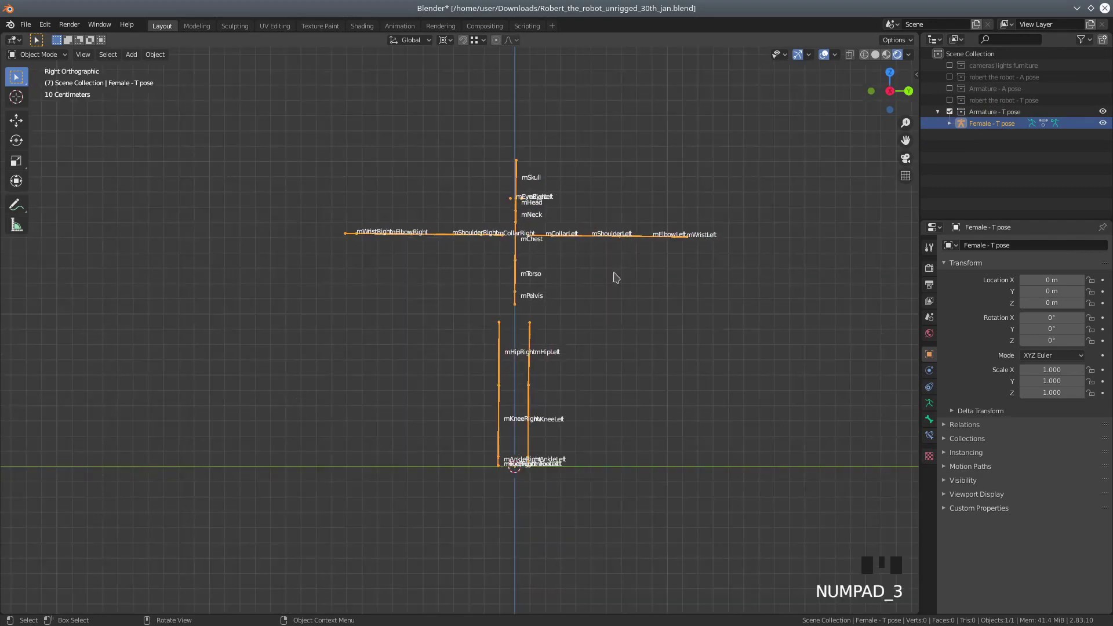
{"action": "scroll", "coordinate": [606, 312], "scroll_direction": "up", "scroll_amount": 1}
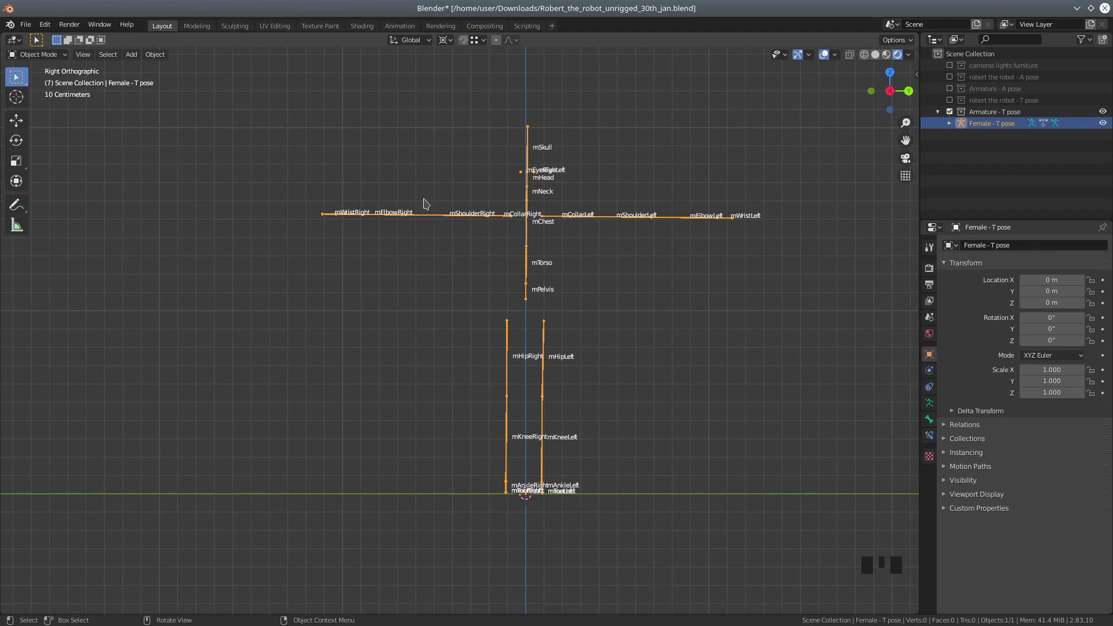
Enter Edit Mode on the armature and set its bones to display as Octahedral
{"action": "left_click", "coordinate": [528, 227]}
{"action": "left_click_drag", "start_coordinate": [47, 58], "coordinate": [48, 78]}
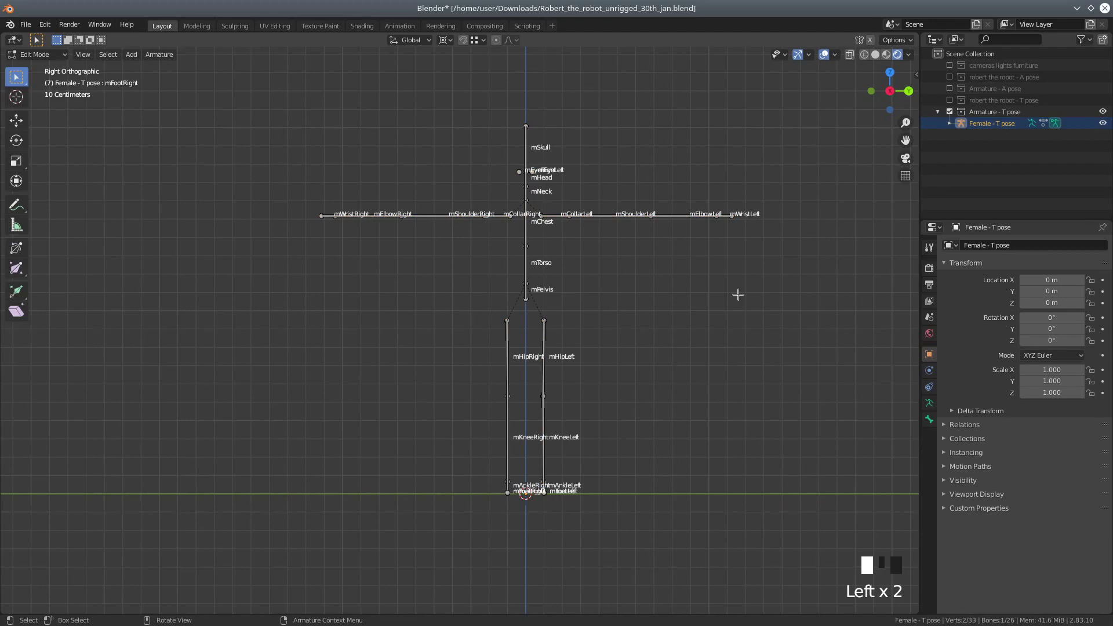
{"action": "left_click", "coordinate": [930, 403]}
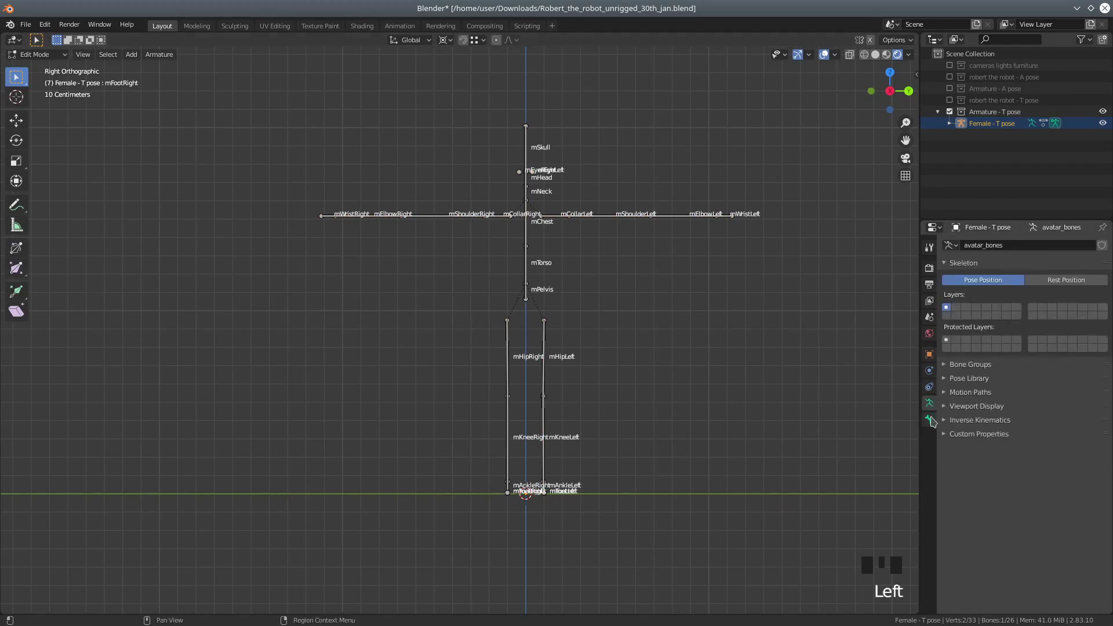
{"action": "left_click", "coordinate": [31, 57]}
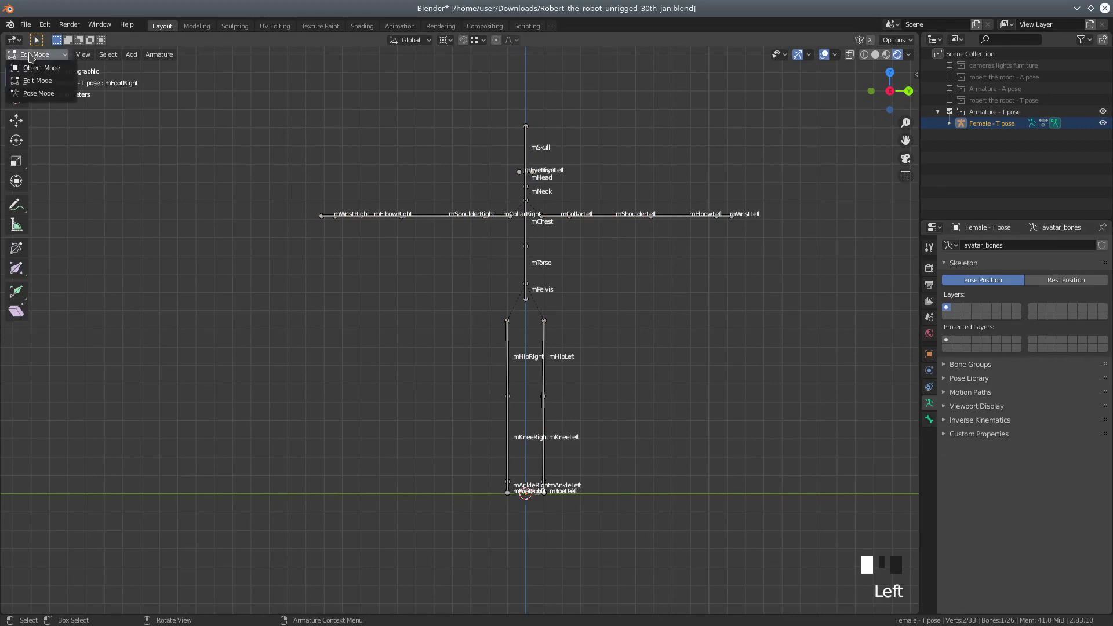
{"action": "left_click", "coordinate": [930, 419]}
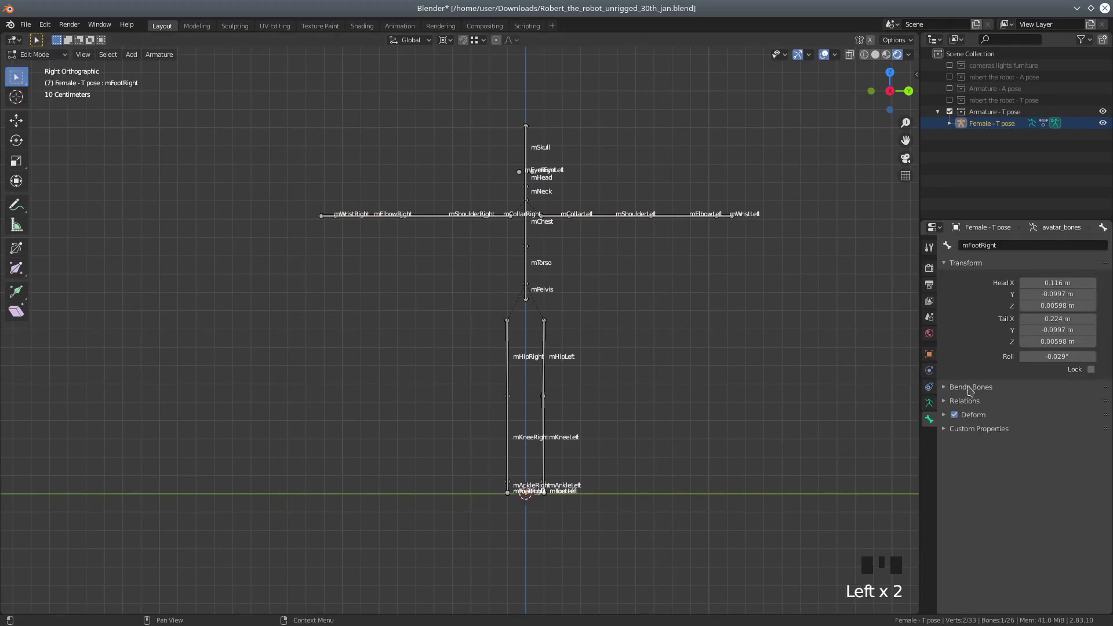
{"action": "left_click", "coordinate": [929, 403]}
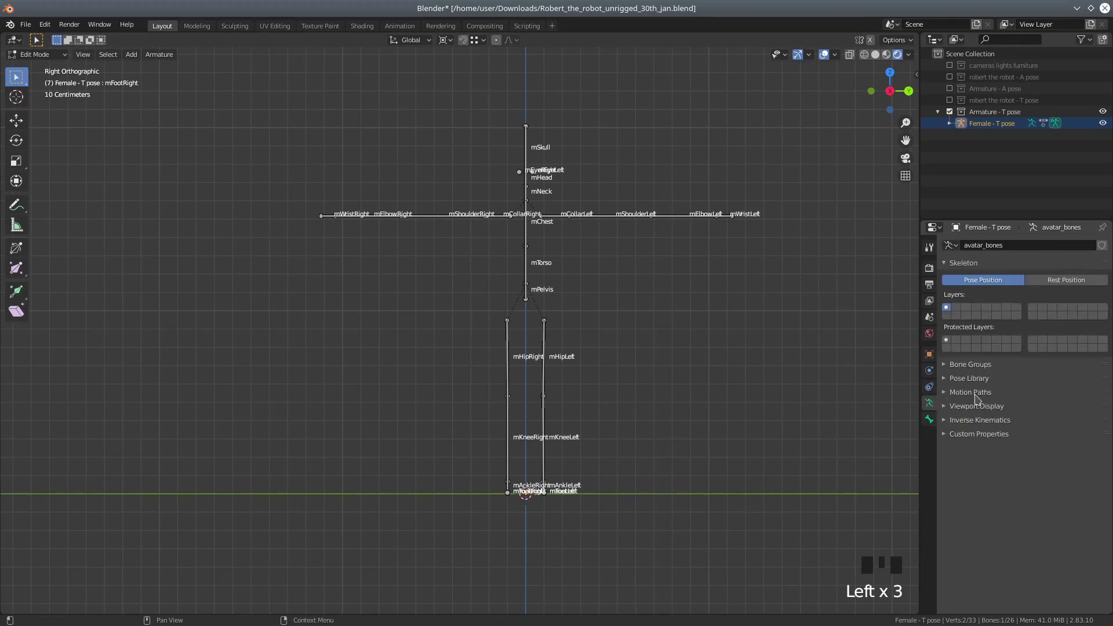
{"action": "left_click", "coordinate": [945, 406]}
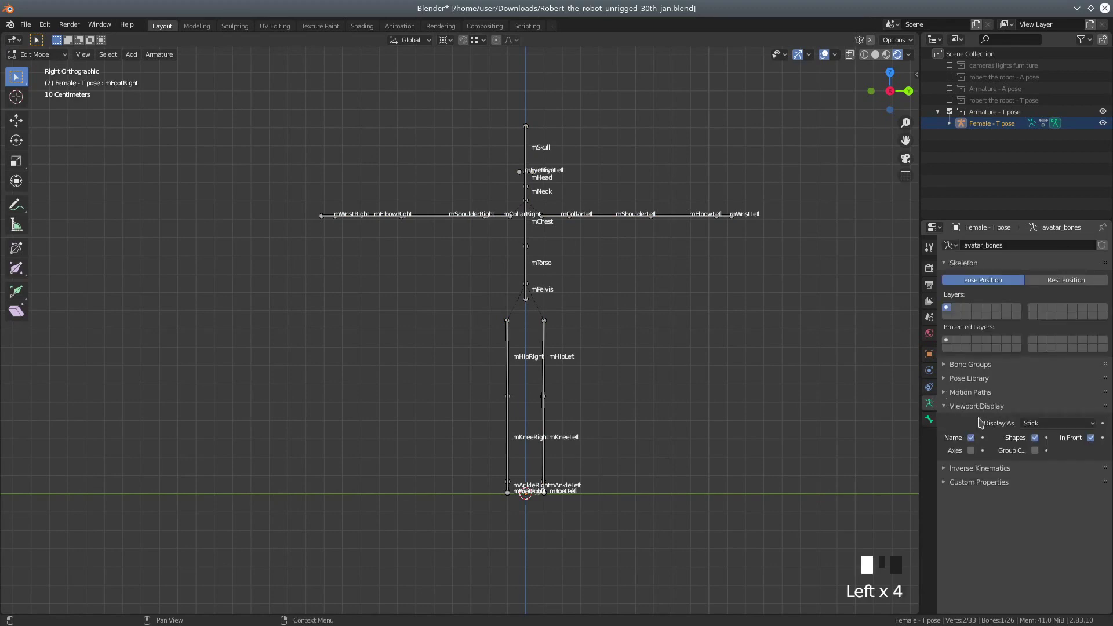
{"action": "left_click", "coordinate": [1053, 425]}
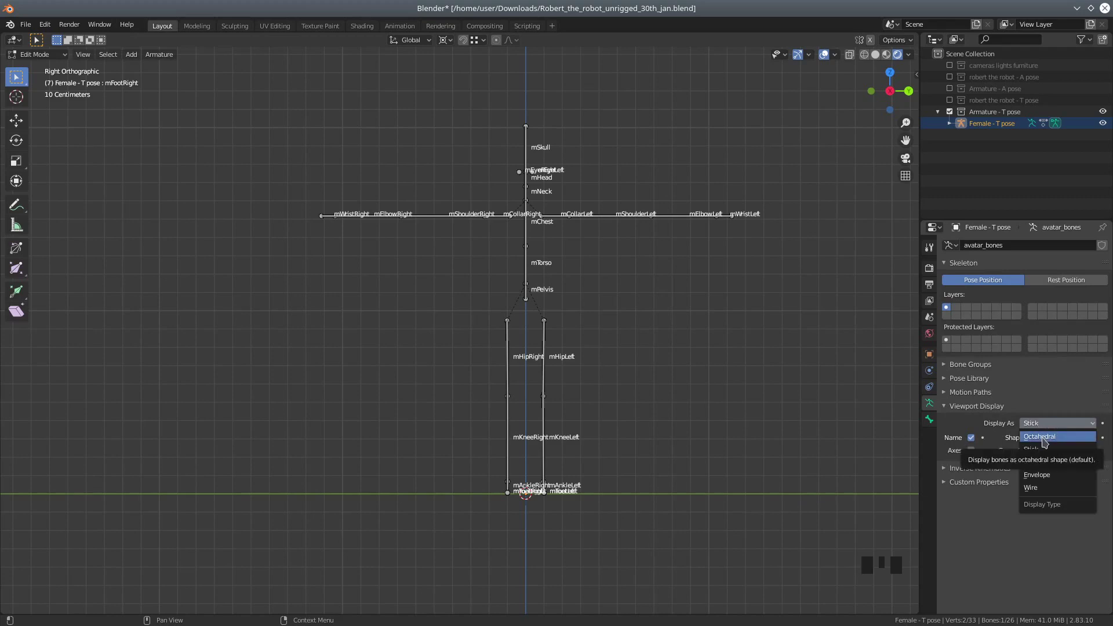
{"action": "left_click", "coordinate": [1044, 439]}
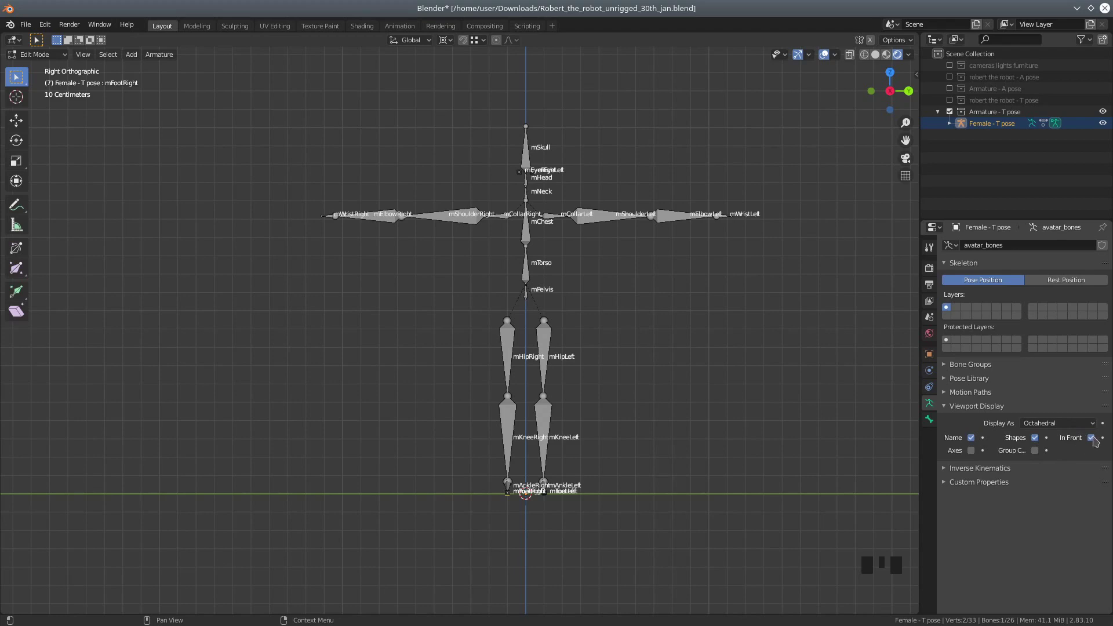
Examine the right arm's bones by selecting the joint at the wrist and the mShoulderRight bone
{"action": "left_click", "coordinate": [335, 216]}
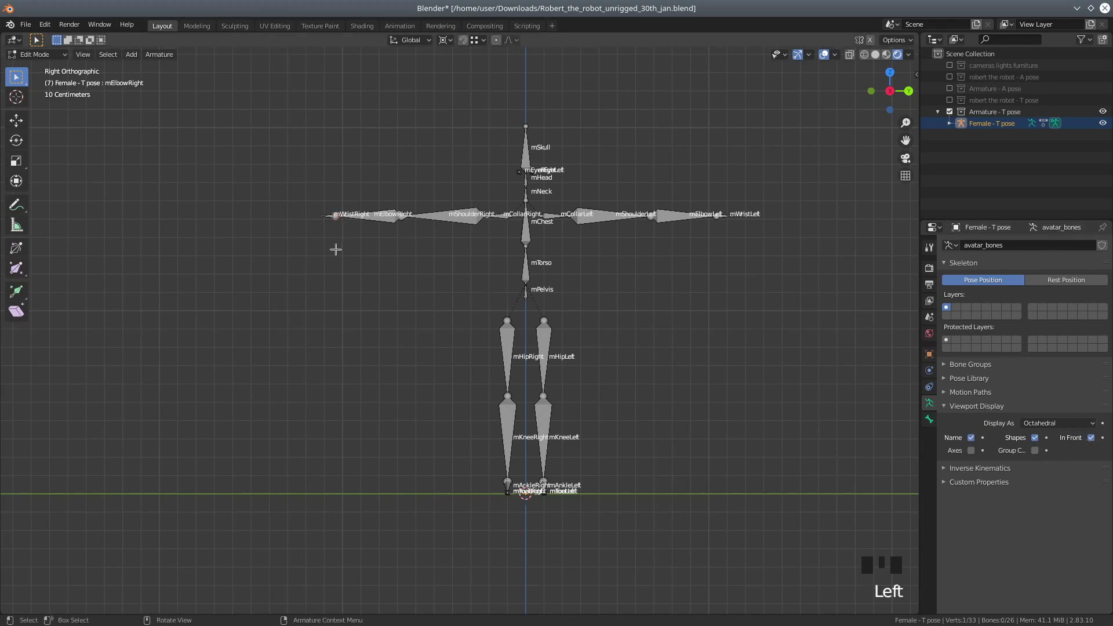
{"action": "left_click", "coordinate": [466, 214]}
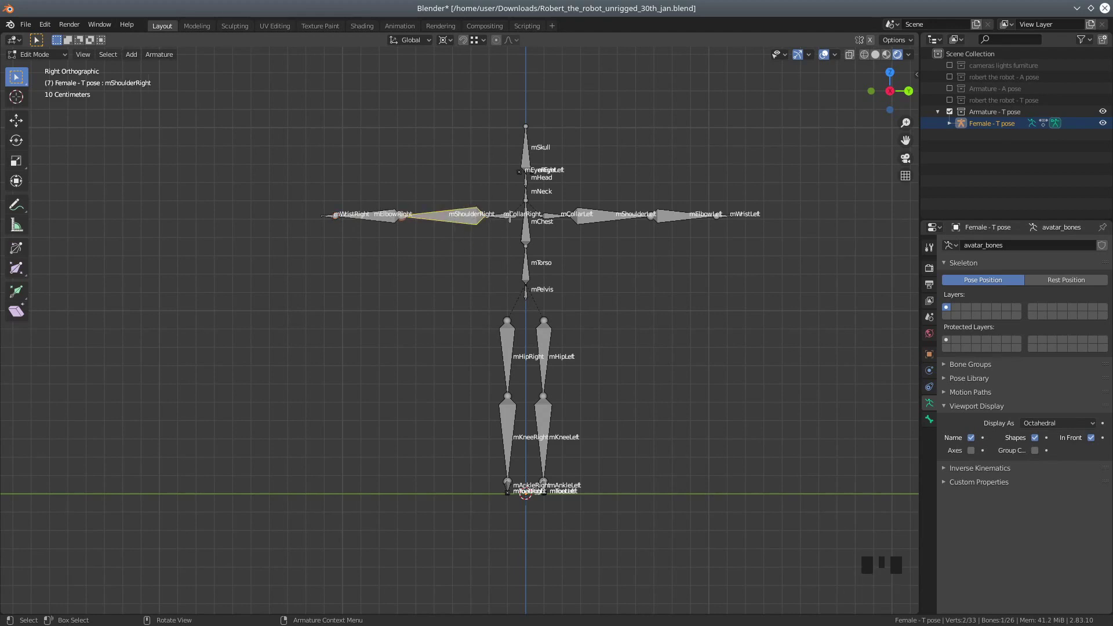
{"action": "scroll", "coordinate": [520, 317], "scroll_direction": "up", "scroll_amount": 1}
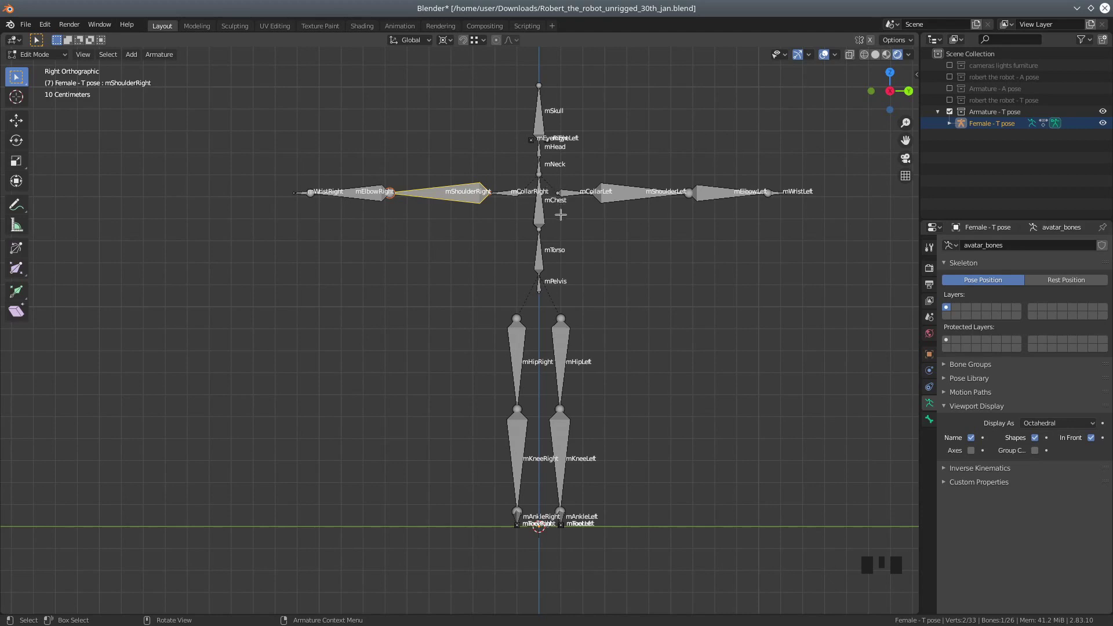
Return the armature to Object Mode and apply all of its transforms
{"action": "left_click", "coordinate": [36, 55]}
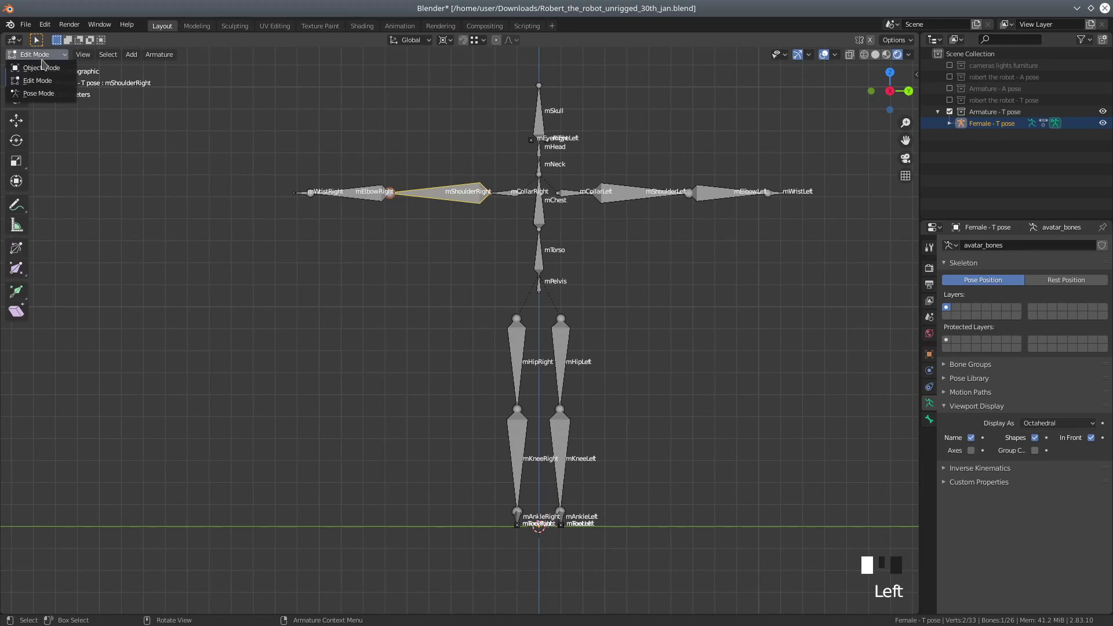
{"action": "left_click", "coordinate": [43, 68]}
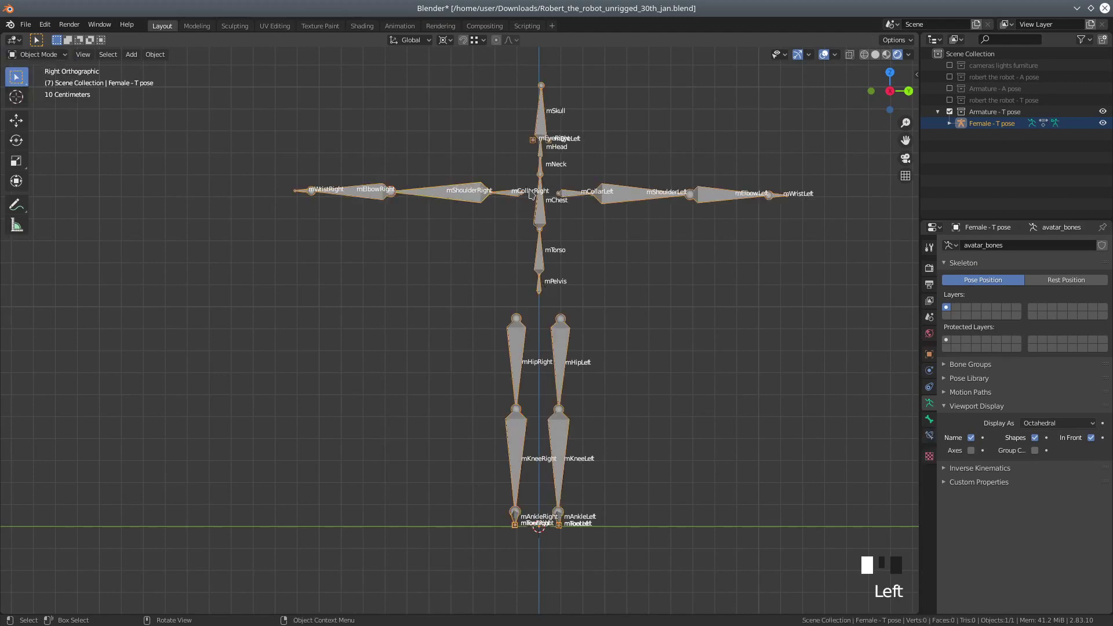
{"action": "left_click", "coordinate": [156, 54]}
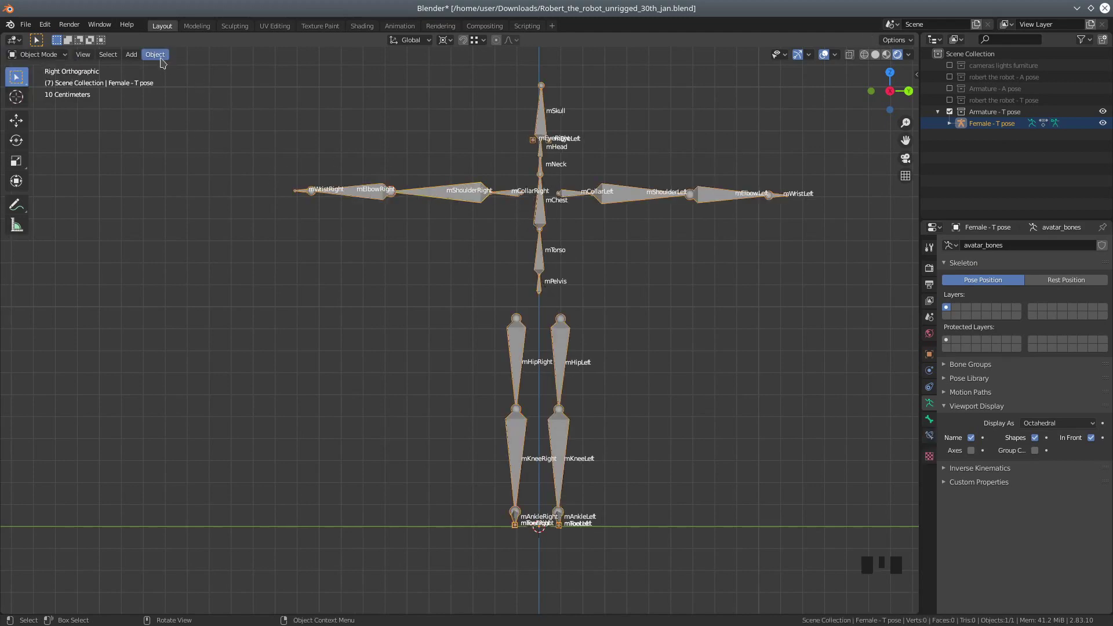
{"action": "left_click", "coordinate": [160, 60]}
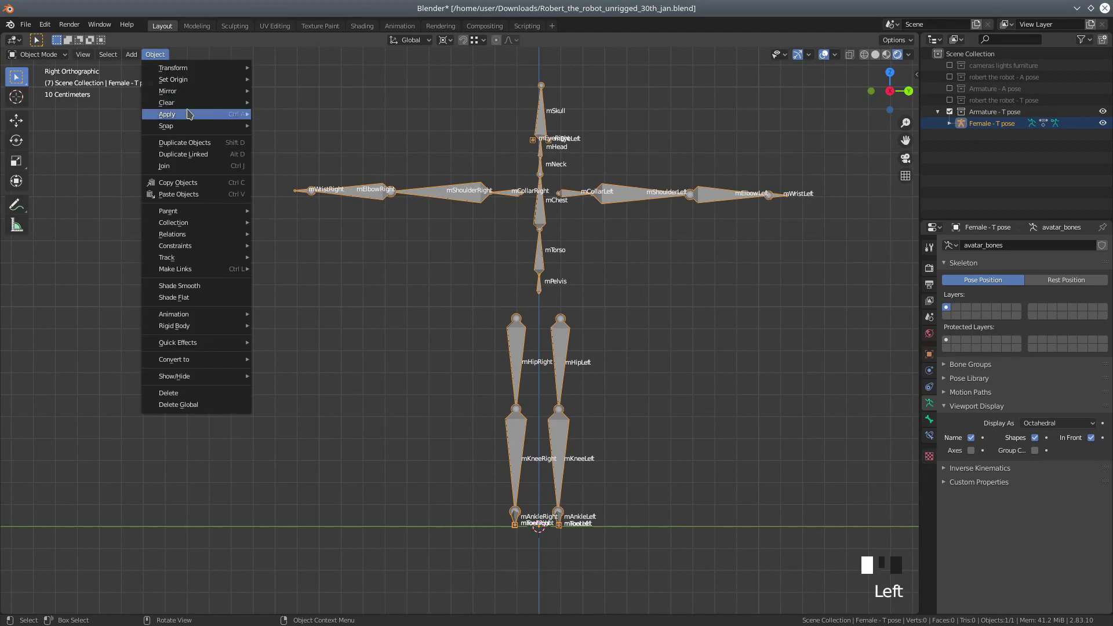
{"action": "mouse_move", "coordinate": [189, 114]}
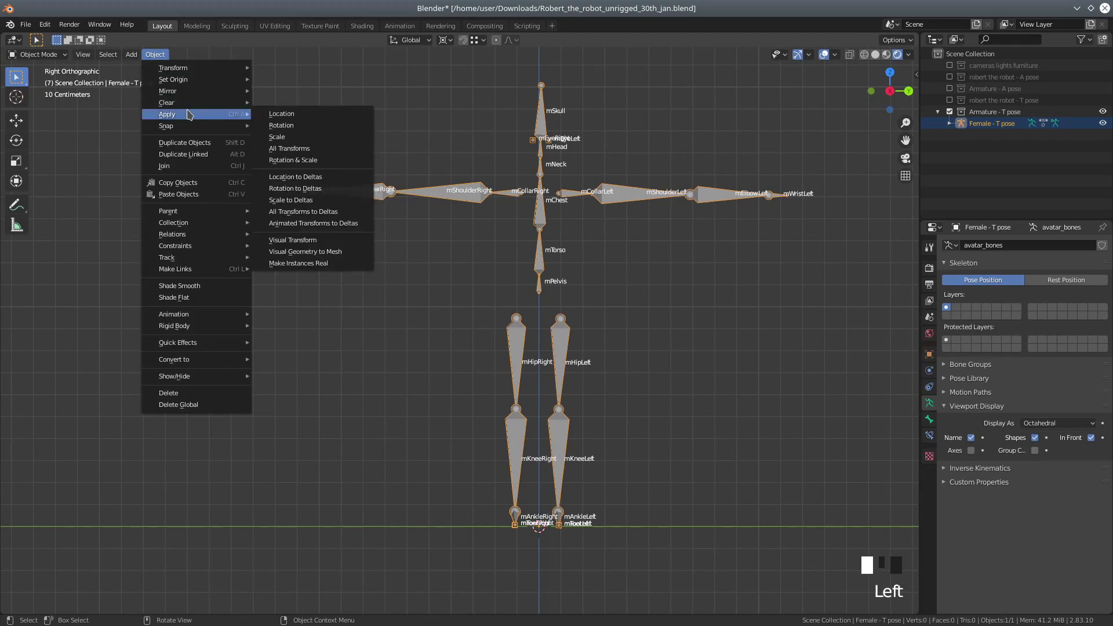
{"action": "left_click", "coordinate": [302, 152]}
Re-enable the robert the robot - T pose collection so the robot mesh shows together with the armature in perspective view
{"action": "middle_click_drag", "start_coordinate": [458, 279], "coordinate": [467, 308]}
{"action": "scroll", "coordinate": [467, 309], "scroll_direction": "down", "scroll_amount": 2}
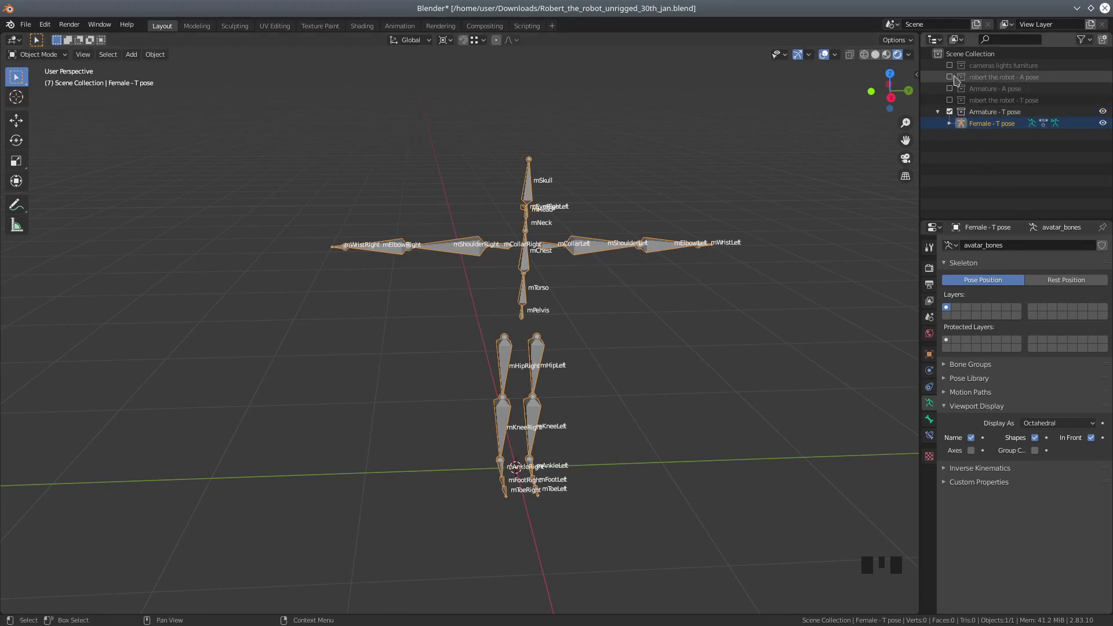
{"action": "left_click", "coordinate": [949, 101]}
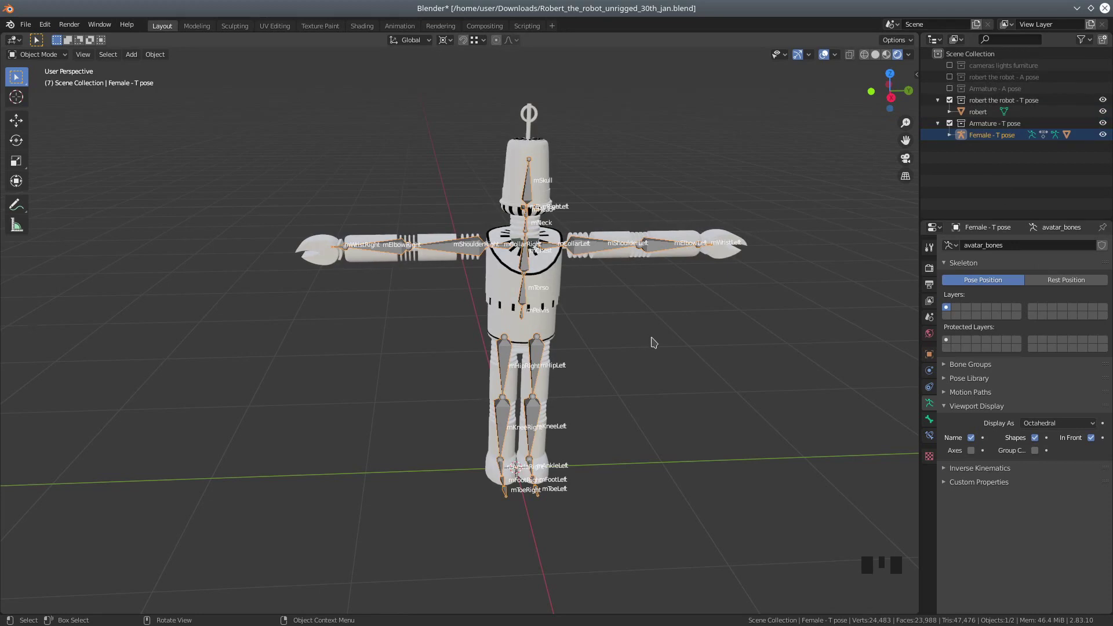
{"action": "middle_click_drag", "start_coordinate": [654, 344], "coordinate": [611, 348]}
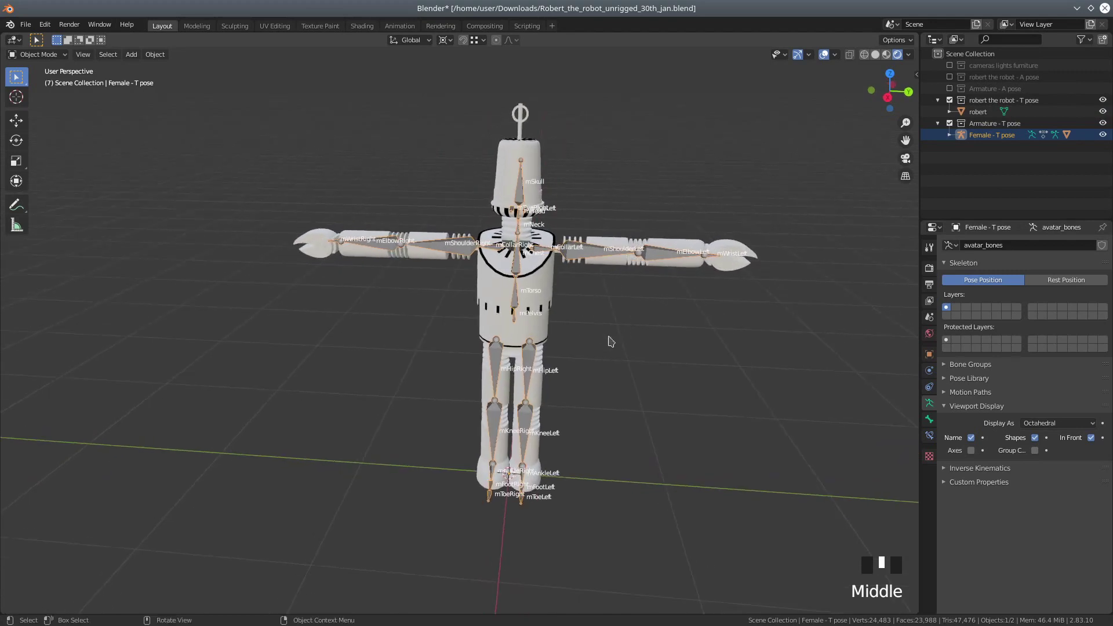
{"action": "left_click", "coordinate": [543, 288]}
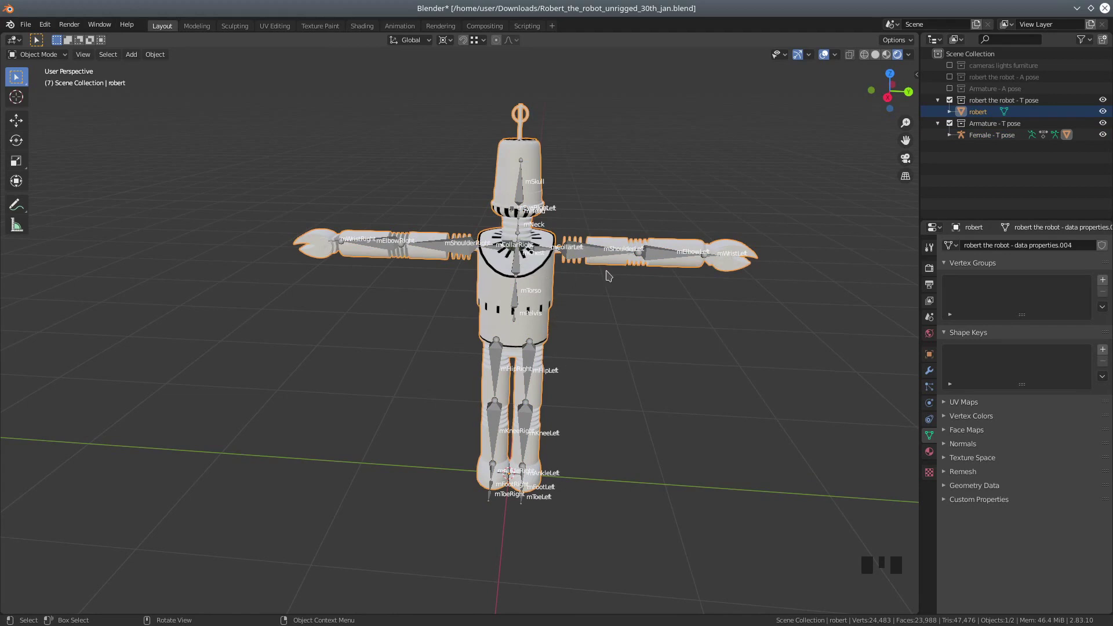
{"action": "left_click", "coordinate": [589, 258], "text": "shift"}
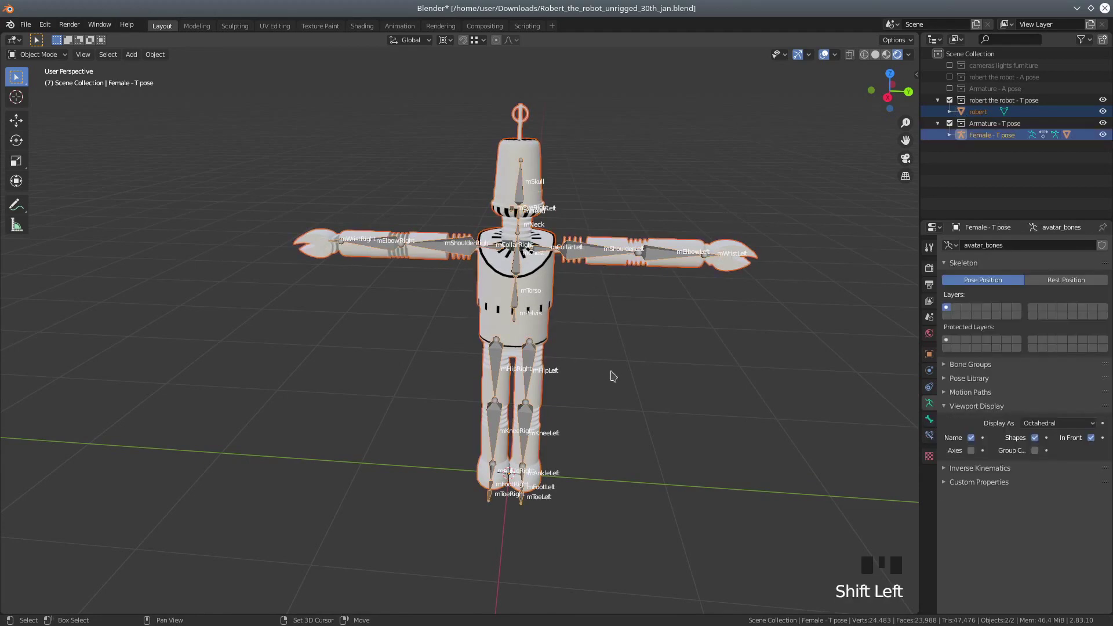
{"action": "left_click", "coordinate": [151, 56]}
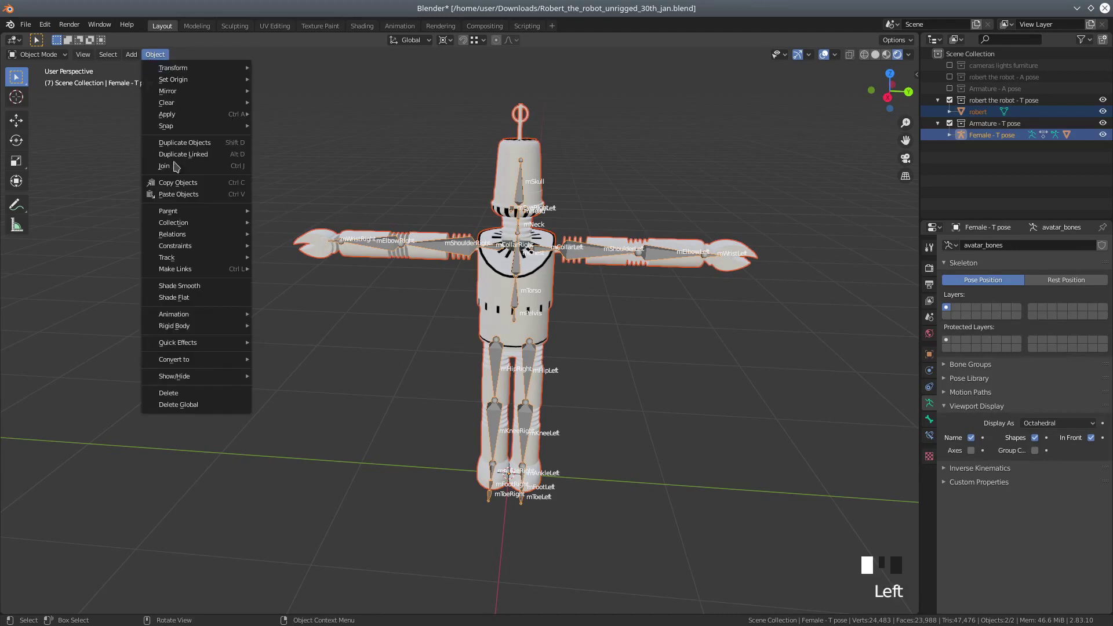
{"action": "mouse_move", "coordinate": [177, 212]}
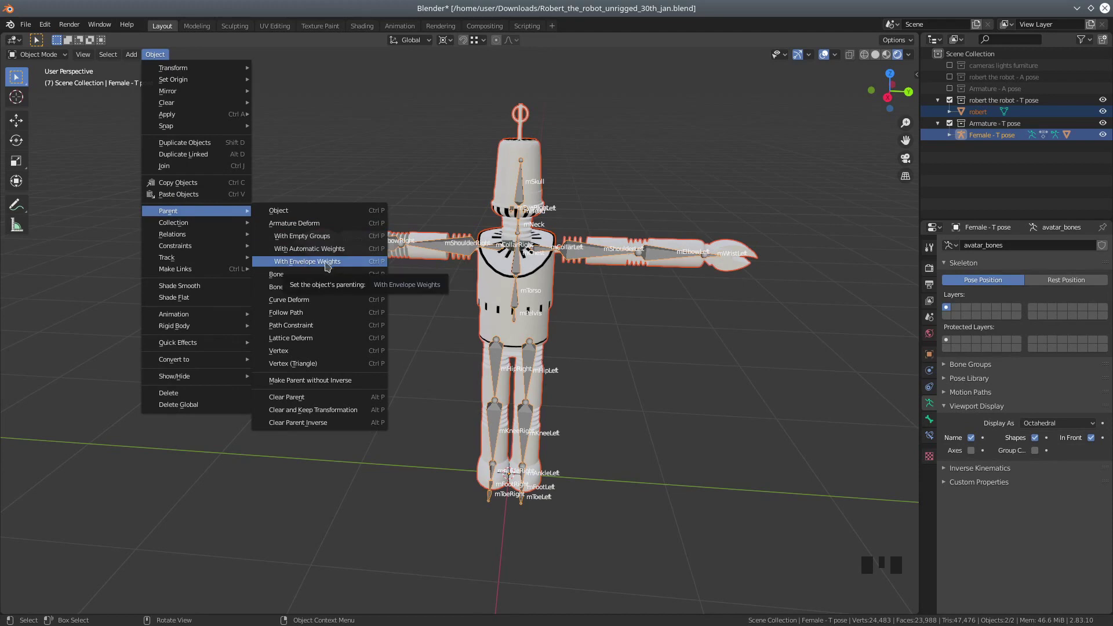
{"action": "left_click", "coordinate": [654, 253]}
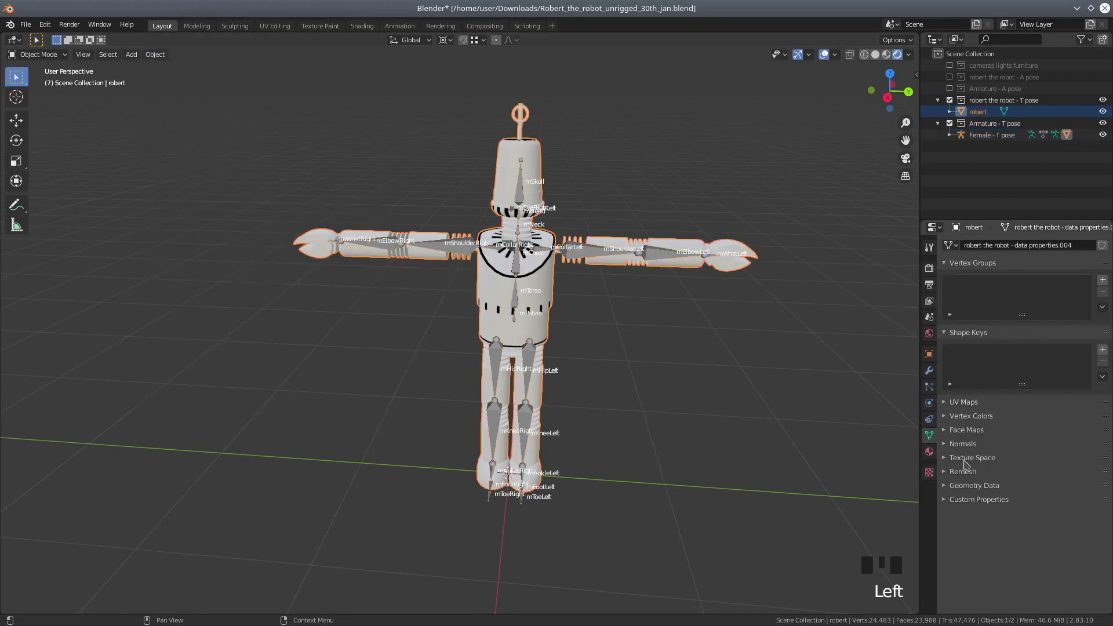
Select the armature alone and set its bones to display as Stick
{"action": "left_click", "coordinate": [661, 259]}
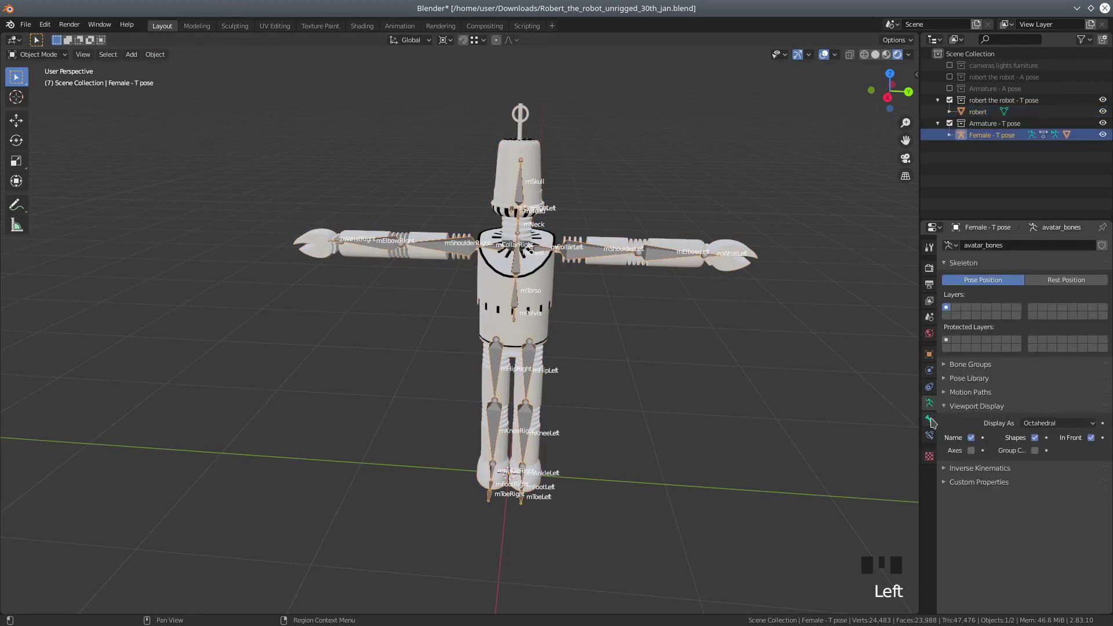
{"action": "left_click", "coordinate": [1057, 423]}
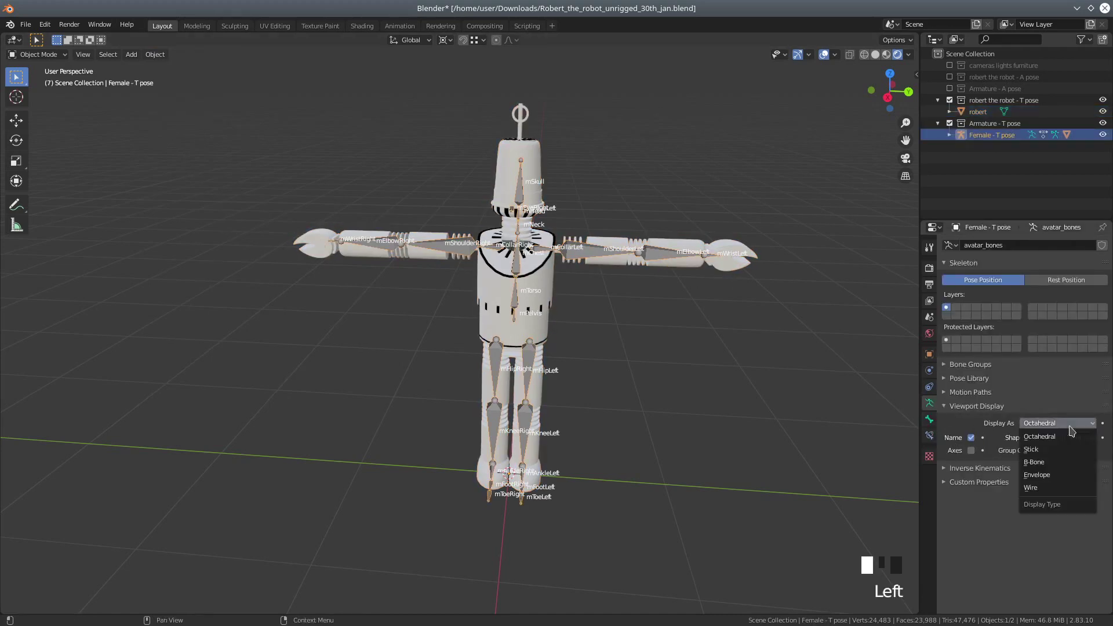
{"action": "left_click", "coordinate": [1048, 449]}
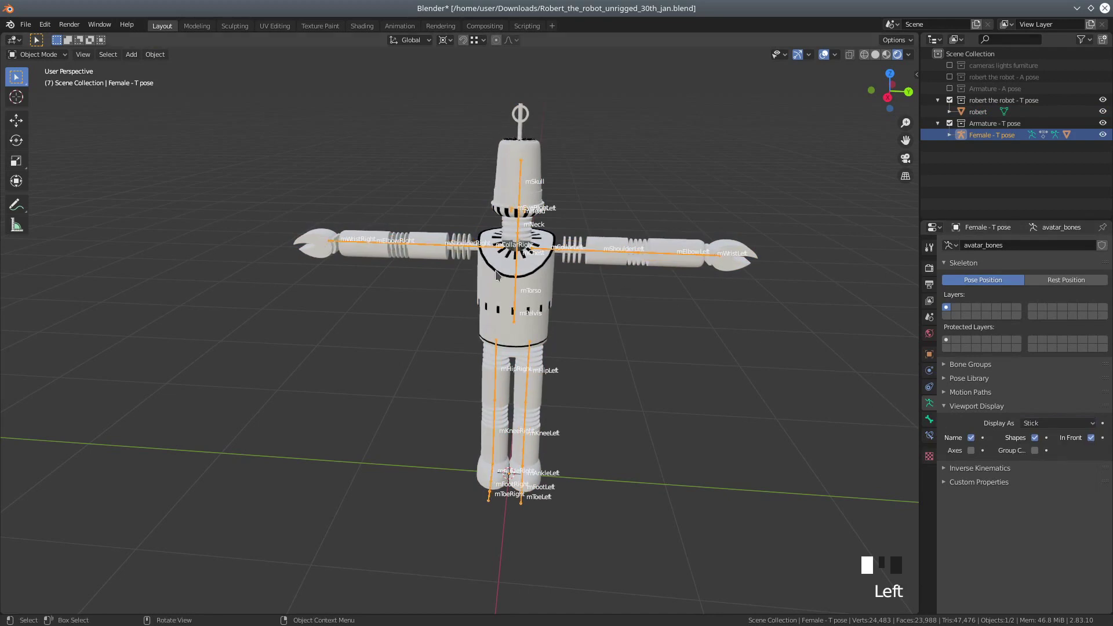
Select the robot mesh followed by the armature and look through the available armature parenting options
{"action": "left_click", "coordinate": [361, 255]}
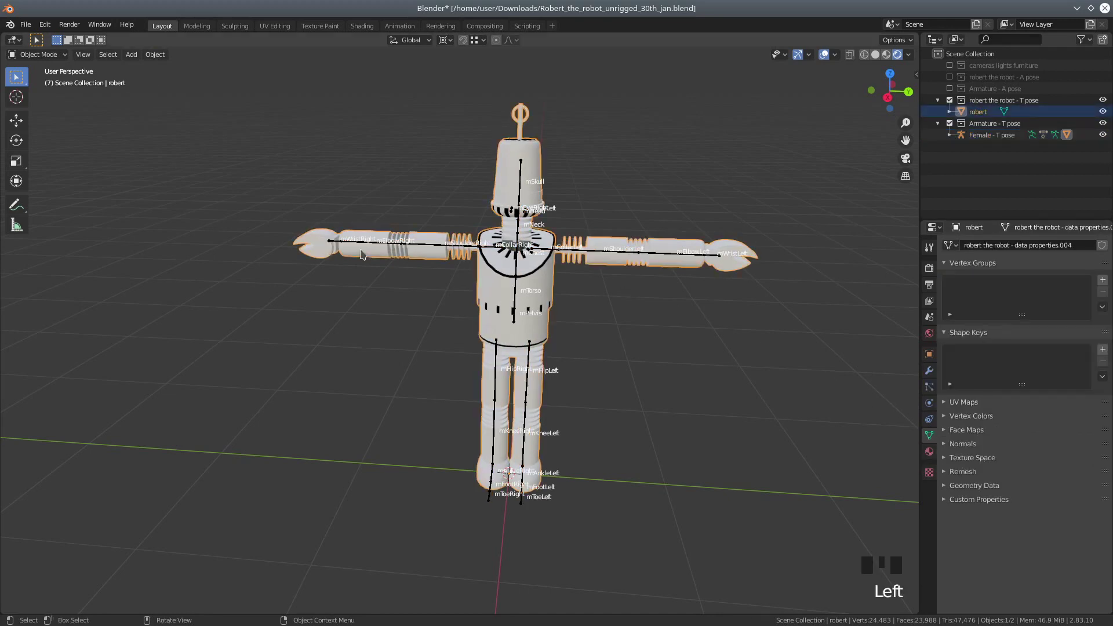
{"action": "left_click", "coordinate": [532, 293], "text": "shift"}
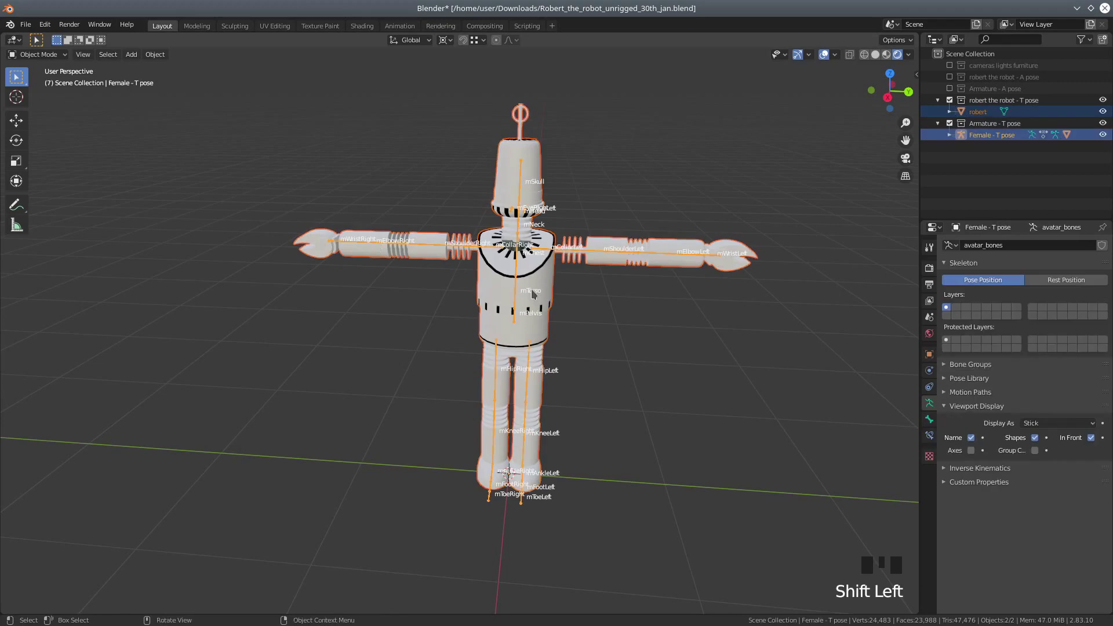
{"action": "left_click", "coordinate": [154, 54]}
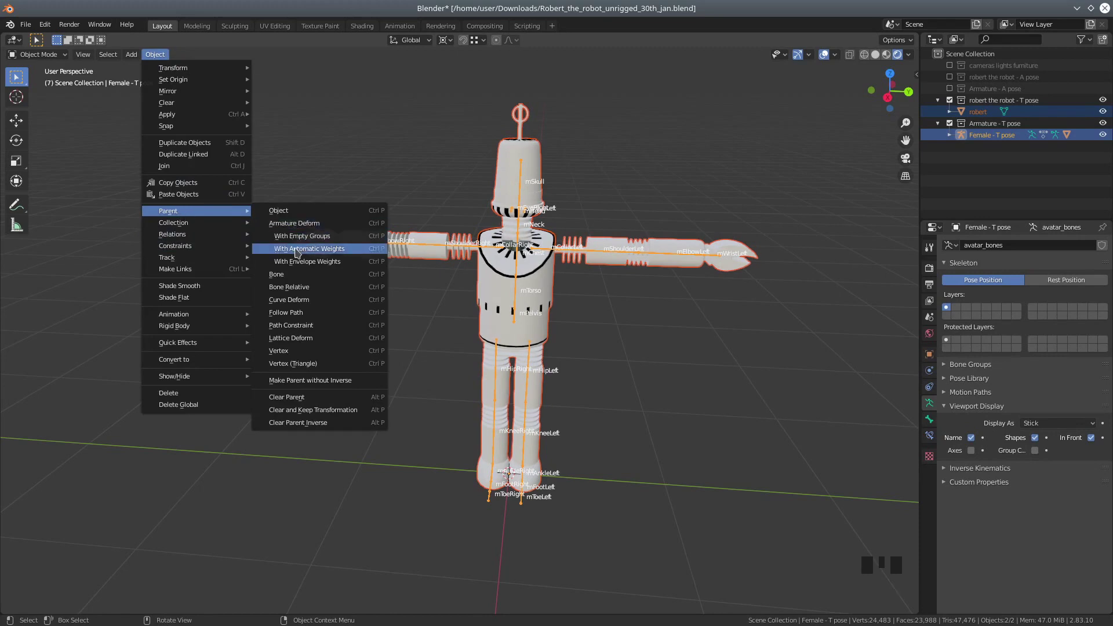
{"action": "left_click", "coordinate": [323, 266]}
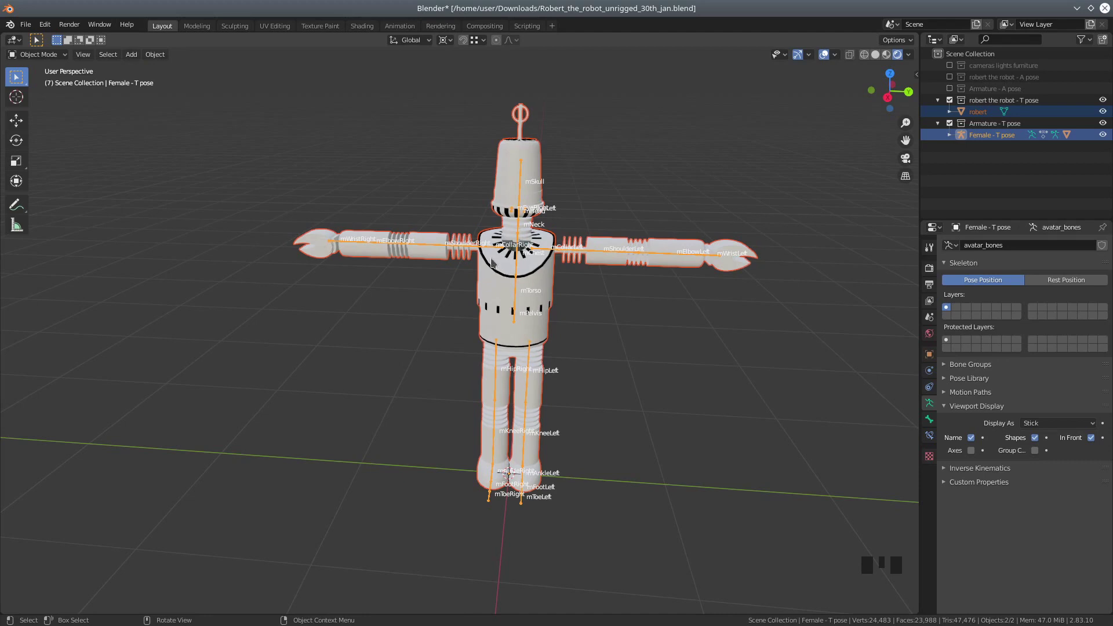
Switch the viewport to wireframe shading and examine how the bones sit inside the robot mesh
{"action": "left_click", "coordinate": [864, 54]}
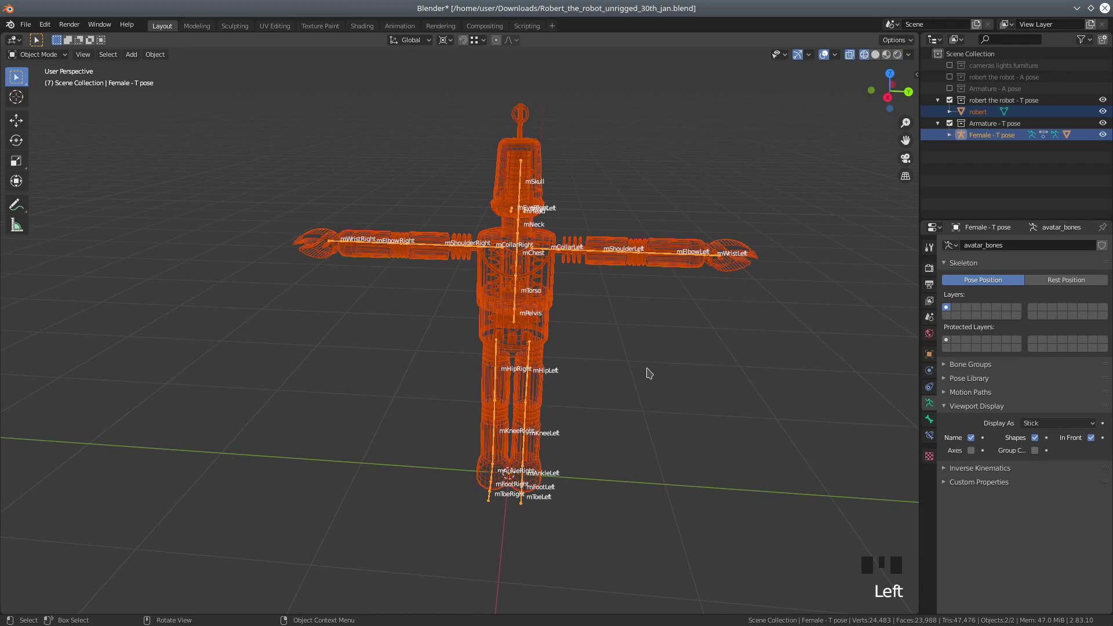
{"action": "scroll", "coordinate": [647, 369], "scroll_direction": "up", "scroll_amount": 2}
{"action": "middle_click_drag", "start_coordinate": [705, 357], "coordinate": [695, 331]}
{"action": "scroll", "coordinate": [603, 326], "scroll_direction": "up", "scroll_amount": 1}
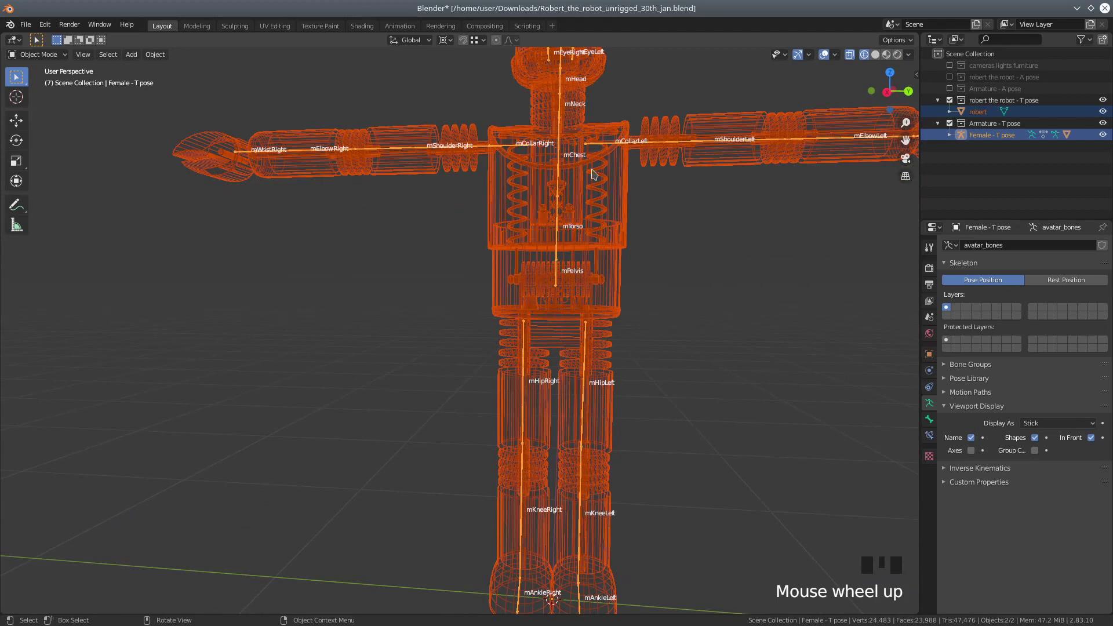
{"action": "middle_click_drag", "start_coordinate": [467, 240], "coordinate": [492, 245]}
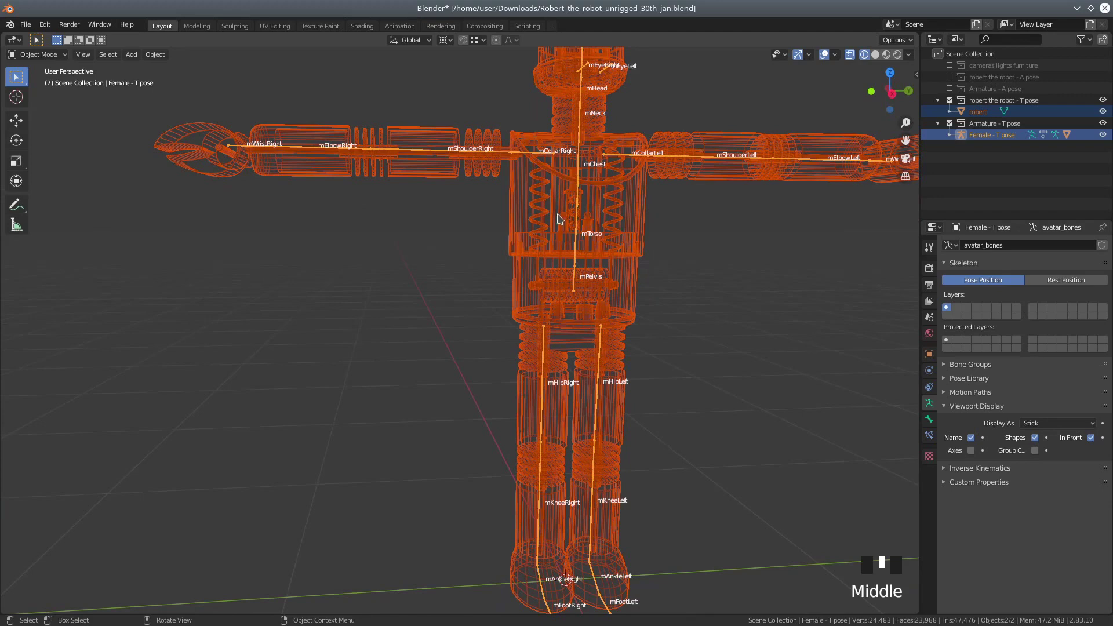
{"action": "scroll", "coordinate": [660, 294], "scroll_direction": "down", "scroll_amount": 2}
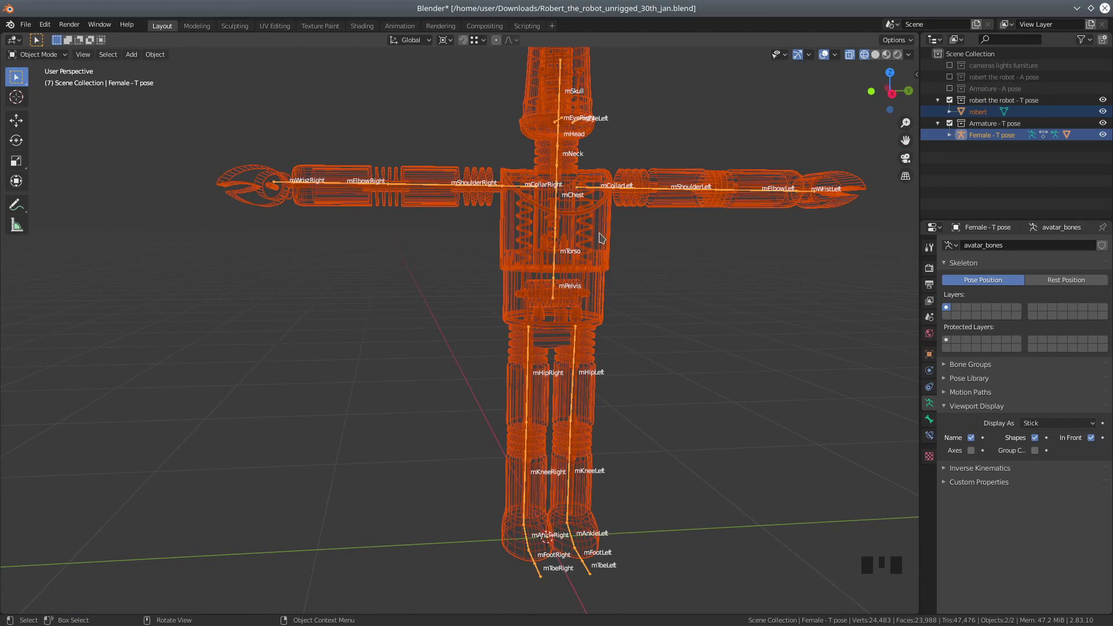
{"action": "middle_click_drag", "start_coordinate": [671, 261], "coordinate": [665, 269]}
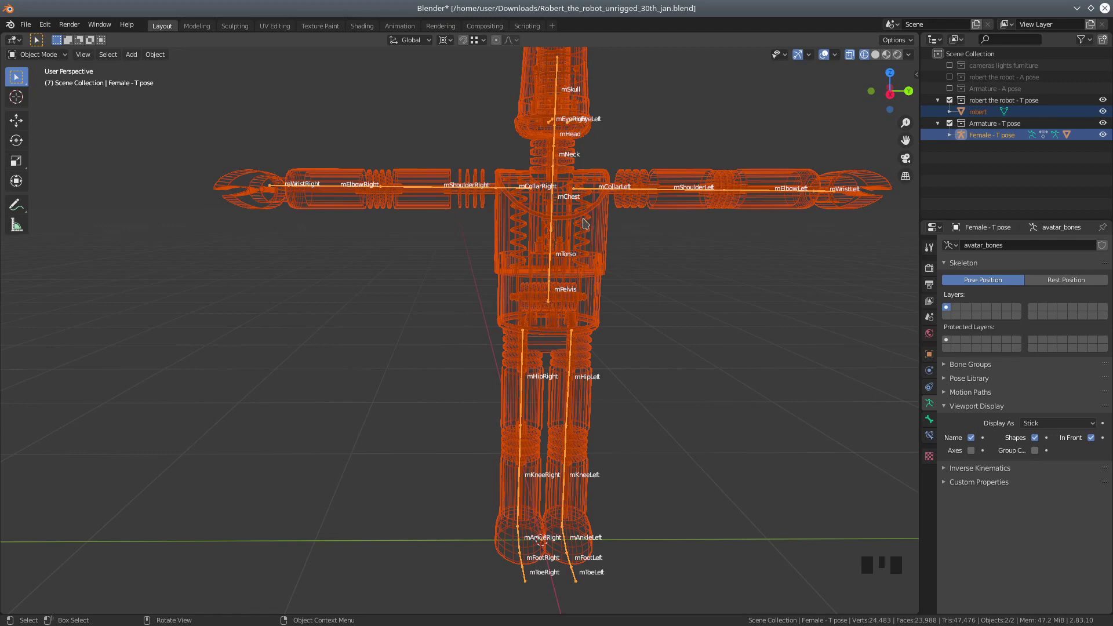
Select the robot mesh with the armature as the active object and parent it using Armature Deform With Empty Groups
{"action": "left_click", "coordinate": [327, 209]}
{"action": "left_click", "coordinate": [405, 192], "text": "shift"}
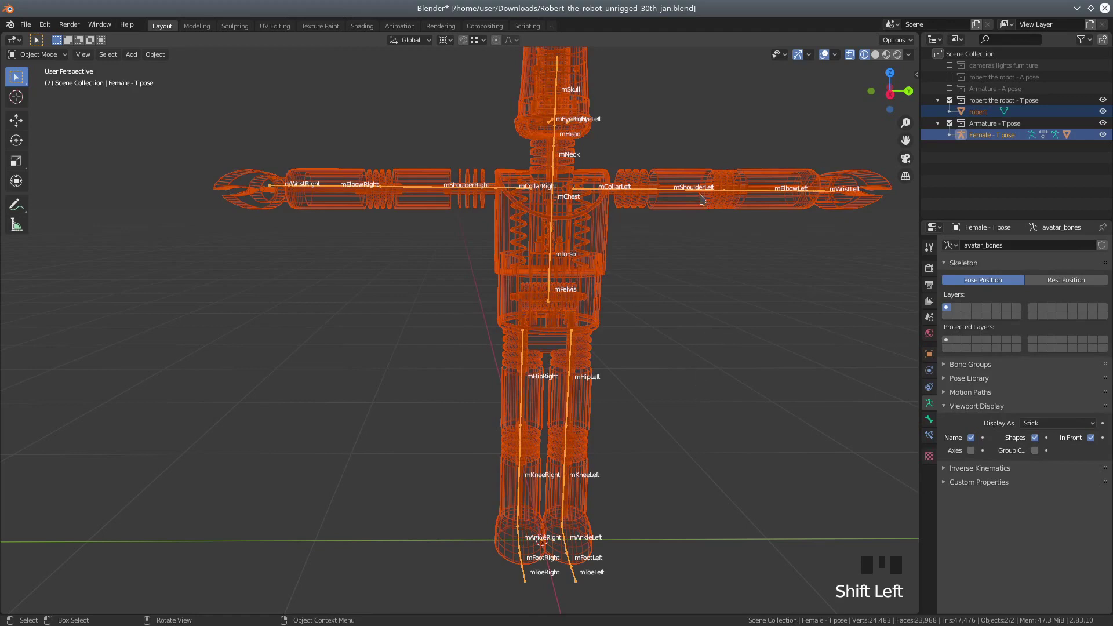
{"action": "left_click", "coordinate": [155, 54]}
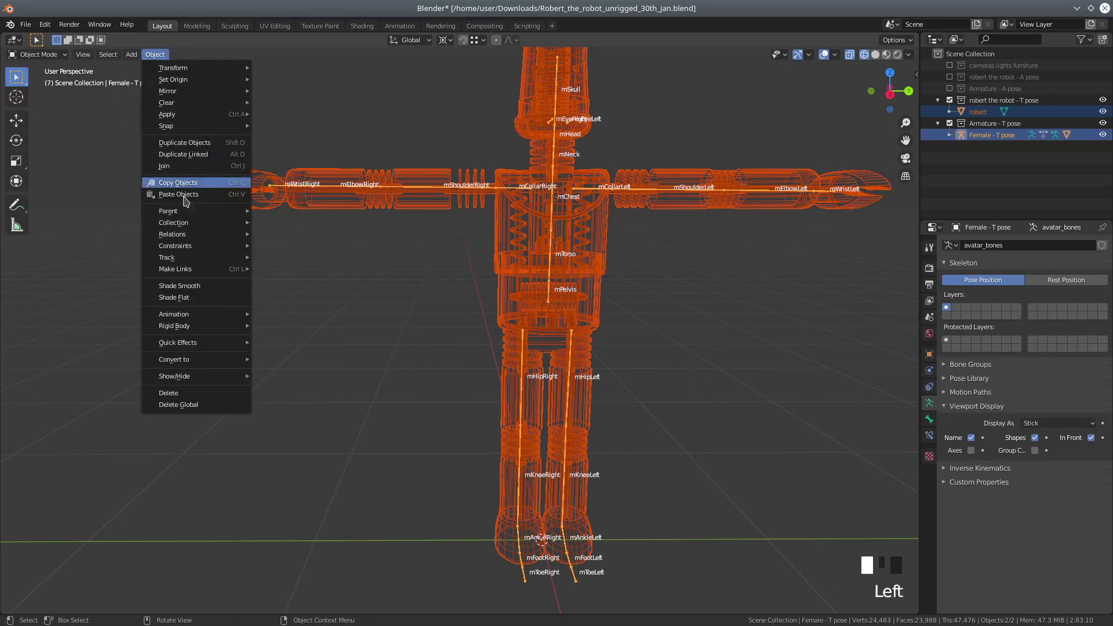
{"action": "mouse_move", "coordinate": [184, 213]}
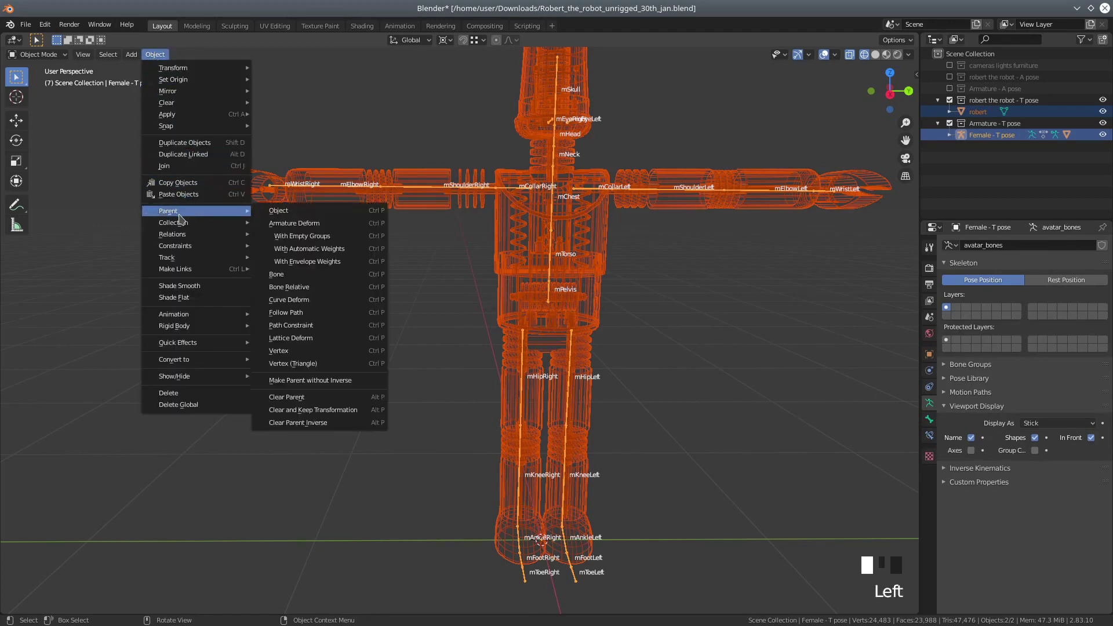
{"action": "left_click", "coordinate": [308, 236]}
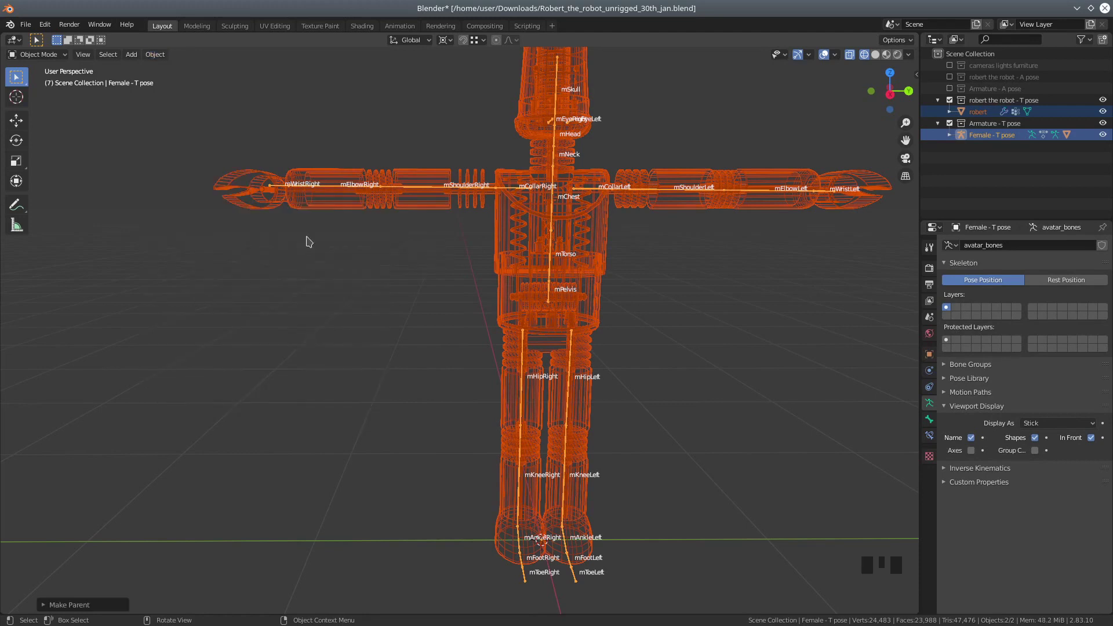
Select only the robot mesh and examine its vertex groups in the object data properties
{"action": "left_click", "coordinate": [609, 253]}
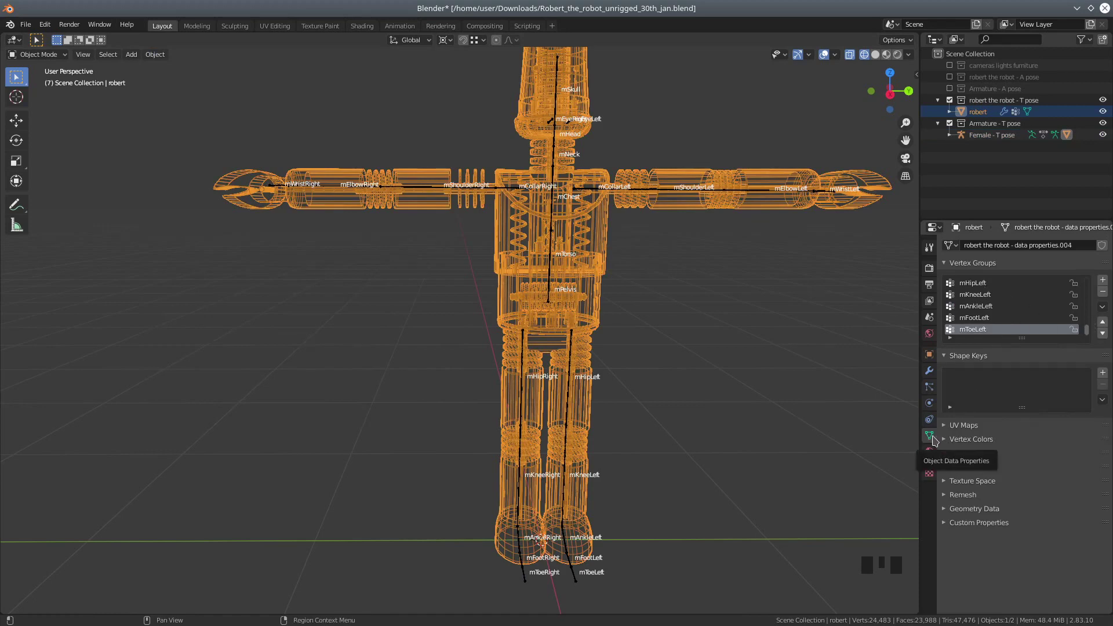
{"action": "mouse_move", "coordinate": [1087, 331]}
{"action": "left_mouse_down"}
{"action": "mouse_move", "coordinate": [1095, 278]}
{"action": "mouse_move", "coordinate": [1095, 335]}
{"action": "left_mouse_up"}
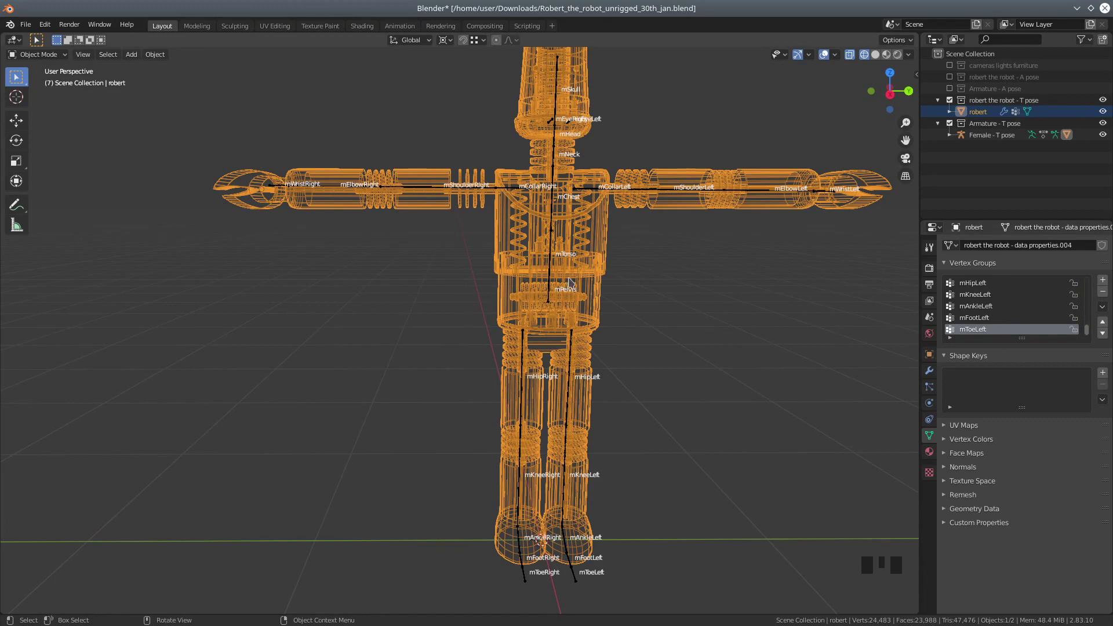
{"action": "middle_click_drag", "start_coordinate": [661, 296], "coordinate": [653, 298]}
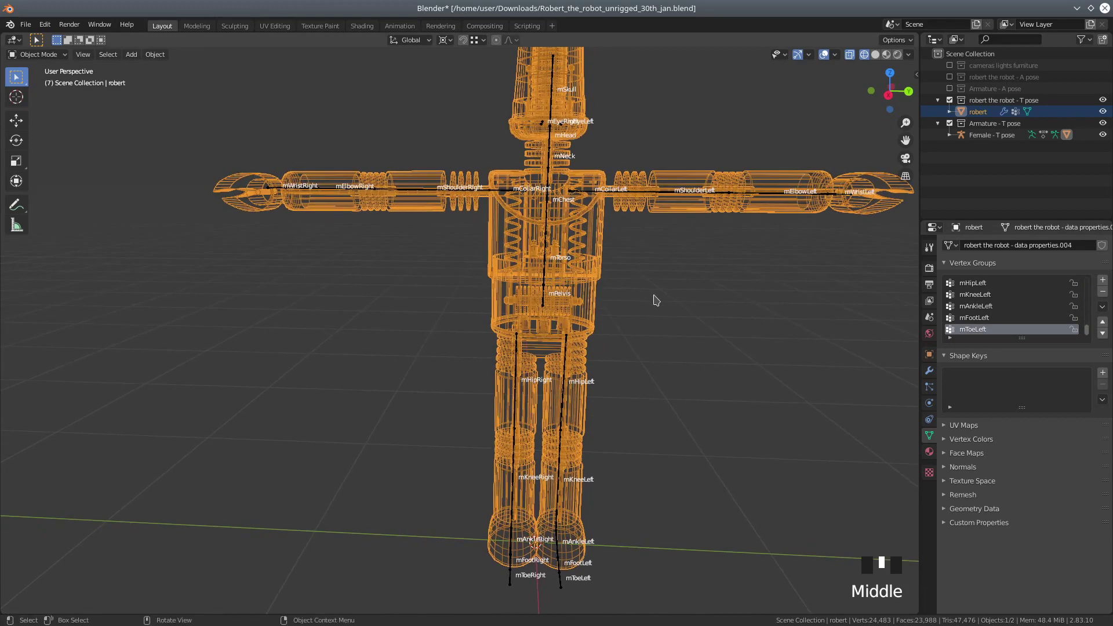
{"action": "scroll", "coordinate": [653, 298], "scroll_direction": "down", "scroll_amount": 1}
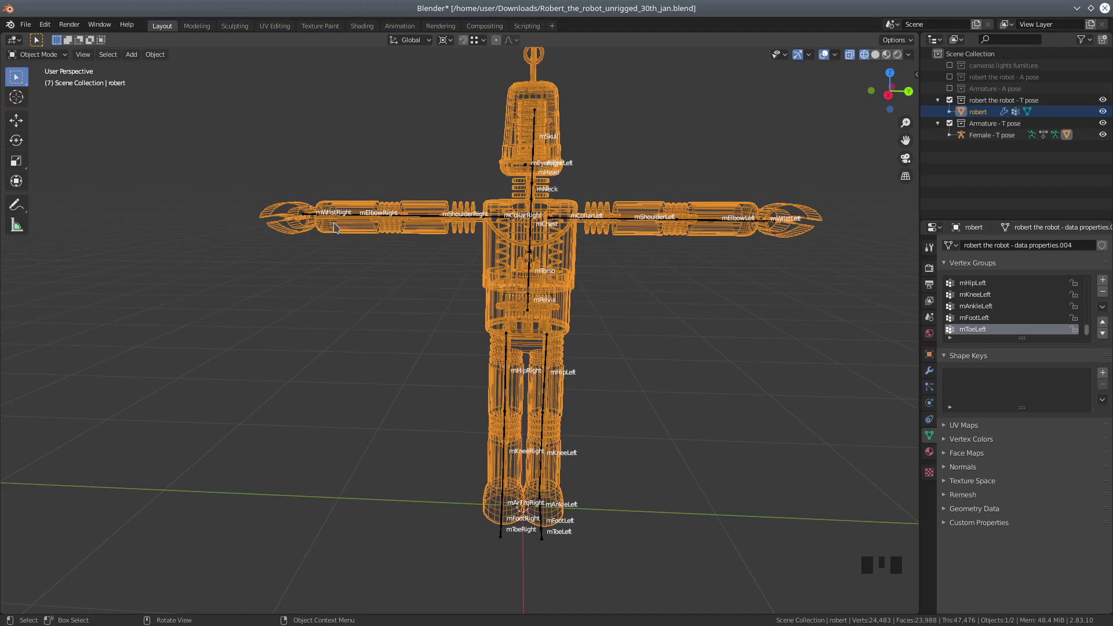
Select the armature first, add the robot mesh as the active object, and switch to Weight Paint mode
{"action": "left_click", "coordinate": [45, 29]}
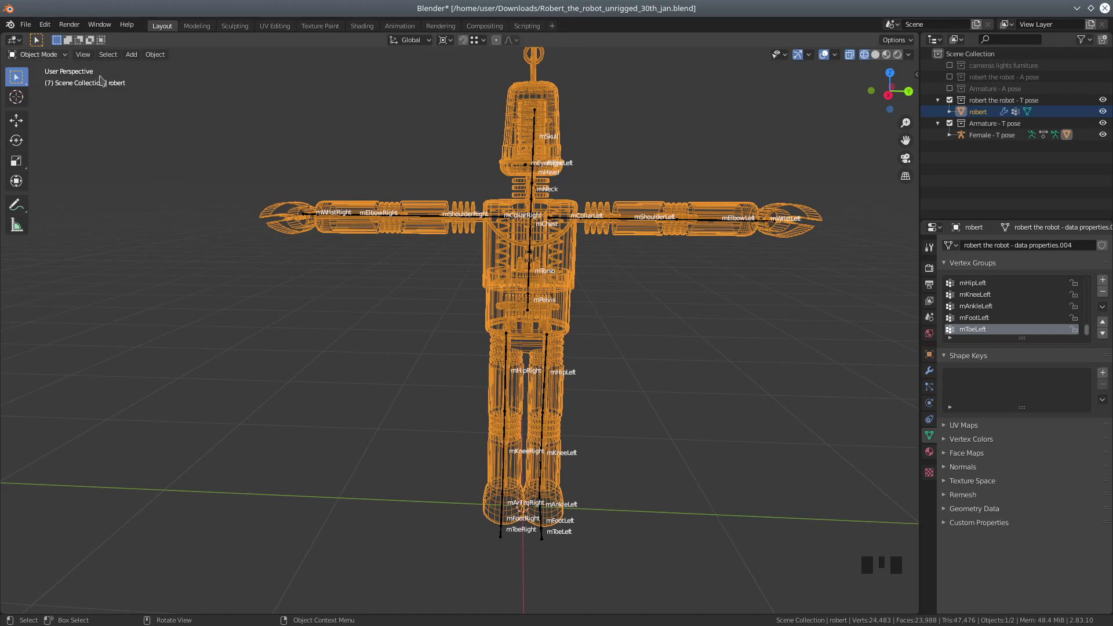
{"action": "left_click", "coordinate": [344, 231]}
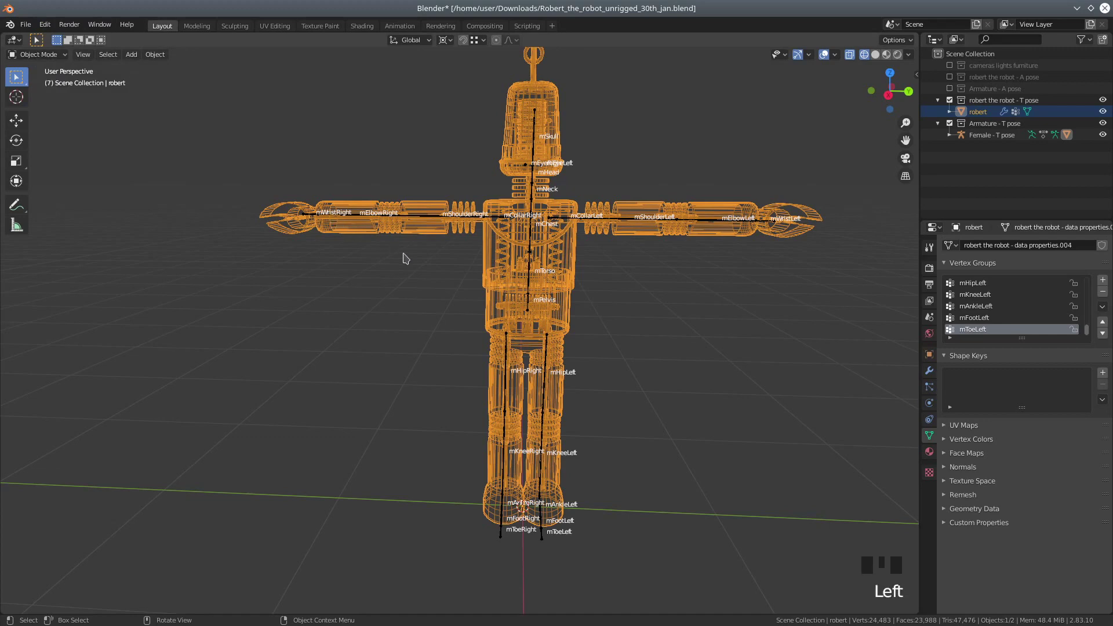
{"action": "left_click", "coordinate": [424, 221]}
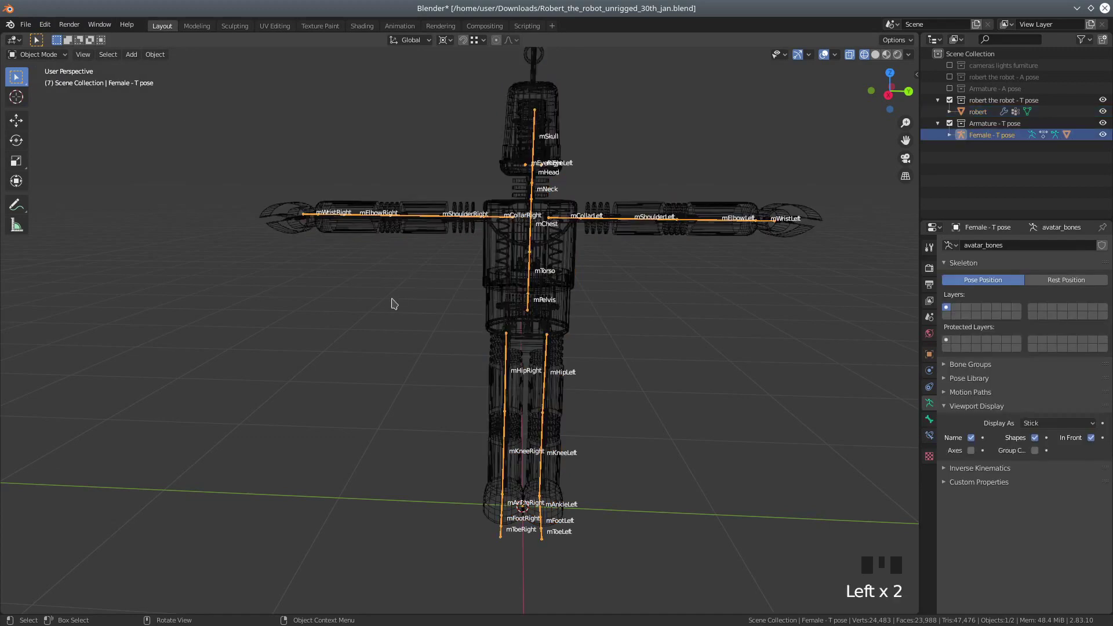
{"action": "left_click", "coordinate": [347, 230], "text": "shift"}
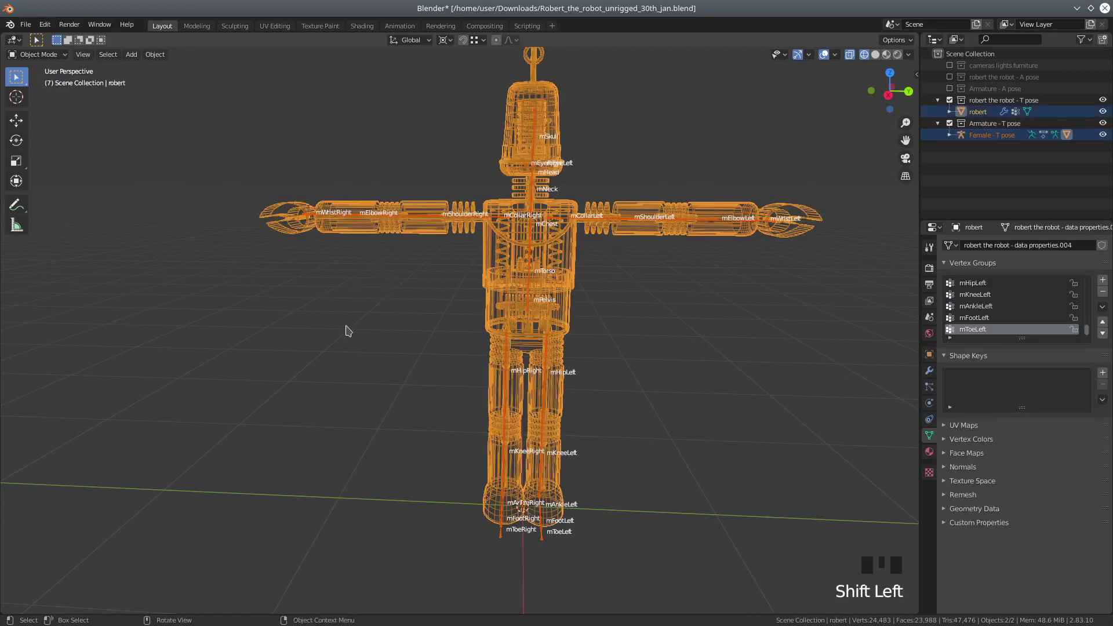
{"action": "left_click", "coordinate": [64, 57]}
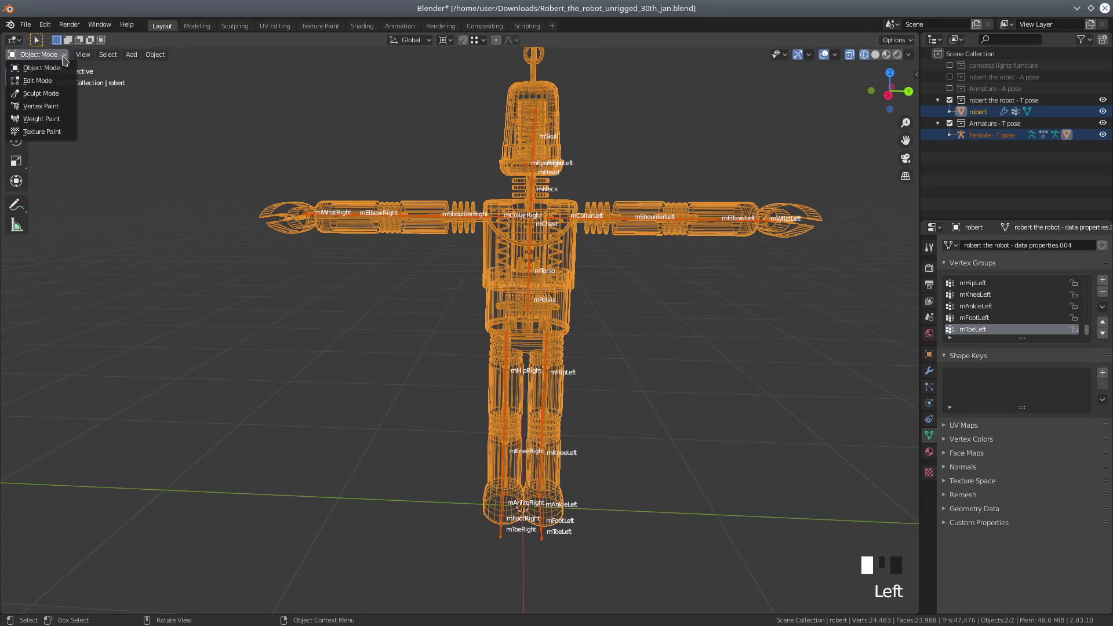
{"action": "left_click", "coordinate": [41, 119]}
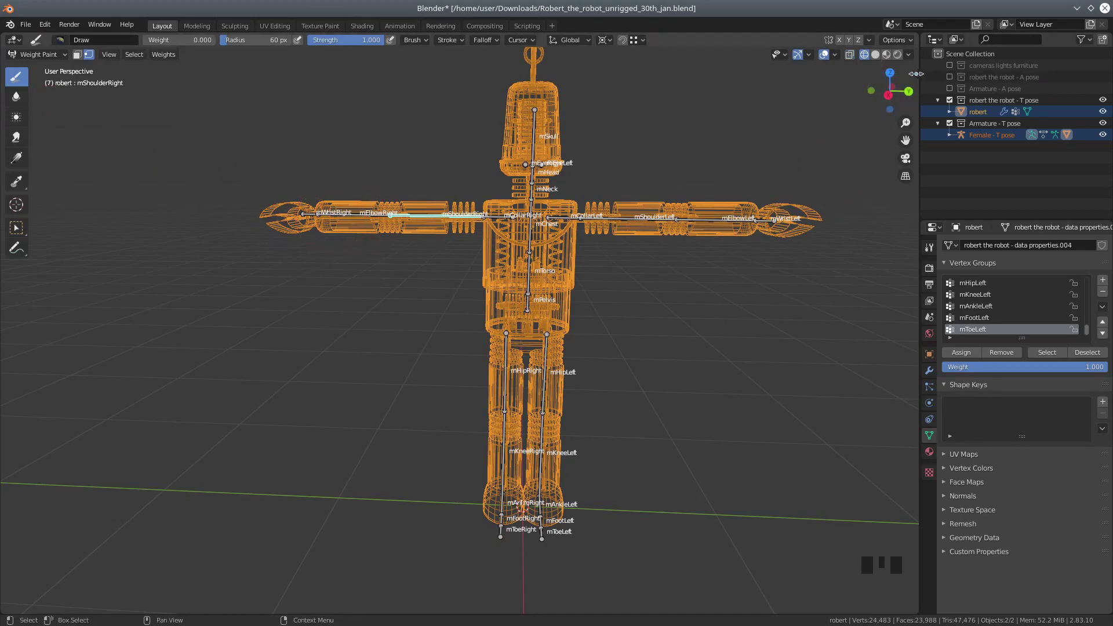
Show the Draw brush's tool settings in the viewport sidebar and expand the Stroke and Falloff settings
{"action": "left_click", "coordinate": [913, 73]}
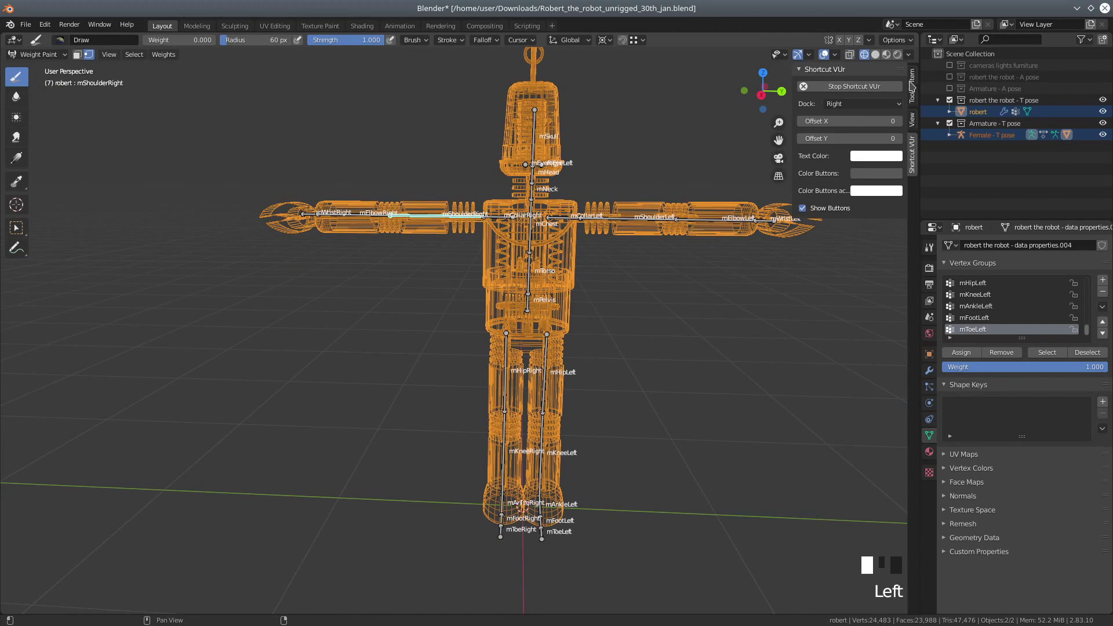
{"action": "left_click", "coordinate": [912, 98]}
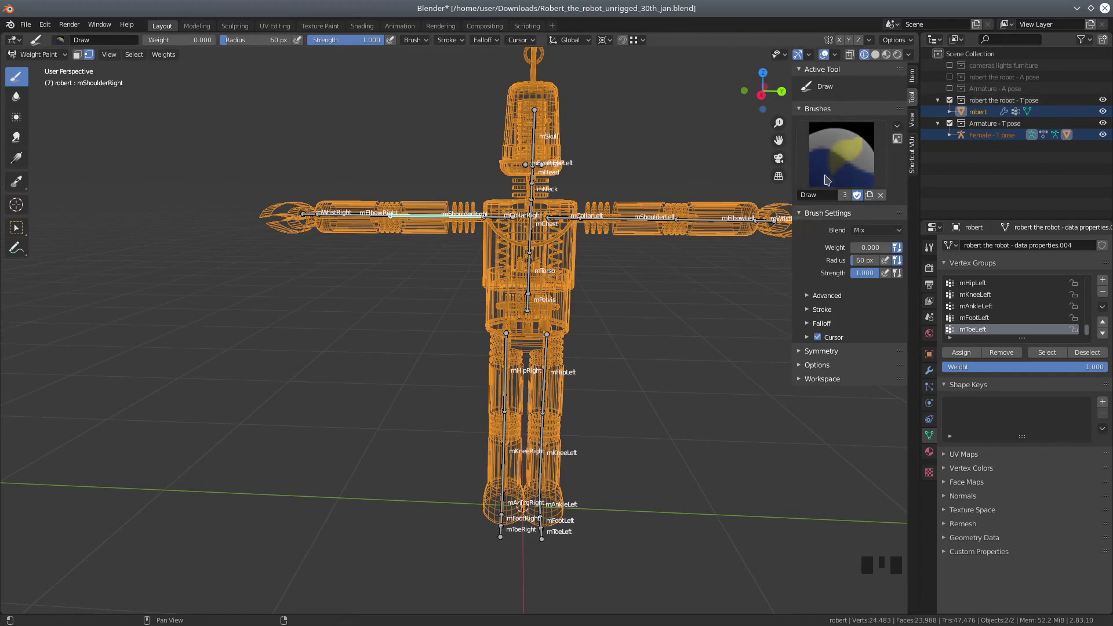
{"action": "left_click", "coordinate": [810, 312]}
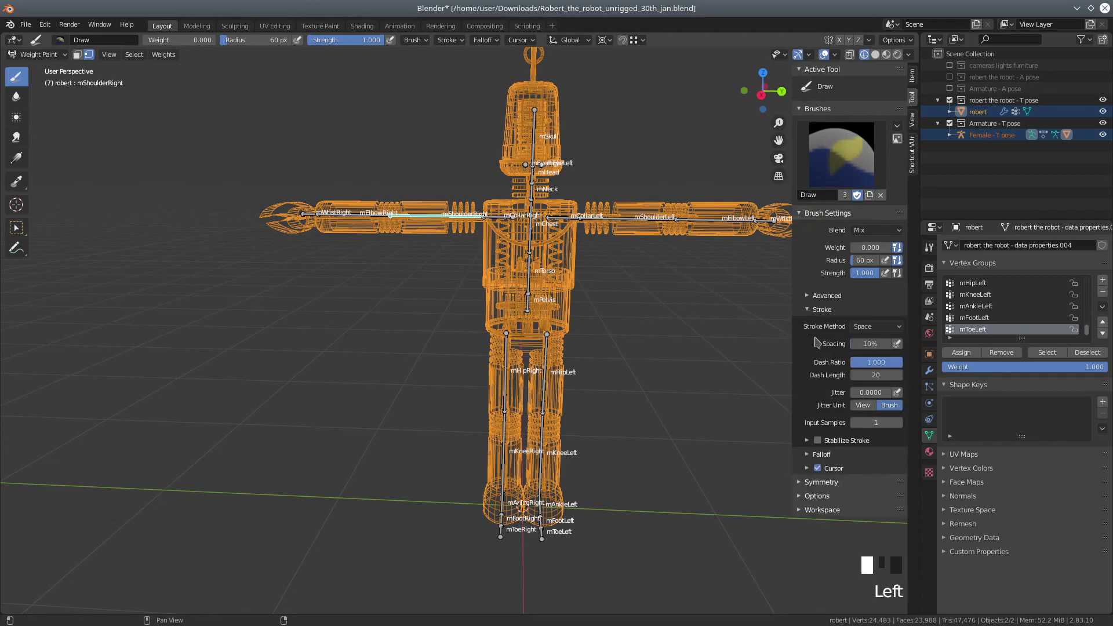
{"action": "left_click", "coordinate": [810, 455]}
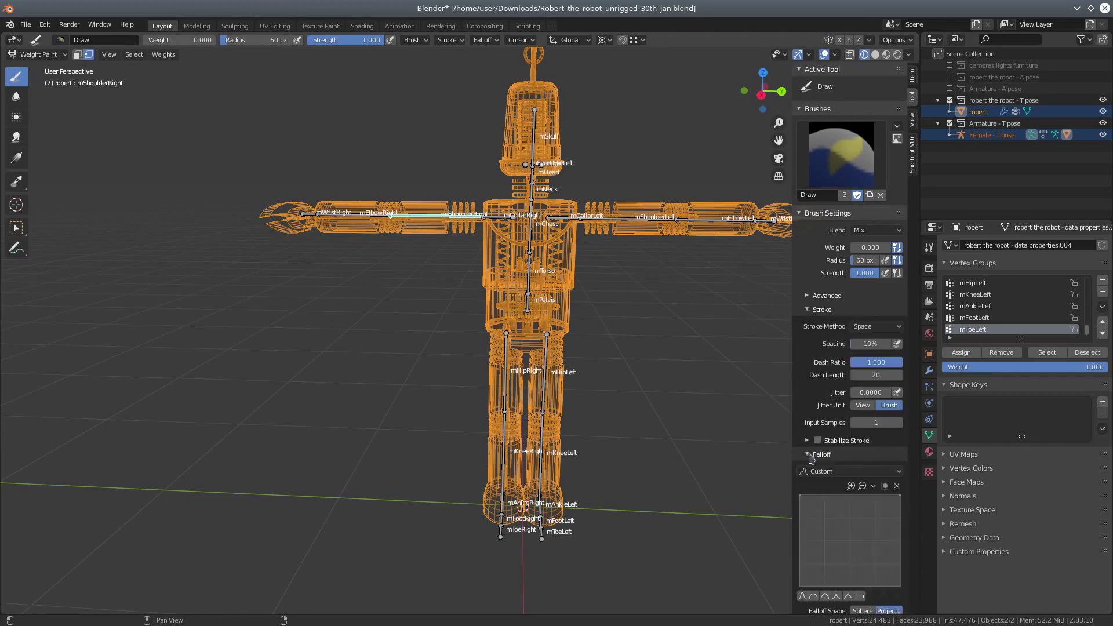
{"action": "scroll", "coordinate": [763, 444], "scroll_direction": "down", "scroll_amount": 2}
{"action": "scroll", "coordinate": [763, 445], "scroll_direction": "down", "scroll_amount": 1}
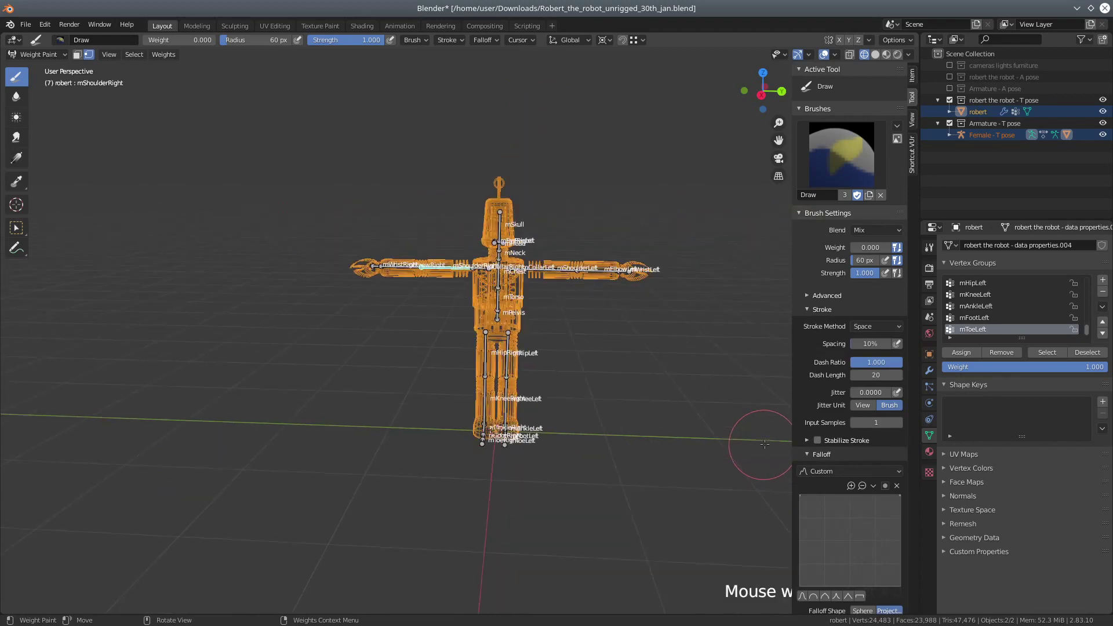
{"action": "scroll", "coordinate": [836, 435], "scroll_direction": "down", "scroll_amount": 4}
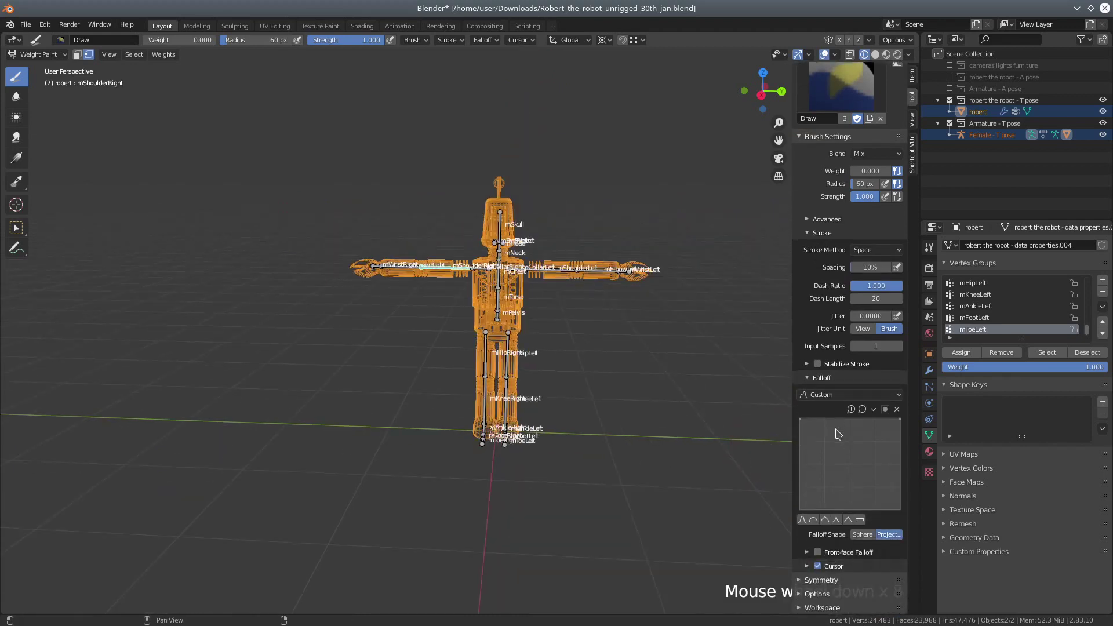
{"action": "scroll", "coordinate": [836, 435], "scroll_direction": "up", "scroll_amount": 3}
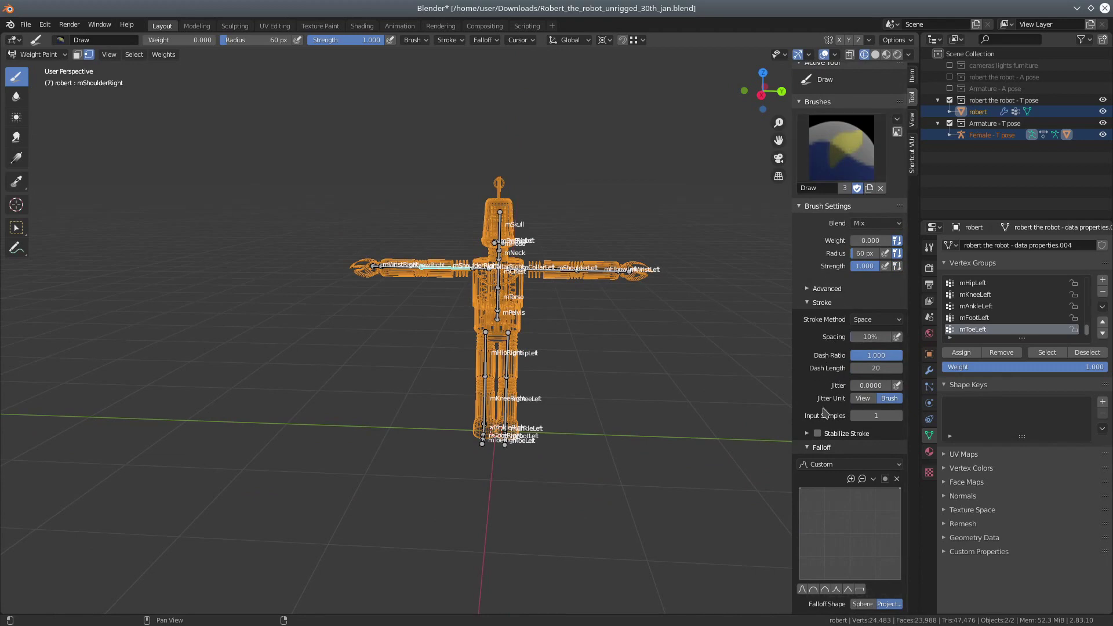
Expand the brush's Advanced settings and widen the sidebar to review the Front Faces Only, Stroke and Falloff options
{"action": "left_click", "coordinate": [808, 289]}
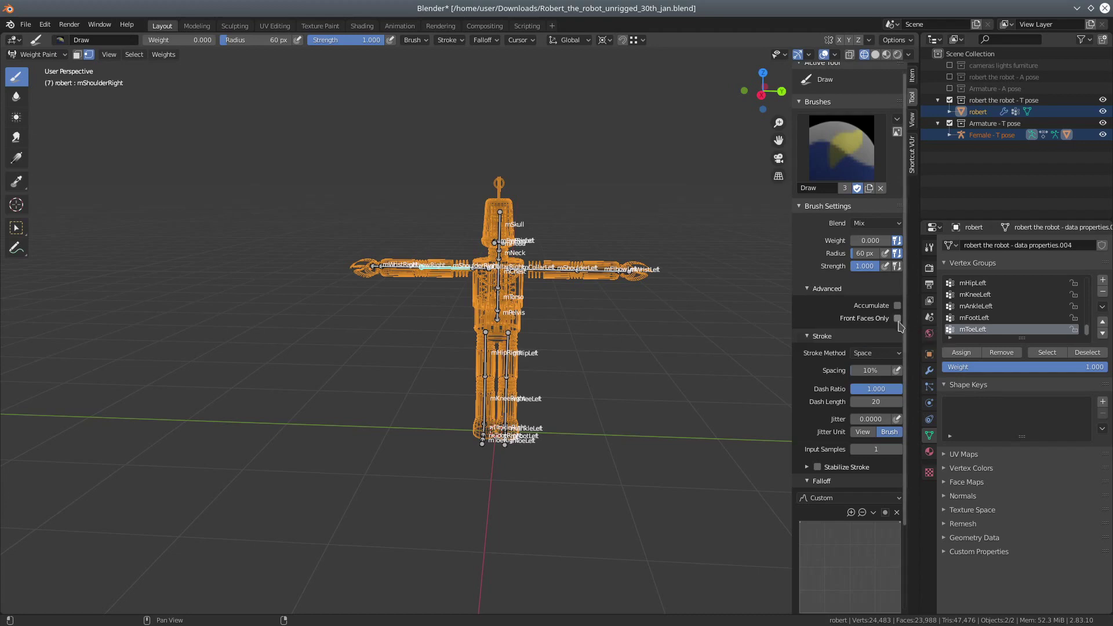
{"action": "left_click_drag", "start_coordinate": [791, 353], "coordinate": [756, 353]}
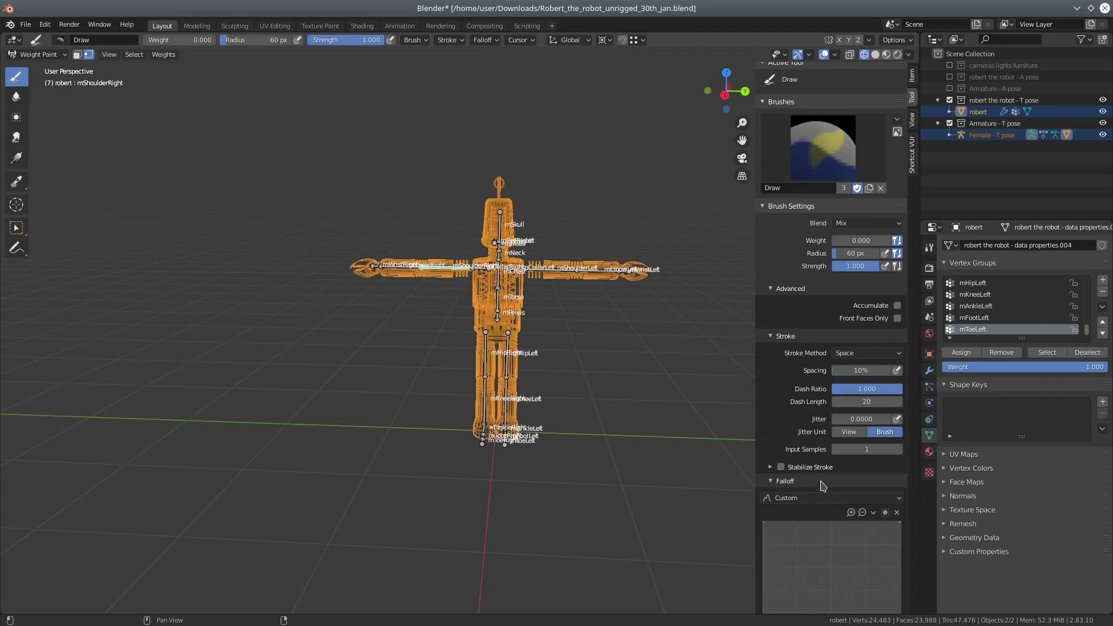
{"action": "scroll", "coordinate": [824, 486], "scroll_direction": "down", "scroll_amount": 2}
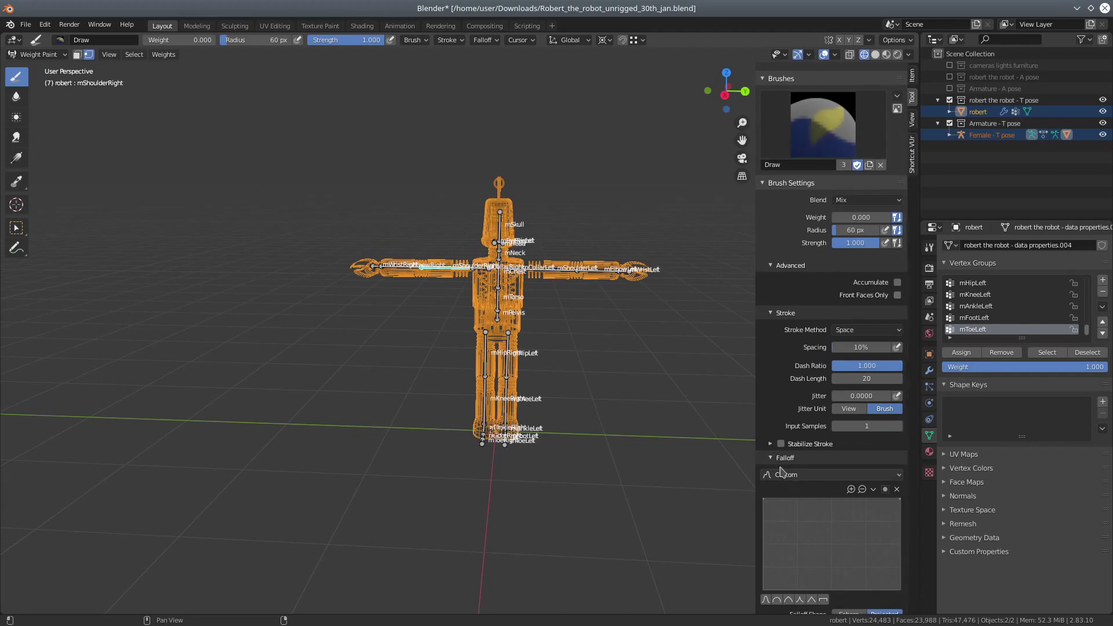
{"action": "scroll", "coordinate": [821, 477], "scroll_direction": "down", "scroll_amount": 2}
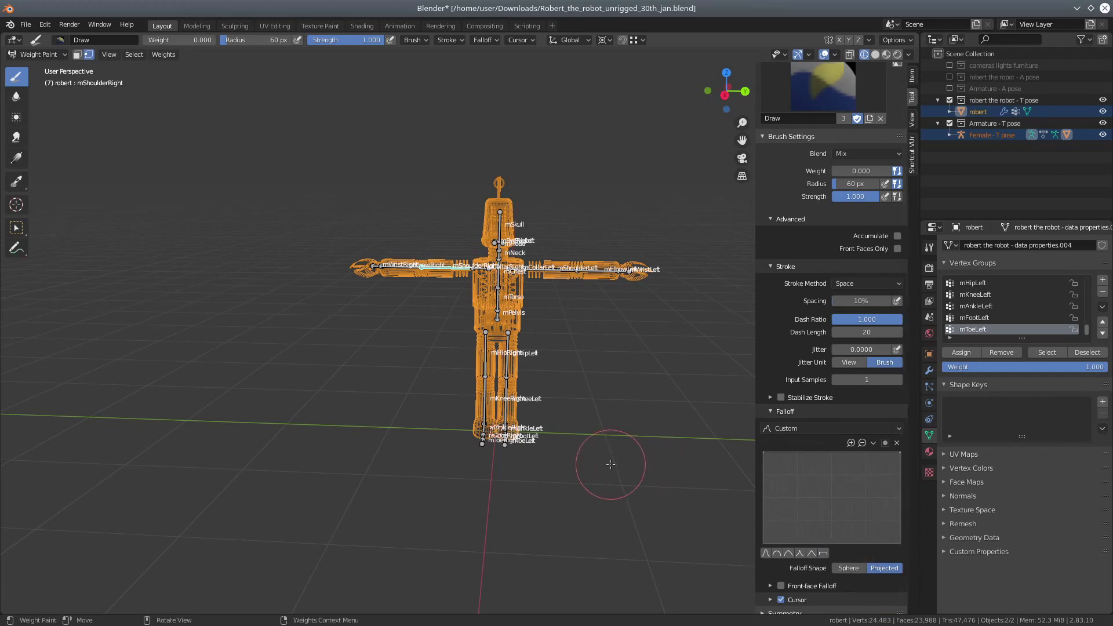
{"action": "scroll", "coordinate": [611, 464], "scroll_direction": "up", "scroll_amount": 2}
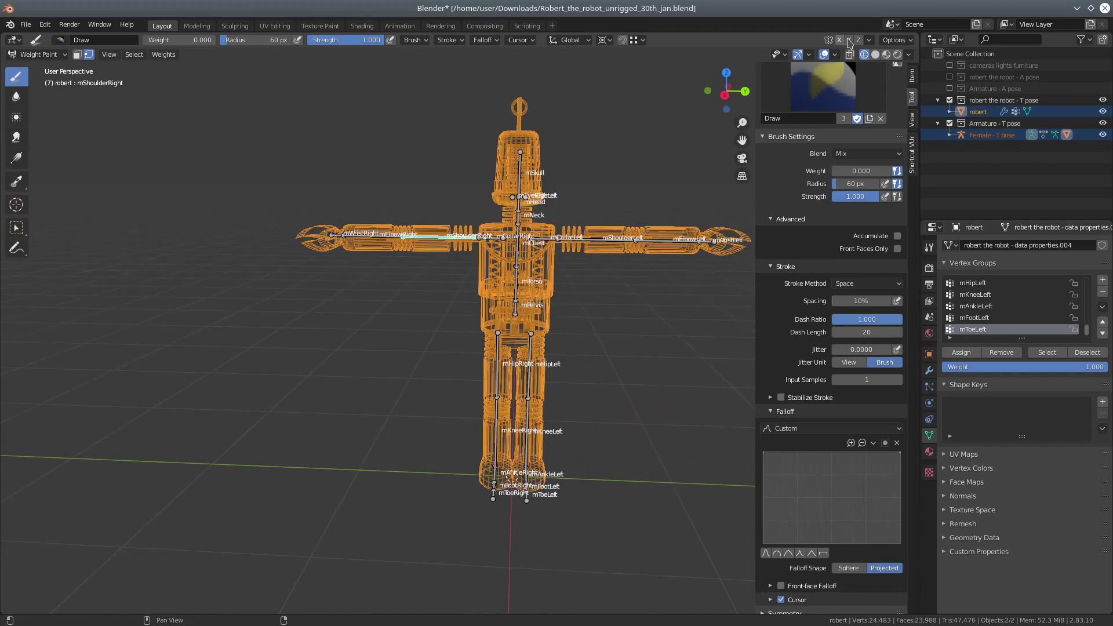
Preview the robot in solid shading, return to wireframe, and hide the viewport sidebar
{"action": "left_click", "coordinate": [875, 54]}
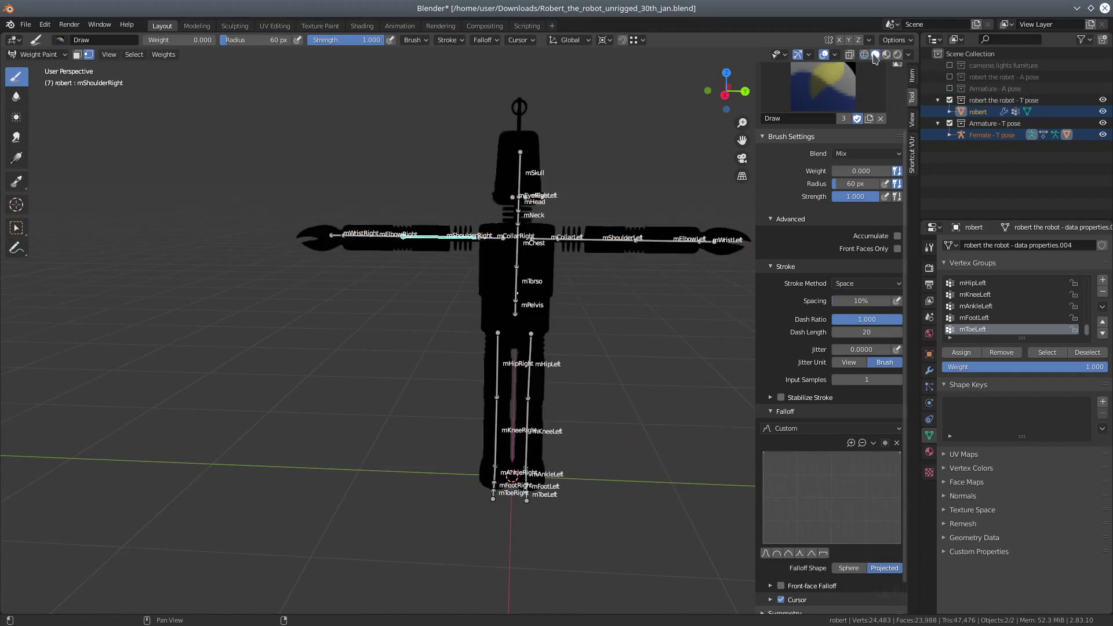
{"action": "left_click", "coordinate": [864, 54]}
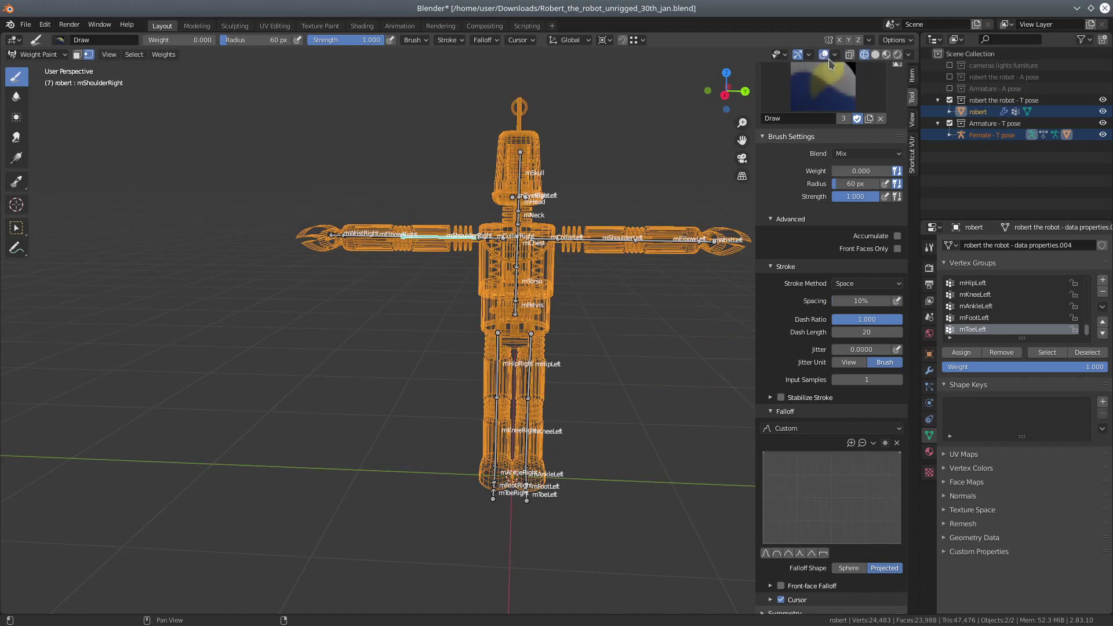
{"action": "left_click_drag", "start_coordinate": [755, 80], "coordinate": [905, 78]}
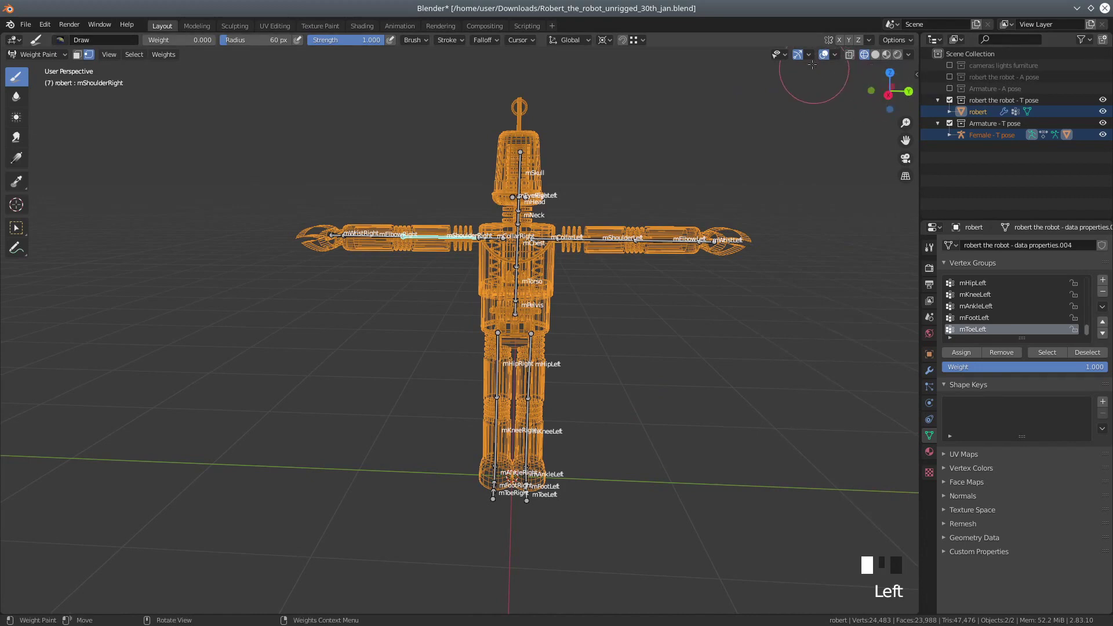
Enable Show Weight Contours, Show Wire and Show Bone X-Ray in the viewport overlays
{"action": "left_click", "coordinate": [835, 55]}
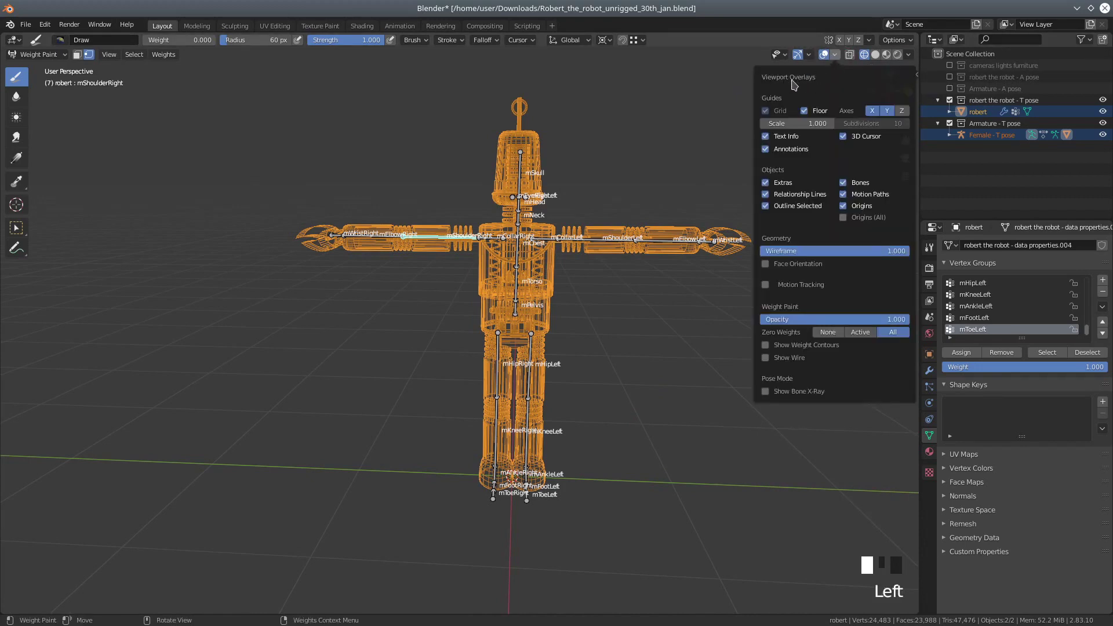
{"action": "left_click", "coordinate": [766, 346]}
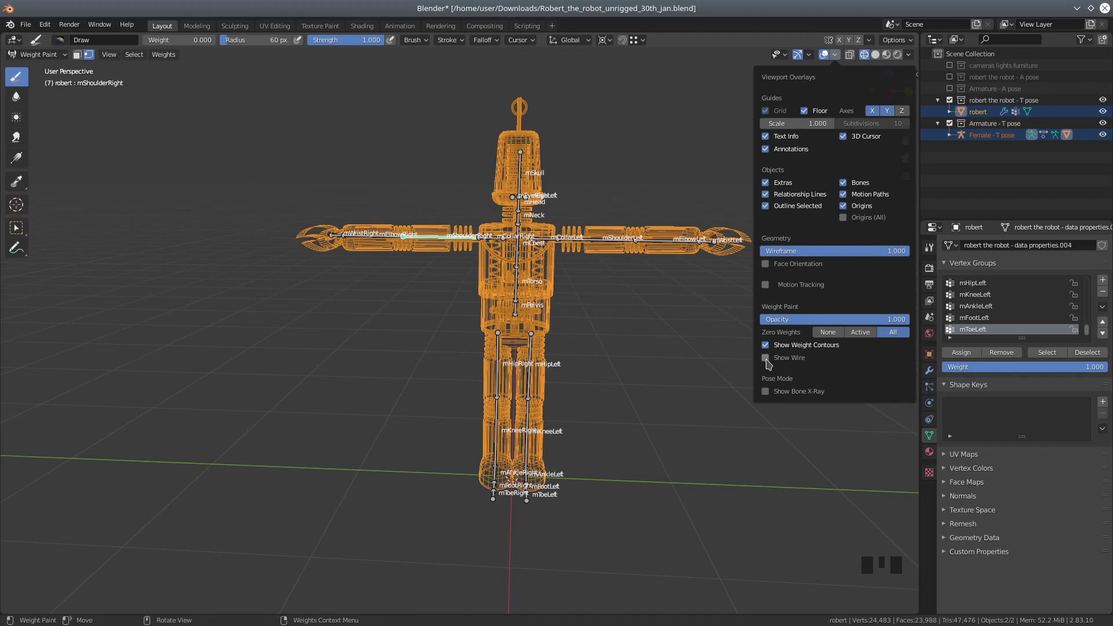
{"action": "left_click", "coordinate": [766, 359]}
{"action": "left_click", "coordinate": [766, 392]}
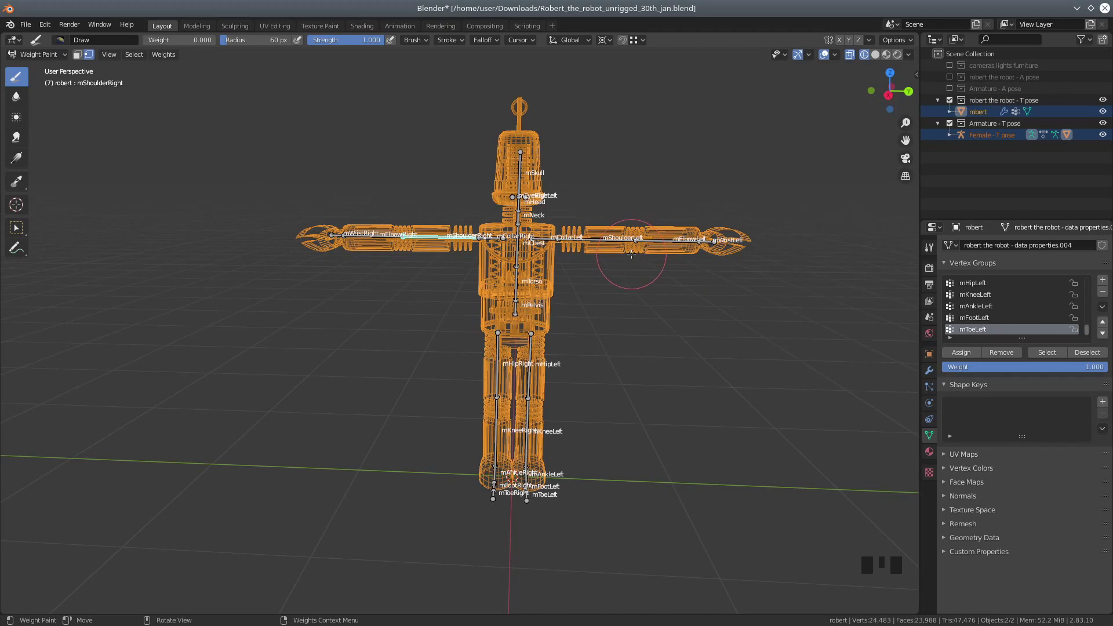
Turn off vertex selection masking and select the mWristRight bone in the right orthographic view
{"action": "key", "text": "KP_3"}
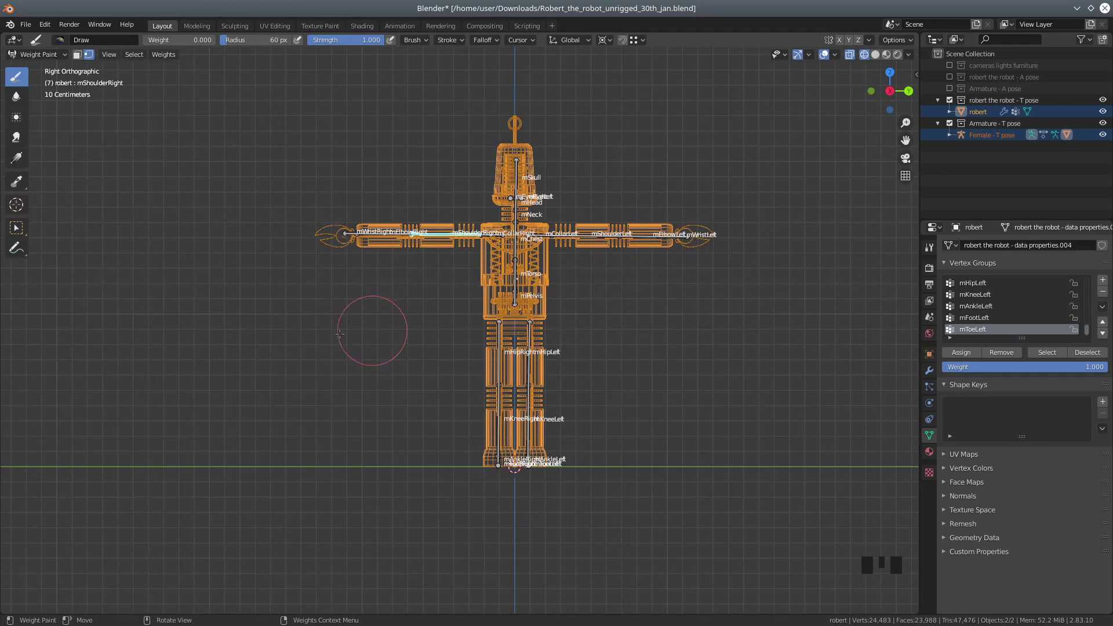
{"action": "scroll", "coordinate": [342, 327], "scroll_direction": "up", "scroll_amount": 2}
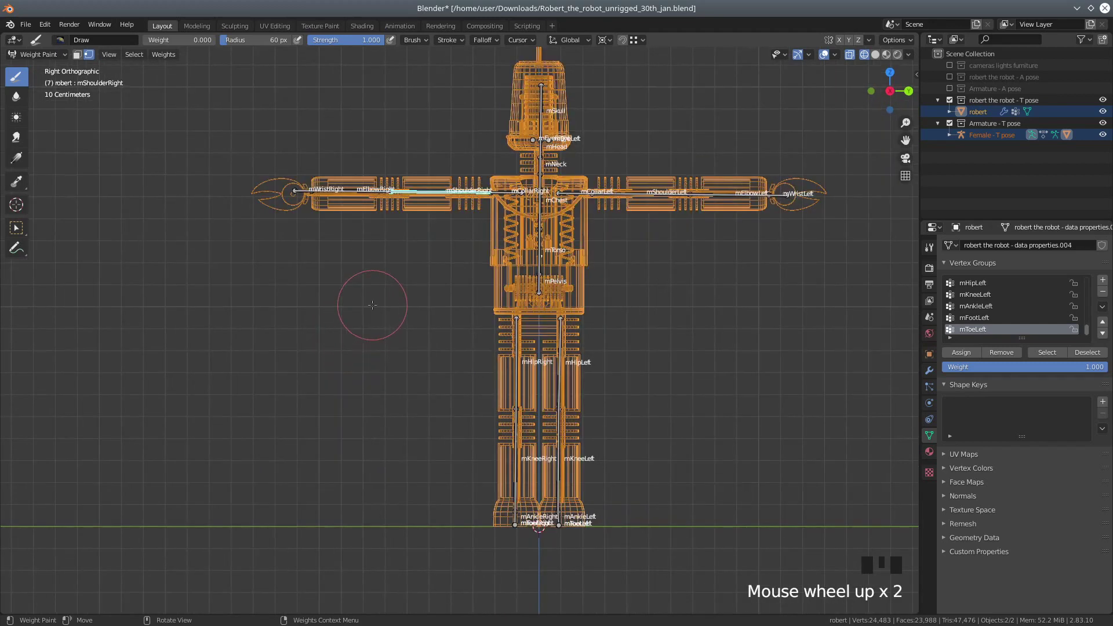
{"action": "middle_click_drag", "start_coordinate": [360, 259], "coordinate": [352, 333], "text": "shift"}
{"action": "scroll", "coordinate": [352, 332], "scroll_direction": "up", "scroll_amount": 2}
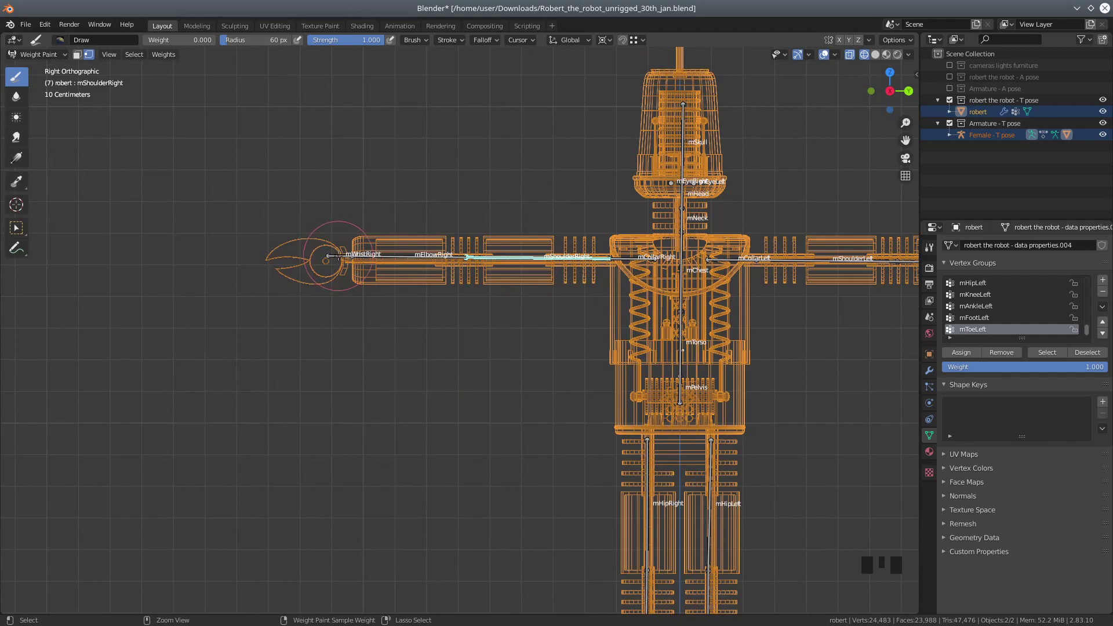
{"action": "left_click", "coordinate": [331, 255], "text": "ctrl"}
{"action": "key", "text": "v"}
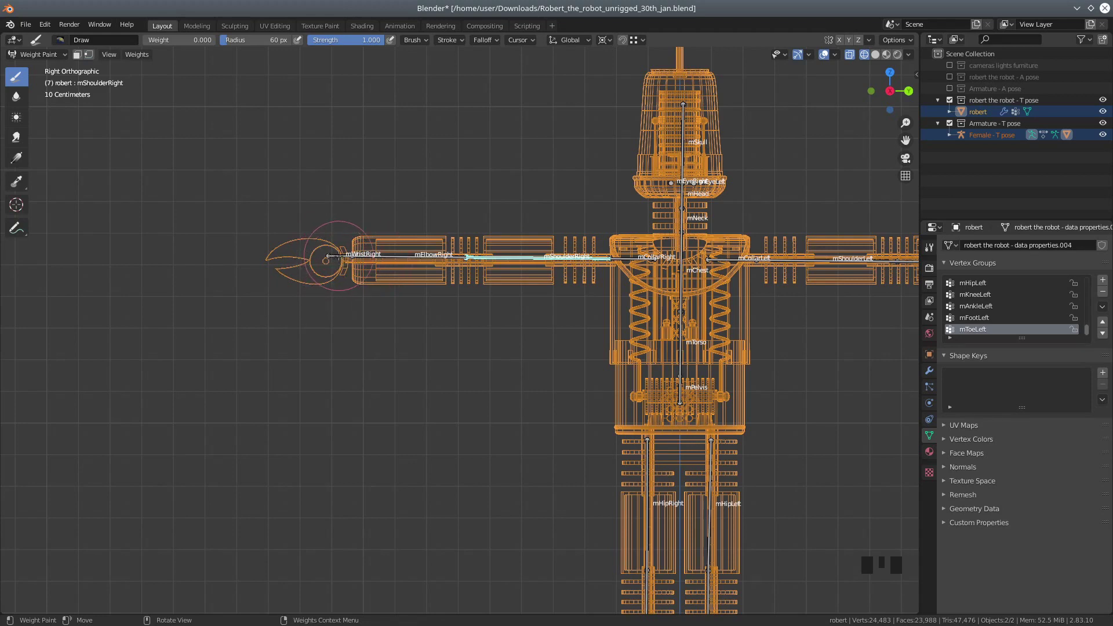
{"action": "key", "text": "ctrl"}
{"action": "left_click", "coordinate": [334, 256], "text": "ctrl"}
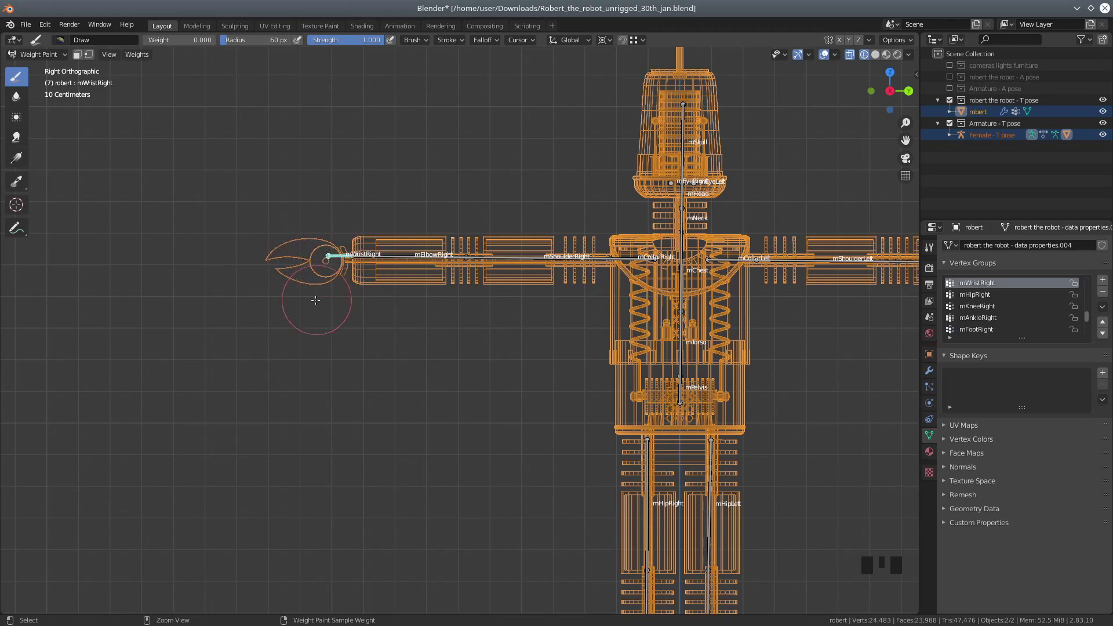
Check the mesh in solid shading, return to wireframe, and review the viewport overlay settings
{"action": "scroll", "coordinate": [295, 306], "scroll_direction": "up", "scroll_amount": 1}
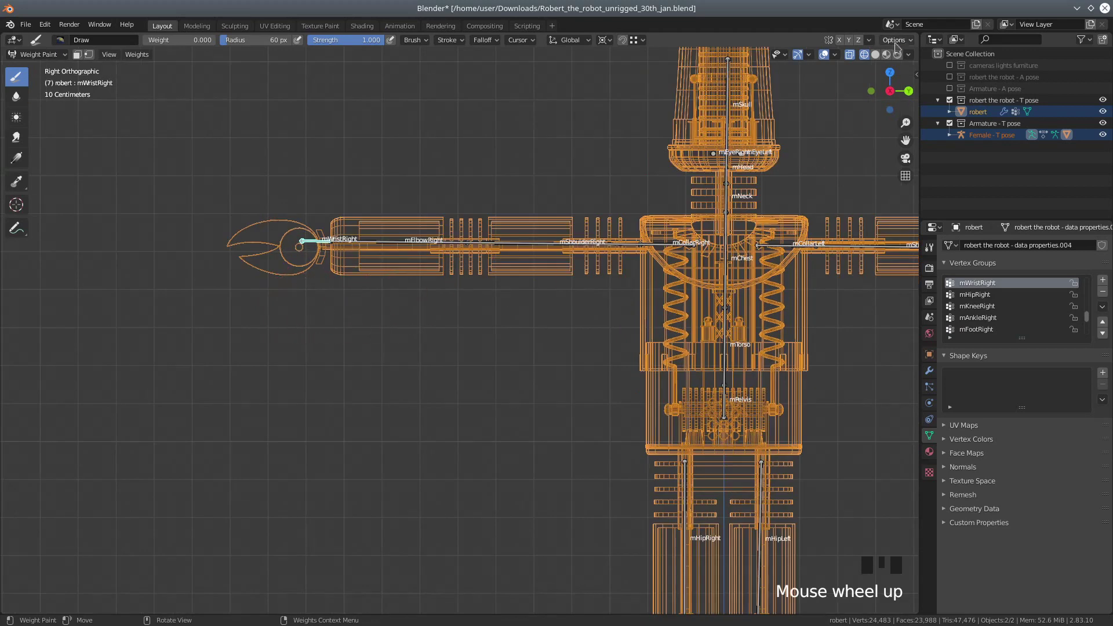
{"action": "left_click", "coordinate": [875, 54]}
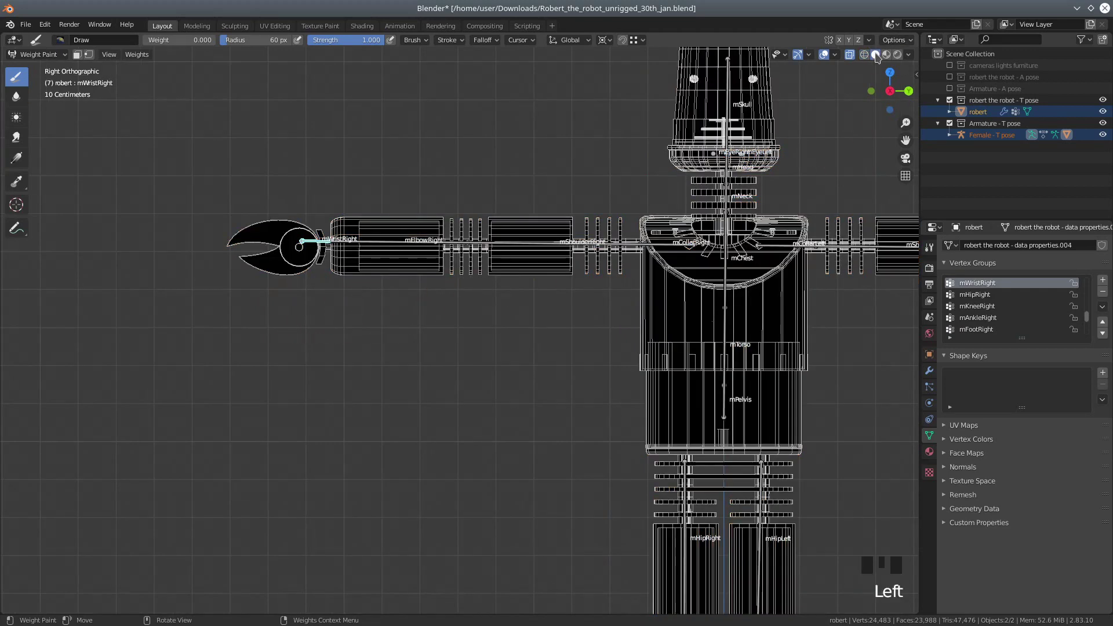
{"action": "left_click", "coordinate": [865, 55]}
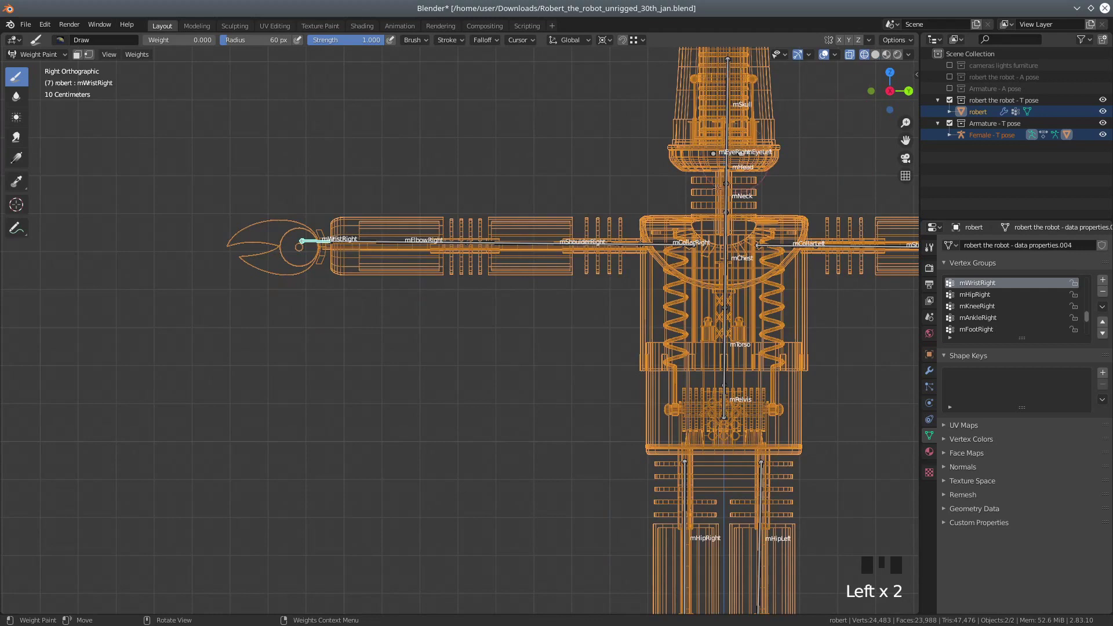
{"action": "left_click", "coordinate": [835, 55]}
{"action": "scroll", "coordinate": [200, 298], "scroll_direction": "up", "scroll_amount": 1}
{"action": "middle_click_drag", "start_coordinate": [209, 313], "coordinate": [234, 310], "text": "ctrl"}
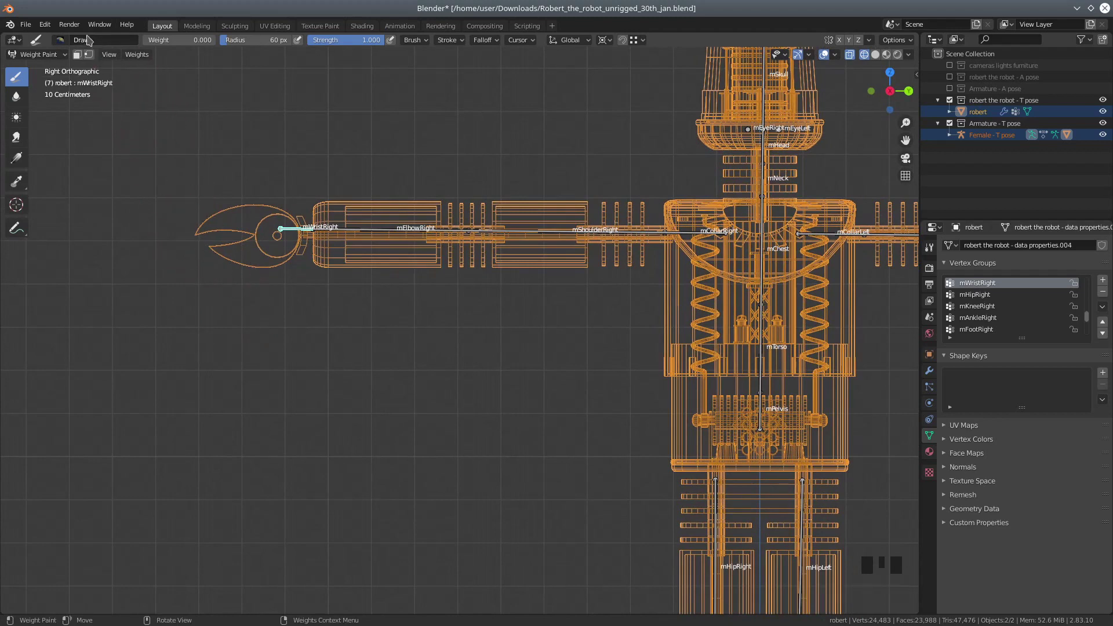
Hide the viewport's Tool Settings bar and show it again
{"action": "left_click", "coordinate": [109, 56]}
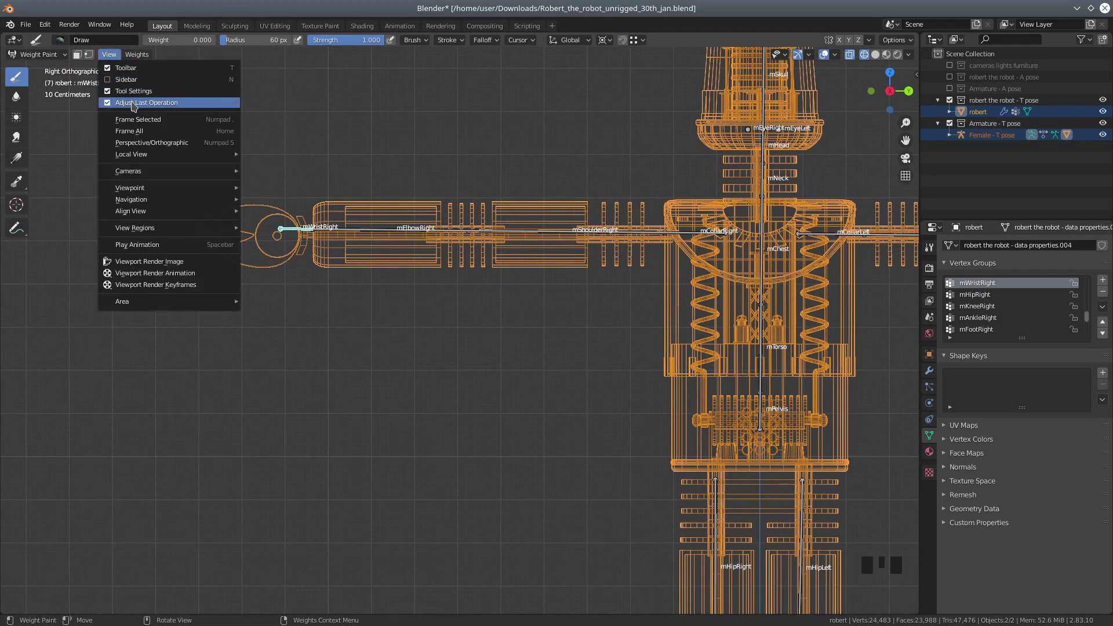
{"action": "mouse_move", "coordinate": [141, 154]}
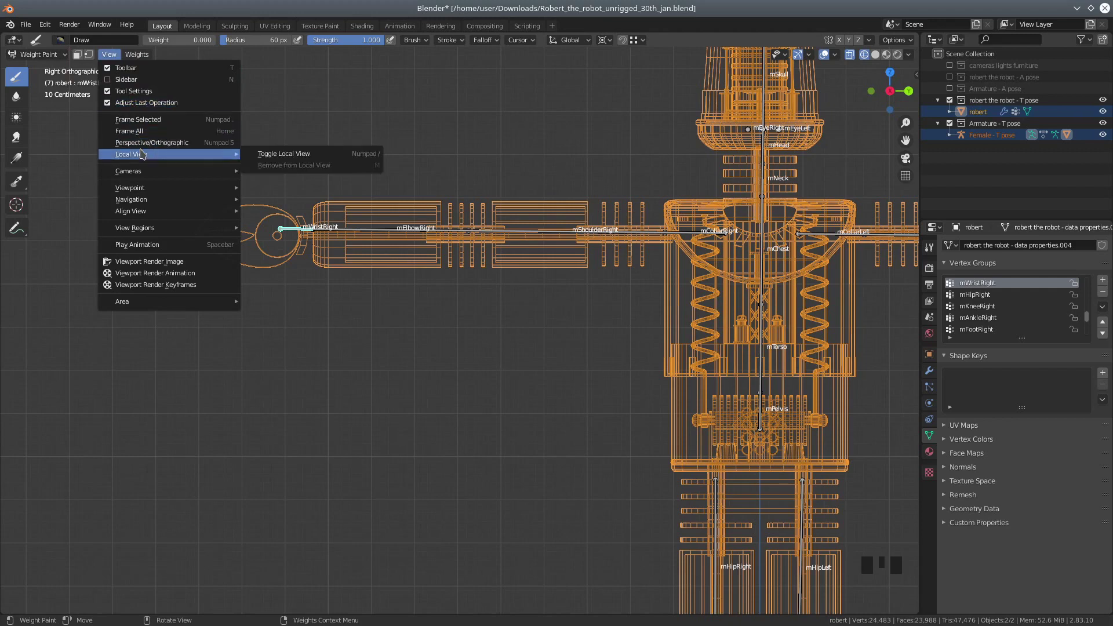
{"action": "left_click", "coordinate": [112, 92]}
{"action": "left_click", "coordinate": [133, 44]}
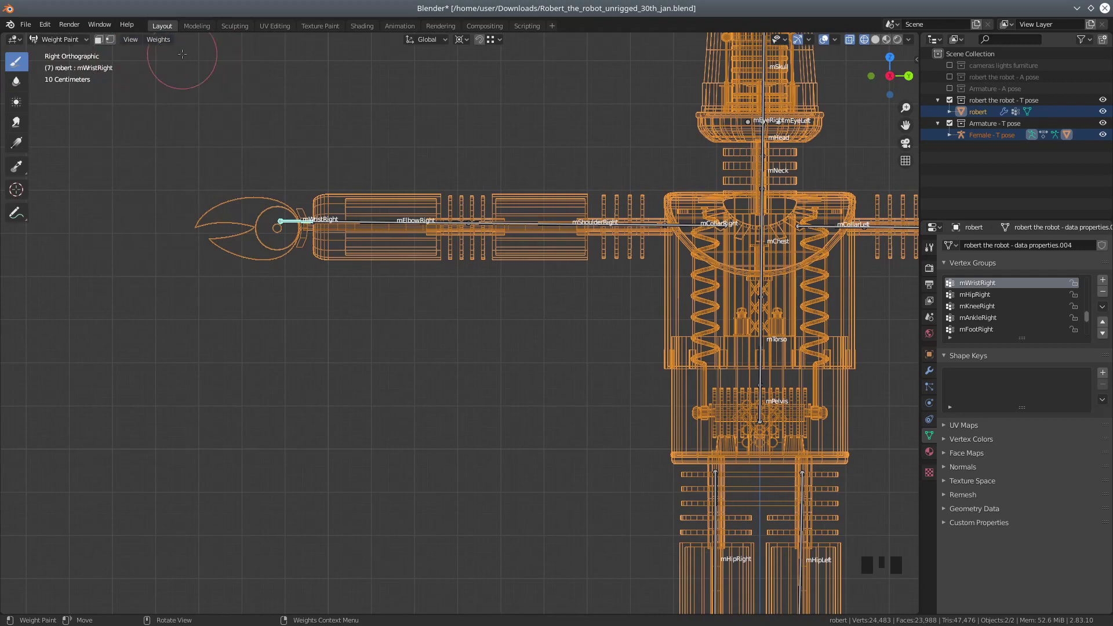
{"action": "left_click", "coordinate": [139, 41]}
{"action": "left_click", "coordinate": [136, 41]}
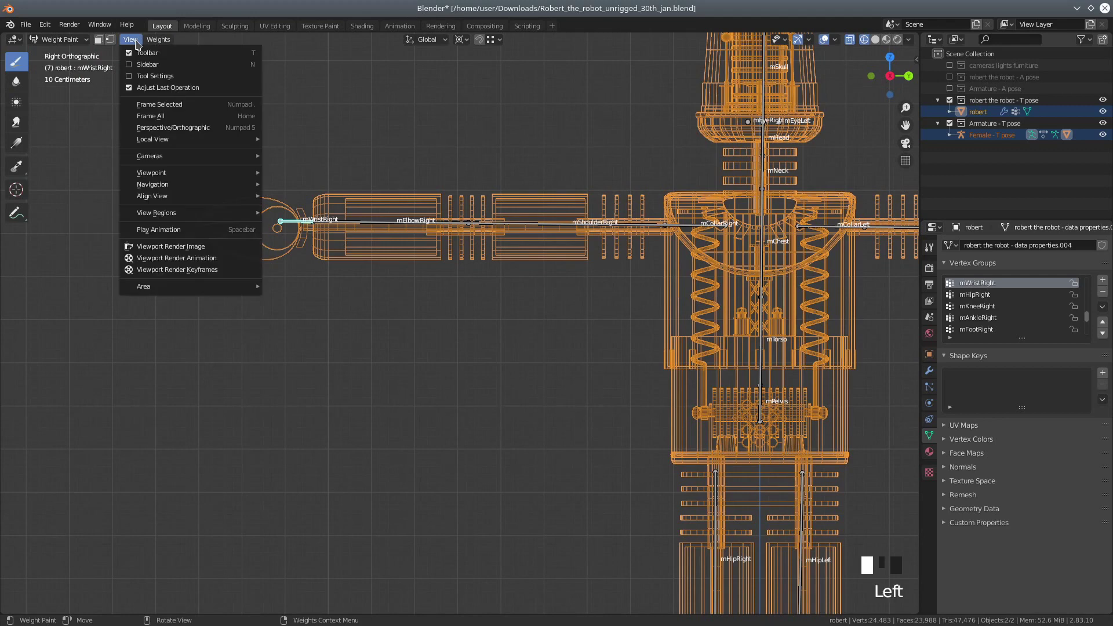
{"action": "left_click", "coordinate": [146, 76]}
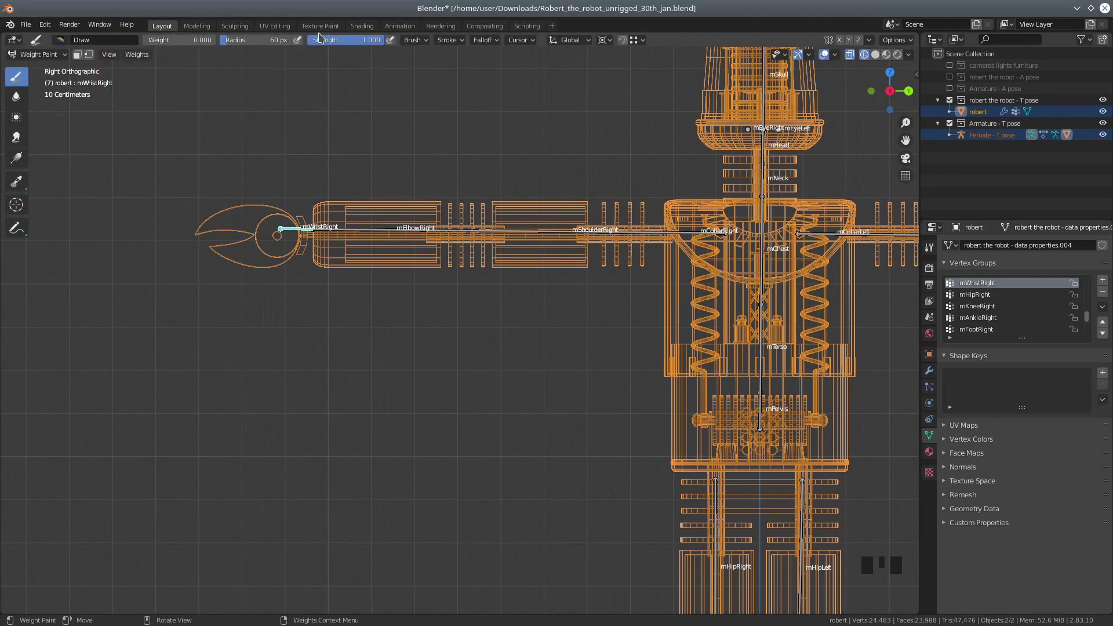
Set the Draw brush's weight to 1.000 and its radius to 73 px
{"action": "left_click", "coordinate": [159, 41]}
{"action": "left_click_drag", "start_coordinate": [159, 41], "coordinate": [215, 41]}
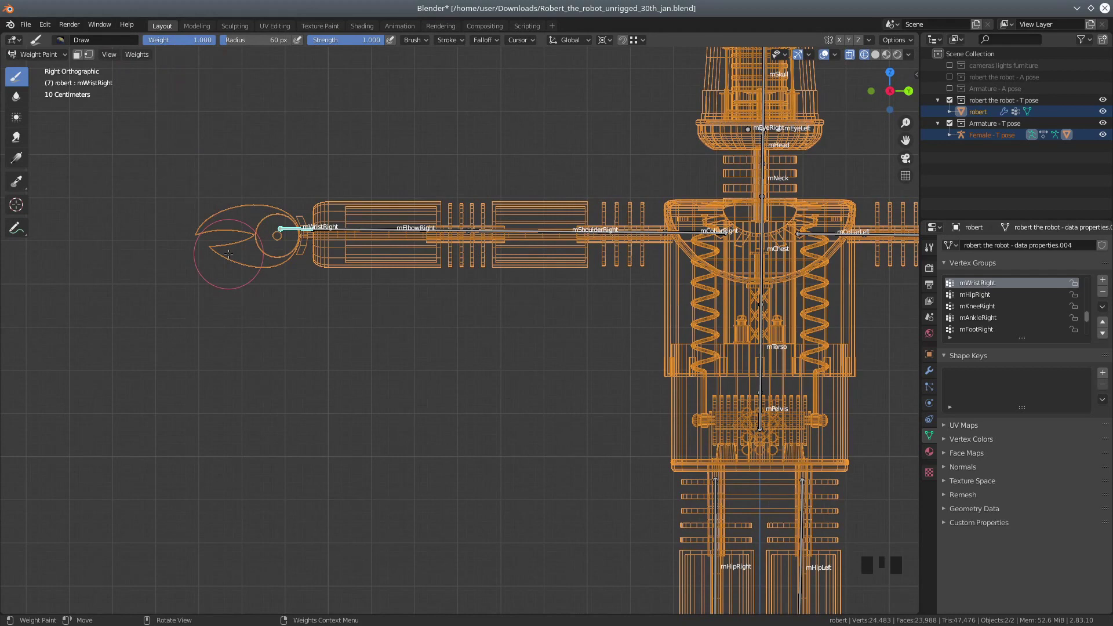
{"action": "key", "text": "f"}
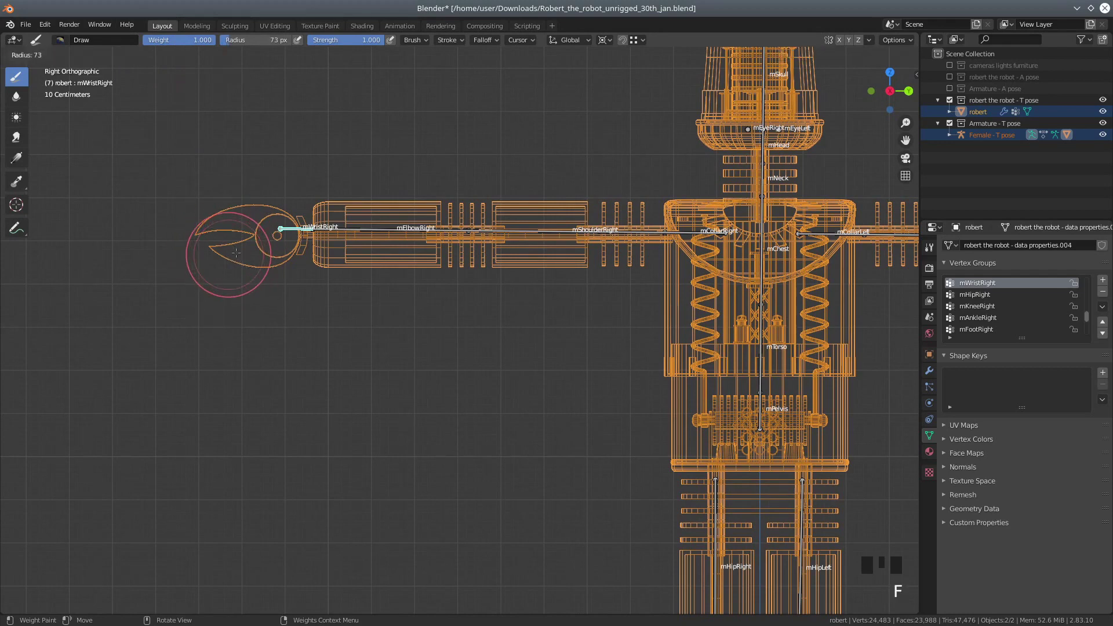
{"action": "left_click", "coordinate": [236, 253]}
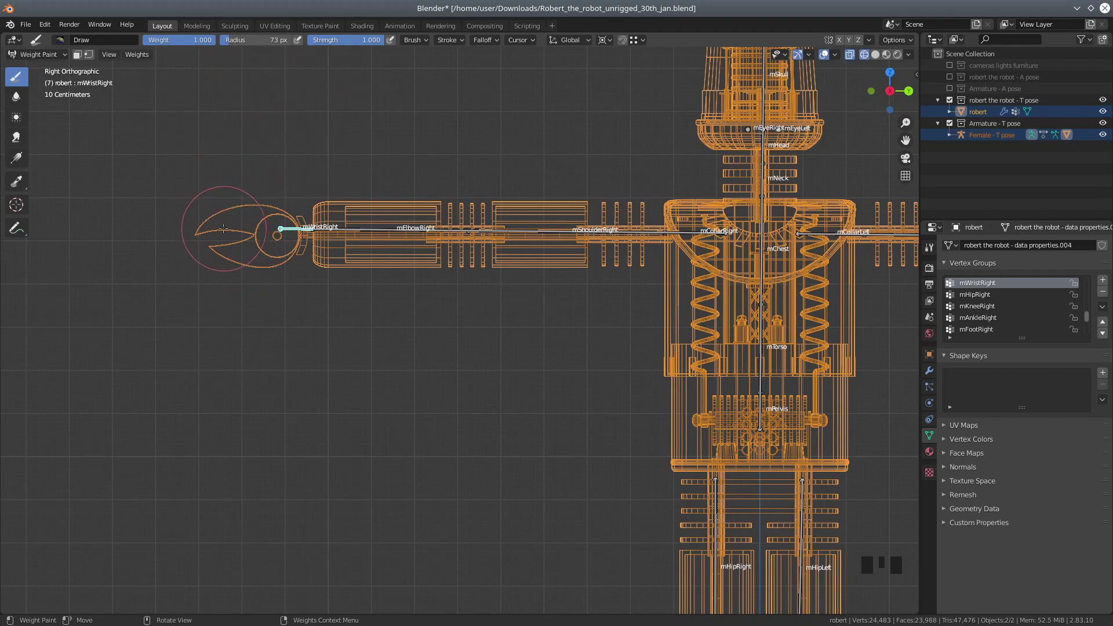
Paint the whole right claw hand with full weight for the mWristRight bone
{"action": "left_click_drag", "start_coordinate": [219, 235], "coordinate": [218, 230]}
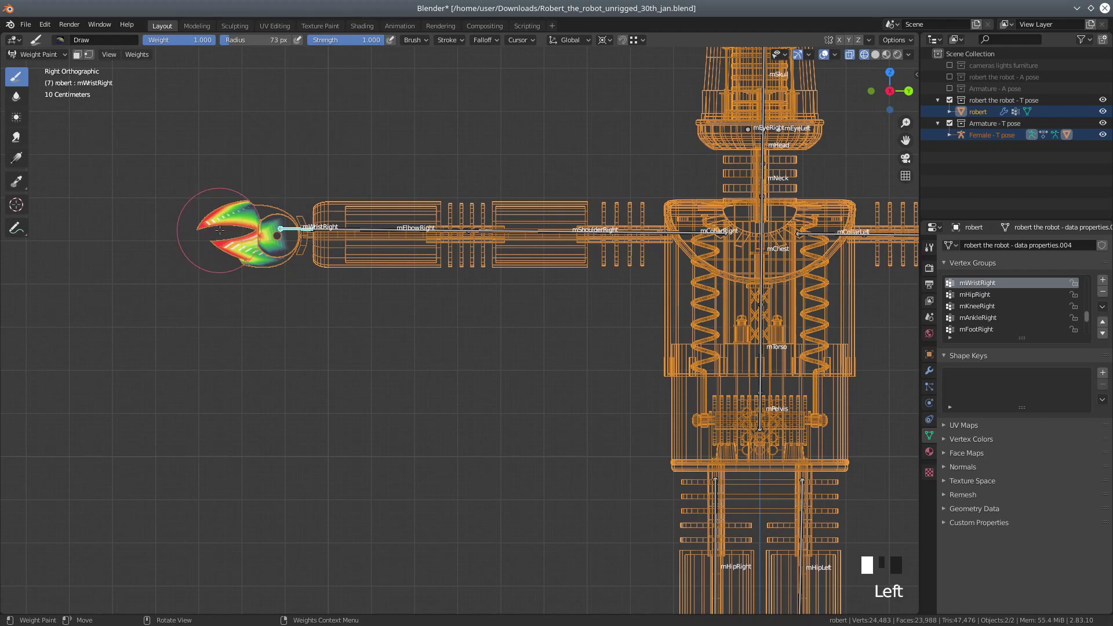
{"action": "left_click_drag", "start_coordinate": [224, 230], "coordinate": [249, 226]}
{"action": "left_click", "coordinate": [253, 226]}
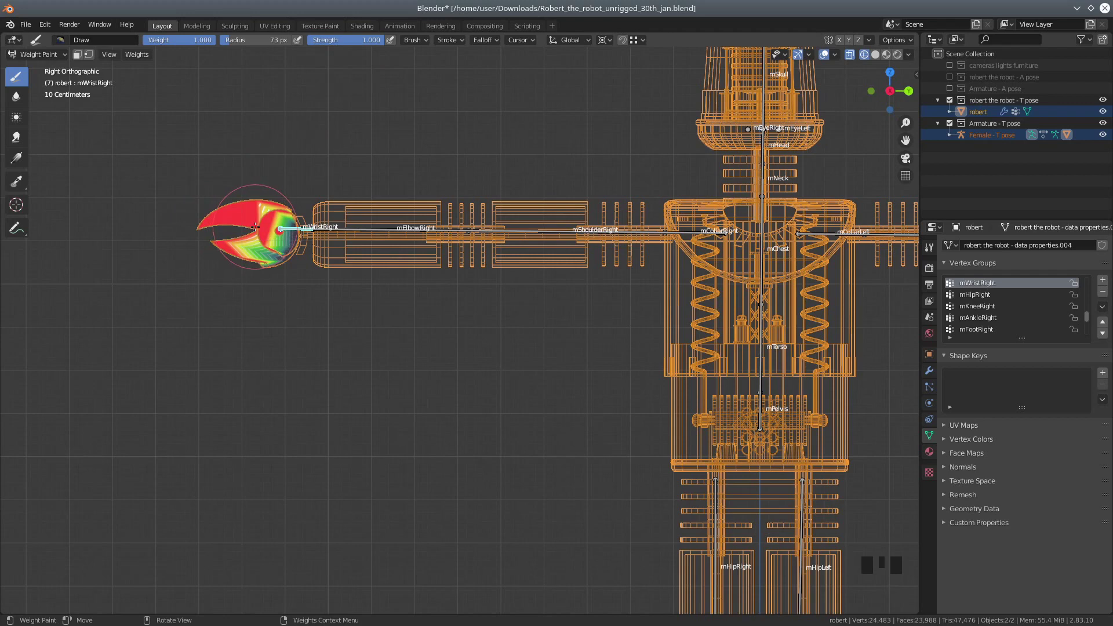
{"action": "left_click_drag", "start_coordinate": [258, 227], "coordinate": [269, 229]}
{"action": "left_click", "coordinate": [270, 229]}
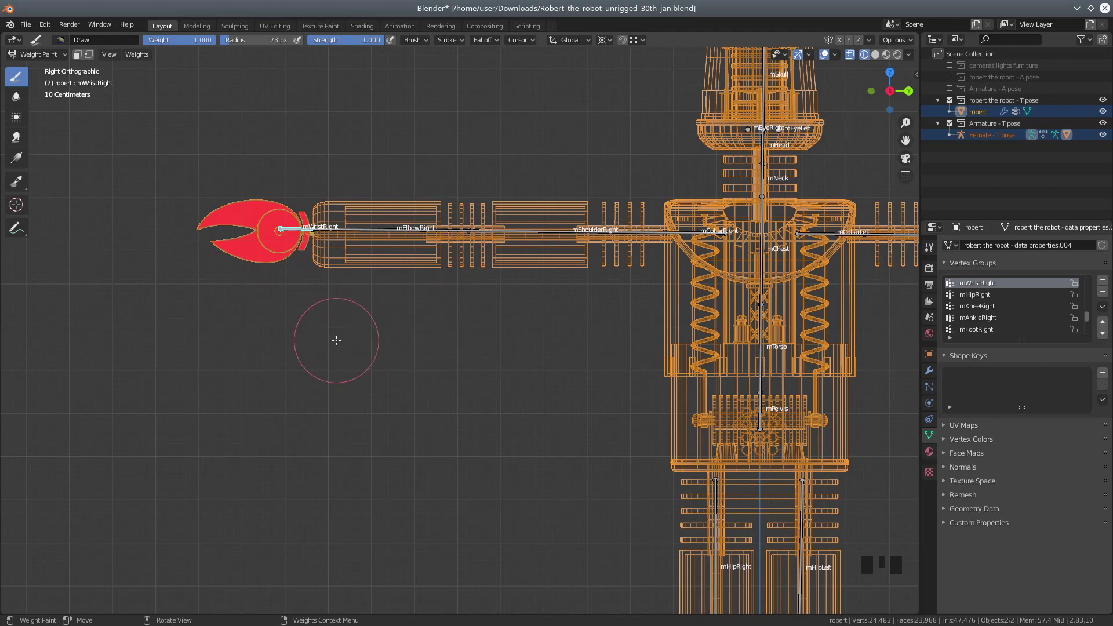
Examine the painted right claw from several angles and return to the right orthographic view
{"action": "scroll", "coordinate": [312, 339], "scroll_direction": "up", "scroll_amount": 1}
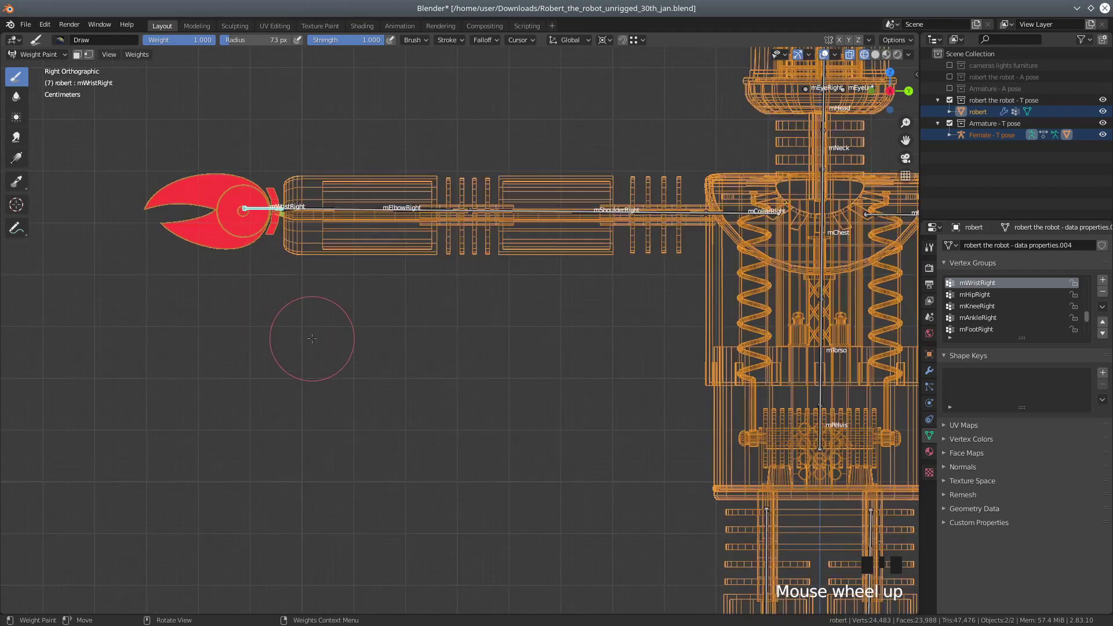
{"action": "scroll", "coordinate": [312, 338], "scroll_direction": "up", "scroll_amount": 1}
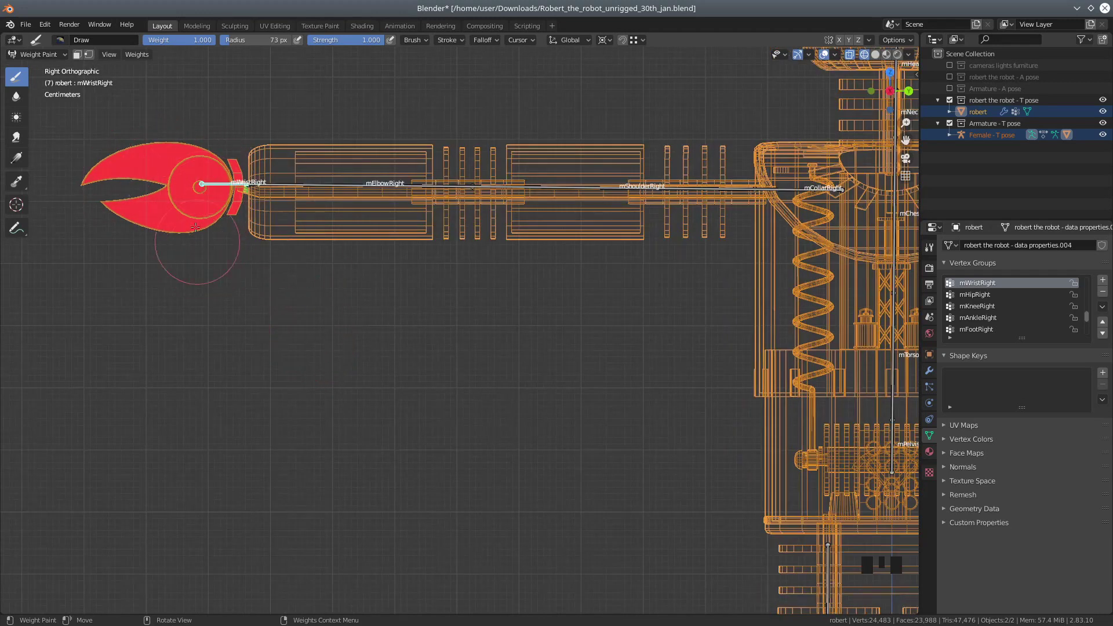
{"action": "mouse_move", "coordinate": [174, 237]}
{"action": "middle_mouse_down"}
{"action": "mouse_move", "coordinate": [280, 277]}
{"action": "mouse_move", "coordinate": [301, 273]}
{"action": "mouse_move", "coordinate": [265, 275]}
{"action": "mouse_move", "coordinate": [502, 106]}
{"action": "middle_mouse_up"}
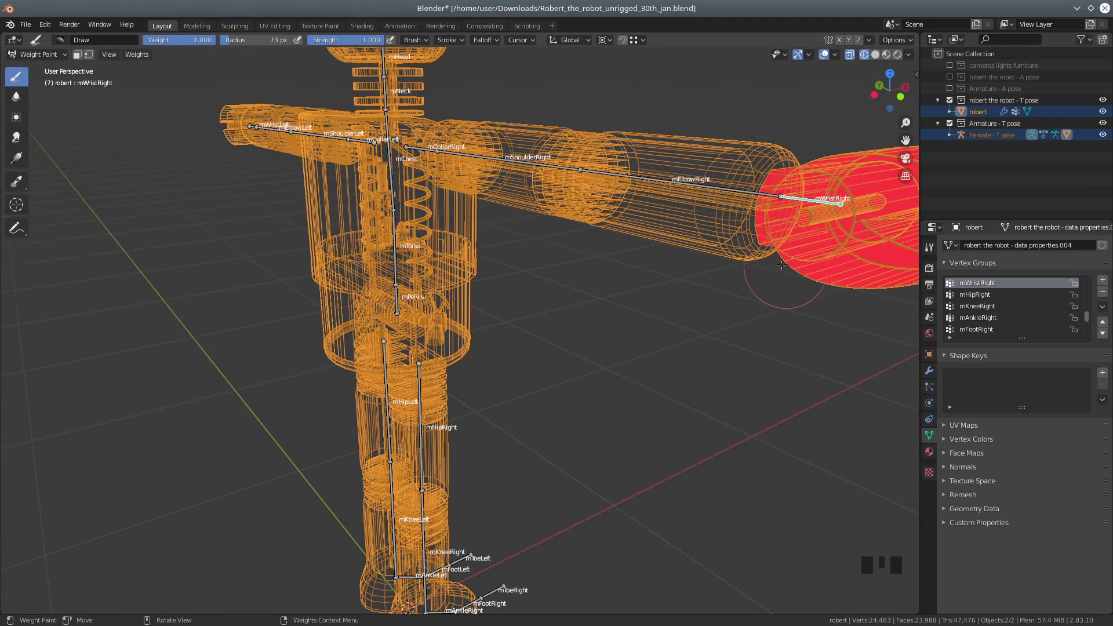
{"action": "middle_click_drag", "start_coordinate": [712, 293], "coordinate": [527, 281]}
{"action": "scroll", "coordinate": [536, 271], "scroll_direction": "down", "scroll_amount": 2}
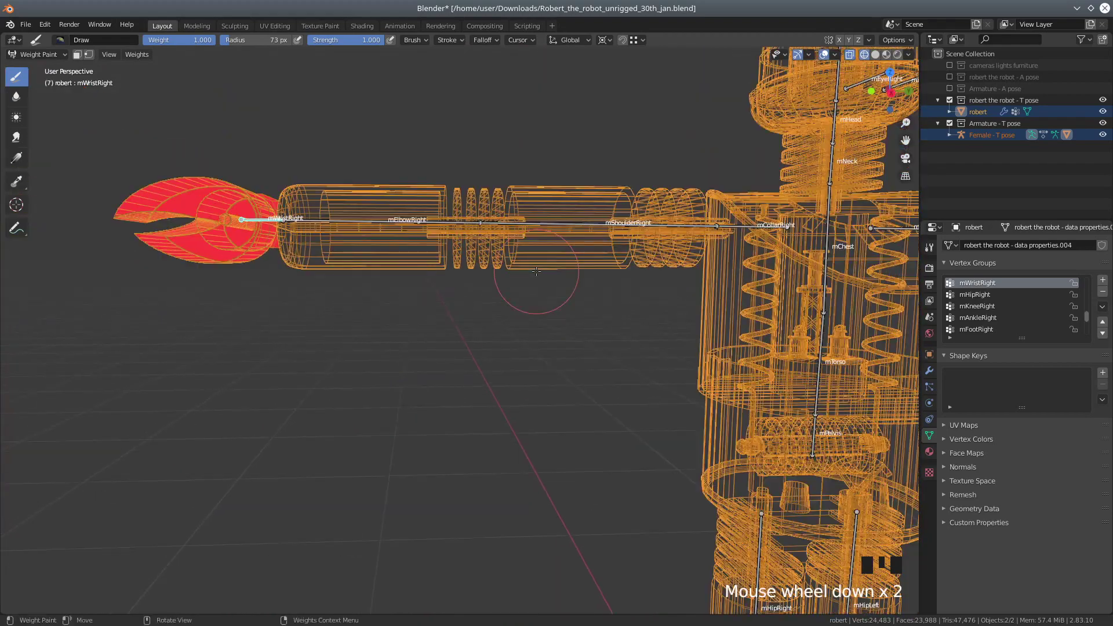
{"action": "key", "text": "KP_3"}
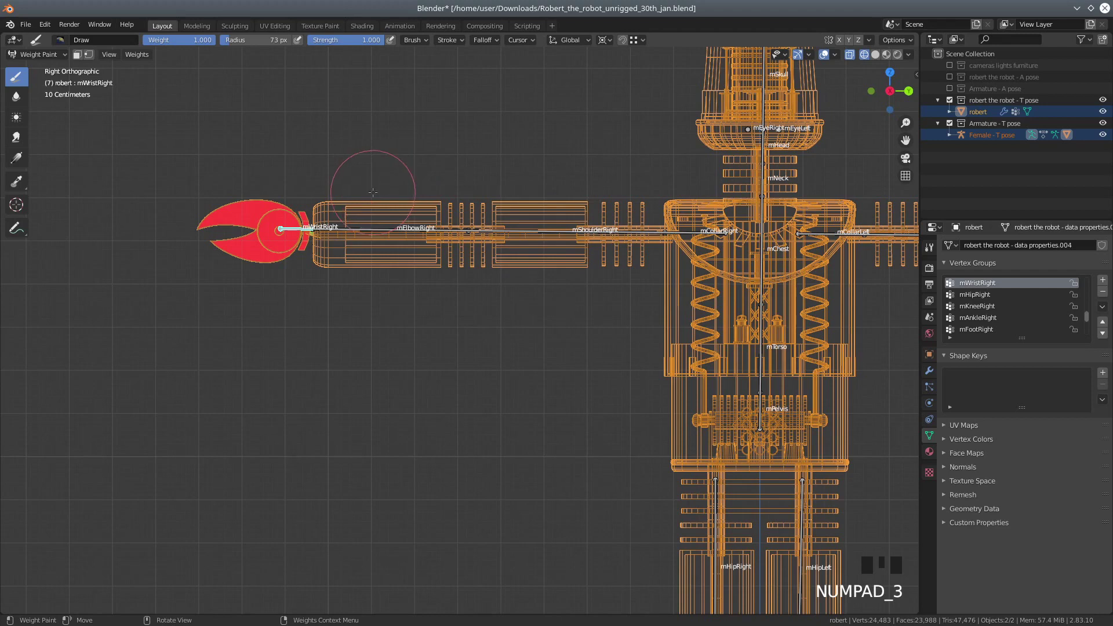
{"action": "scroll", "coordinate": [333, 263], "scroll_direction": "up", "scroll_amount": 1}
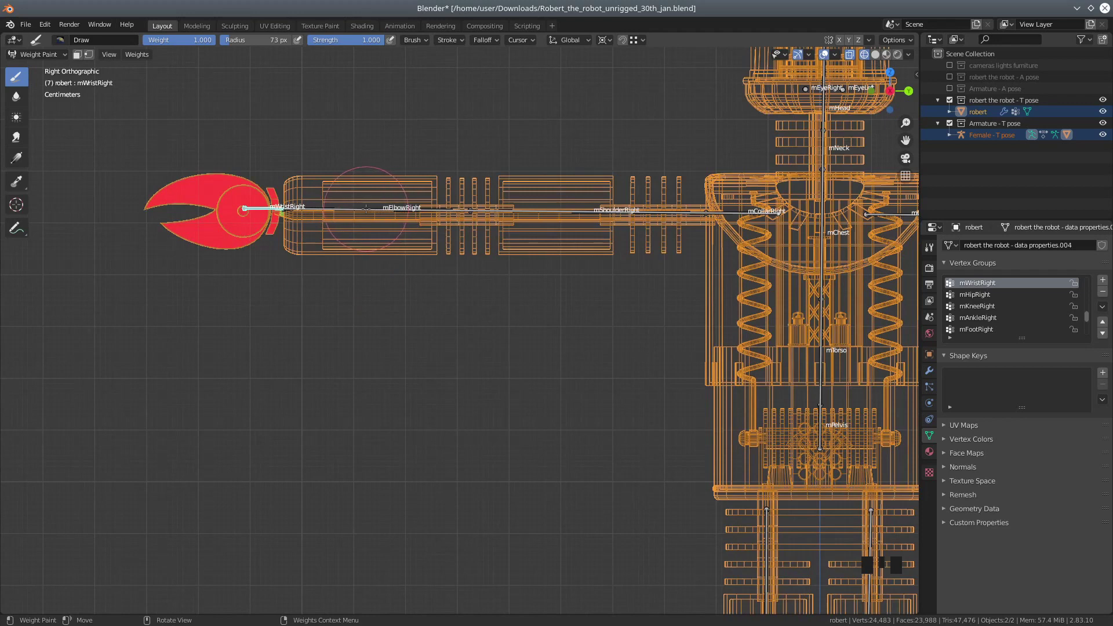
Select the mElbowRight bone and paint the right forearm and its two nearest elbow rings with weight 1.000
{"action": "key", "text": "ctrl"}
{"action": "left_click", "coordinate": [361, 210], "text": "ctrl"}
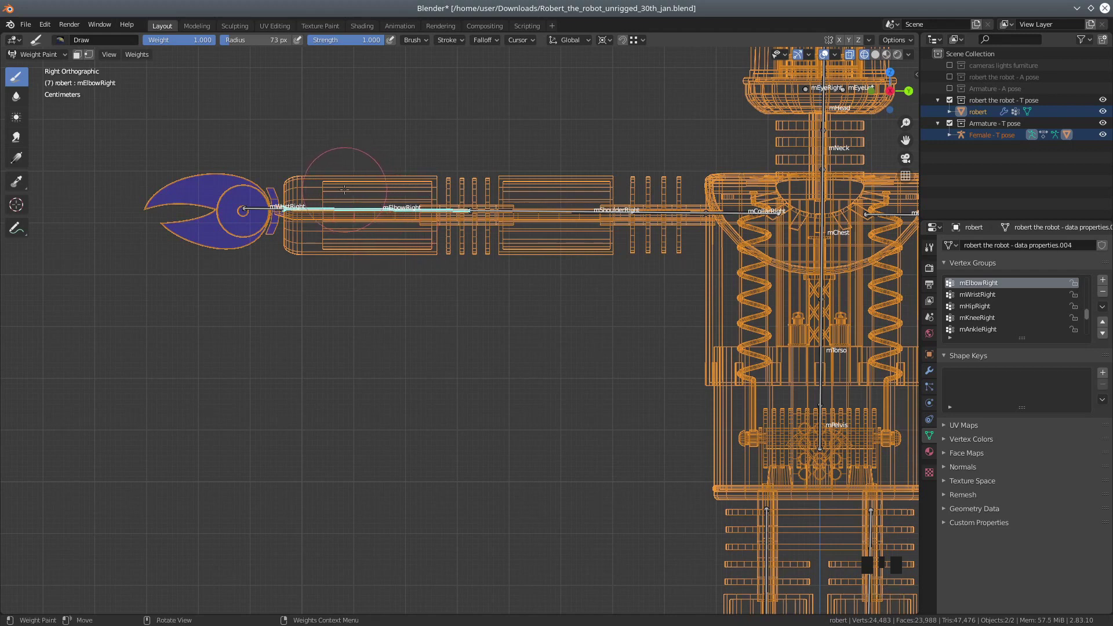
{"action": "scroll", "coordinate": [362, 204], "scroll_direction": "up", "scroll_amount": 1}
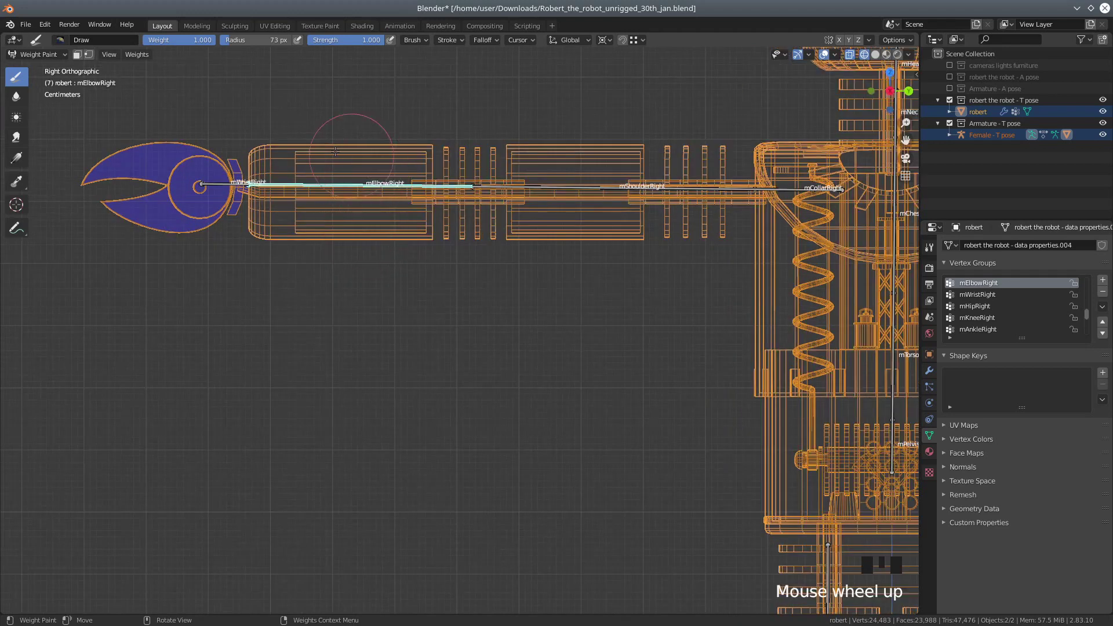
{"action": "left_click", "coordinate": [284, 144]}
{"action": "left_click_drag", "start_coordinate": [284, 145], "coordinate": [297, 218]}
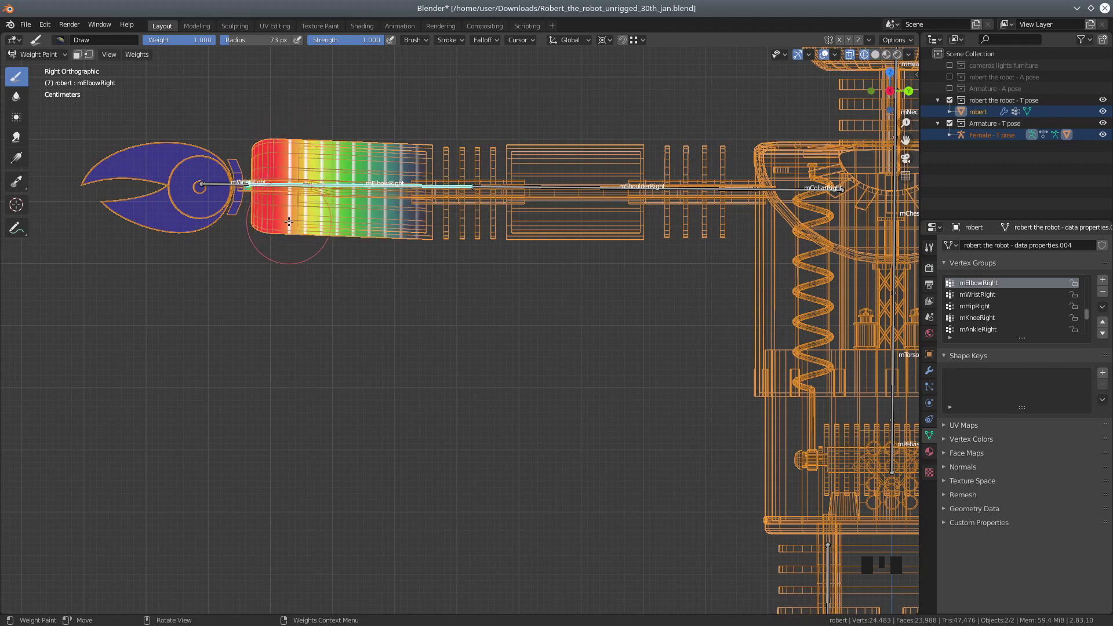
{"action": "mouse_move", "coordinate": [385, 232]}
{"action": "left_mouse_down"}
{"action": "mouse_move", "coordinate": [398, 148]}
{"action": "mouse_move", "coordinate": [401, 246]}
{"action": "mouse_move", "coordinate": [428, 146]}
{"action": "mouse_move", "coordinate": [430, 220]}
{"action": "left_mouse_up"}
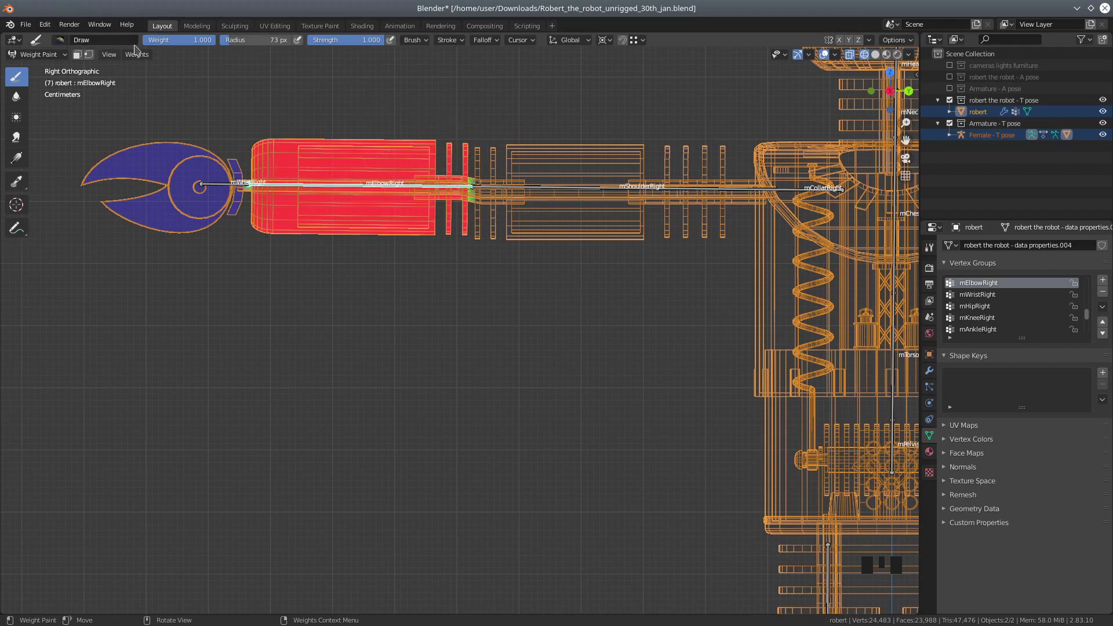
Set the brush weight to 0.500 and radius to 29 px, and paint the third elbow ring from the forearm for mElbowRight
{"action": "left_click", "coordinate": [61, 41]}
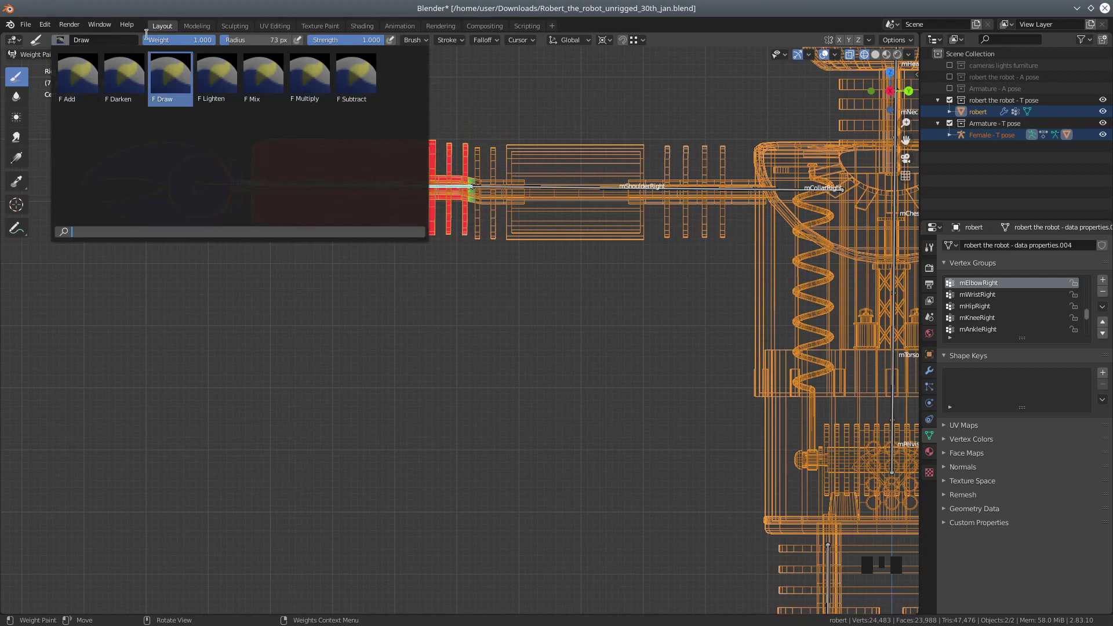
{"action": "left_click", "coordinate": [173, 39]}
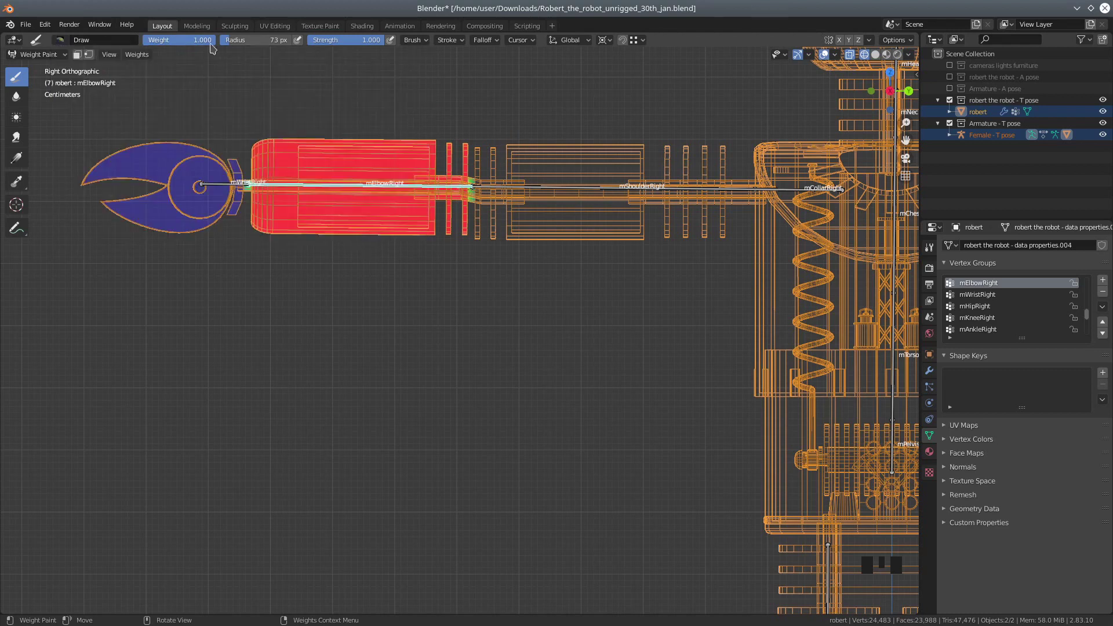
{"action": "left_click", "coordinate": [205, 44]}
{"action": "scroll", "coordinate": [440, 299], "scroll_direction": "up", "scroll_amount": 2}
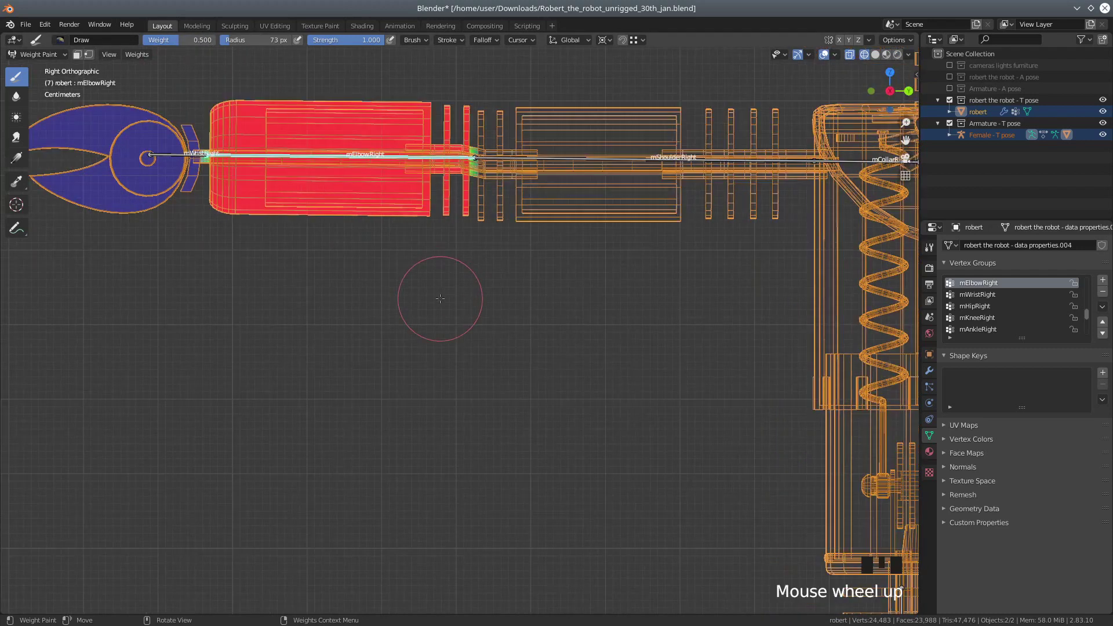
{"action": "mouse_move", "coordinate": [475, 282]}
{"action": "middle_mouse_down", "text": "ctrl"}
{"action": "mouse_move", "coordinate": [455, 289]}
{"action": "mouse_move", "coordinate": [432, 418]}
{"action": "middle_mouse_up", "text": "ctrl"}
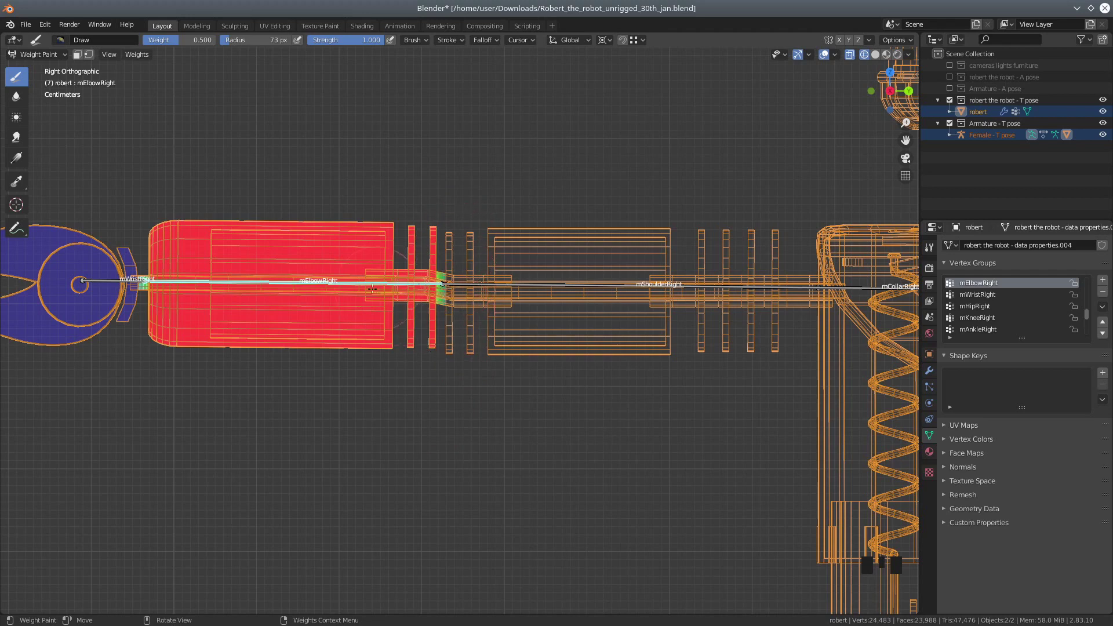
{"action": "scroll", "coordinate": [352, 329], "scroll_direction": "up", "scroll_amount": 3}
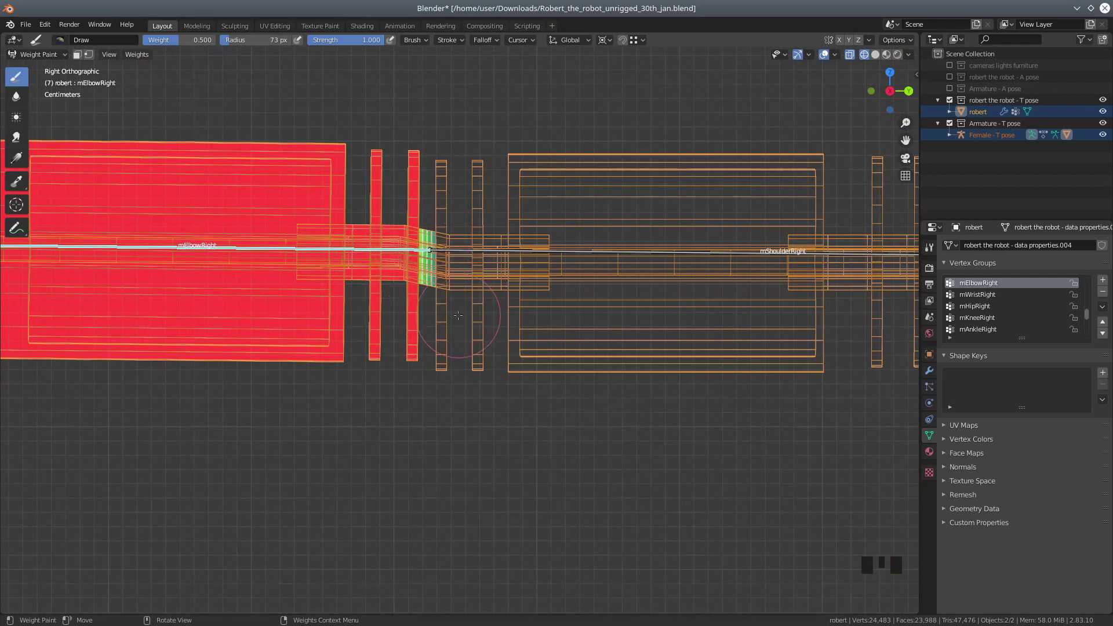
{"action": "key", "text": "f"}
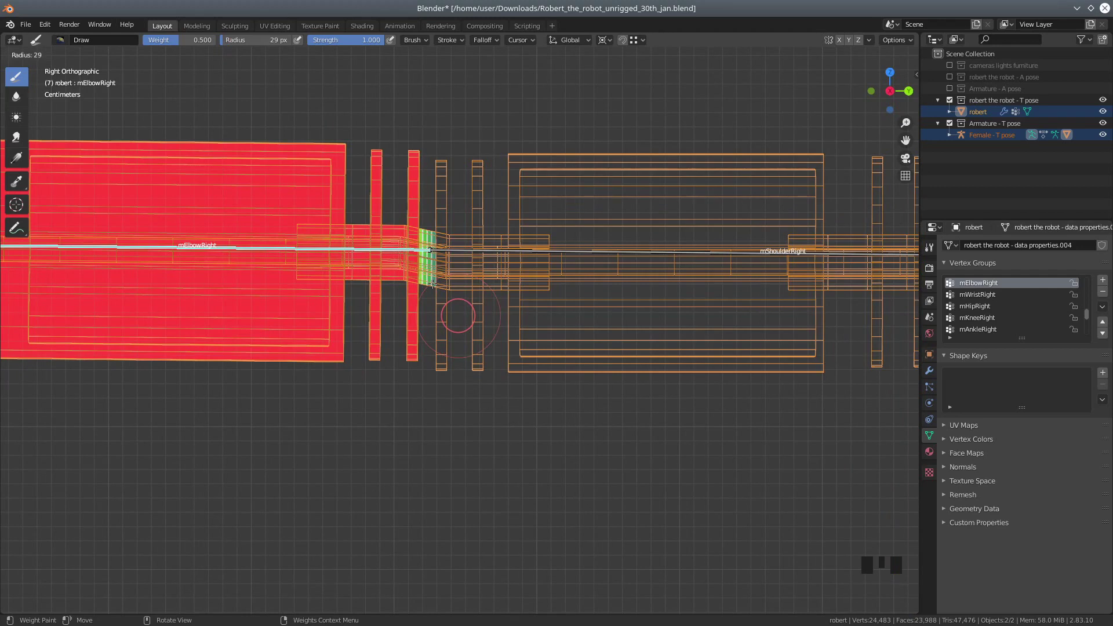
{"action": "left_click", "coordinate": [432, 283]}
{"action": "mouse_move", "coordinate": [450, 192]}
{"action": "left_mouse_down"}
{"action": "mouse_move", "coordinate": [448, 160]}
{"action": "mouse_move", "coordinate": [439, 374]}
{"action": "left_mouse_up"}
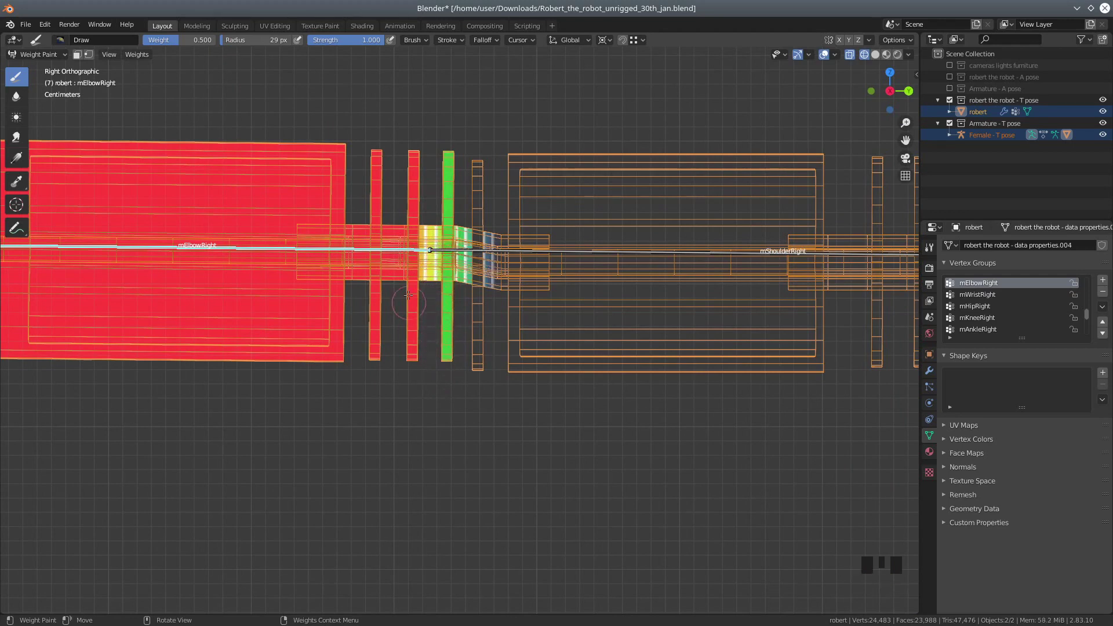
Lower the brush weight to 0.203 and paint the elbow ring nearest the upper arm for mElbowRight
{"action": "left_click", "coordinate": [180, 43]}
{"action": "left_click_drag", "start_coordinate": [178, 40], "coordinate": [159, 40]}
{"action": "left_click", "coordinate": [477, 155]}
{"action": "left_click_drag", "start_coordinate": [477, 155], "coordinate": [484, 369]}
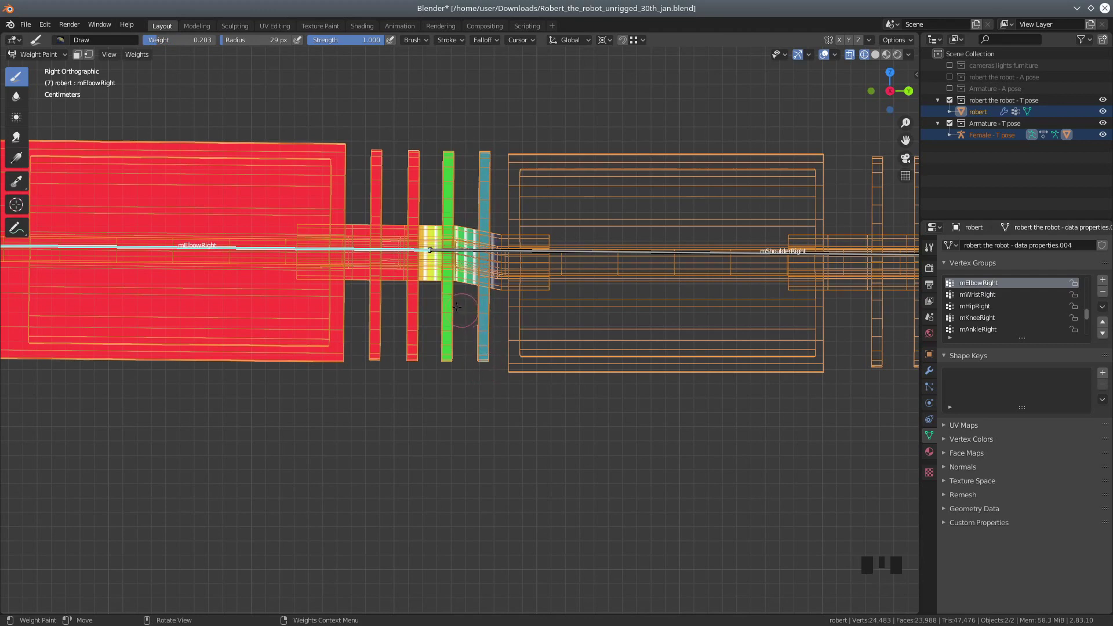
Paint the upper arm cylinder and its two nearest elbow rings for the mShoulderRight bone at weight 1.000 with a 52 px radius
{"action": "scroll", "coordinate": [450, 306], "scroll_direction": "down", "scroll_amount": 2}
{"action": "scroll", "coordinate": [448, 305], "scroll_direction": "down", "scroll_amount": 2}
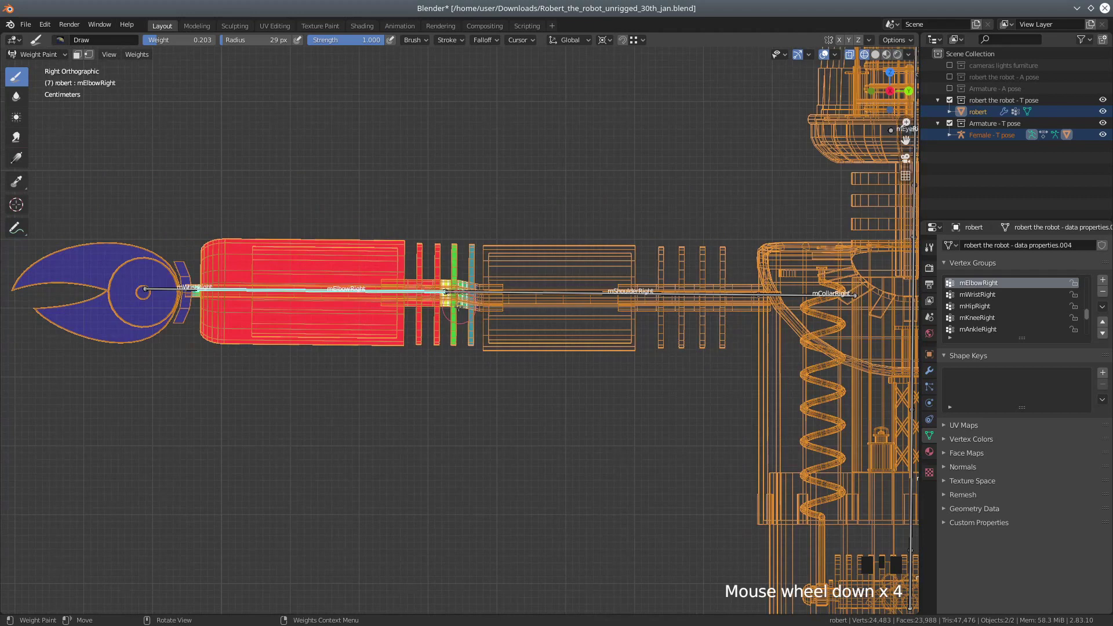
{"action": "scroll", "coordinate": [458, 305], "scroll_direction": "down", "scroll_amount": 1}
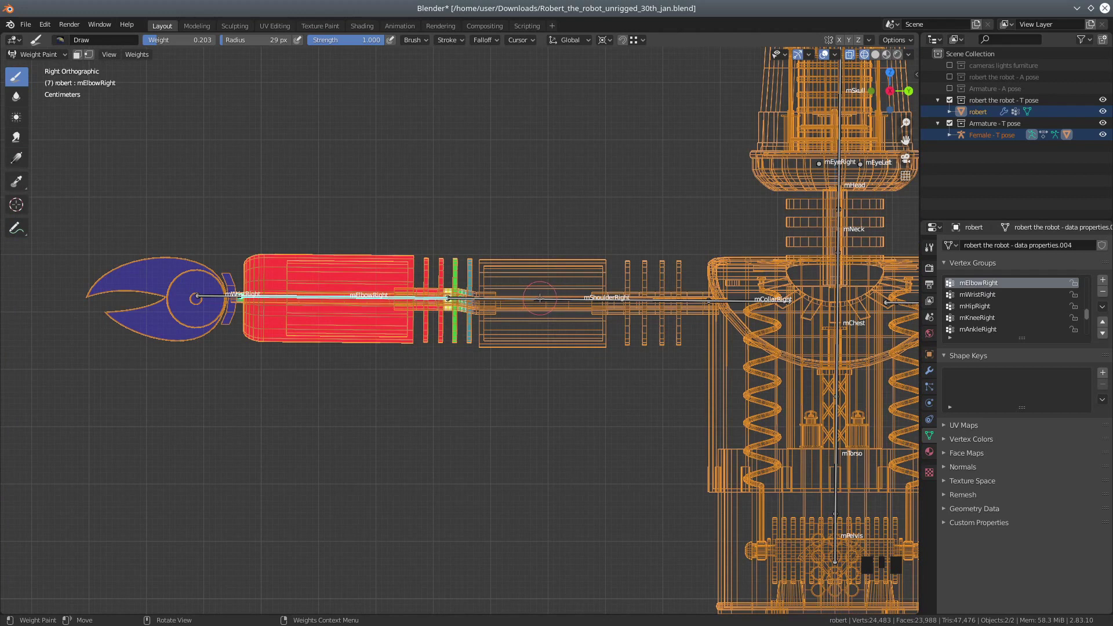
{"action": "left_click_drag", "start_coordinate": [174, 39], "coordinate": [215, 39]}
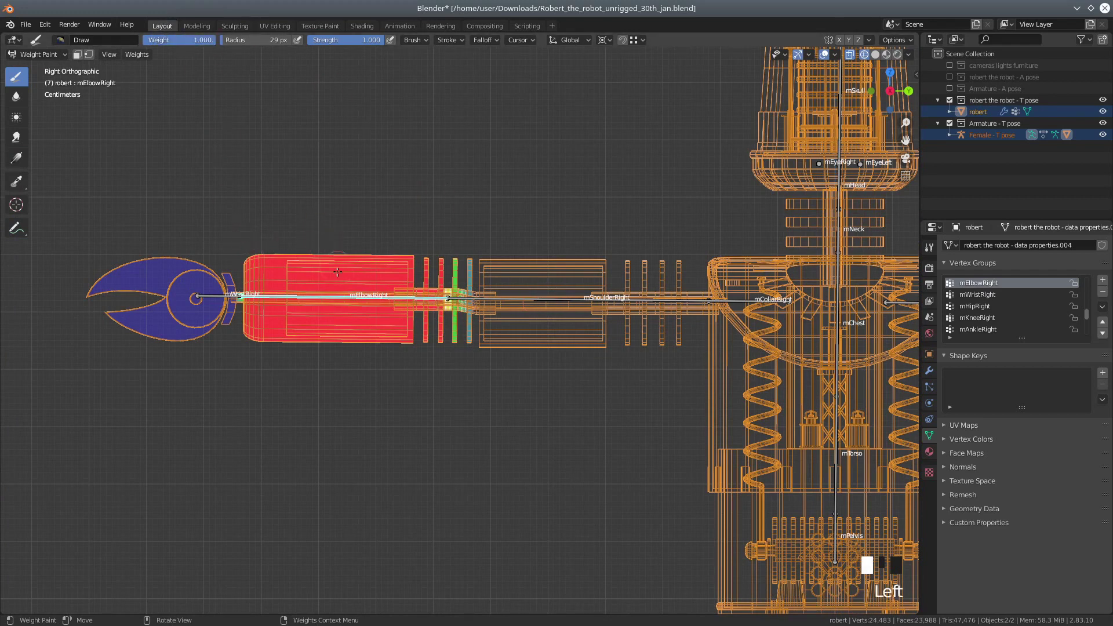
{"action": "scroll", "coordinate": [334, 276], "scroll_direction": "up", "scroll_amount": 1}
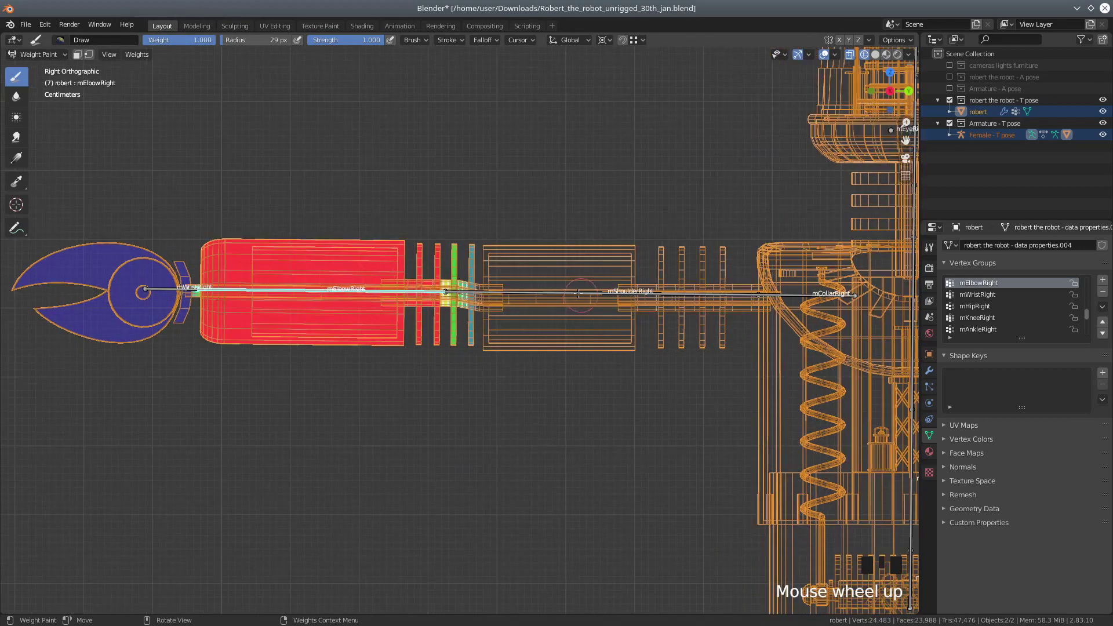
{"action": "left_click", "coordinate": [565, 292], "text": "ctrl"}
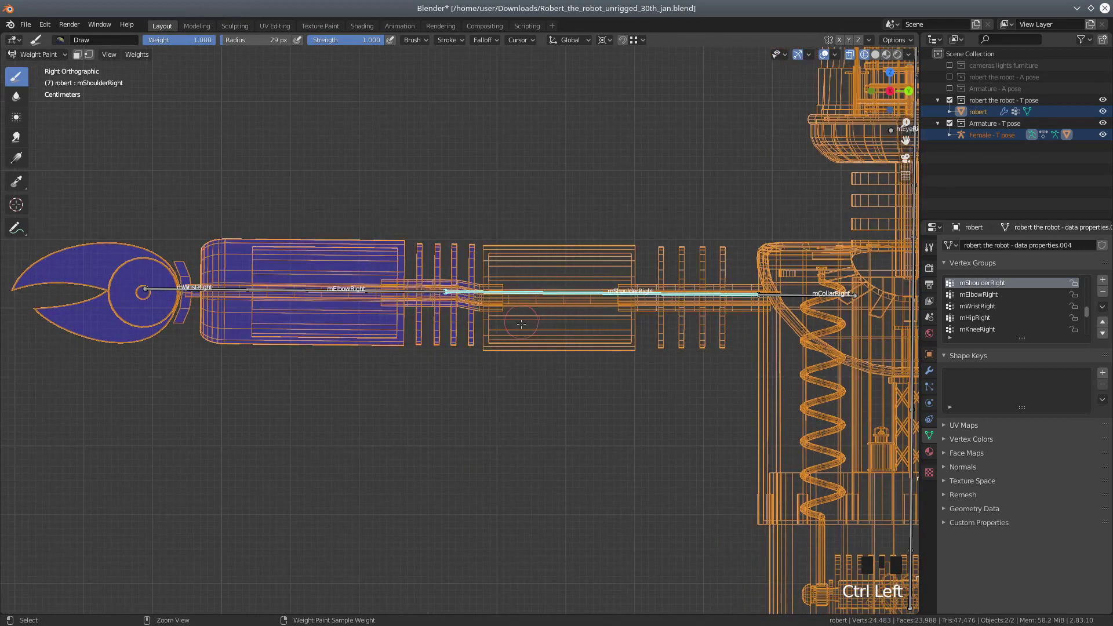
{"action": "scroll", "coordinate": [489, 380], "scroll_direction": "up", "scroll_amount": 2}
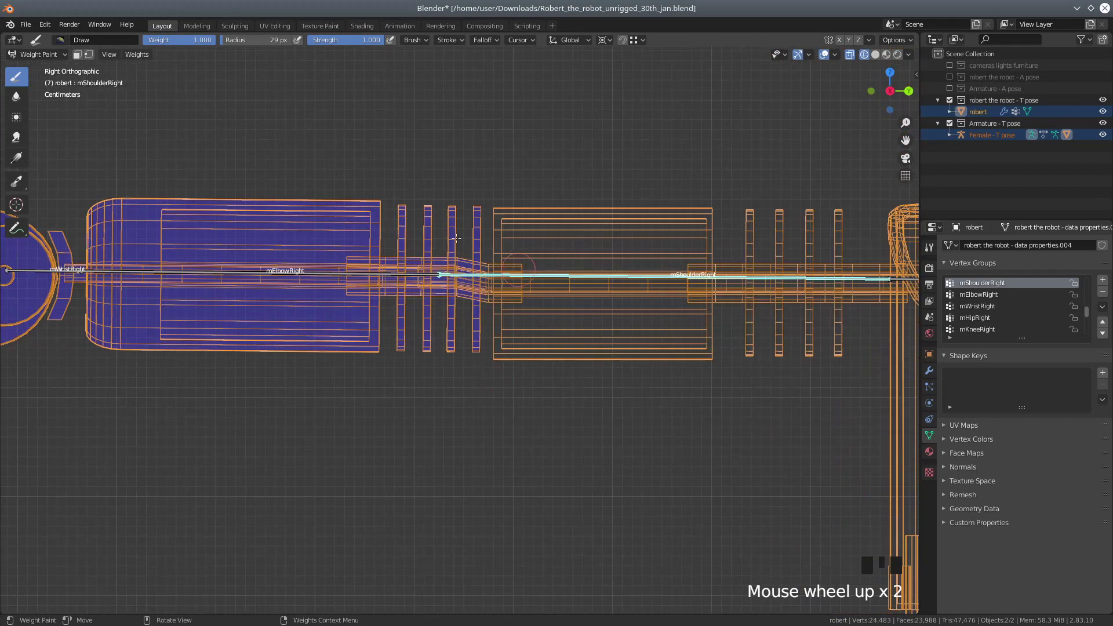
{"action": "key", "text": "f"}
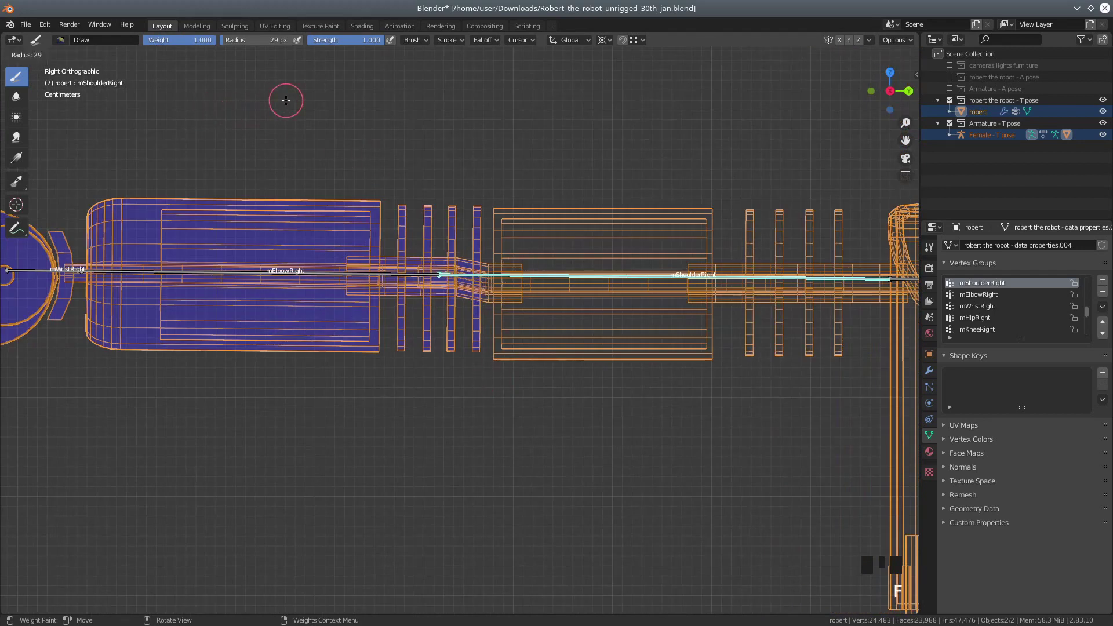
{"action": "left_click", "coordinate": [298, 113]}
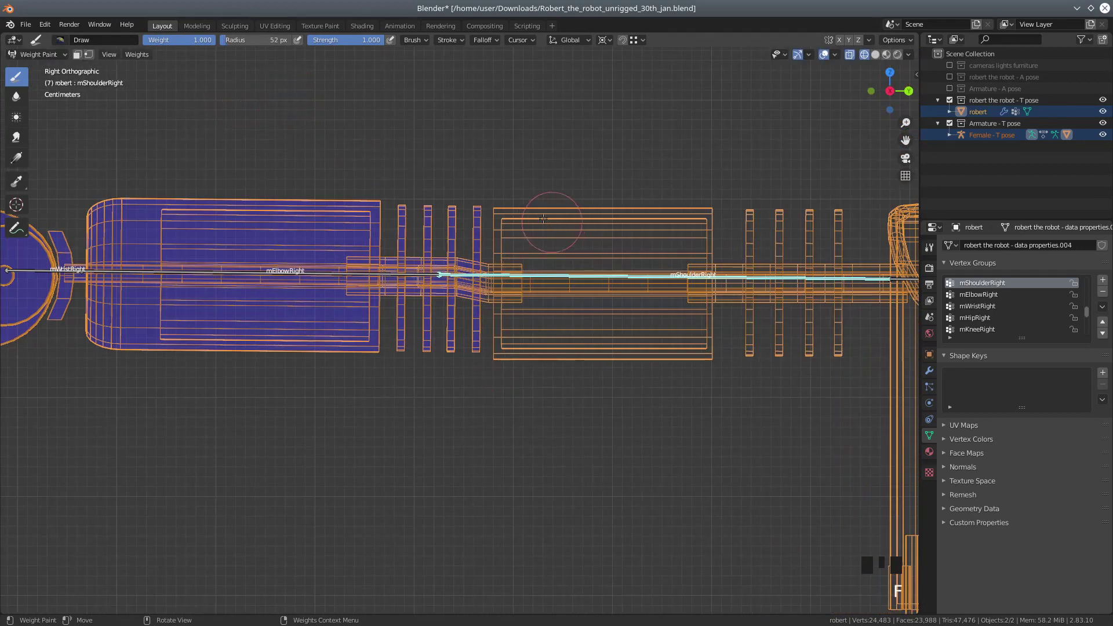
{"action": "mouse_move", "coordinate": [510, 194]}
{"action": "left_mouse_down"}
{"action": "mouse_move", "coordinate": [527, 354]}
{"action": "mouse_move", "coordinate": [693, 354]}
{"action": "mouse_move", "coordinate": [679, 210]}
{"action": "mouse_move", "coordinate": [545, 195]}
{"action": "left_mouse_up"}
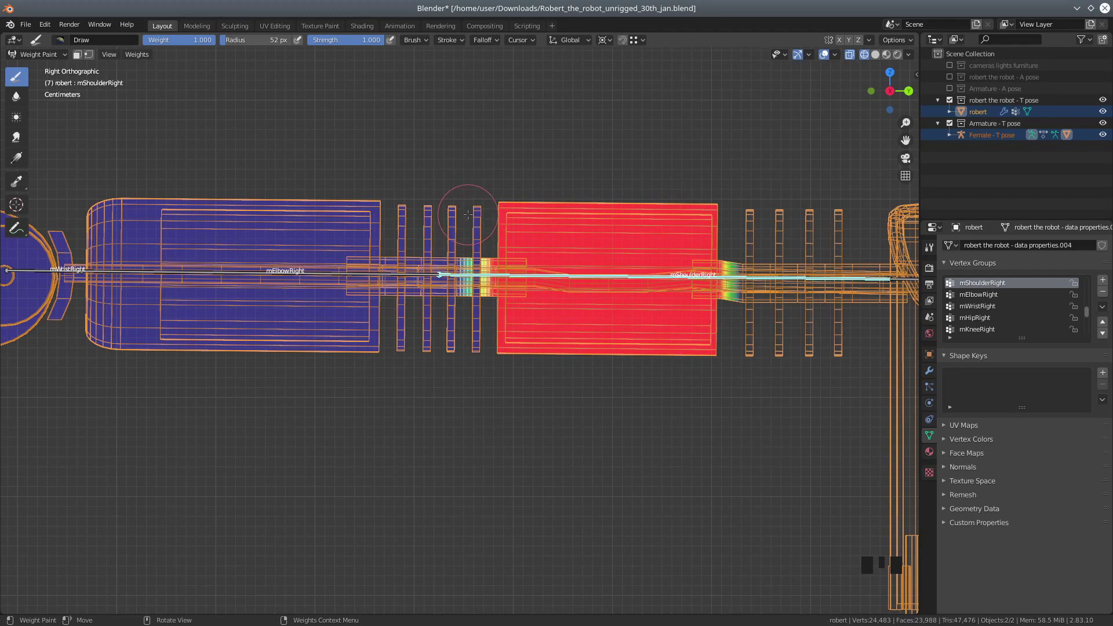
{"action": "left_click_drag", "start_coordinate": [469, 199], "coordinate": [470, 341]}
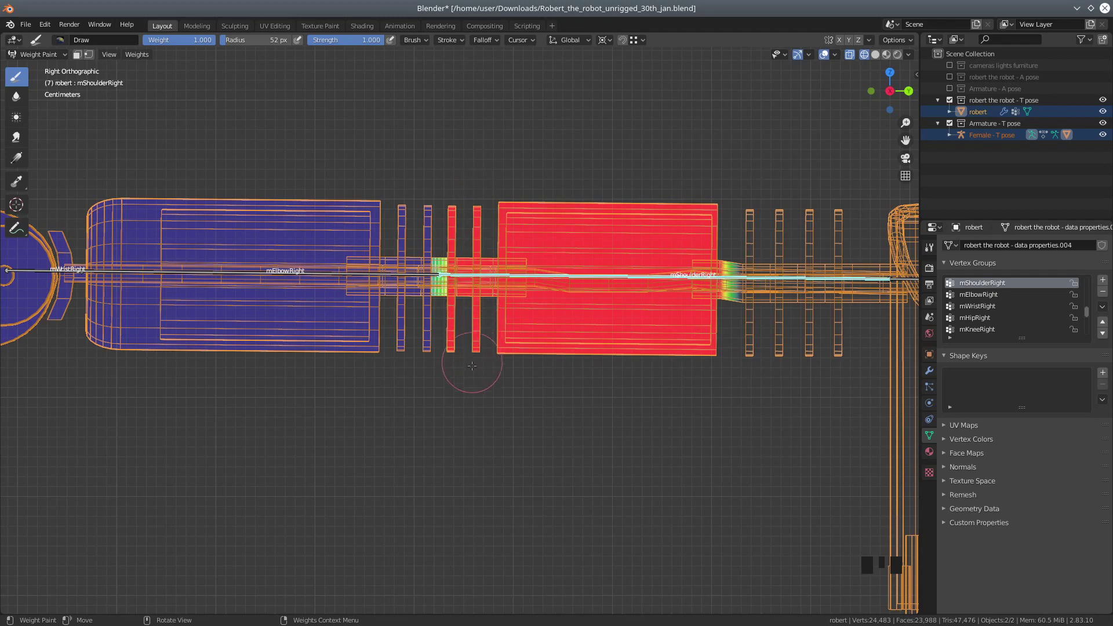
Set the brush weight to 0.500 and radius to 31 px, and paint the third elbow ring from the upper arm for mShoulderRight
{"action": "left_click_drag", "start_coordinate": [207, 44], "coordinate": [179, 44]}
{"action": "scroll", "coordinate": [400, 377], "scroll_direction": "up", "scroll_amount": 3}
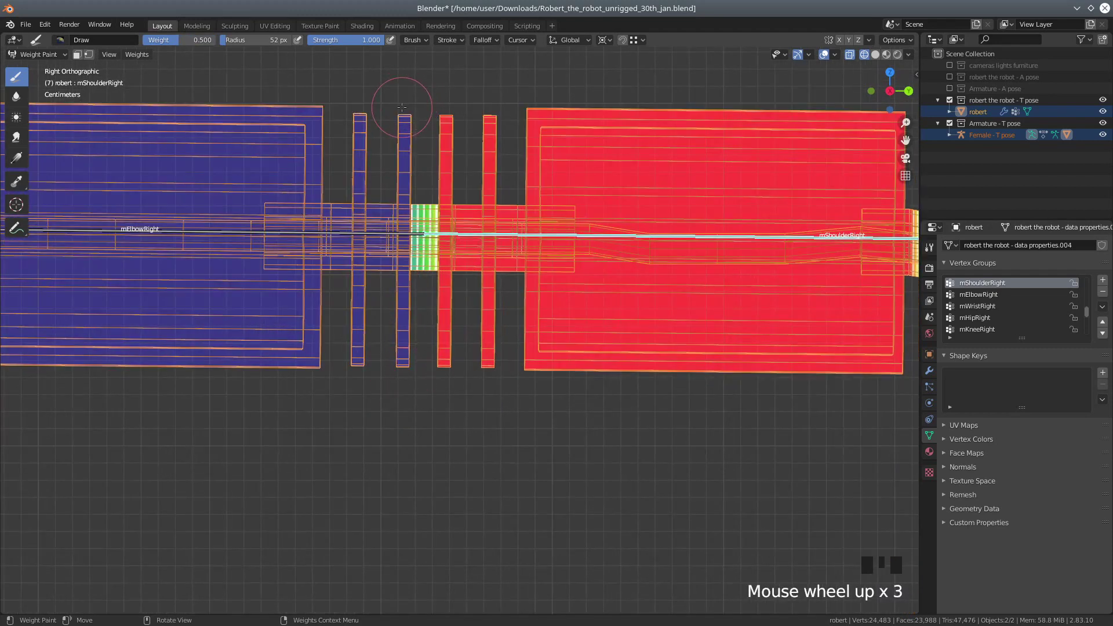
{"action": "key", "text": "f"}
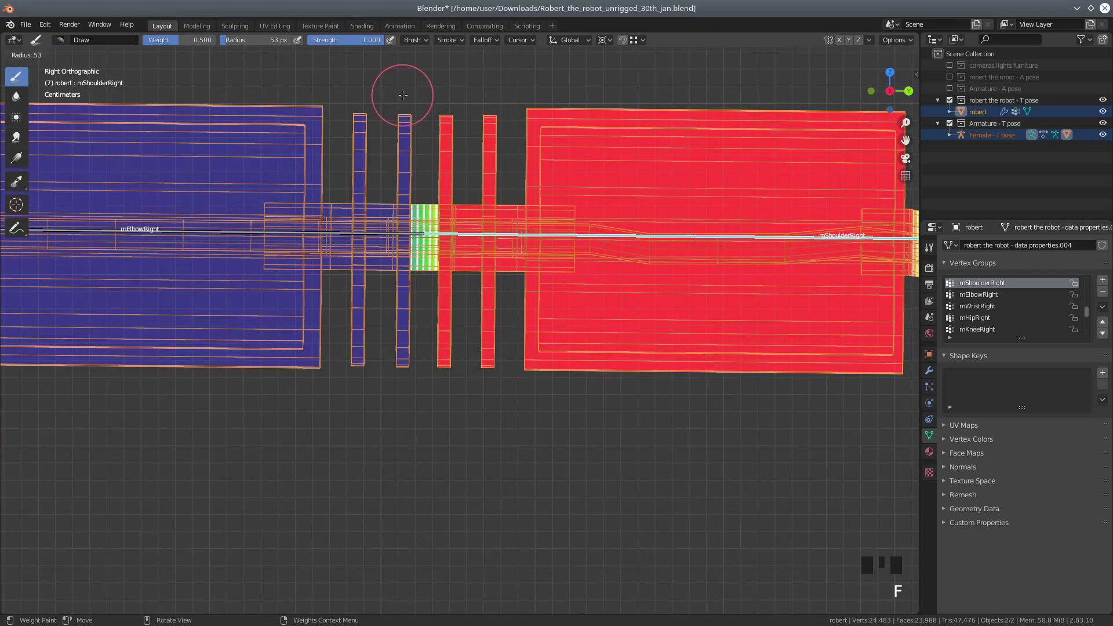
{"action": "left_click", "coordinate": [398, 92]}
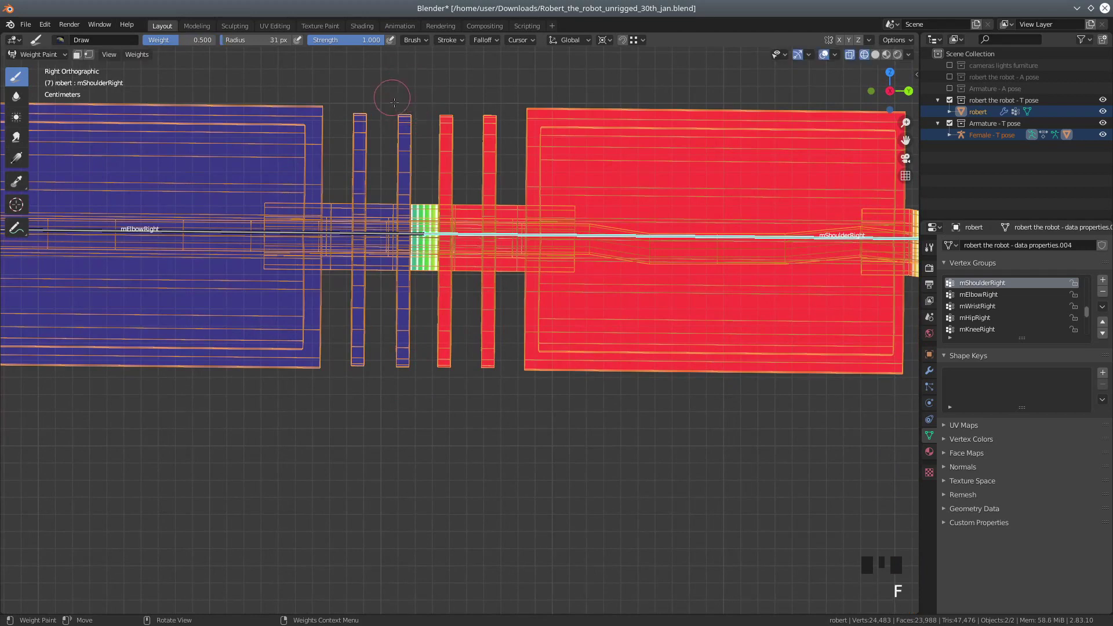
{"action": "left_click", "coordinate": [403, 119]}
{"action": "left_click_drag", "start_coordinate": [403, 118], "coordinate": [403, 360]}
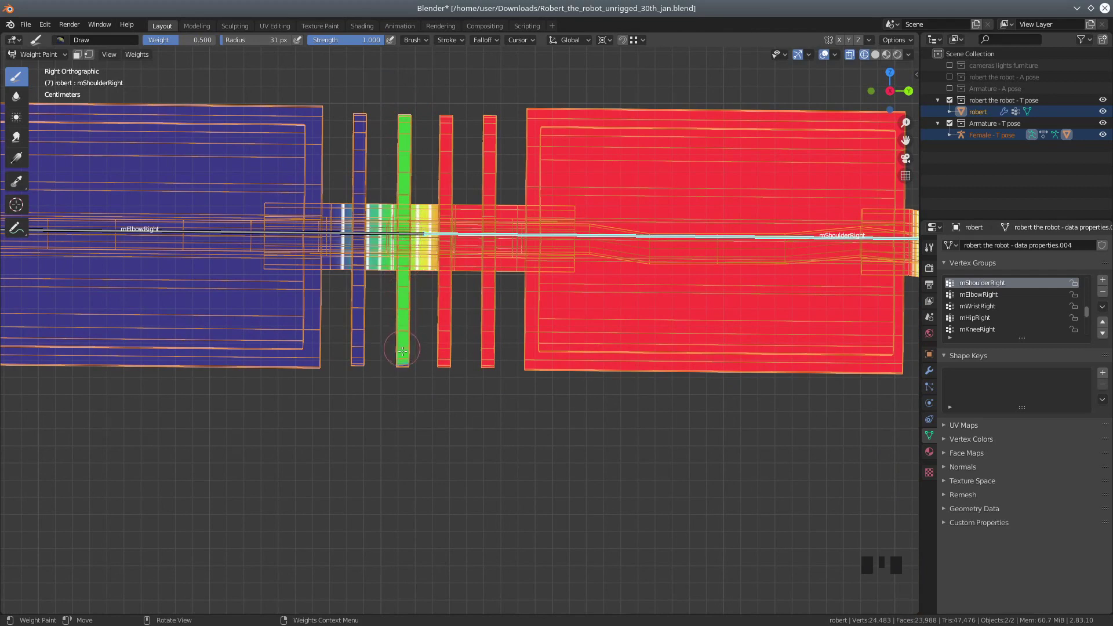
Lower the brush weight to 0.211 and paint the elbow ring nearest the forearm and the adjoining inner tube for mShoulderRight
{"action": "left_click_drag", "start_coordinate": [182, 40], "coordinate": [159, 40]}
{"action": "left_click_drag", "start_coordinate": [360, 123], "coordinate": [356, 379]}
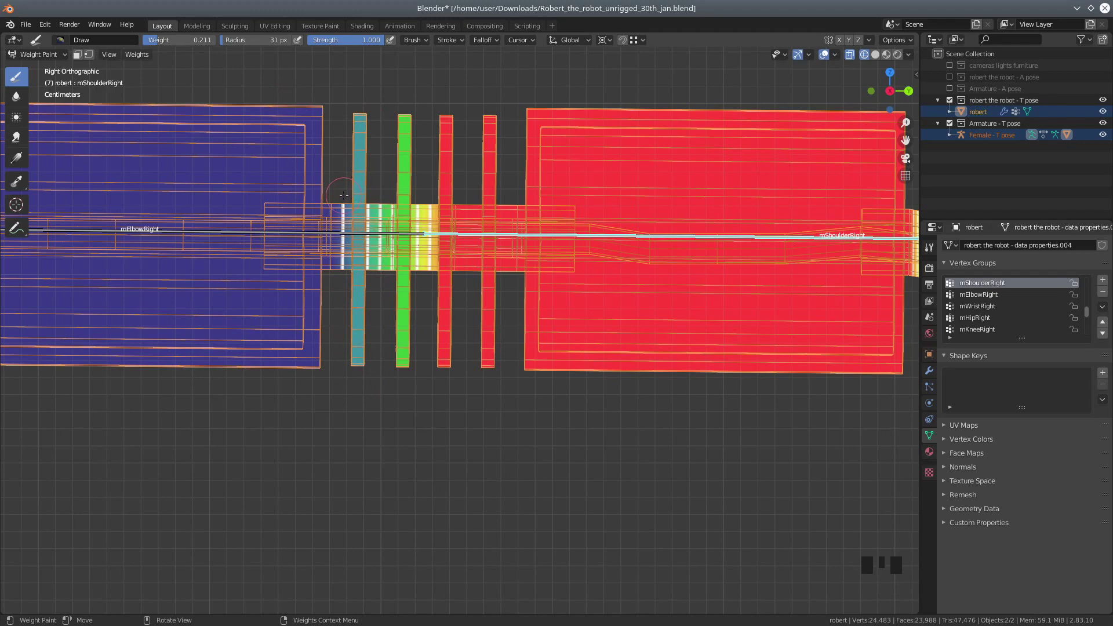
{"action": "left_click_drag", "start_coordinate": [346, 195], "coordinate": [338, 452]}
Restore the brush weight to 1.000 and paint the four shoulder rings and the tube through them for mShoulderRight
{"action": "scroll", "coordinate": [342, 386], "scroll_direction": "down", "scroll_amount": 2}
{"action": "scroll", "coordinate": [342, 386], "scroll_direction": "down", "scroll_amount": 1}
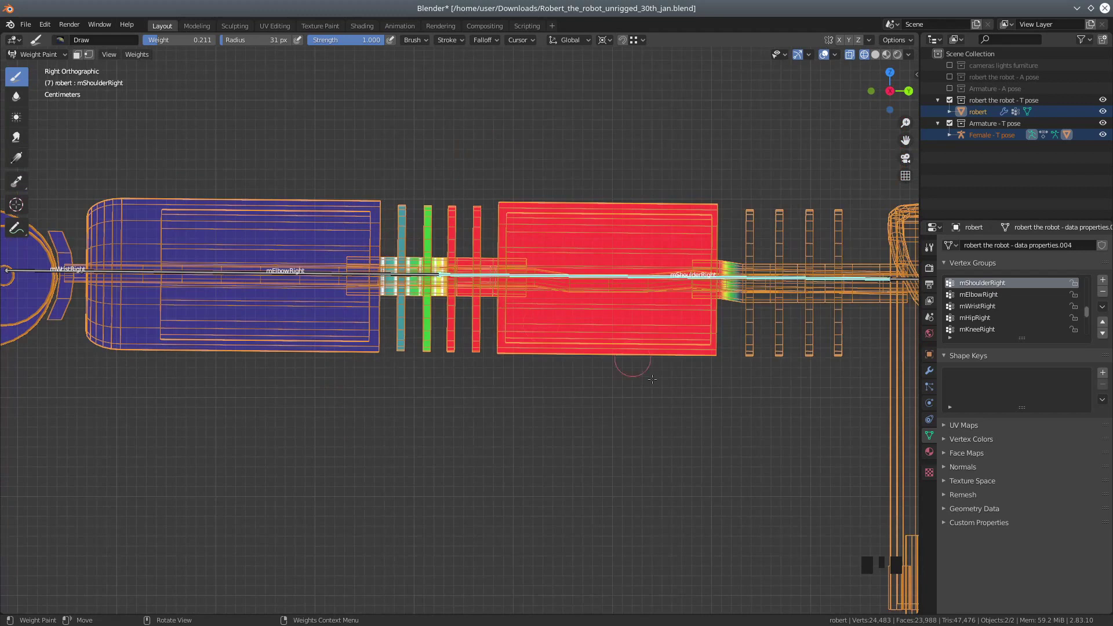
{"action": "middle_click_drag", "start_coordinate": [719, 391], "coordinate": [391, 386], "text": "shift"}
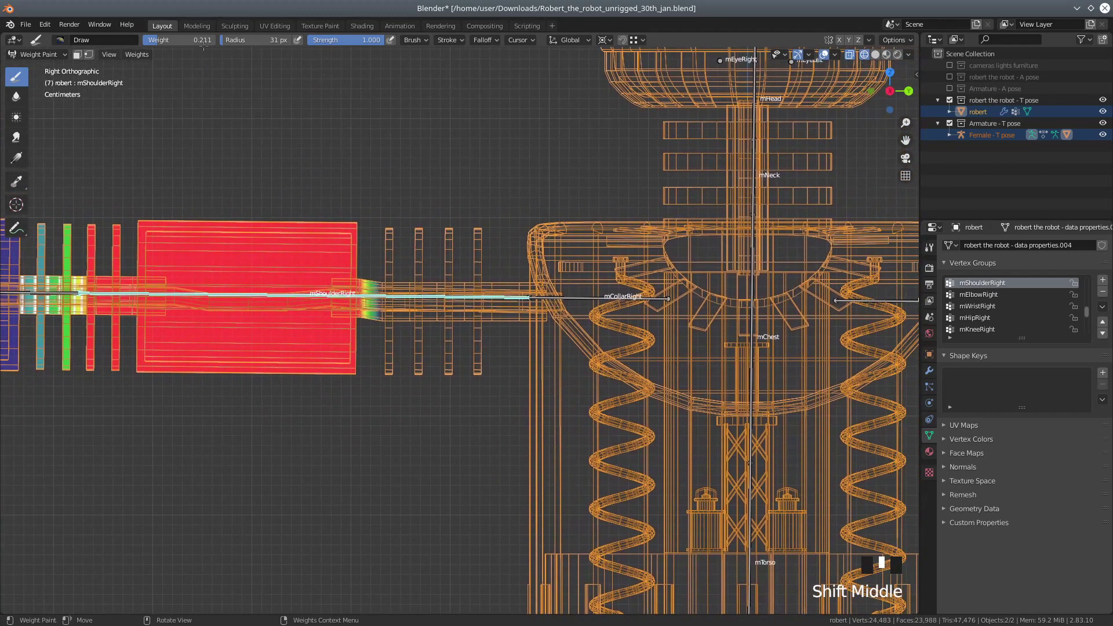
{"action": "left_click_drag", "start_coordinate": [159, 42], "coordinate": [215, 41]}
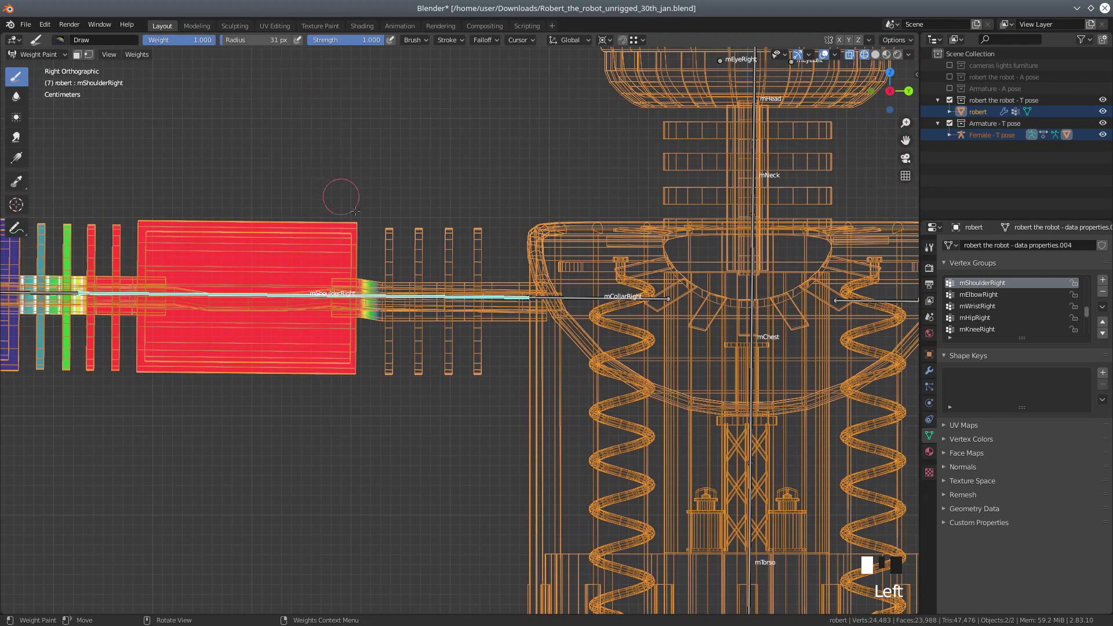
{"action": "scroll", "coordinate": [400, 238], "scroll_direction": "up", "scroll_amount": 2}
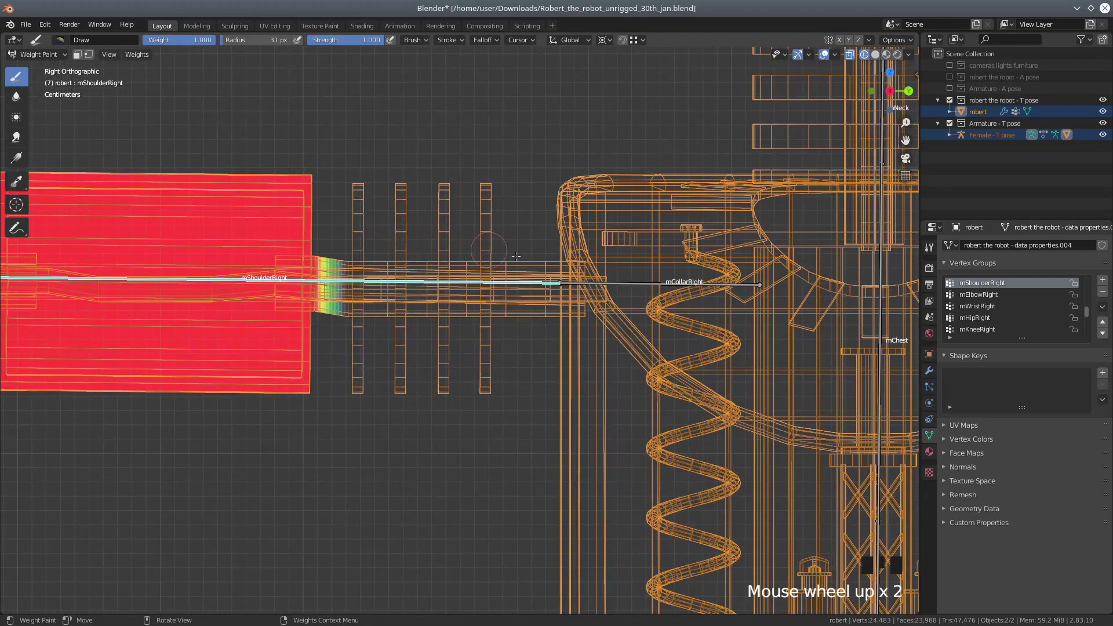
{"action": "left_click", "coordinate": [363, 183]}
{"action": "mouse_move", "coordinate": [362, 183]}
{"action": "left_mouse_down"}
{"action": "mouse_move", "coordinate": [359, 400]}
{"action": "mouse_move", "coordinate": [393, 389]}
{"action": "mouse_move", "coordinate": [409, 181]}
{"action": "mouse_move", "coordinate": [433, 180]}
{"action": "mouse_move", "coordinate": [443, 400]}
{"action": "mouse_move", "coordinate": [484, 323]}
{"action": "mouse_move", "coordinate": [492, 180]}
{"action": "mouse_move", "coordinate": [472, 313]}
{"action": "mouse_move", "coordinate": [507, 231]}
{"action": "mouse_move", "coordinate": [510, 324]}
{"action": "mouse_move", "coordinate": [499, 243]}
{"action": "mouse_move", "coordinate": [490, 293]}
{"action": "left_mouse_up"}
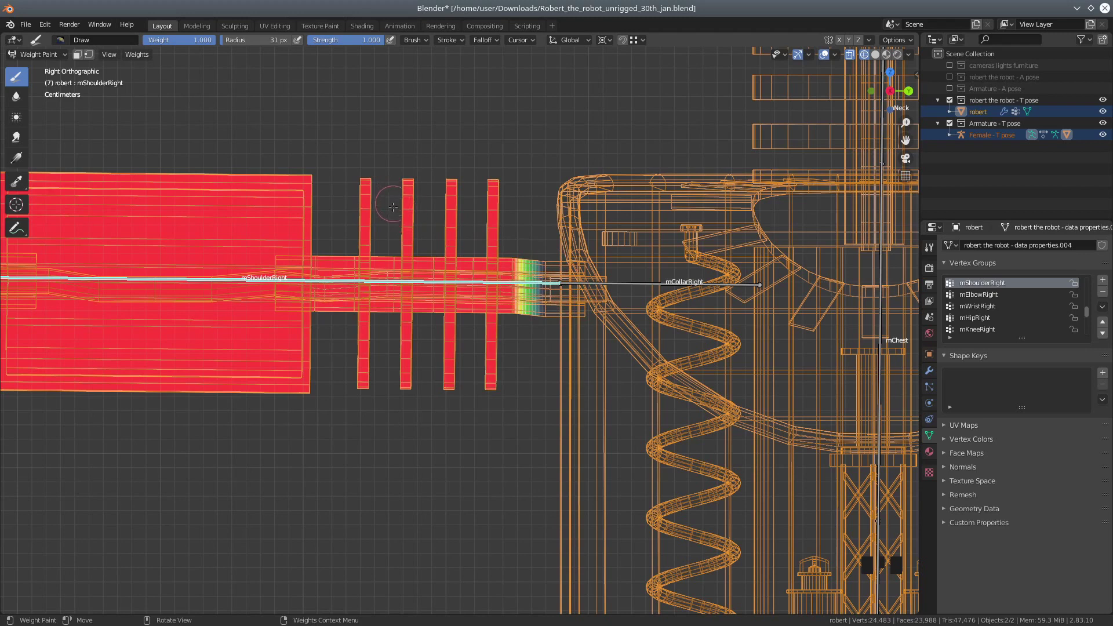
Switch the robot mesh from Weight Paint to Edit Mode with the whole upper body in view
{"action": "scroll", "coordinate": [442, 270], "scroll_direction": "down", "scroll_amount": 3}
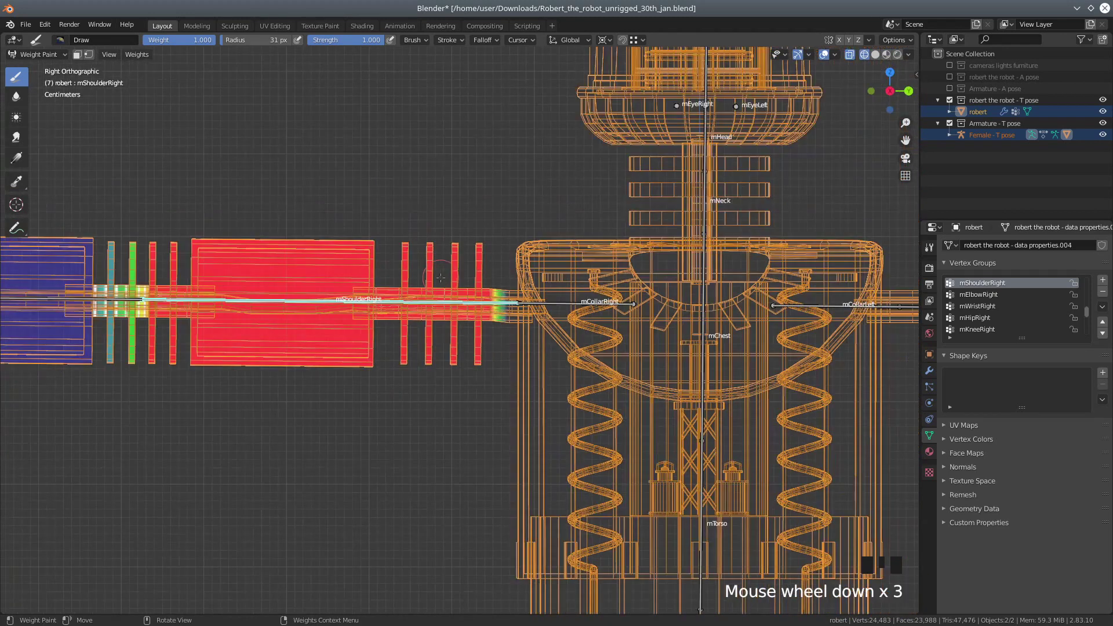
{"action": "left_click", "coordinate": [39, 55]}
{"action": "left_click", "coordinate": [41, 77]}
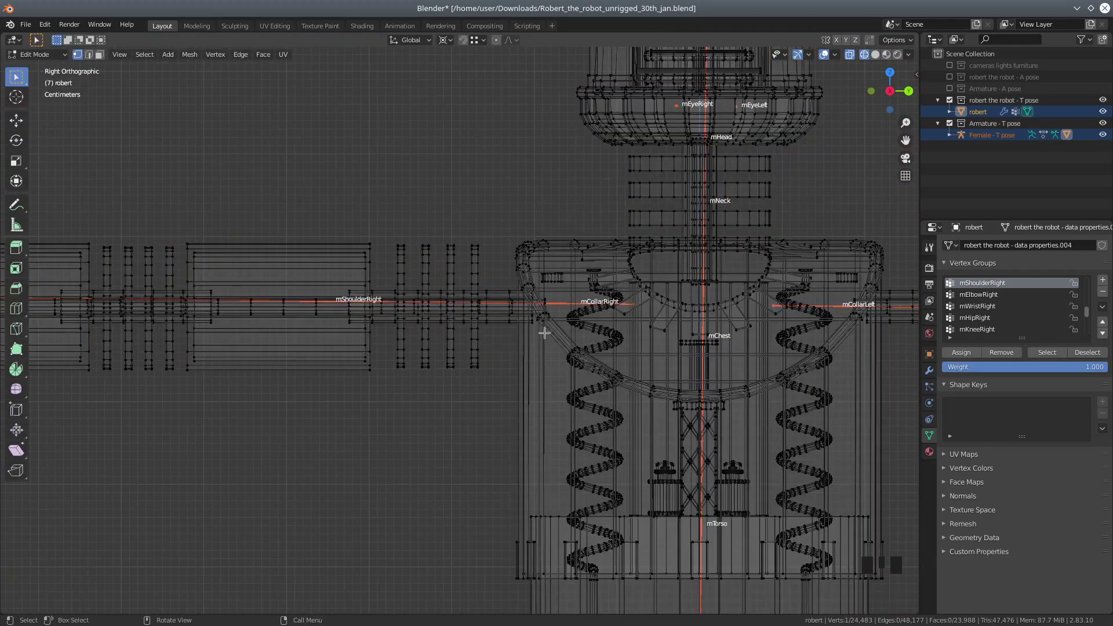
{"action": "scroll", "coordinate": [545, 333], "scroll_direction": "down", "scroll_amount": 5}
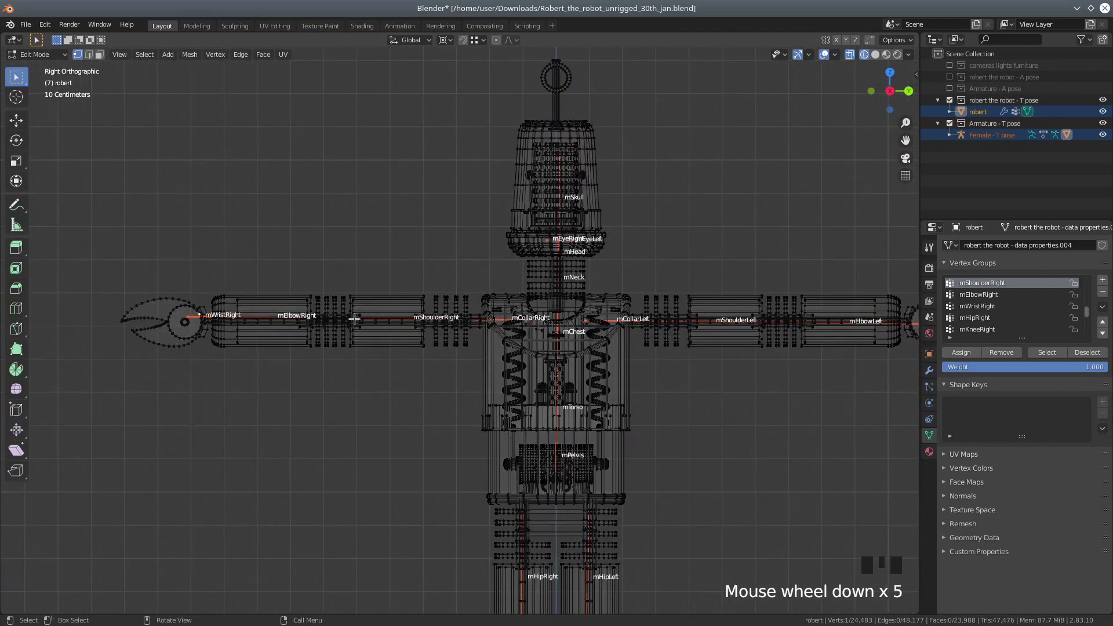
Select the linked geometry of the right shoulder tube, the inner arm rod and the four shoulder rings
{"action": "scroll", "coordinate": [515, 343], "scroll_direction": "up", "scroll_amount": 5}
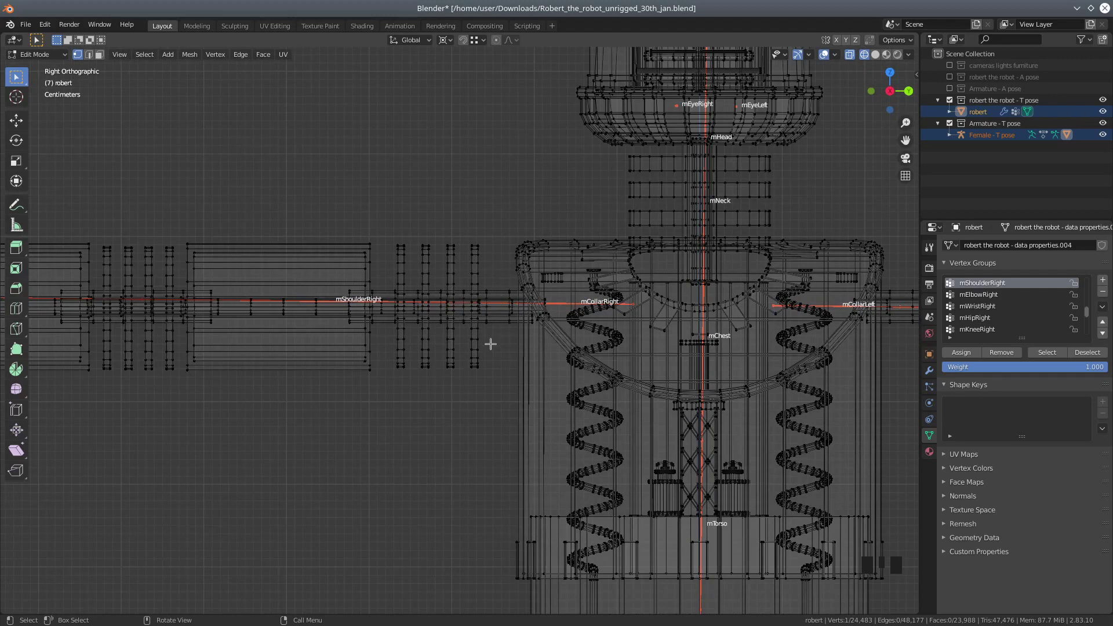
{"action": "scroll", "coordinate": [490, 344], "scroll_direction": "up", "scroll_amount": 3}
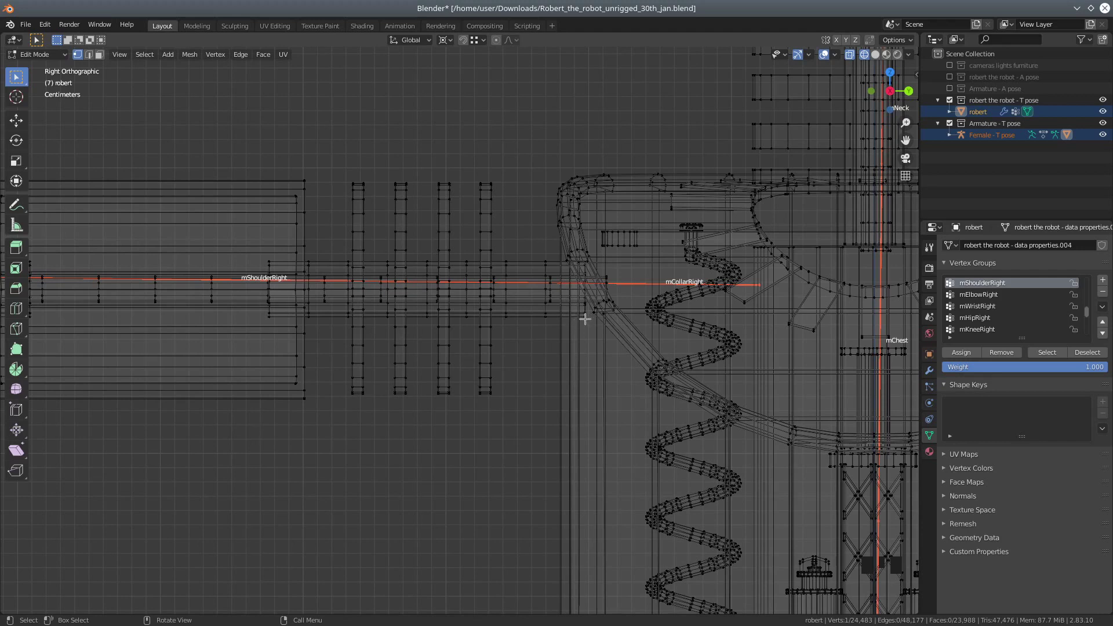
{"action": "key", "text": "l"}
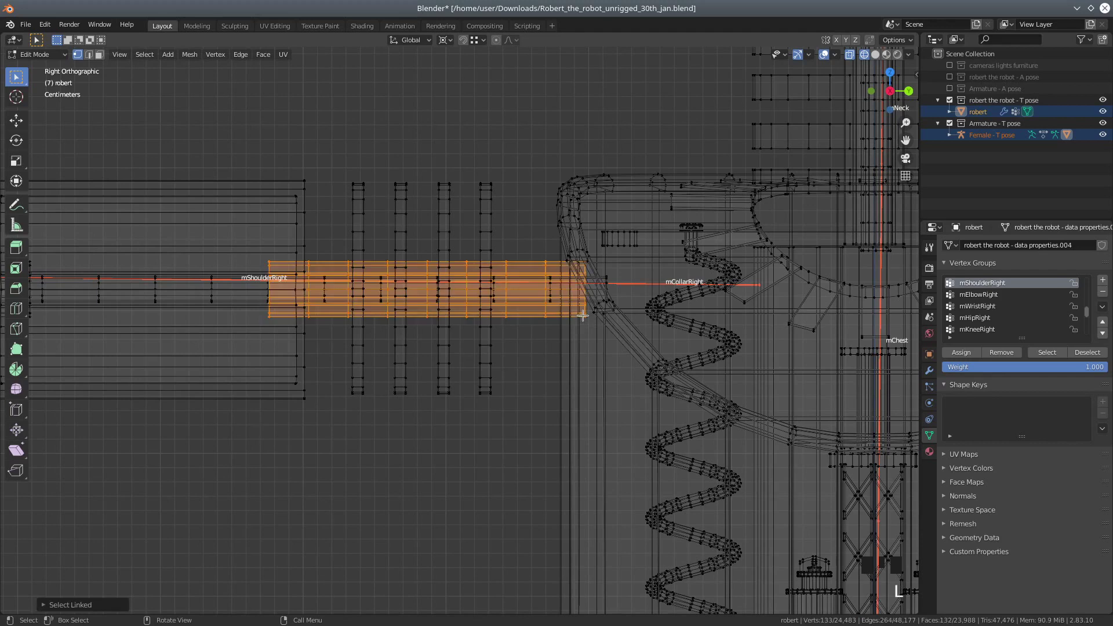
{"action": "key", "text": "l"}
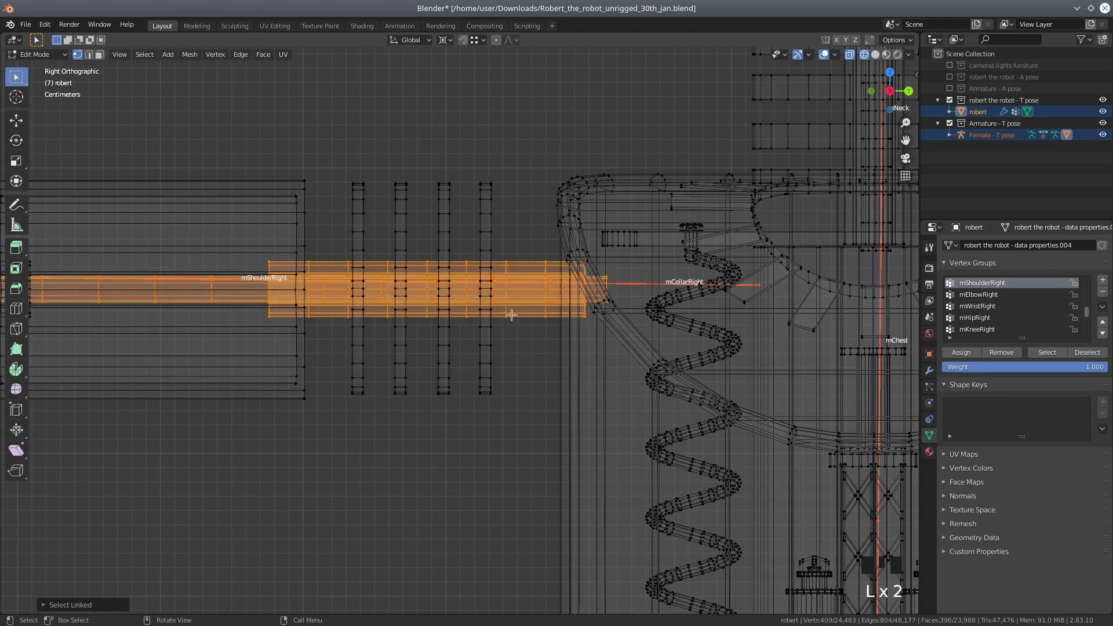
{"action": "key", "text": "l"}
{"action": "key", "text": "l"}
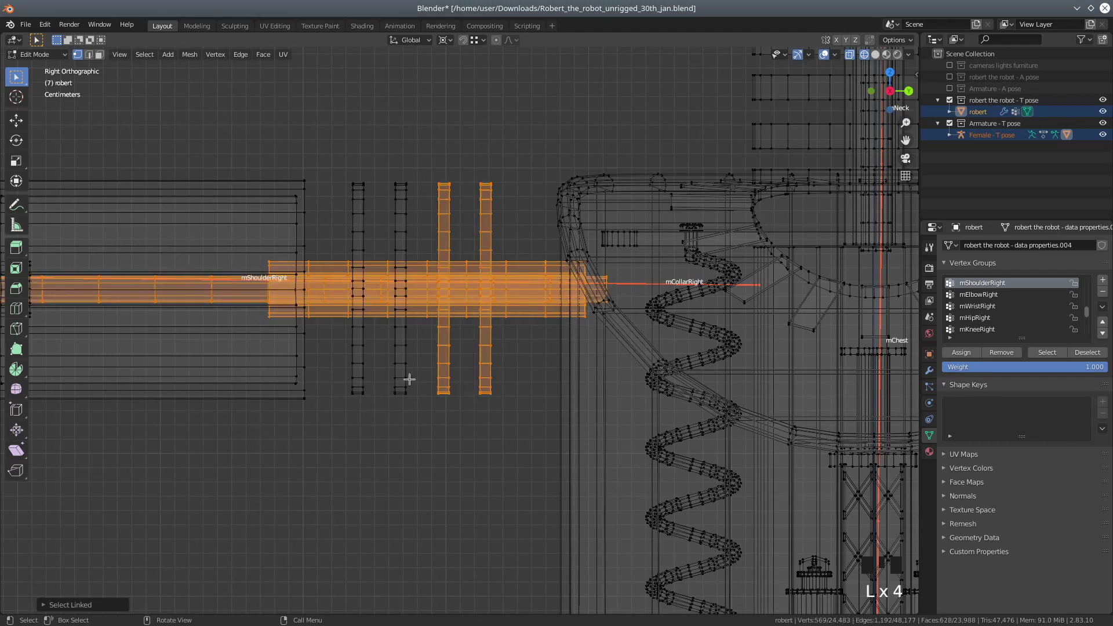
{"action": "key", "text": "l"}
{"action": "key", "text": "l"}
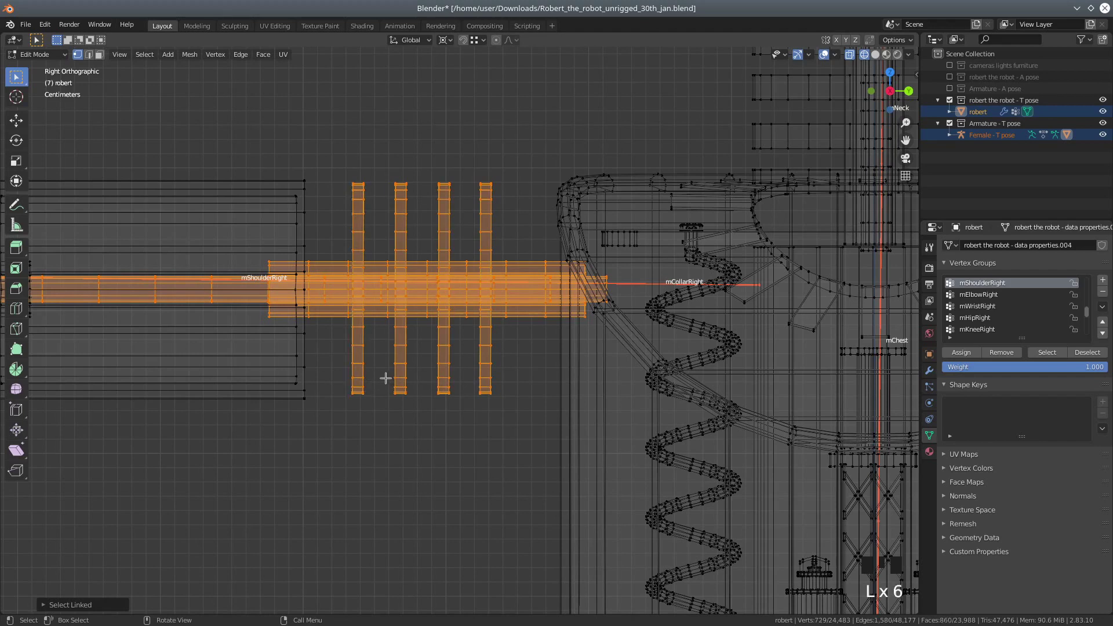
{"action": "scroll", "coordinate": [385, 378], "scroll_direction": "down", "scroll_amount": 4}
{"action": "scroll", "coordinate": [385, 377], "scroll_direction": "down", "scroll_amount": 2}
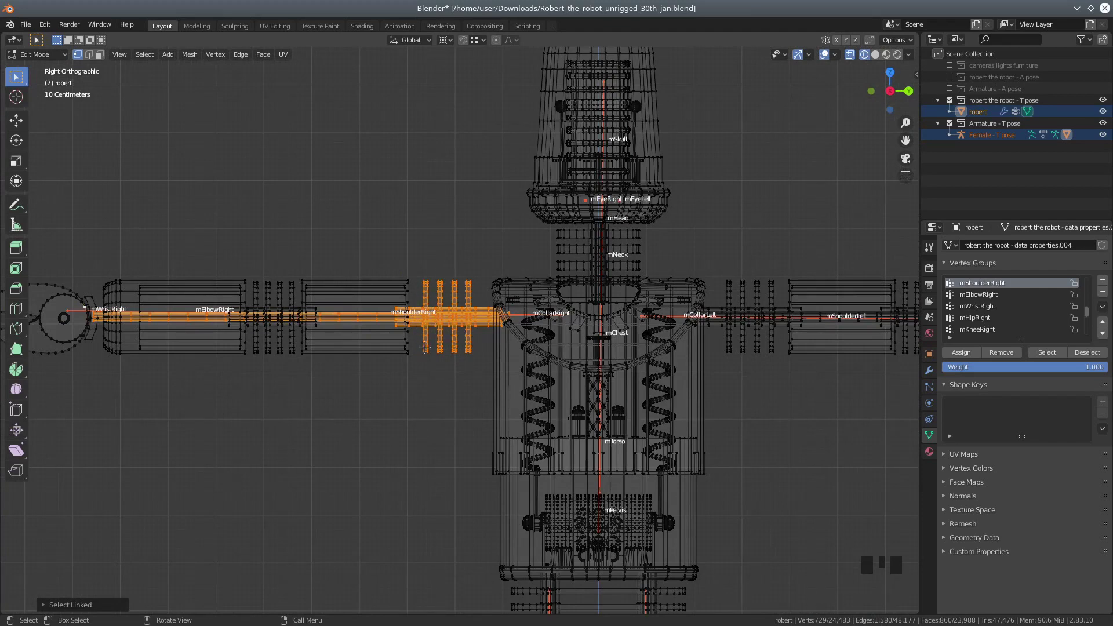
Examine the right arm's inner rod in Object Mode, and return the robot mesh to Edit Mode
{"action": "scroll", "coordinate": [418, 354], "scroll_direction": "up", "scroll_amount": 3}
{"action": "scroll", "coordinate": [418, 354], "scroll_direction": "up", "scroll_amount": 1}
{"action": "scroll", "coordinate": [418, 354], "scroll_direction": "down", "scroll_amount": 1}
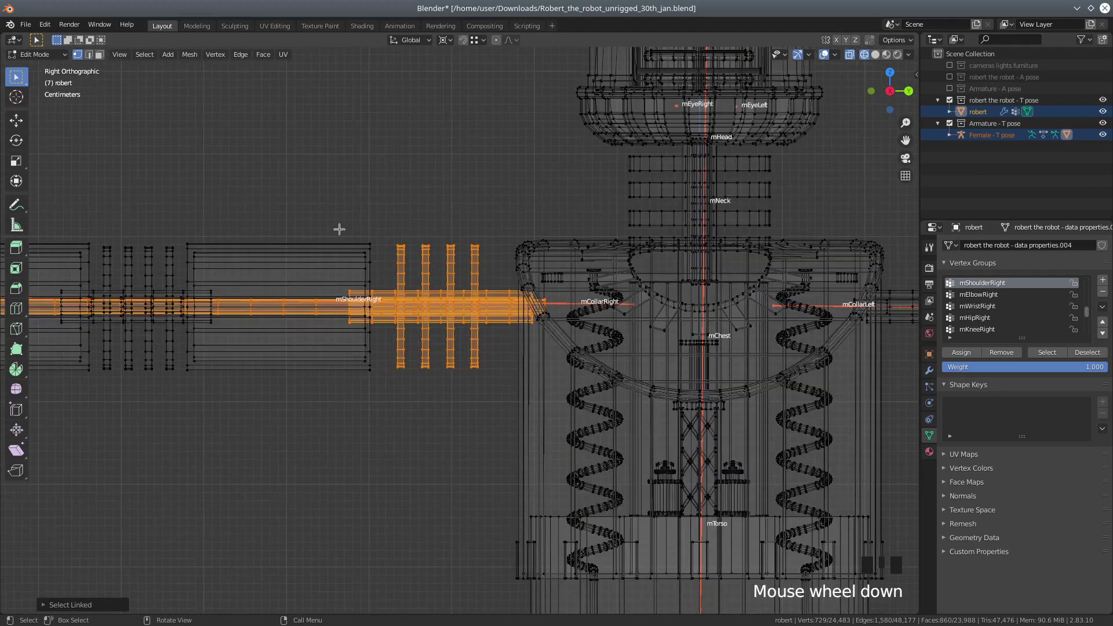
{"action": "left_click", "coordinate": [37, 54]}
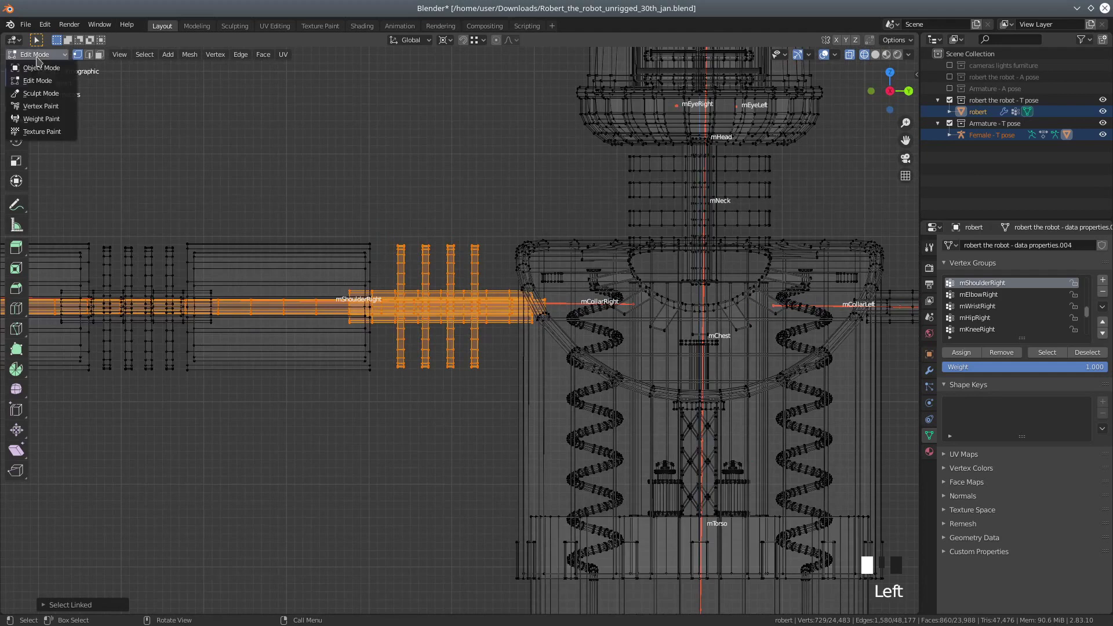
{"action": "left_click", "coordinate": [36, 64]}
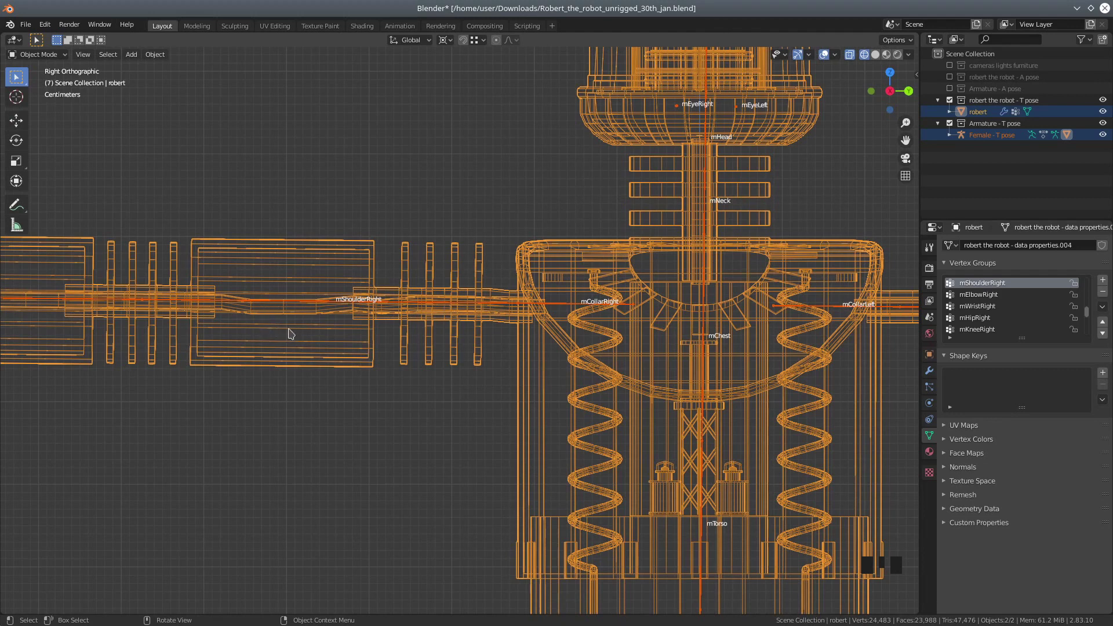
{"action": "left_click", "coordinate": [36, 55]}
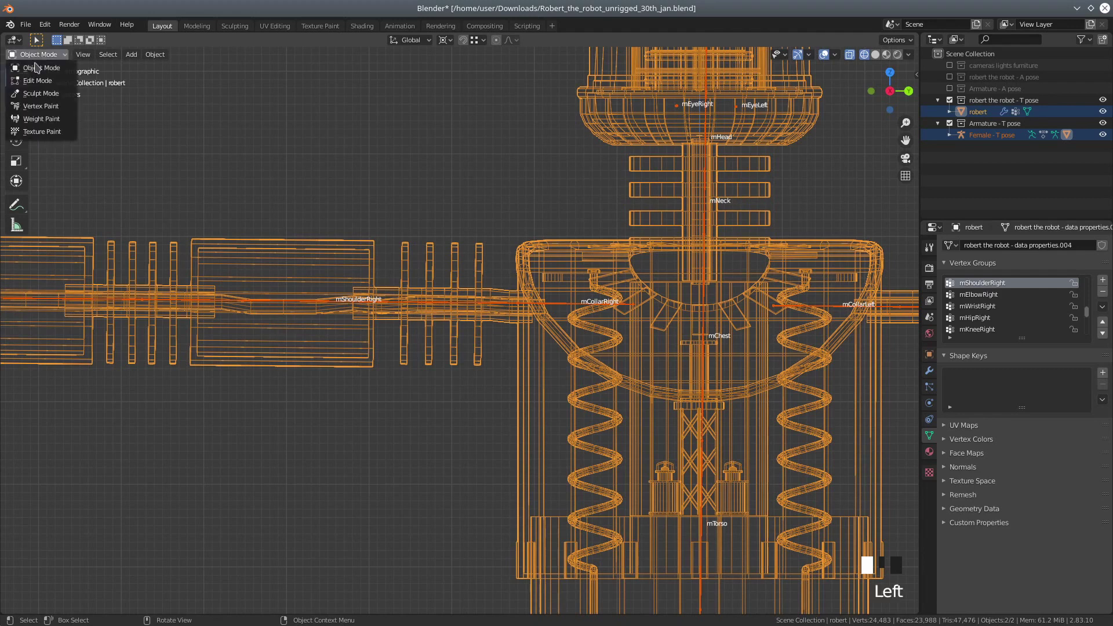
{"action": "left_click", "coordinate": [38, 81]}
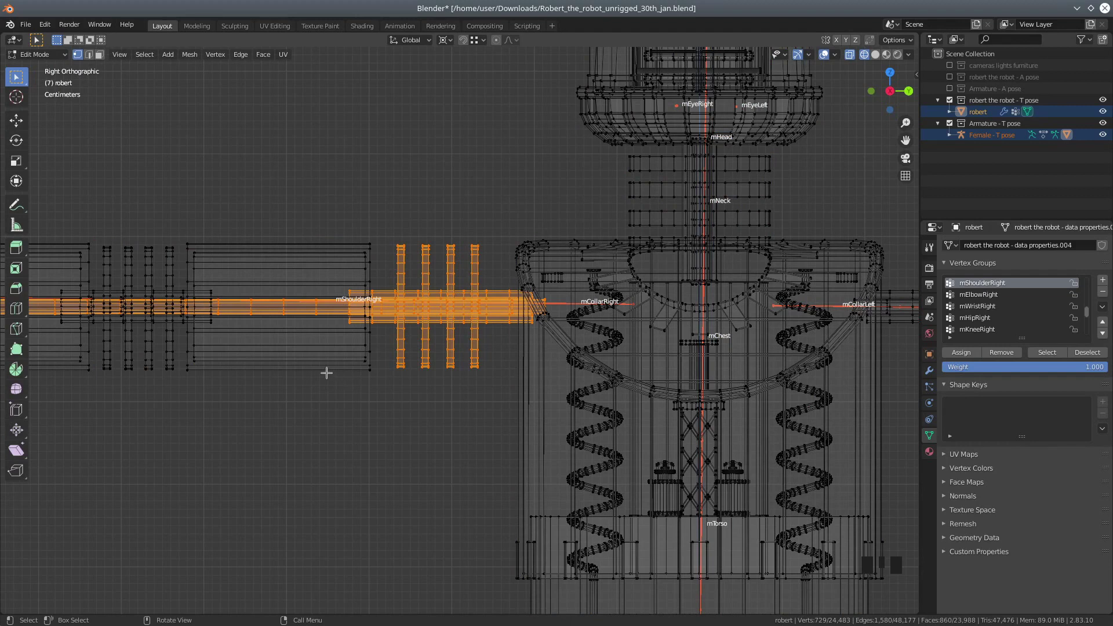
Add the right upper arm, elbow tube, four elbow rings and forearm to the selection as linked geometry
{"action": "scroll", "coordinate": [308, 366], "scroll_direction": "down", "scroll_amount": 2}
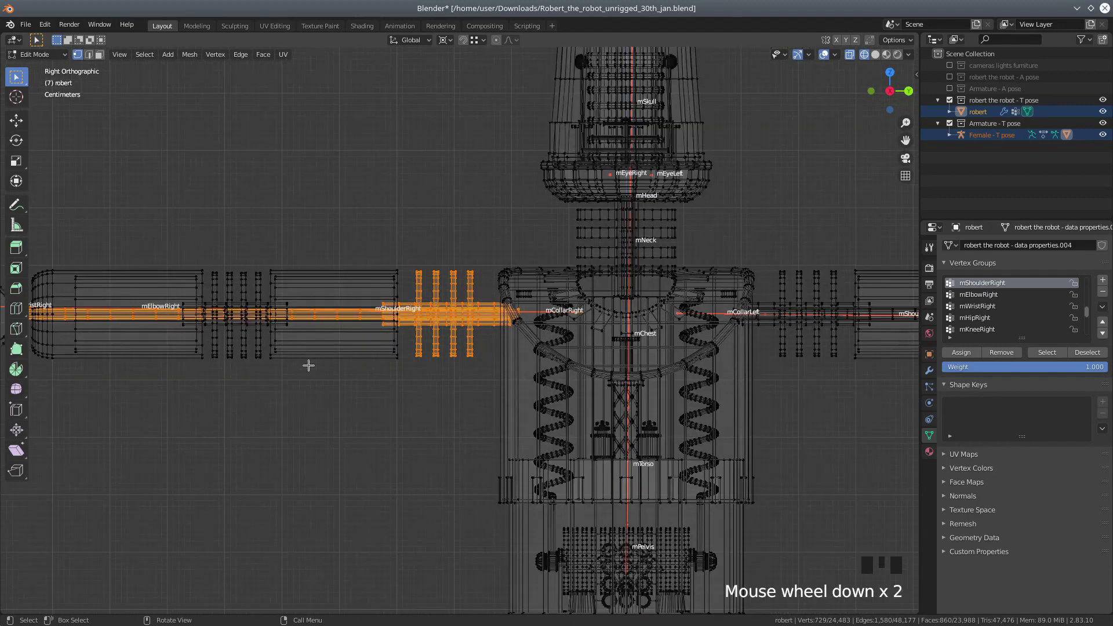
{"action": "scroll", "coordinate": [307, 365], "scroll_direction": "down", "scroll_amount": 2}
{"action": "scroll", "coordinate": [306, 365], "scroll_direction": "up", "scroll_amount": 3}
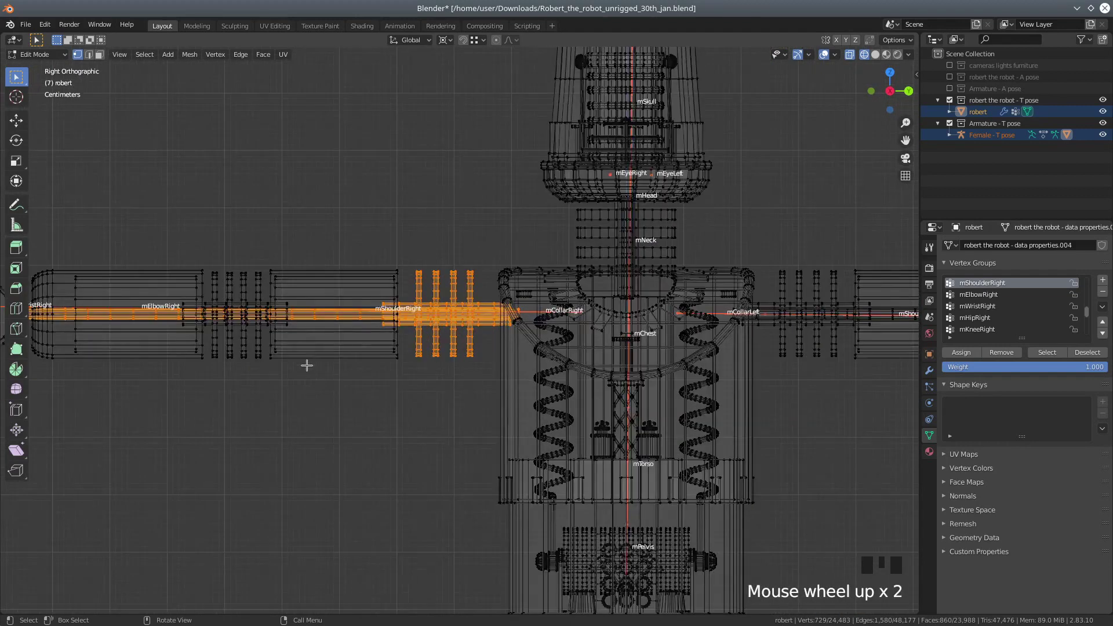
{"action": "key", "text": "l"}
{"action": "key", "text": "l"}
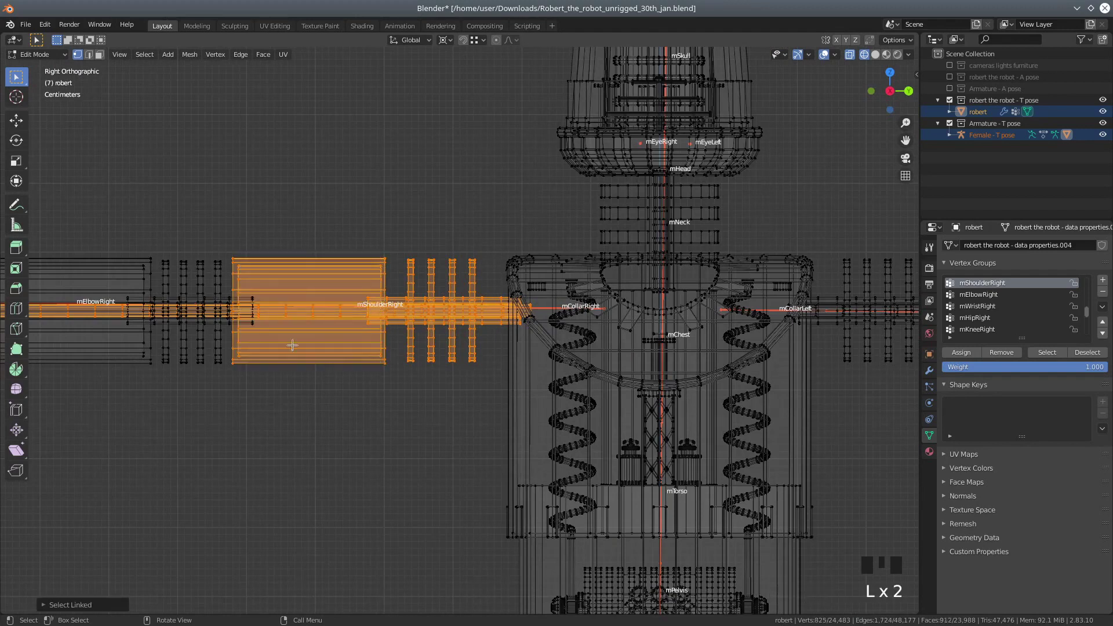
{"action": "key", "text": "l"}
{"action": "key", "text": "l"}
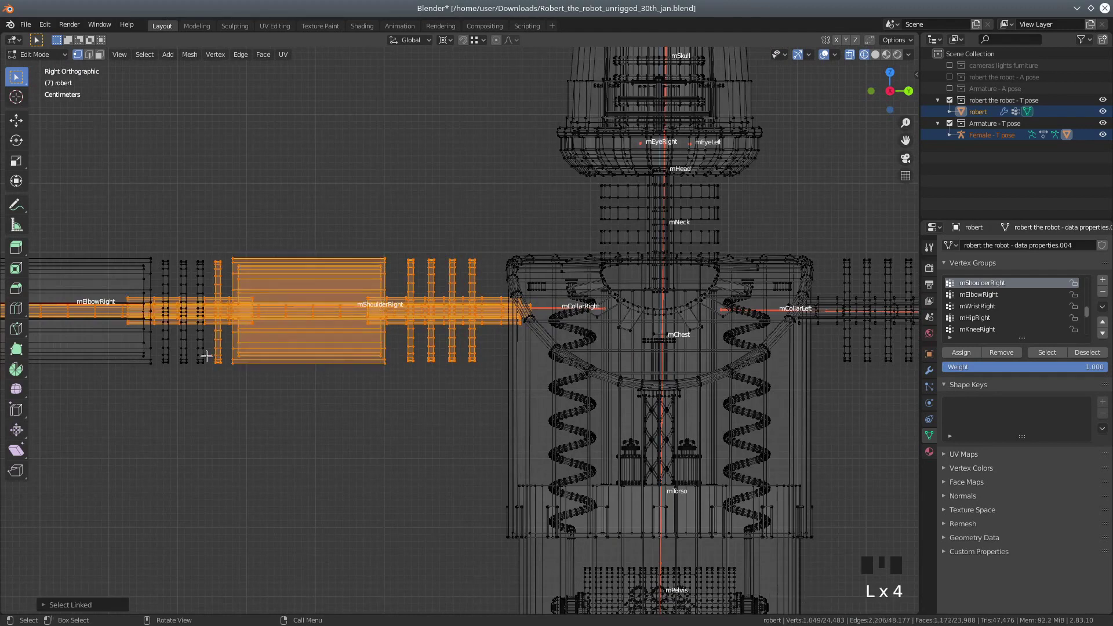
{"action": "key", "text": "l"}
{"action": "key", "text": "l"}
{"action": "key", "text": "l"}
{"action": "key", "text": "l"}
{"action": "key", "text": "l"}
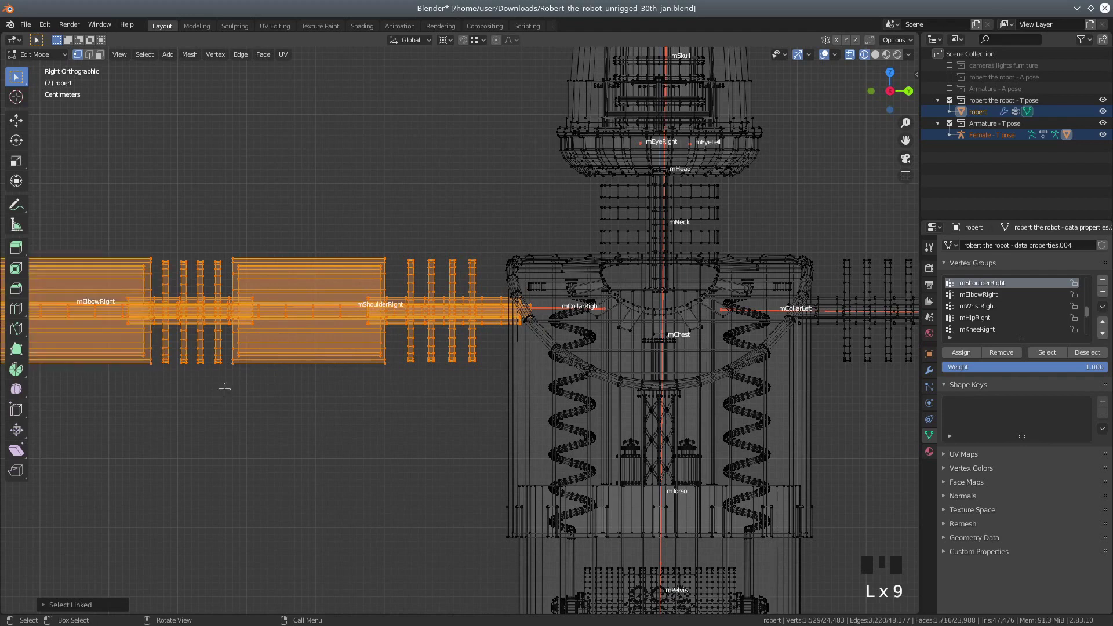
Switch the robot mesh out of Edit Mode into Weight Paint with the right shoulder in close view
{"action": "middle_click_drag", "start_coordinate": [224, 387], "coordinate": [256, 417], "text": "shift"}
{"action": "scroll", "coordinate": [325, 427], "scroll_direction": "up", "scroll_amount": 3}
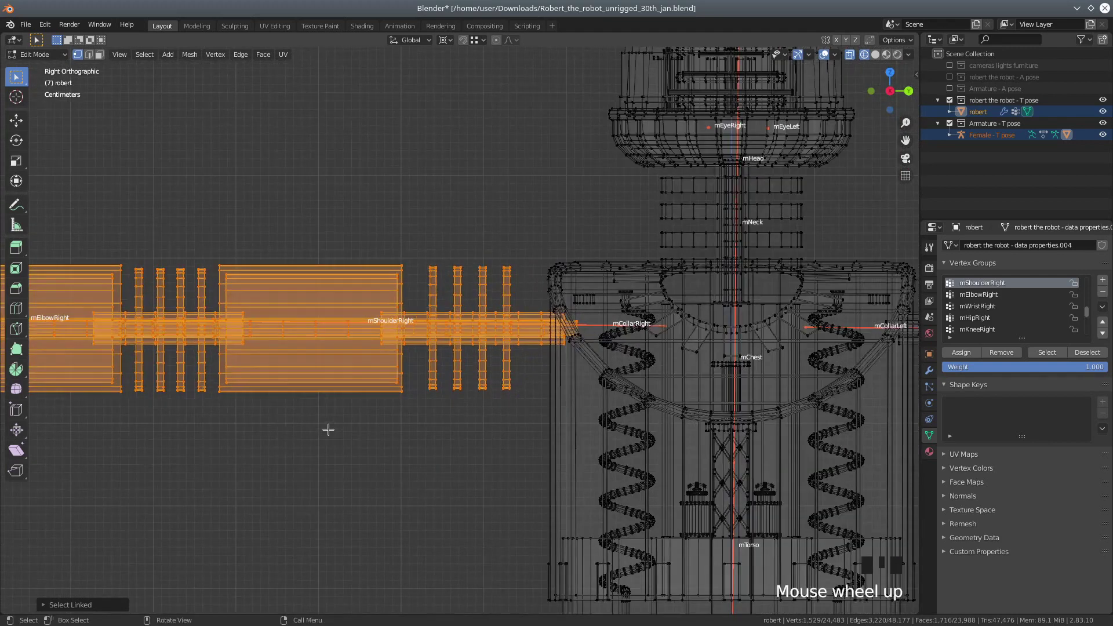
{"action": "left_click", "coordinate": [40, 55]}
{"action": "left_click", "coordinate": [35, 43]}
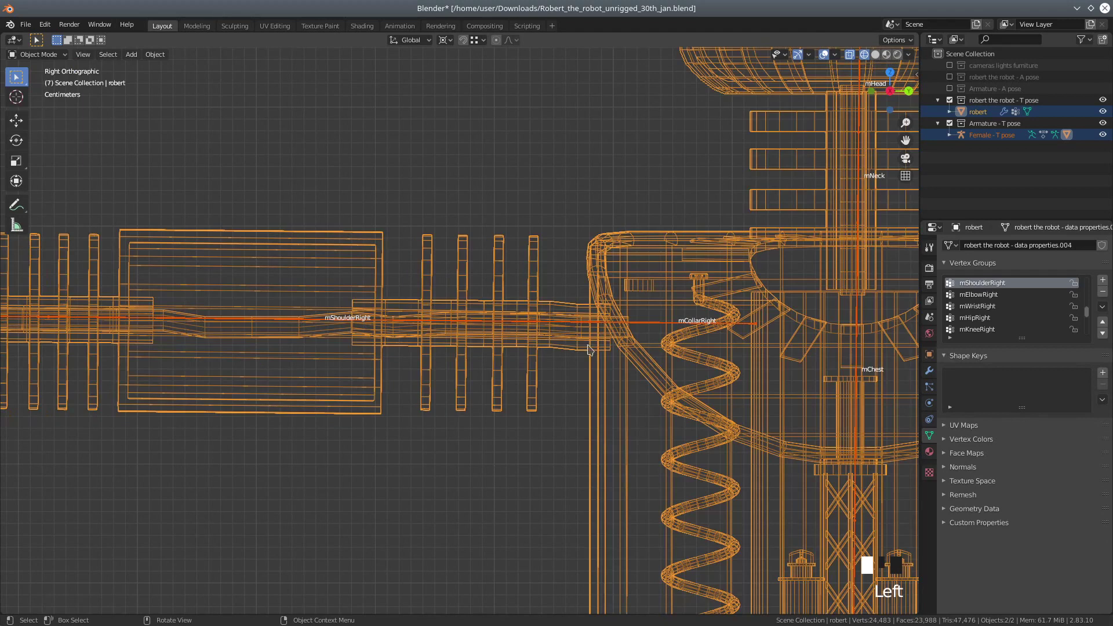
{"action": "left_click", "coordinate": [38, 54]}
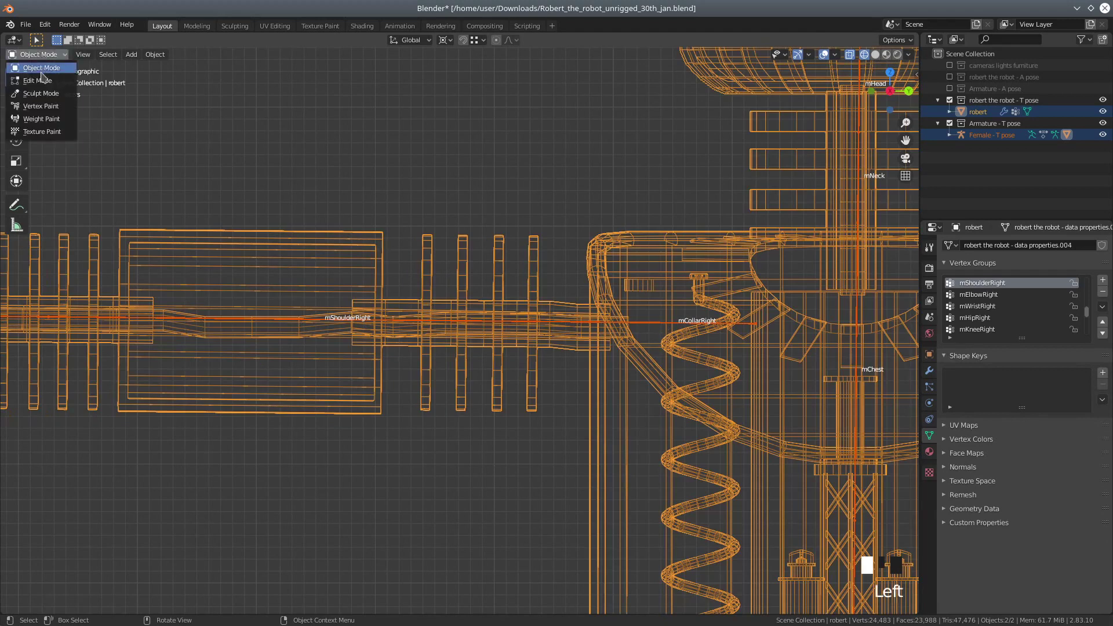
{"action": "left_click", "coordinate": [41, 118]}
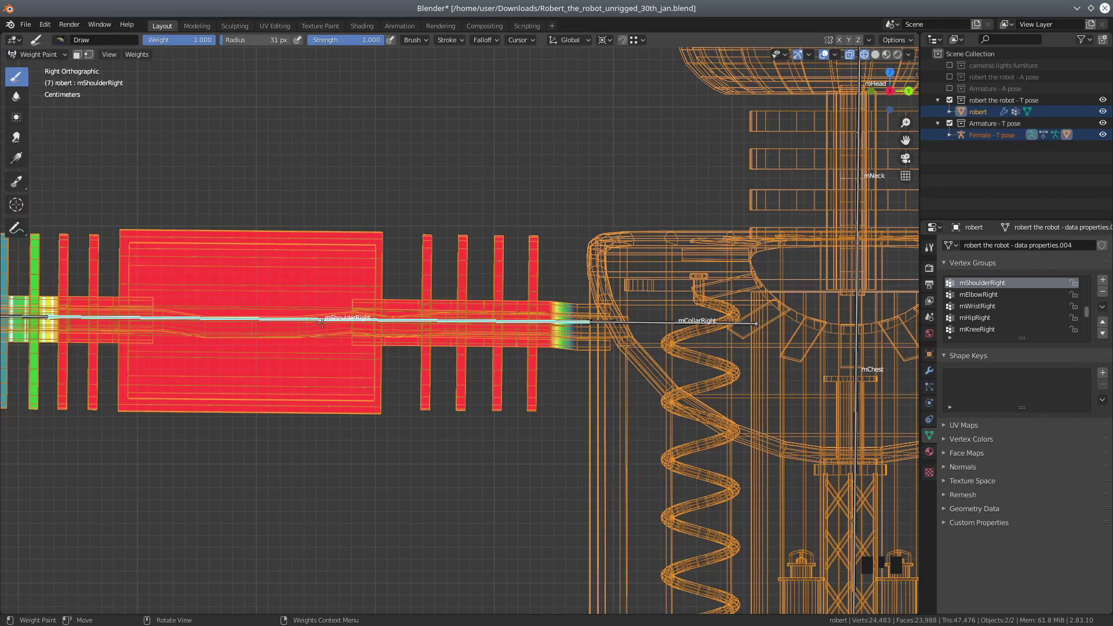
Paint along the inner rod through the right upper arm at weight 1.000 for mShoulderRight
{"action": "mouse_move", "coordinate": [192, 322]}
{"action": "left_mouse_down"}
{"action": "mouse_move", "coordinate": [332, 321]}
{"action": "mouse_move", "coordinate": [258, 334]}
{"action": "left_mouse_up"}
{"action": "mouse_move", "coordinate": [374, 319]}
{"action": "left_mouse_down"}
{"action": "mouse_move", "coordinate": [406, 311]}
{"action": "mouse_move", "coordinate": [374, 334]}
{"action": "left_mouse_up"}
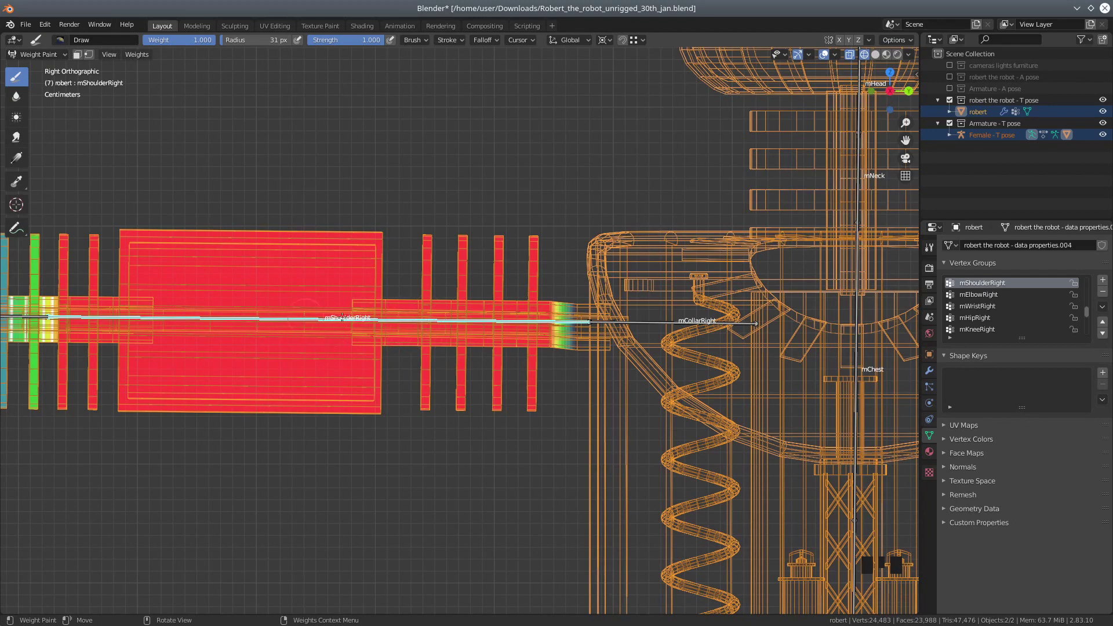
{"action": "scroll", "coordinate": [303, 314], "scroll_direction": "down", "scroll_amount": 3}
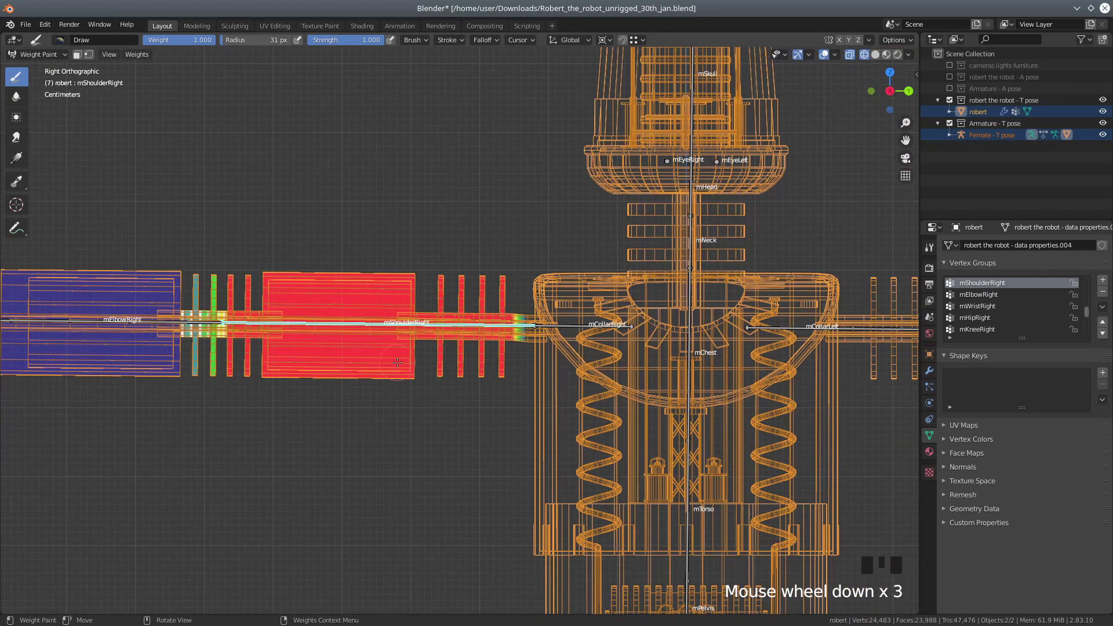
{"action": "scroll", "coordinate": [431, 396], "scroll_direction": "up", "scroll_amount": 3}
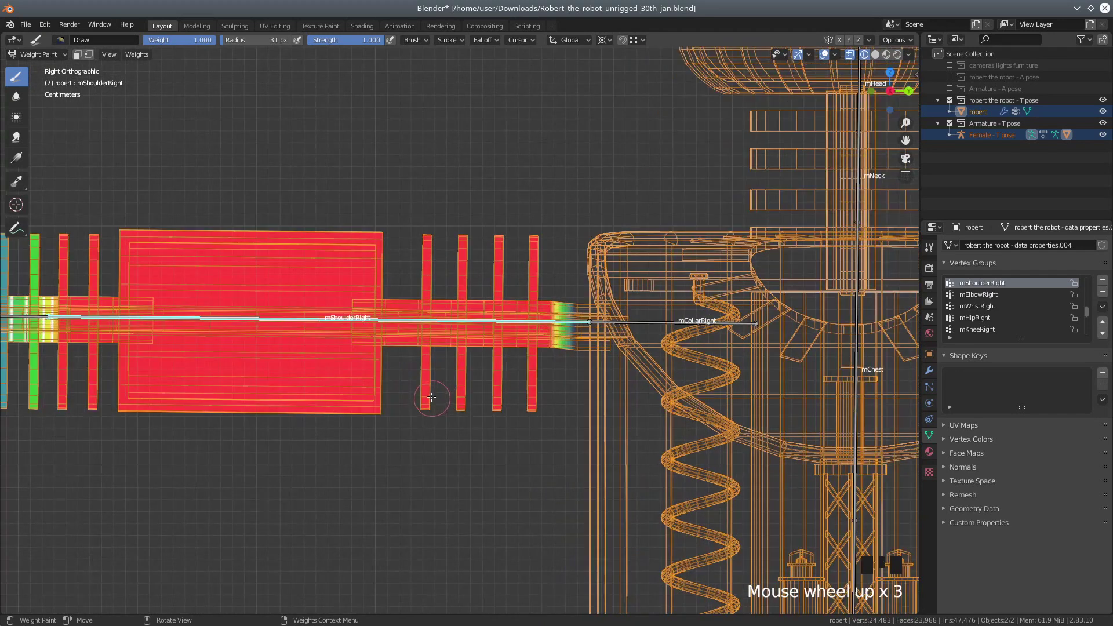
{"action": "scroll", "coordinate": [429, 382], "scroll_direction": "down", "scroll_amount": 2}
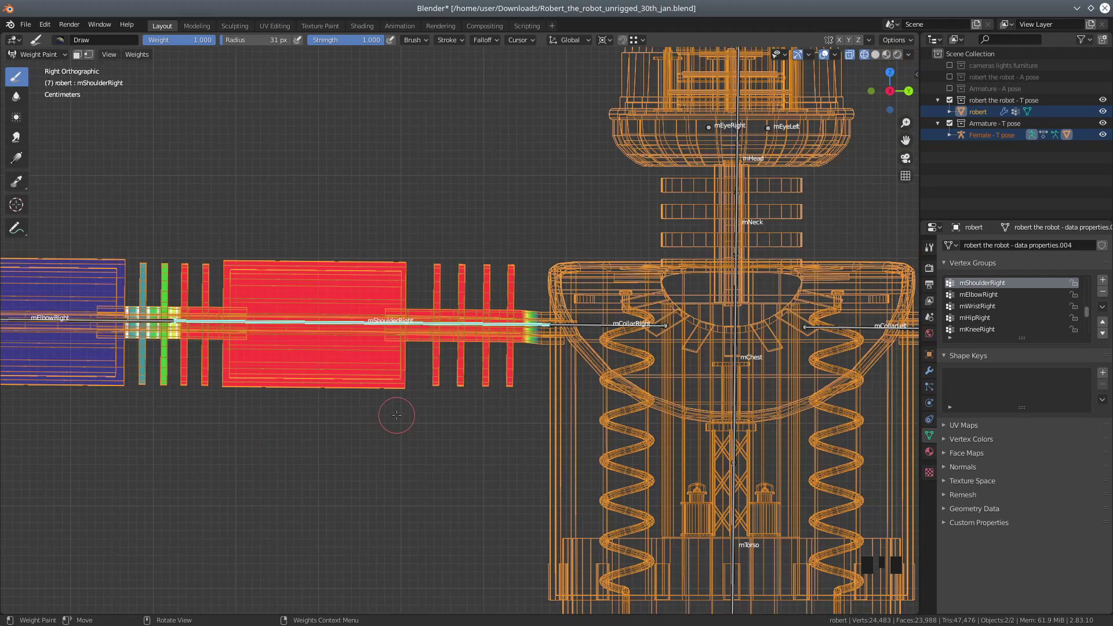
Turn on vertex selection masking and paint the torso end of the right shoulder tube at weight 1.000 for mShoulderRight
{"action": "key", "text": "v"}
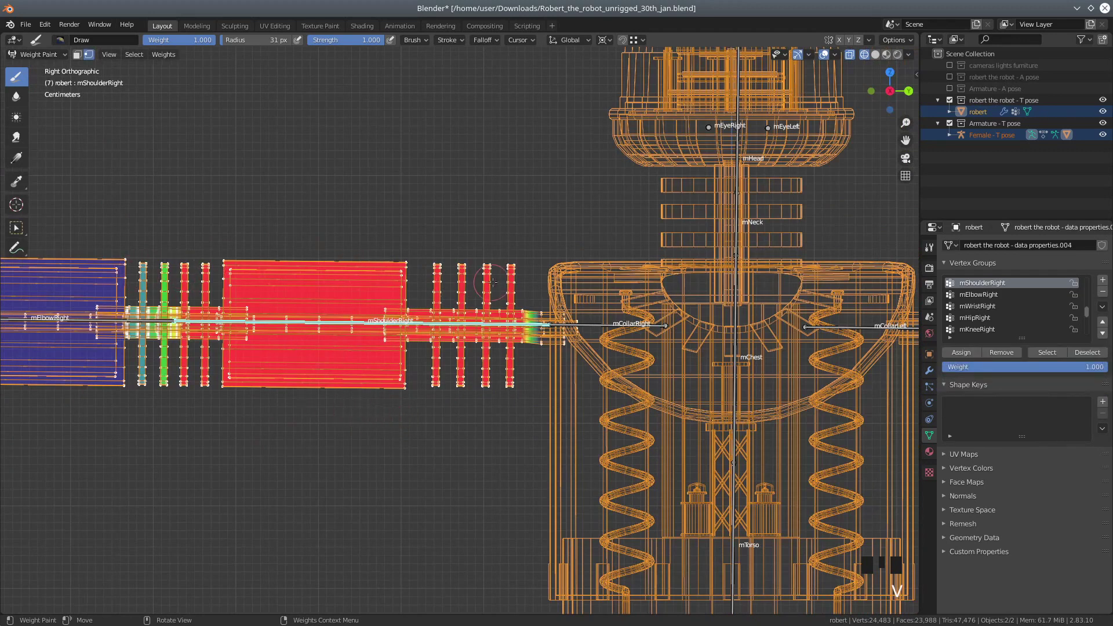
{"action": "scroll", "coordinate": [484, 371], "scroll_direction": "down", "scroll_amount": 2}
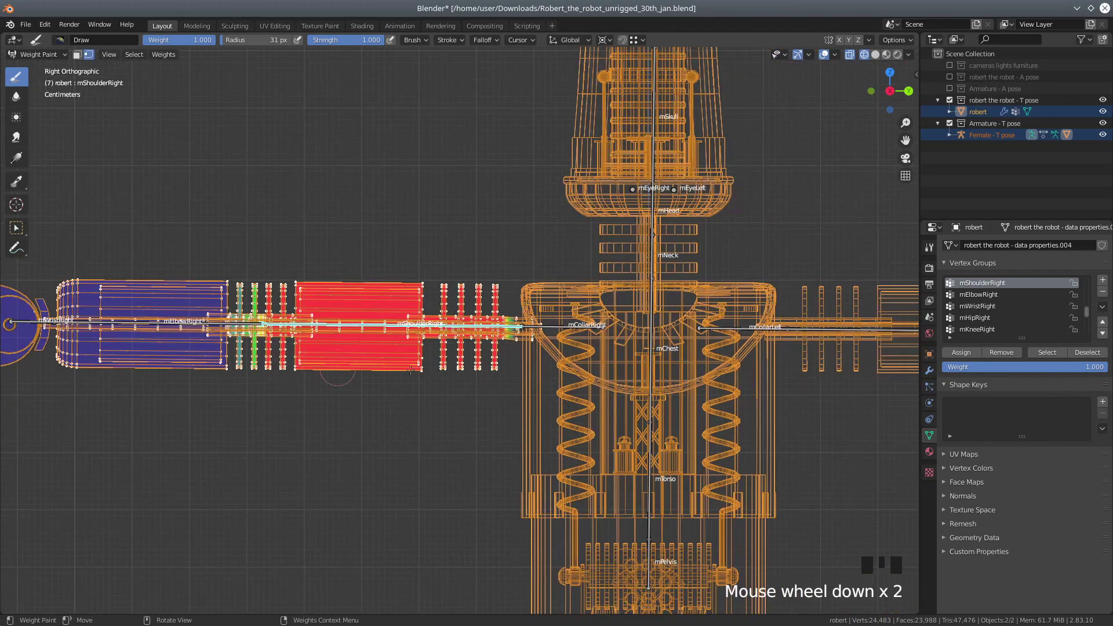
{"action": "scroll", "coordinate": [417, 415], "scroll_direction": "up", "scroll_amount": 3}
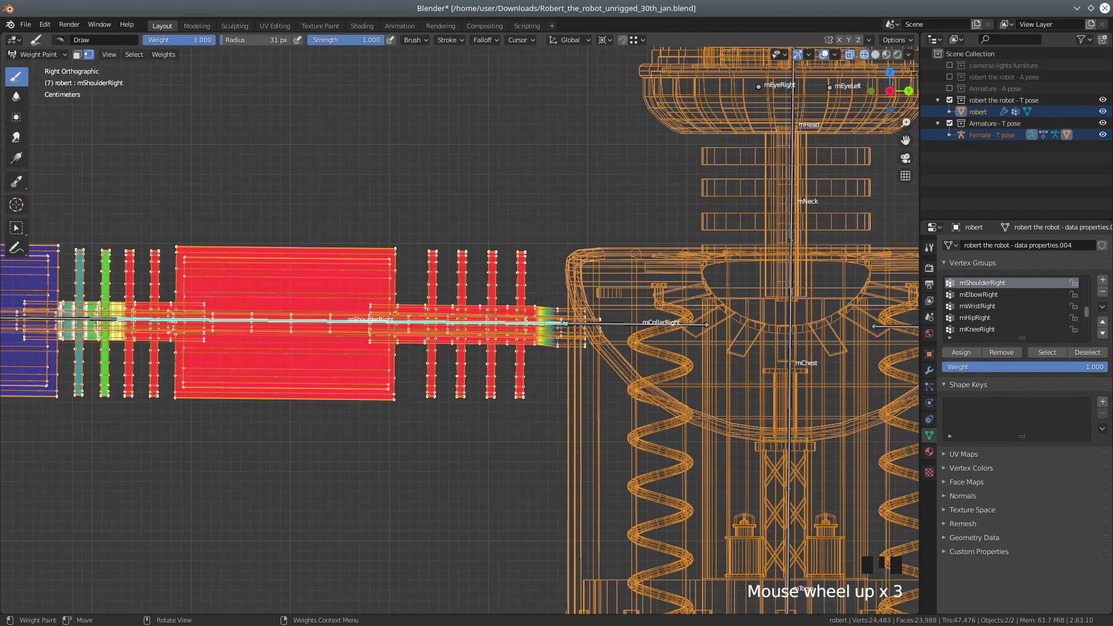
{"action": "mouse_move", "coordinate": [549, 296]}
{"action": "left_mouse_down"}
{"action": "mouse_move", "coordinate": [548, 359]}
{"action": "mouse_move", "coordinate": [517, 404]}
{"action": "left_mouse_up"}
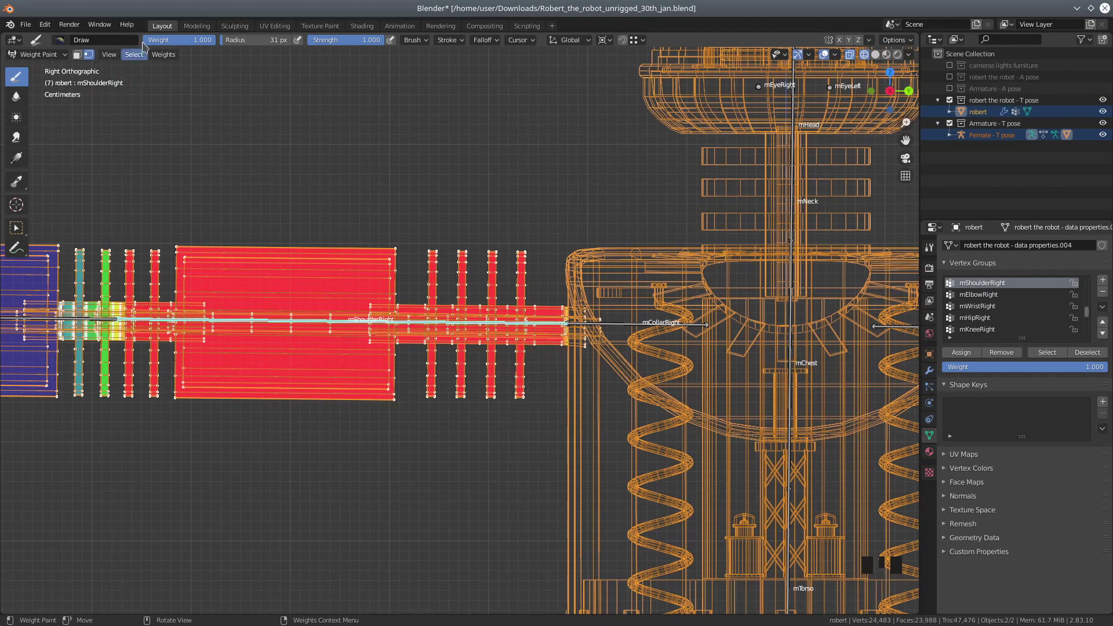
Set the brush weight to 0.500 and paint the torso end of the right shoulder tube for mShoulderRight
{"action": "left_click_drag", "start_coordinate": [189, 47], "coordinate": [185, 40]}
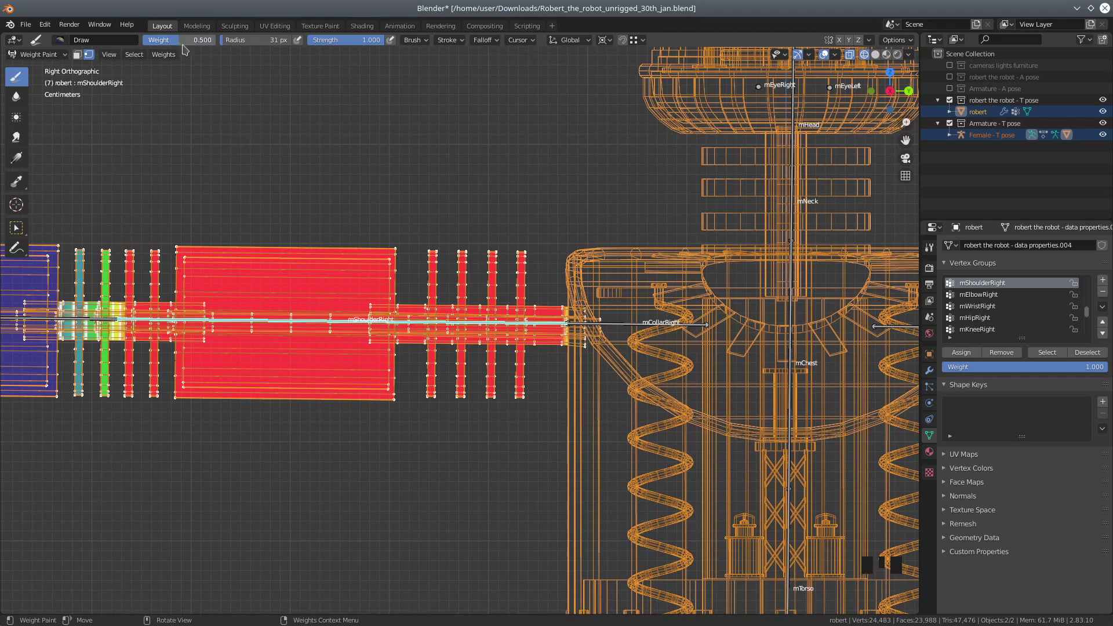
{"action": "mouse_move", "coordinate": [578, 303]}
{"action": "left_mouse_down"}
{"action": "mouse_move", "coordinate": [598, 316]}
{"action": "mouse_move", "coordinate": [584, 343]}
{"action": "left_mouse_up"}
{"action": "left_click_drag", "start_coordinate": [579, 303], "coordinate": [571, 342]}
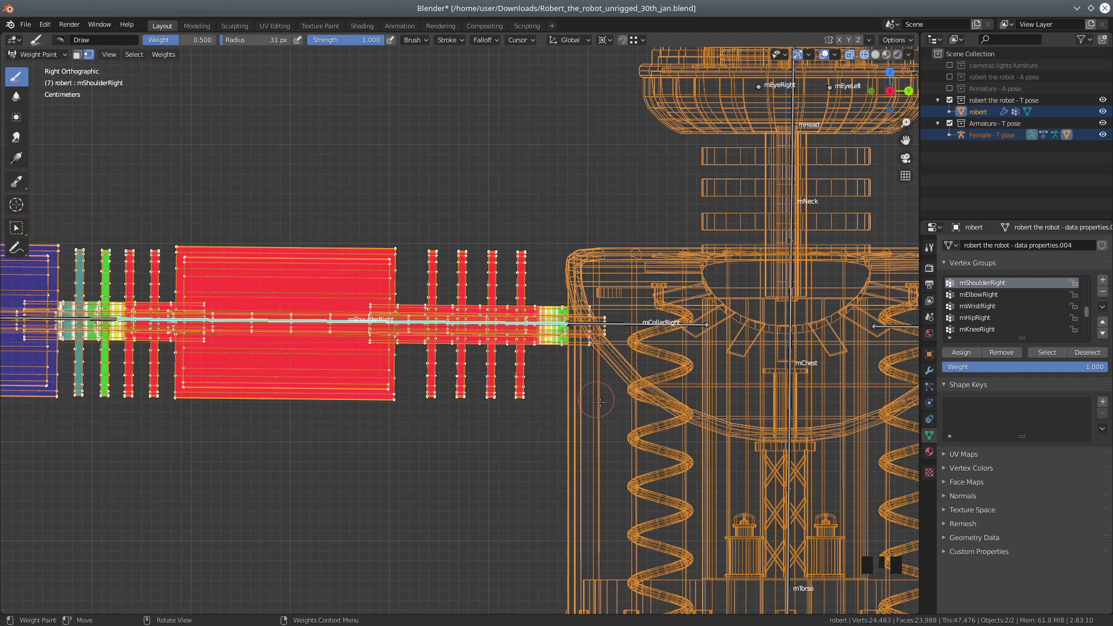
{"action": "mouse_move", "coordinate": [610, 348]}
{"action": "left_mouse_down"}
{"action": "mouse_move", "coordinate": [586, 312]}
{"action": "mouse_move", "coordinate": [560, 359]}
{"action": "mouse_move", "coordinate": [615, 400]}
{"action": "left_mouse_up"}
Examine the painted right shoulder joint and arm from several angles, toggling X-ray display off and on
{"action": "middle_click_drag", "start_coordinate": [615, 400], "coordinate": [611, 420]}
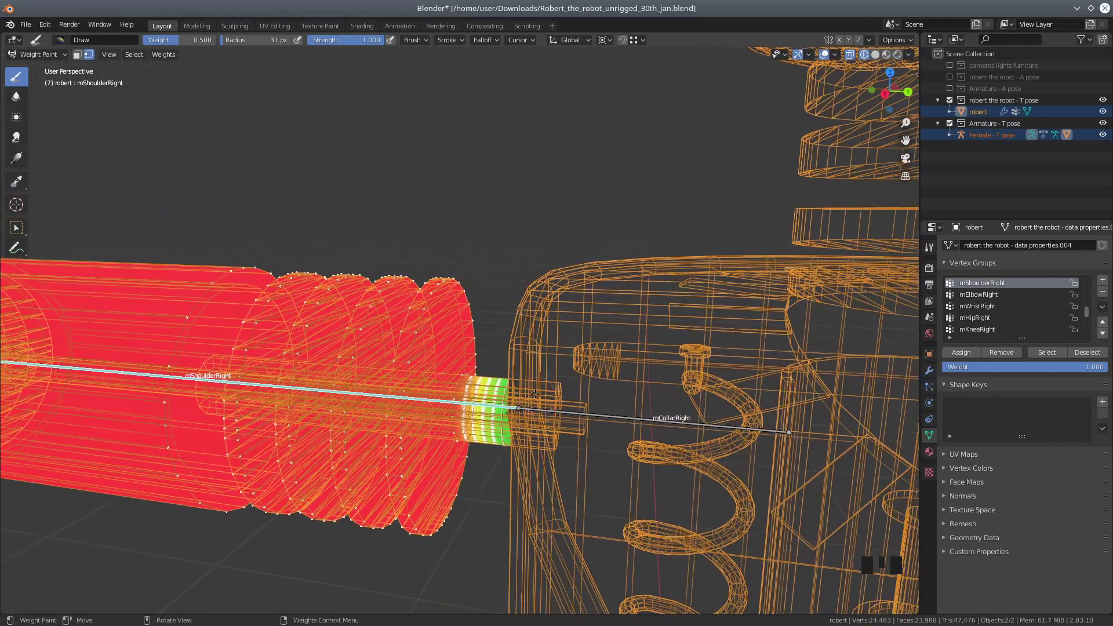
{"action": "scroll", "coordinate": [532, 393], "scroll_direction": "down", "scroll_amount": 2}
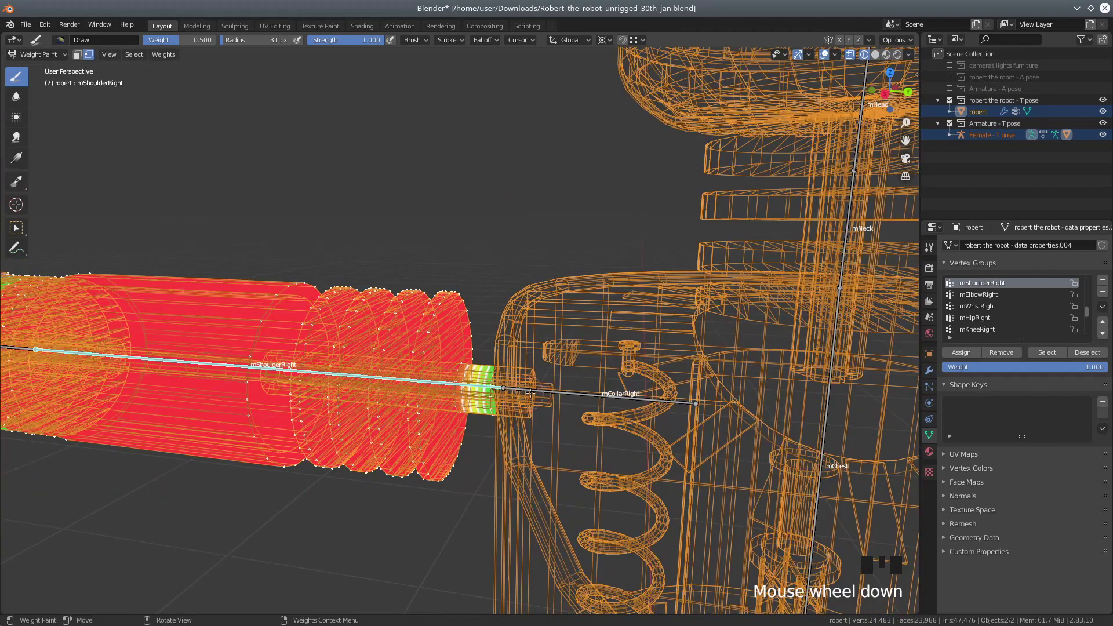
{"action": "left_click", "coordinate": [850, 57]}
{"action": "left_click", "coordinate": [849, 56]}
{"action": "middle_click_drag", "start_coordinate": [577, 439], "coordinate": [406, 371]}
{"action": "scroll", "coordinate": [464, 409], "scroll_direction": "down", "scroll_amount": 3}
{"action": "scroll", "coordinate": [400, 368], "scroll_direction": "down", "scroll_amount": 2}
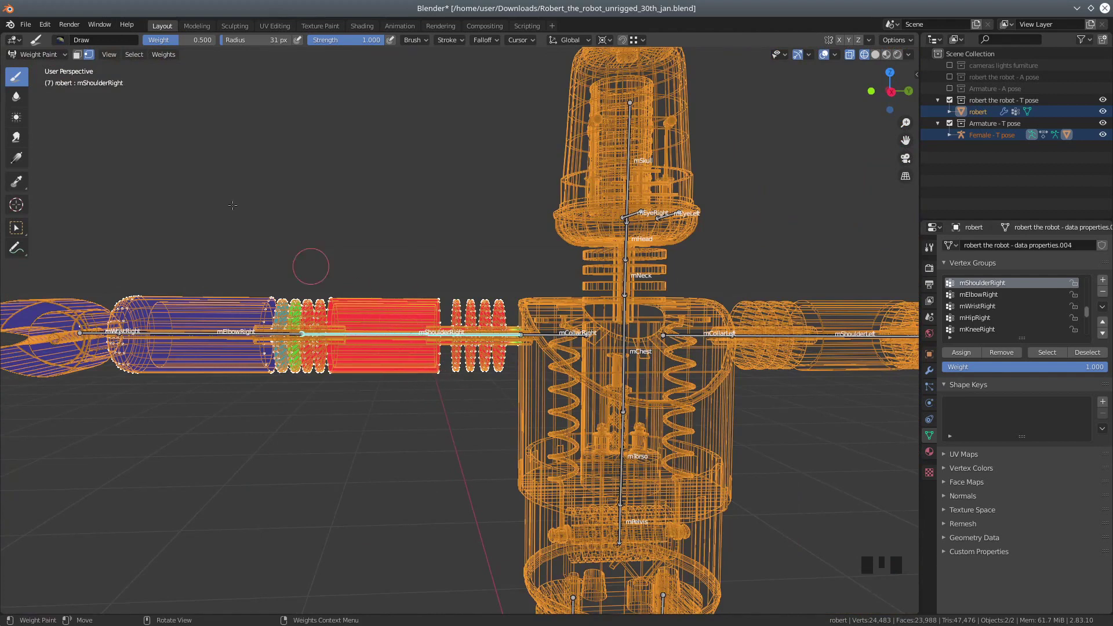
{"action": "scroll", "coordinate": [277, 395], "scroll_direction": "up", "scroll_amount": 2}
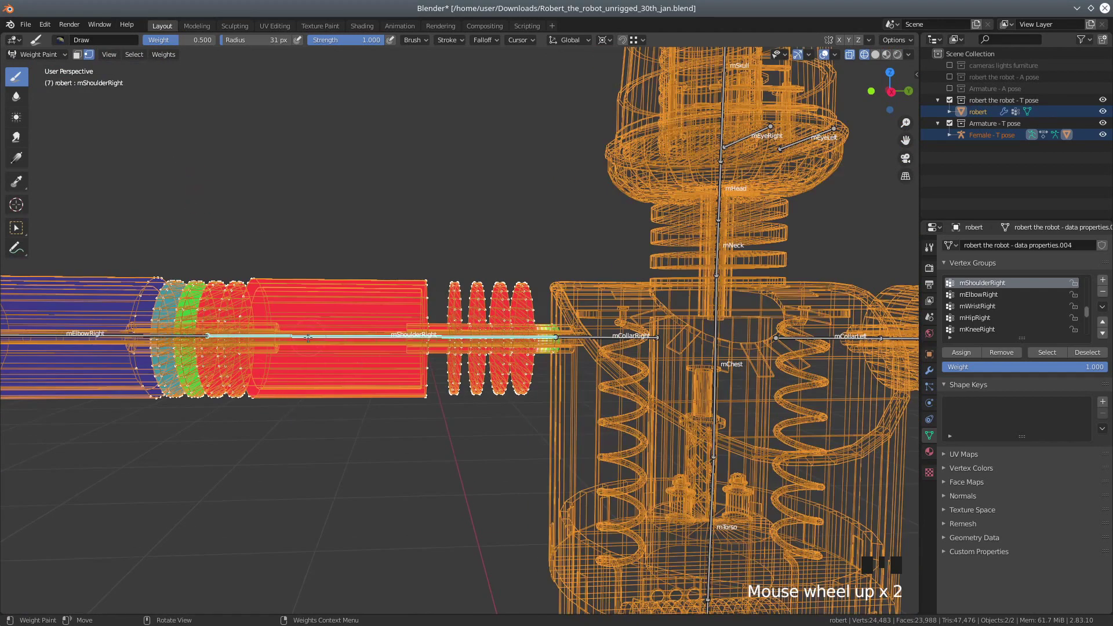
Toggle vertex selection masking off and on, deselect all vertices of the robot mesh and select them all again
{"action": "key", "text": "v"}
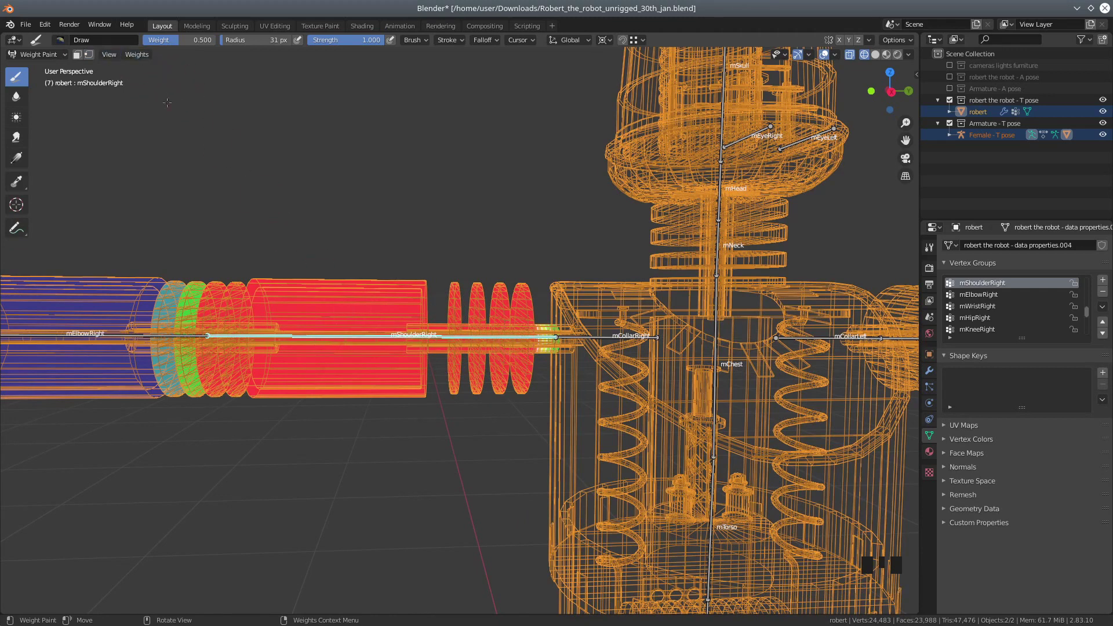
{"action": "key", "text": "v"}
{"action": "scroll", "coordinate": [343, 249], "scroll_direction": "up", "scroll_amount": 1}
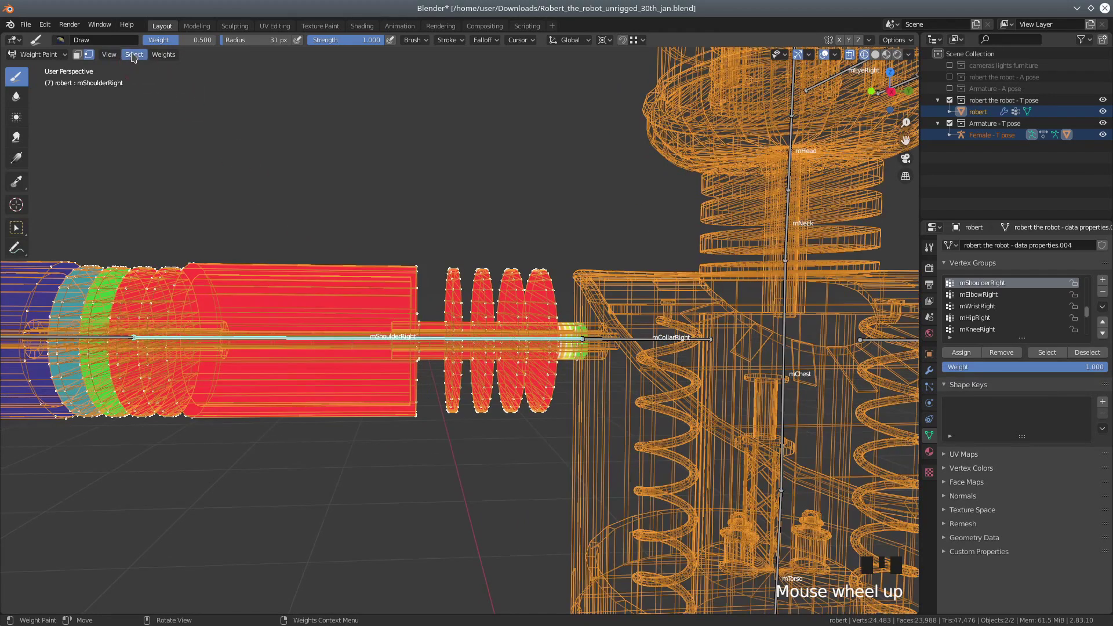
{"action": "left_click", "coordinate": [134, 56]}
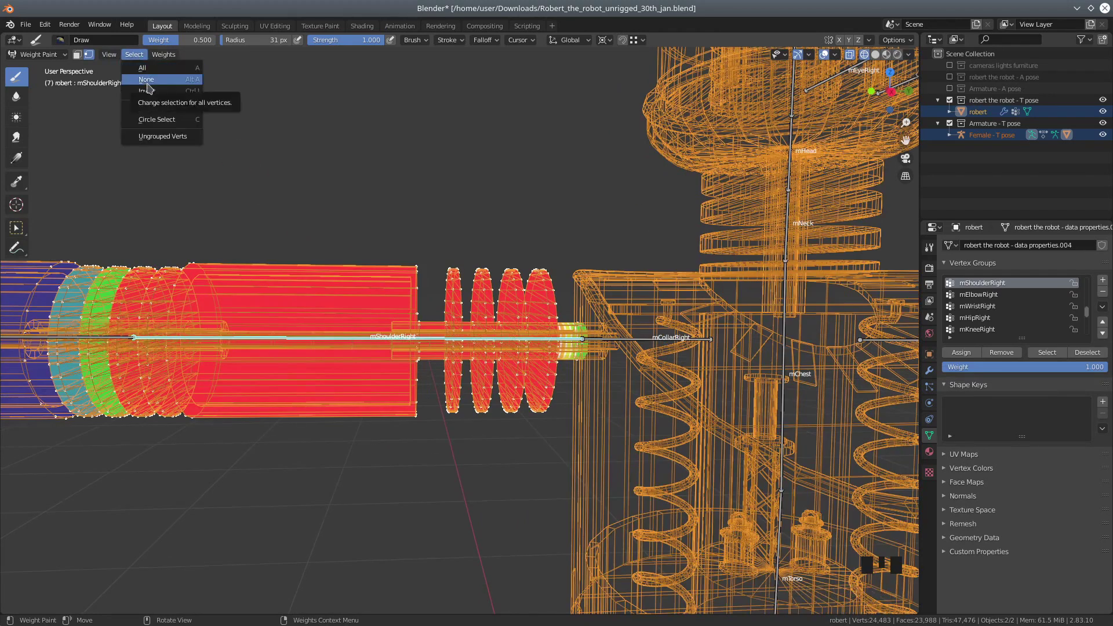
{"action": "left_click", "coordinate": [147, 82]}
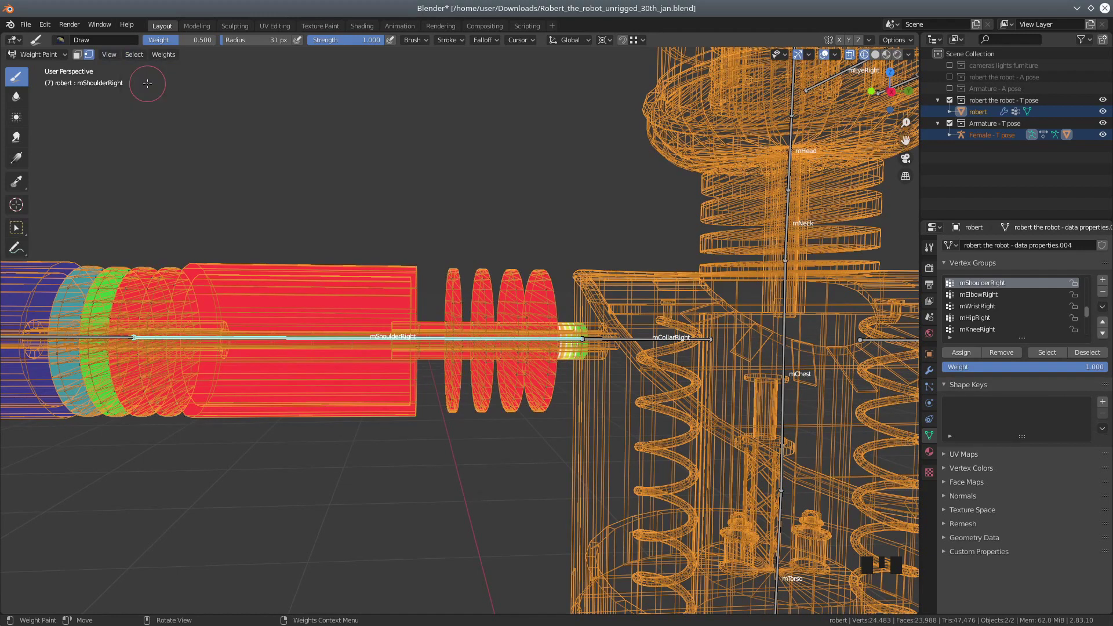
{"action": "left_click", "coordinate": [134, 54]}
{"action": "left_click", "coordinate": [147, 70]}
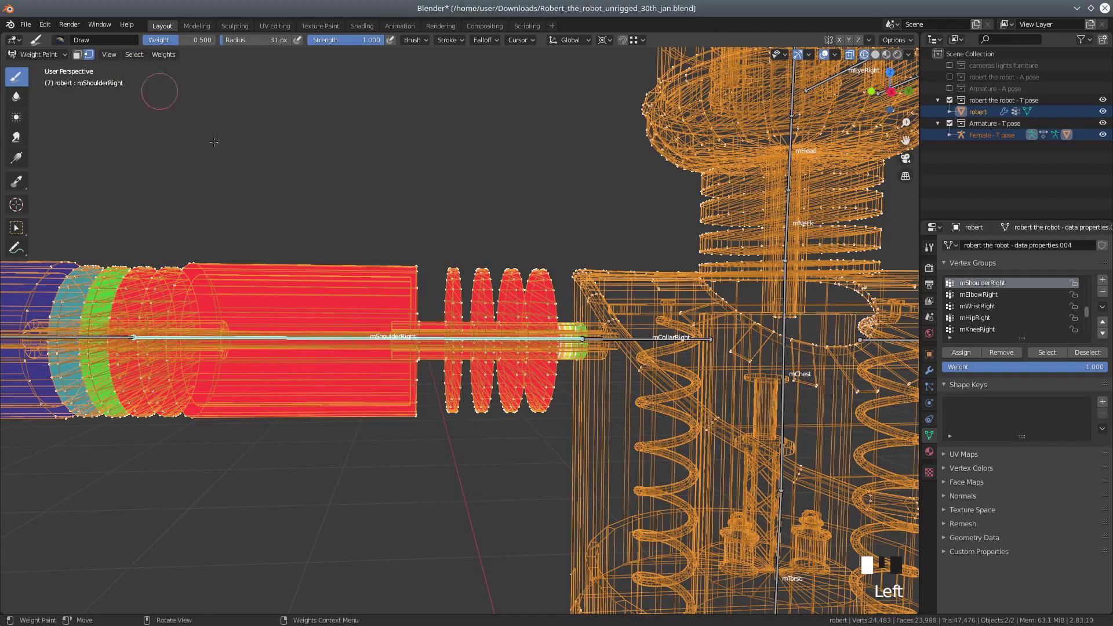
{"action": "scroll", "coordinate": [414, 335], "scroll_direction": "down", "scroll_amount": 2}
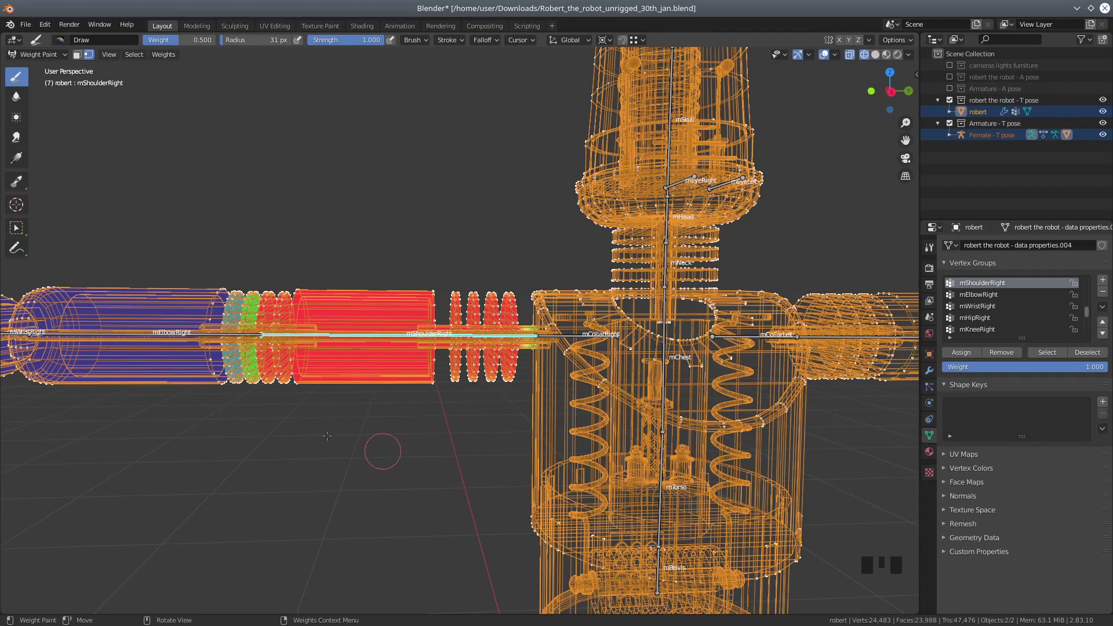
{"action": "middle_click_drag", "start_coordinate": [294, 438], "coordinate": [310, 426]}
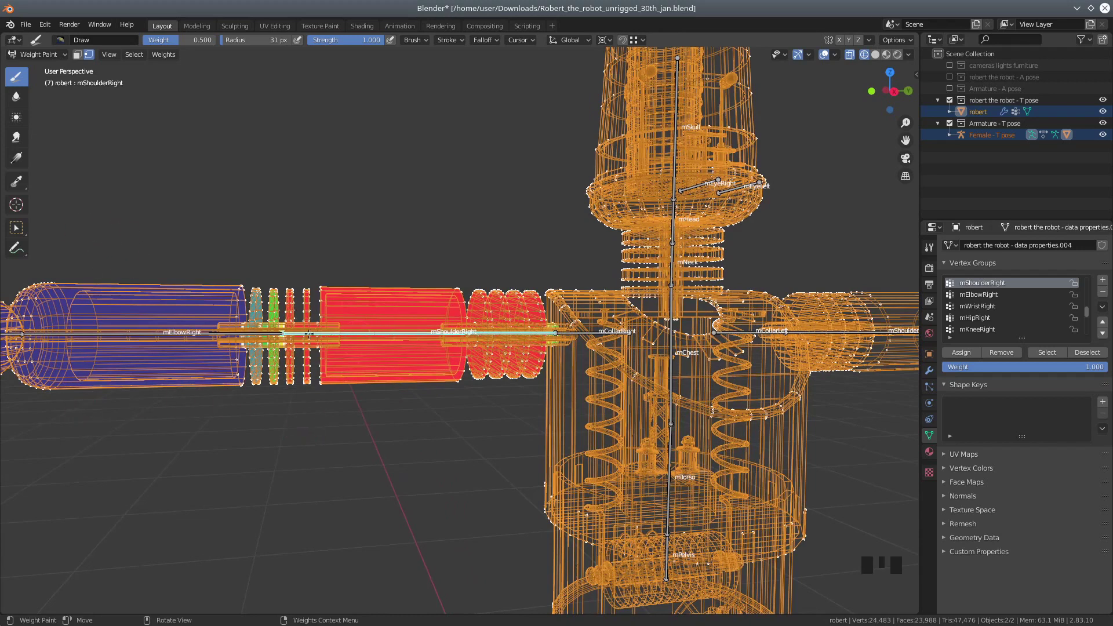
Try to select the mElbowRight bone in the right forearm while vertex selection masking is on
{"action": "left_click", "coordinate": [155, 335], "text": "ctrl"}
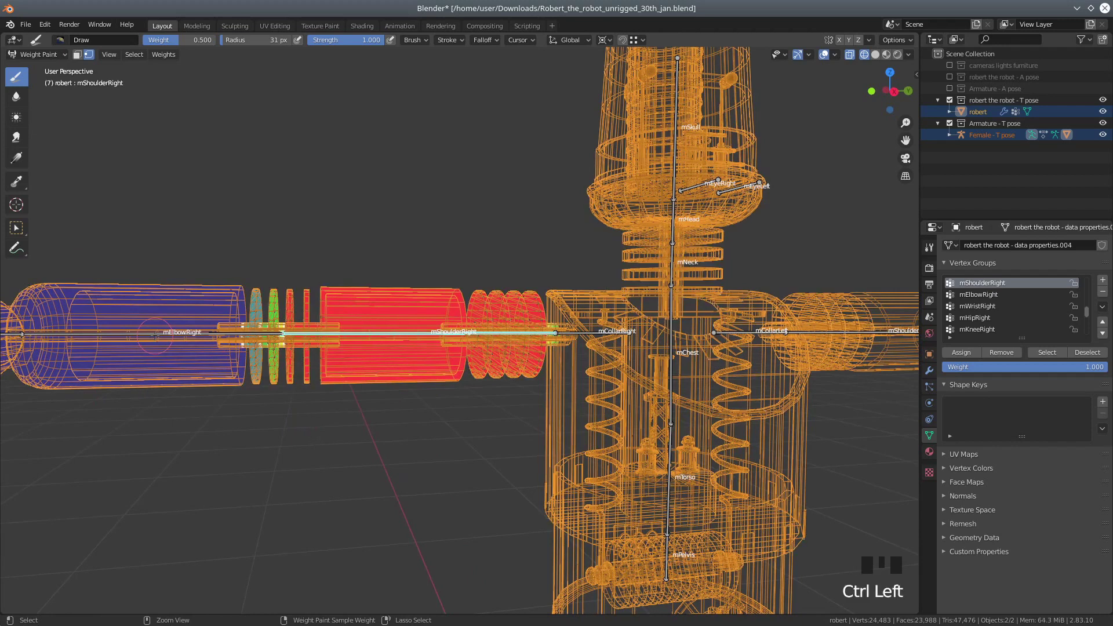
{"action": "left_click", "coordinate": [154, 335], "text": "ctrl"}
{"action": "left_click", "coordinate": [154, 334], "text": "ctrl"}
{"action": "left_click", "coordinate": [154, 334], "text": "ctrl"}
{"action": "left_click", "coordinate": [155, 334], "text": "ctrl"}
{"action": "left_click", "coordinate": [154, 334], "text": "ctrl"}
{"action": "left_click", "coordinate": [154, 334], "text": "ctrl"}
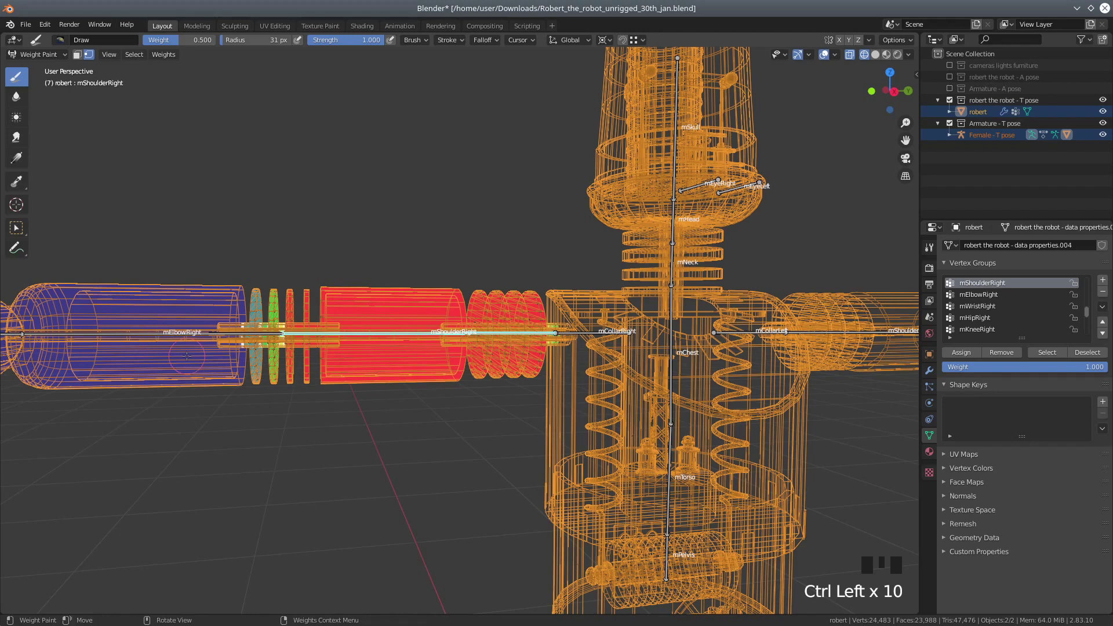
Turn off vertex selection masking and select the mElbowRight bone in the right forearm
{"action": "key", "text": "v"}
{"action": "key", "text": "v"}
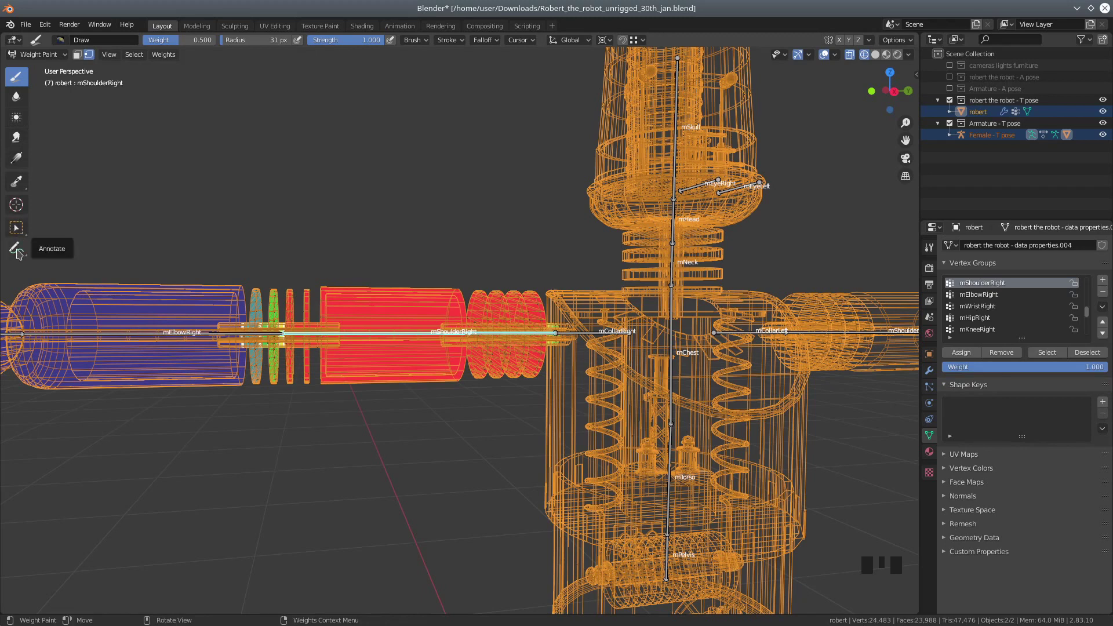
{"action": "key", "text": "v"}
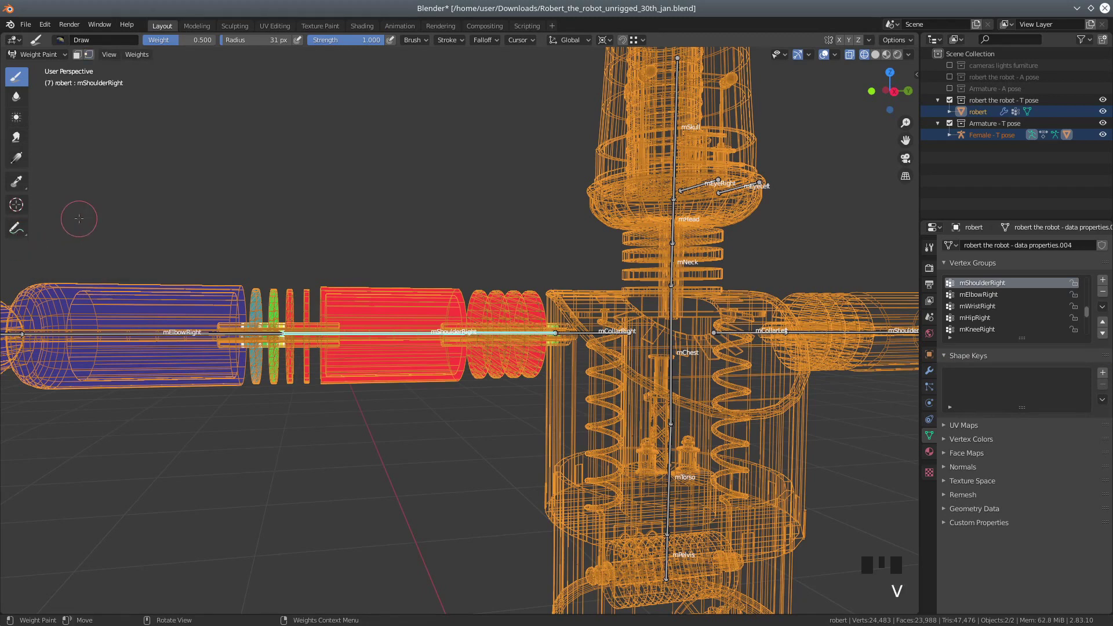
{"action": "key", "text": "v"}
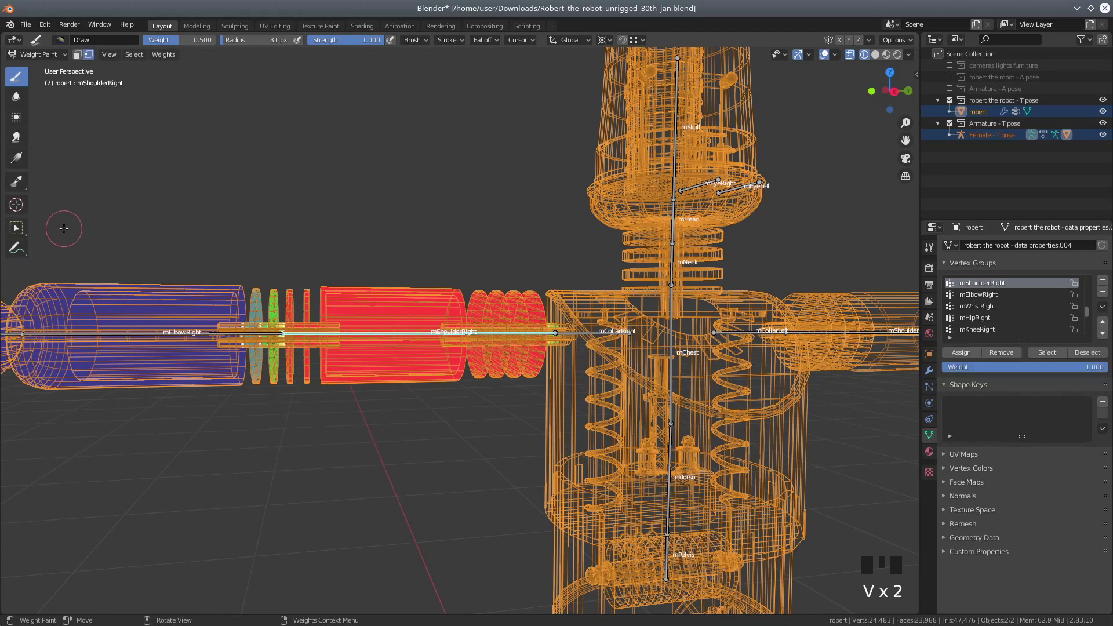
{"action": "key", "text": "v"}
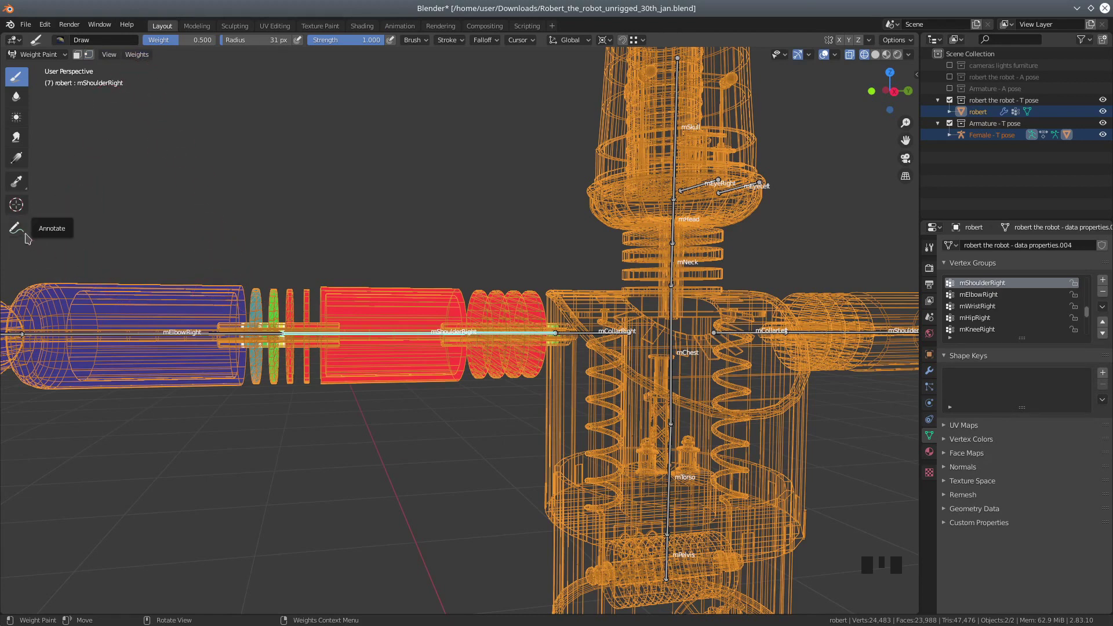
{"action": "left_click", "coordinate": [110, 58]}
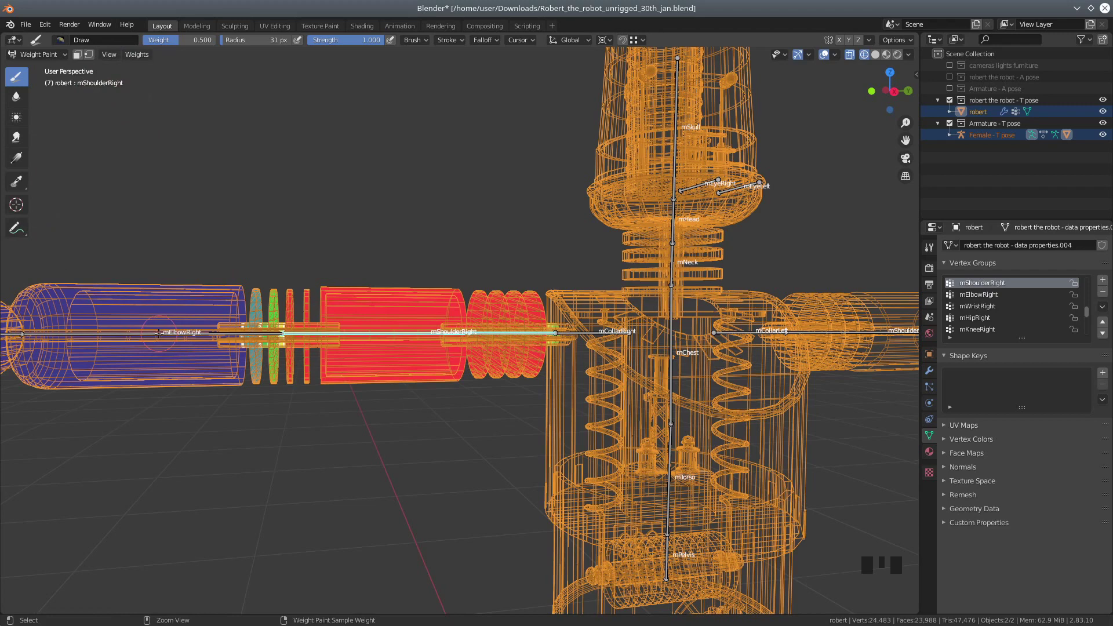
{"action": "left_click", "coordinate": [158, 333], "text": "ctrl"}
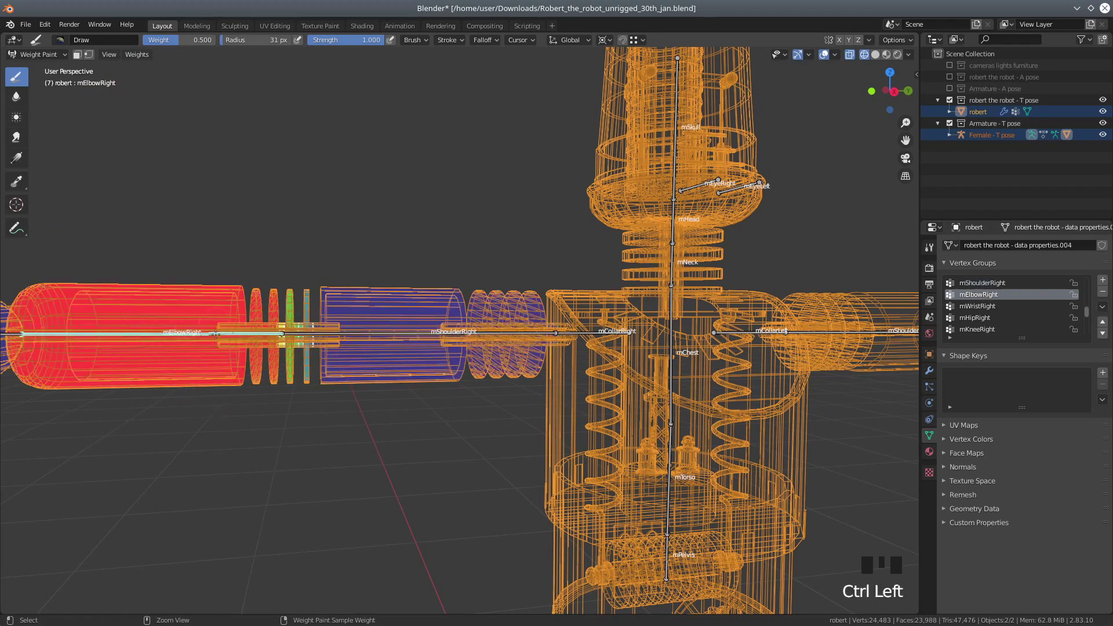
Examine the bones and mesh of the whole robot, including the torso, arms and legs
{"action": "scroll", "coordinate": [258, 396], "scroll_direction": "down", "scroll_amount": 3}
{"action": "middle_click_drag", "start_coordinate": [311, 405], "coordinate": [301, 403]}
{"action": "scroll", "coordinate": [499, 457], "scroll_direction": "up", "scroll_amount": 2, "text": "ctrl"}
{"action": "middle_click_drag", "start_coordinate": [499, 457], "coordinate": [497, 473], "text": "ctrl"}
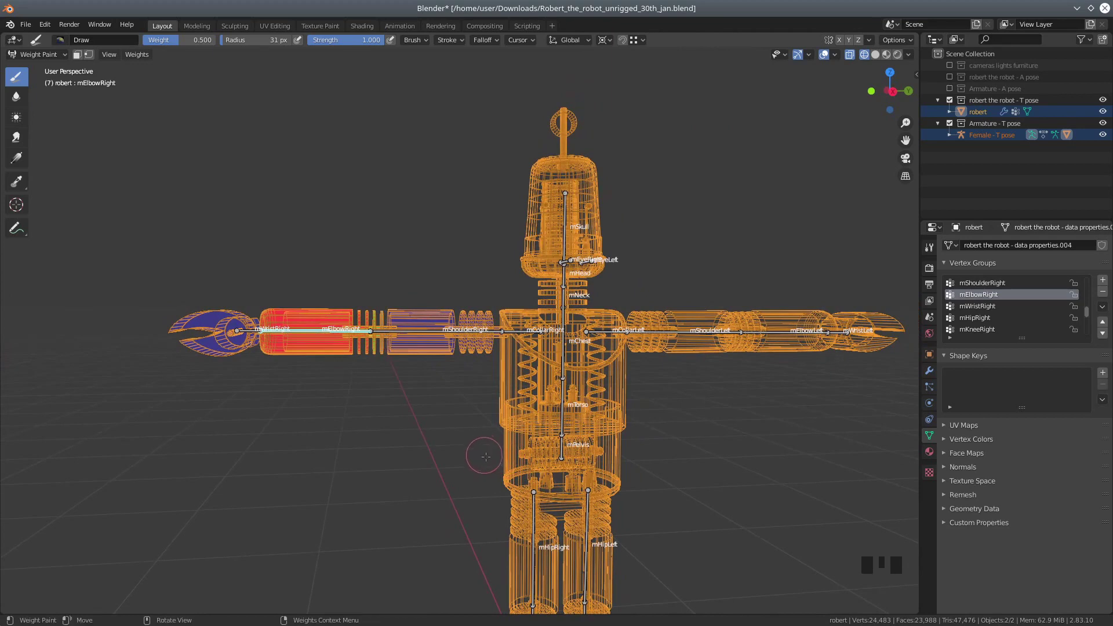
{"action": "scroll", "coordinate": [487, 457], "scroll_direction": "up", "scroll_amount": 2}
{"action": "middle_click_drag", "start_coordinate": [498, 459], "coordinate": [505, 461]}
{"action": "scroll", "coordinate": [502, 460], "scroll_direction": "down", "scroll_amount": 3}
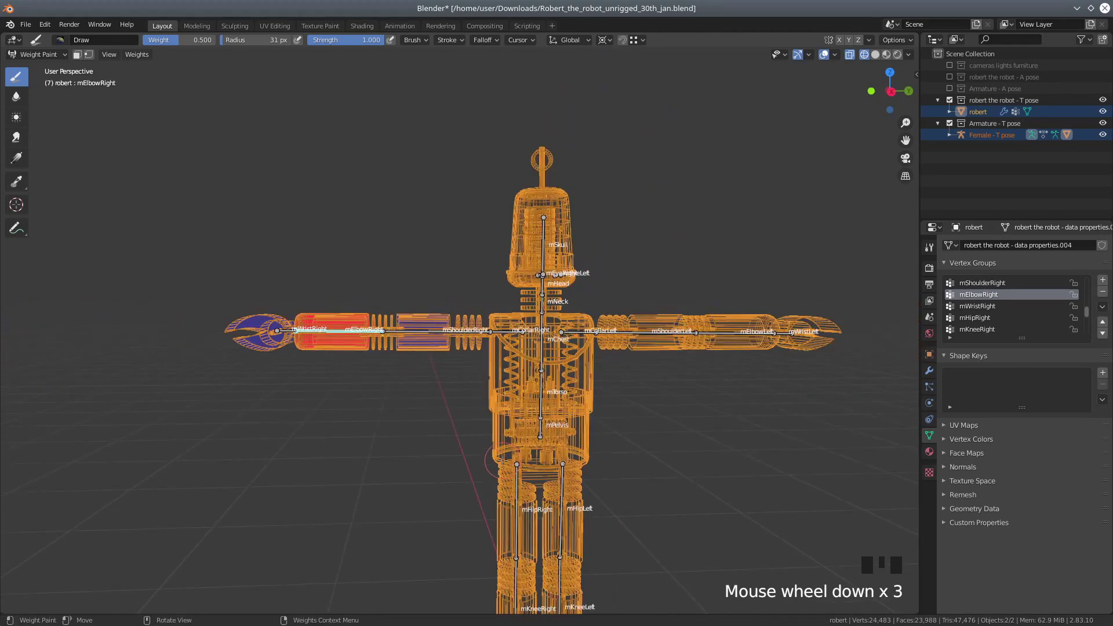
{"action": "middle_click_drag", "start_coordinate": [542, 478], "coordinate": [397, 451], "text": "shift"}
{"action": "scroll", "coordinate": [396, 451], "scroll_direction": "up", "scroll_amount": 4}
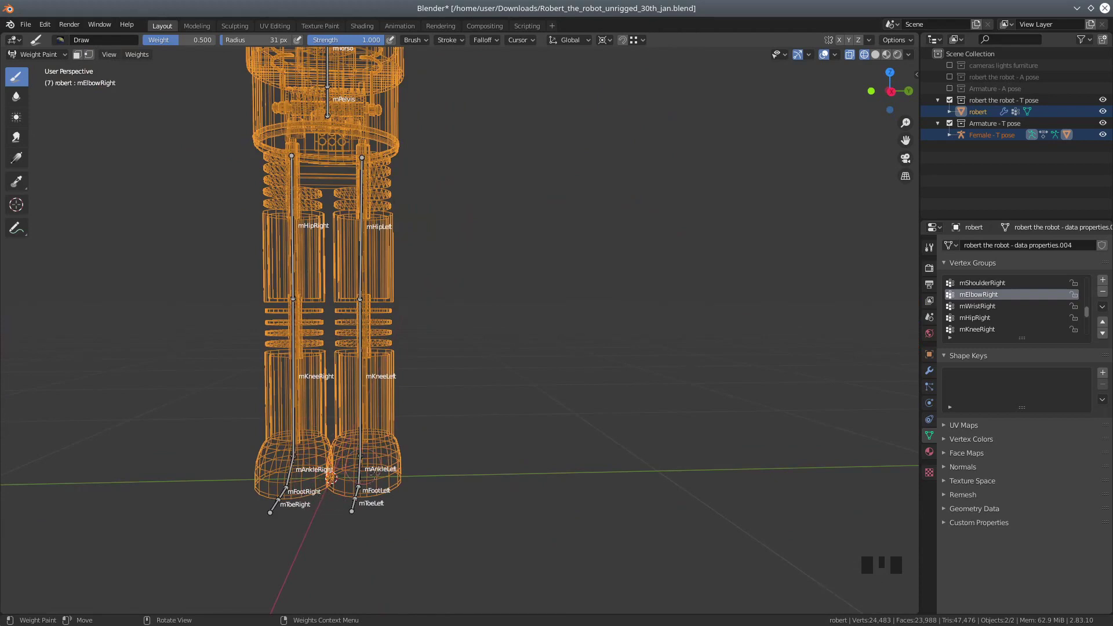
{"action": "scroll", "coordinate": [302, 404], "scroll_direction": "down", "scroll_amount": 2}
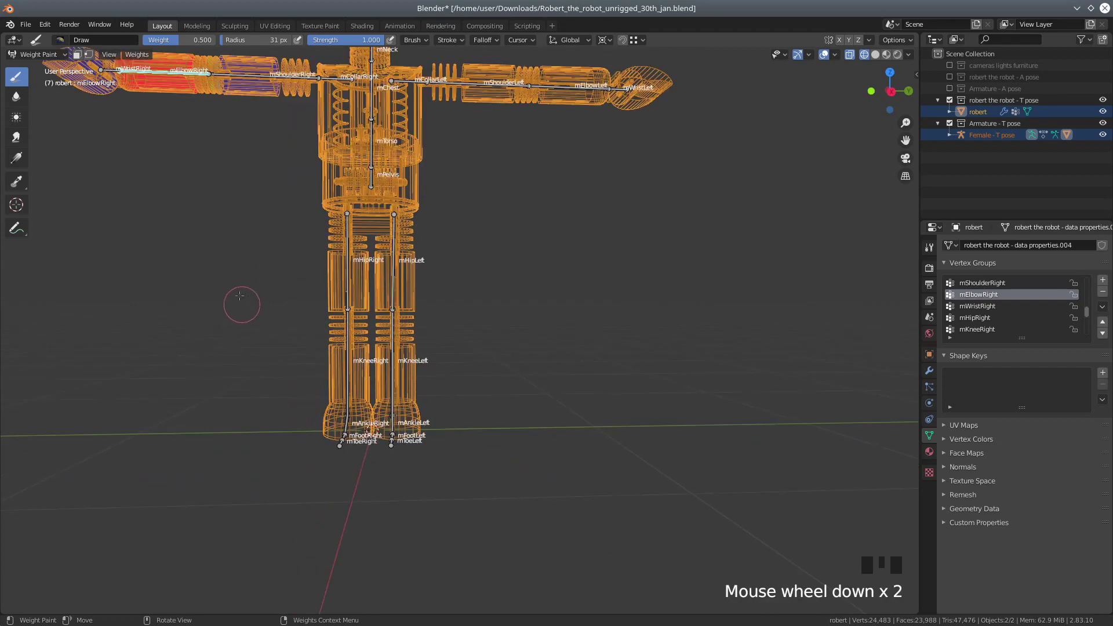
{"action": "middle_click_drag", "start_coordinate": [219, 261], "coordinate": [366, 421], "text": "shift"}
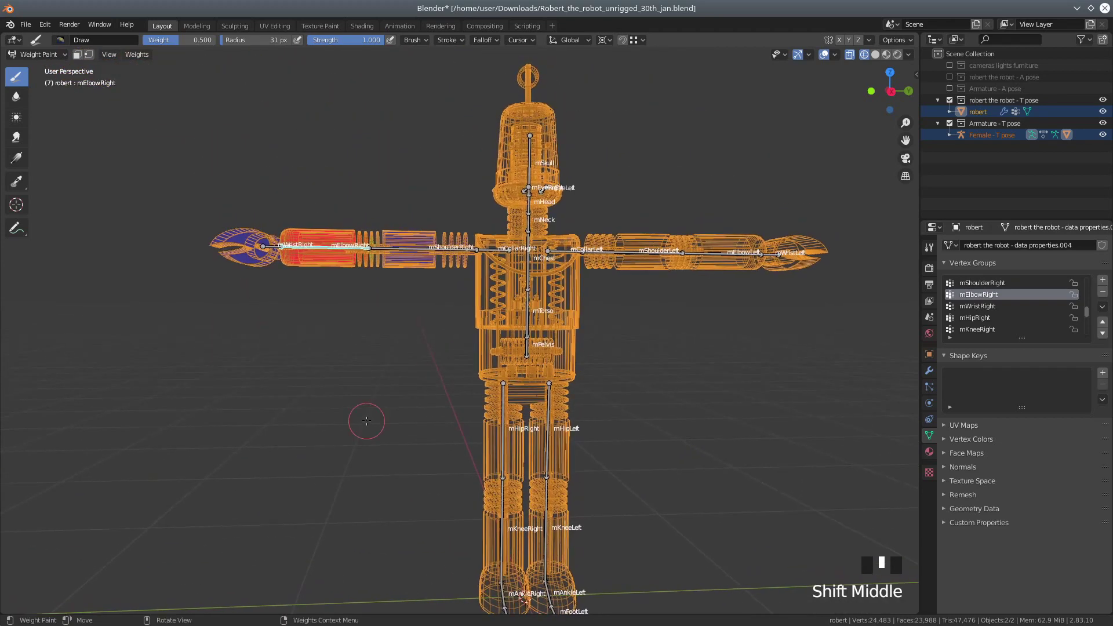
{"action": "scroll", "coordinate": [366, 421], "scroll_direction": "up", "scroll_amount": 1}
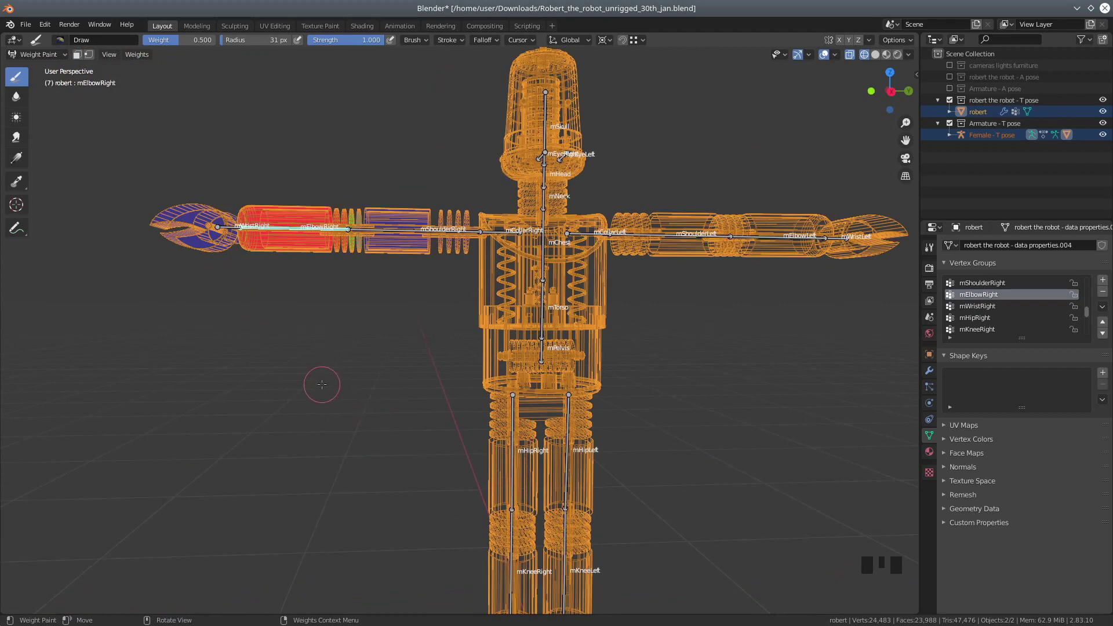
In right orthographic view, set the transform pivot point to Individual Origins and test-rotate the mElbowRight bone, cancelling the rotation
{"action": "key", "text": "KP_3"}
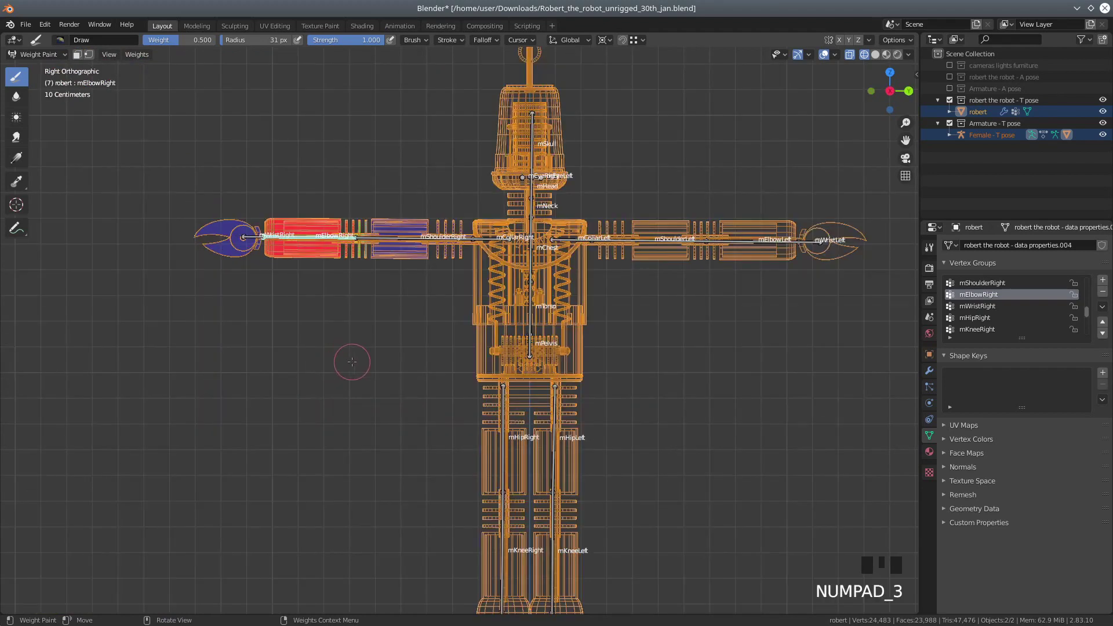
{"action": "scroll", "coordinate": [273, 347], "scroll_direction": "up", "scroll_amount": 1}
{"action": "scroll", "coordinate": [274, 346], "scroll_direction": "up", "scroll_amount": 1}
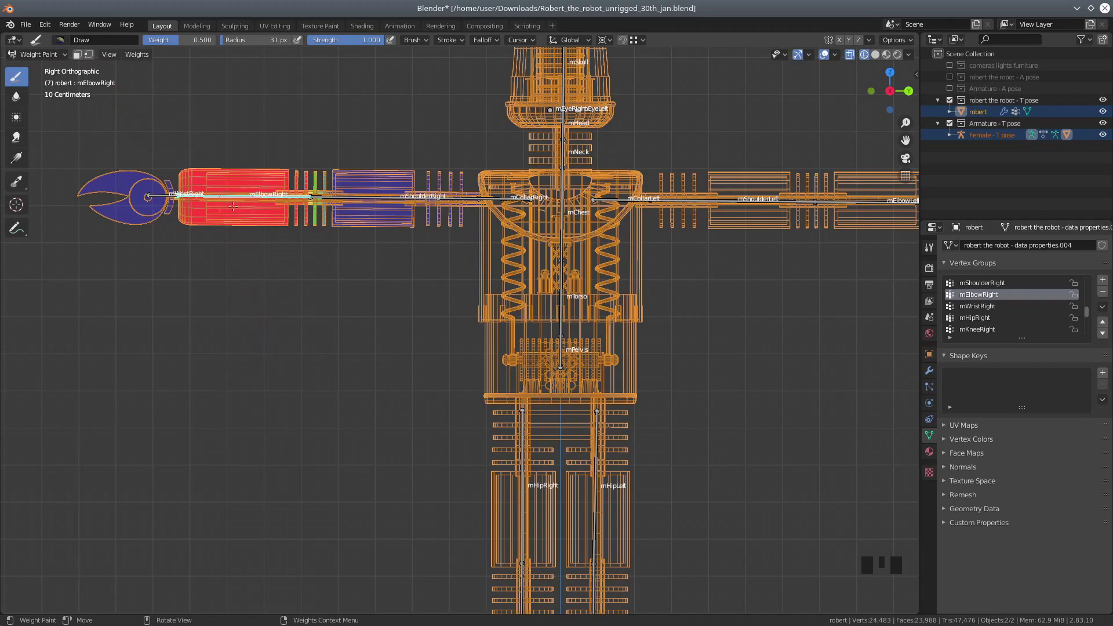
{"action": "key", "text": "r"}
{"action": "left_click", "coordinate": [571, 40]}
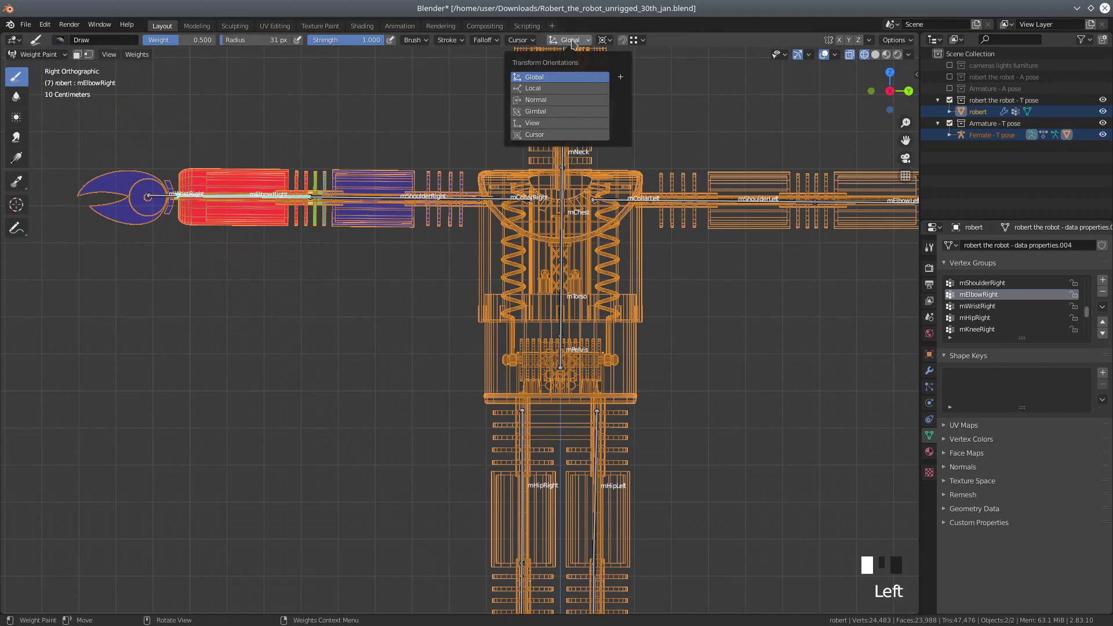
{"action": "mouse_move", "coordinate": [607, 40]}
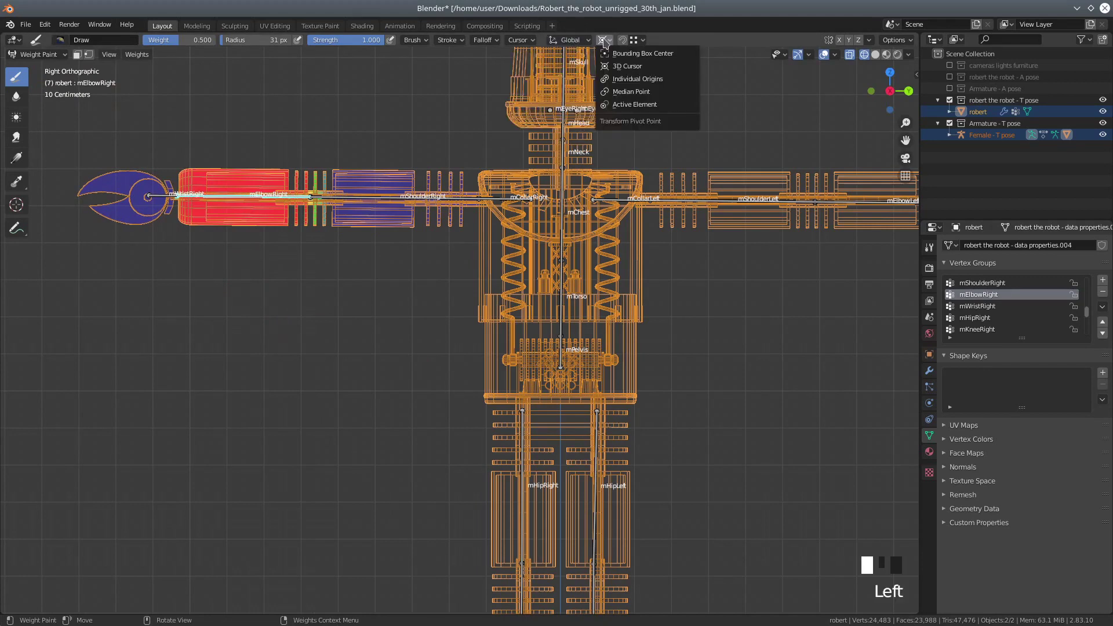
{"action": "left_click", "coordinate": [631, 84]}
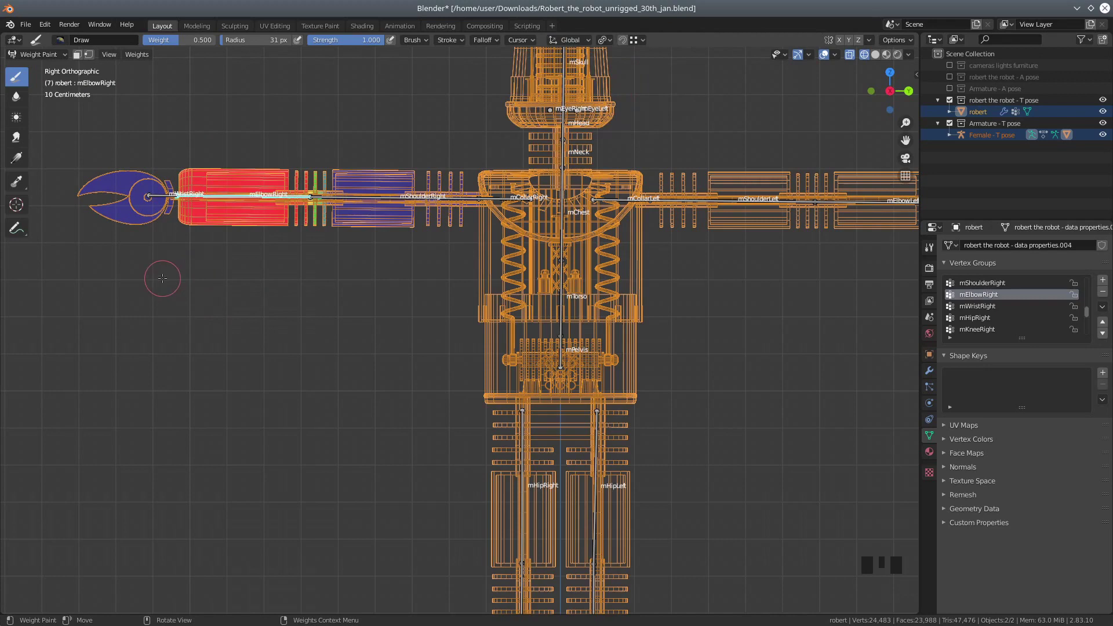
{"action": "key", "text": "r"}
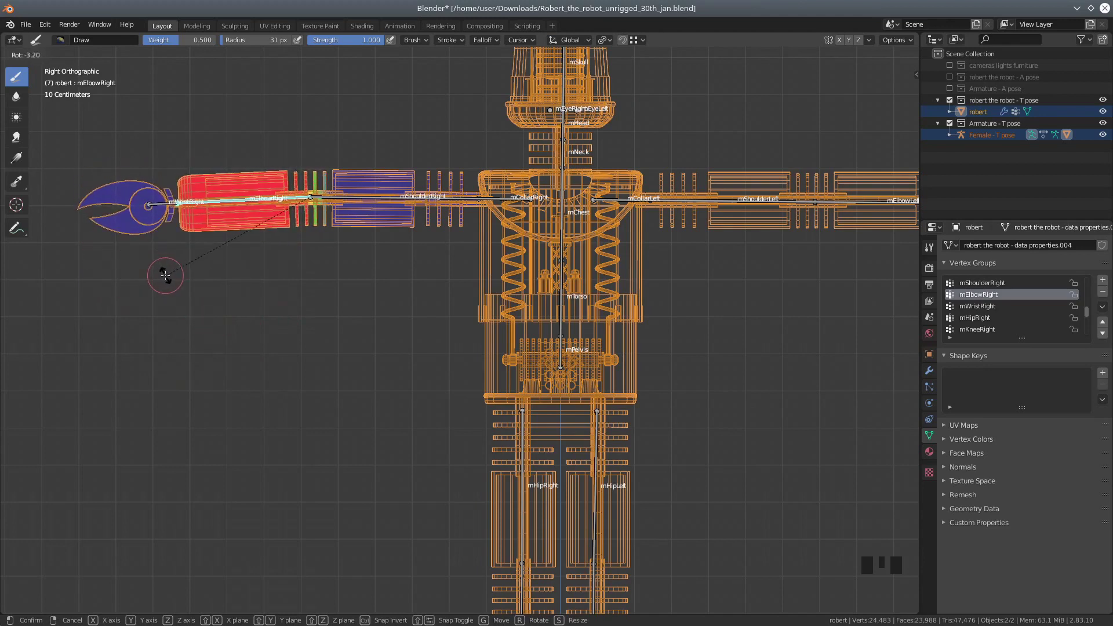
{"action": "key", "text": "Escape"}
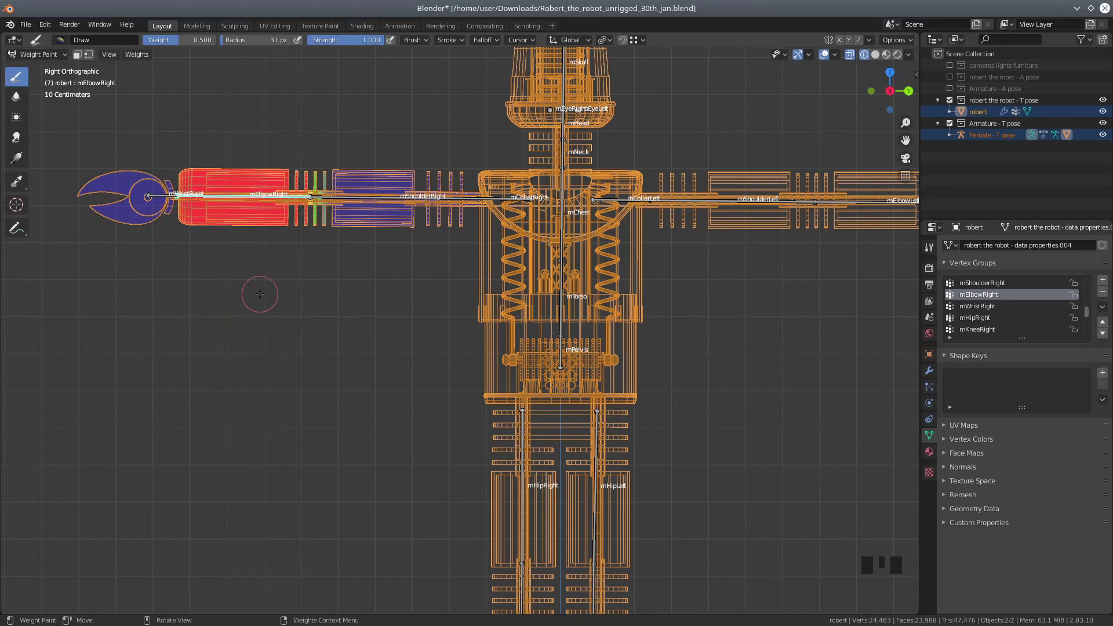
Switch the robot mesh from Weight Paint to Edit Mode
{"action": "scroll", "coordinate": [261, 296], "scroll_direction": "down", "scroll_amount": 1}
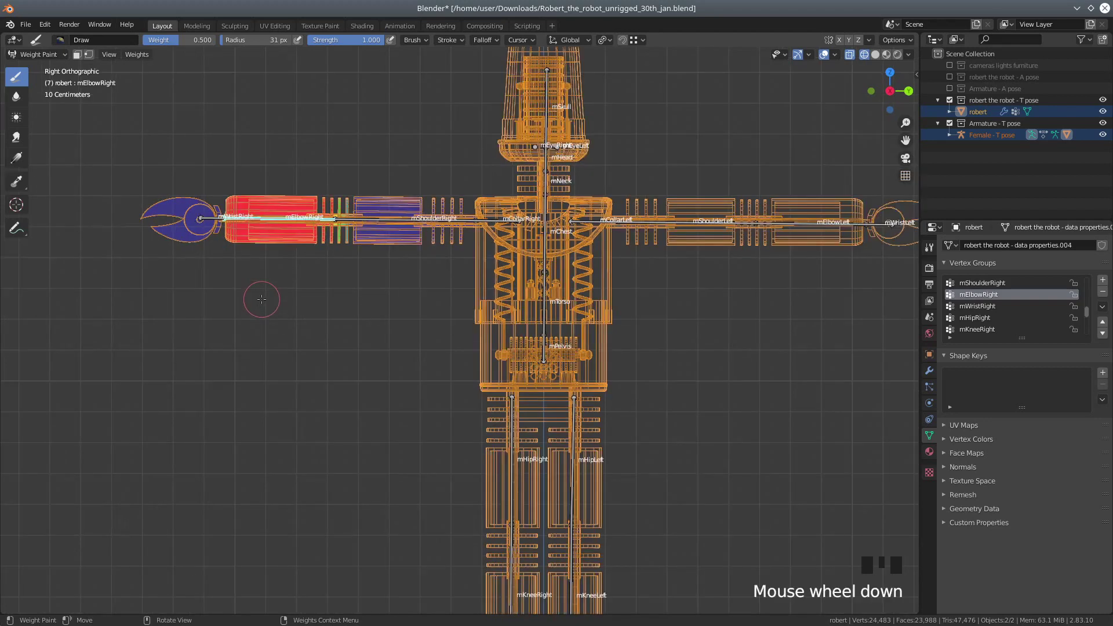
{"action": "middle_click_drag", "start_coordinate": [410, 394], "coordinate": [353, 404], "text": "shift"}
{"action": "scroll", "coordinate": [328, 385], "scroll_direction": "up", "scroll_amount": 4}
{"action": "scroll", "coordinate": [325, 382], "scroll_direction": "down", "scroll_amount": 3}
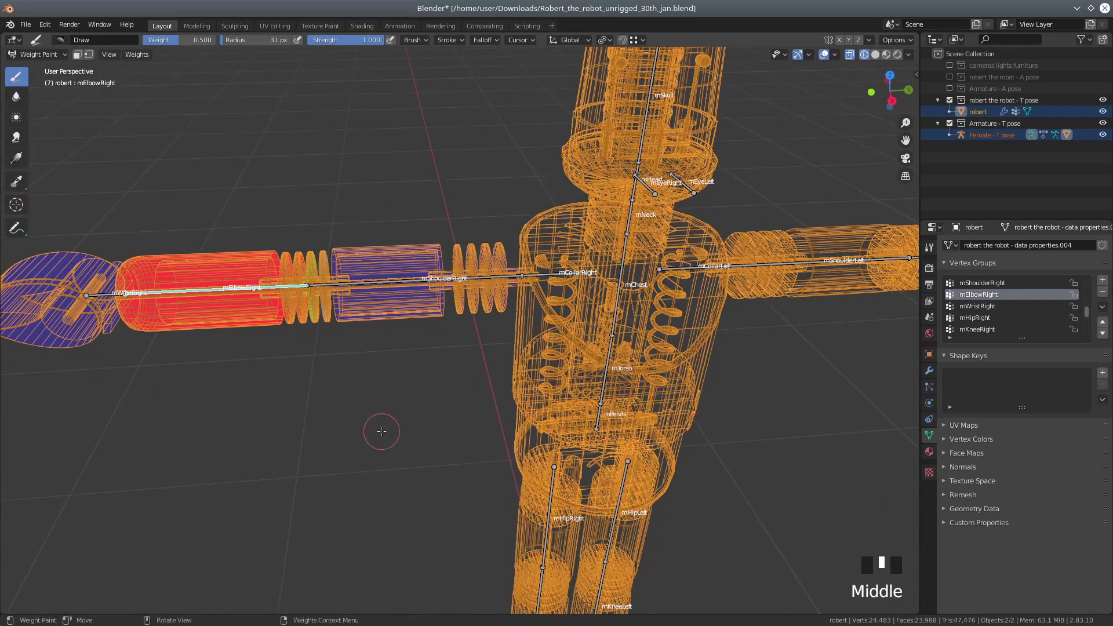
{"action": "scroll", "coordinate": [378, 429], "scroll_direction": "down", "scroll_amount": 2}
{"action": "middle_click_drag", "start_coordinate": [427, 454], "coordinate": [334, 320], "text": "shift"}
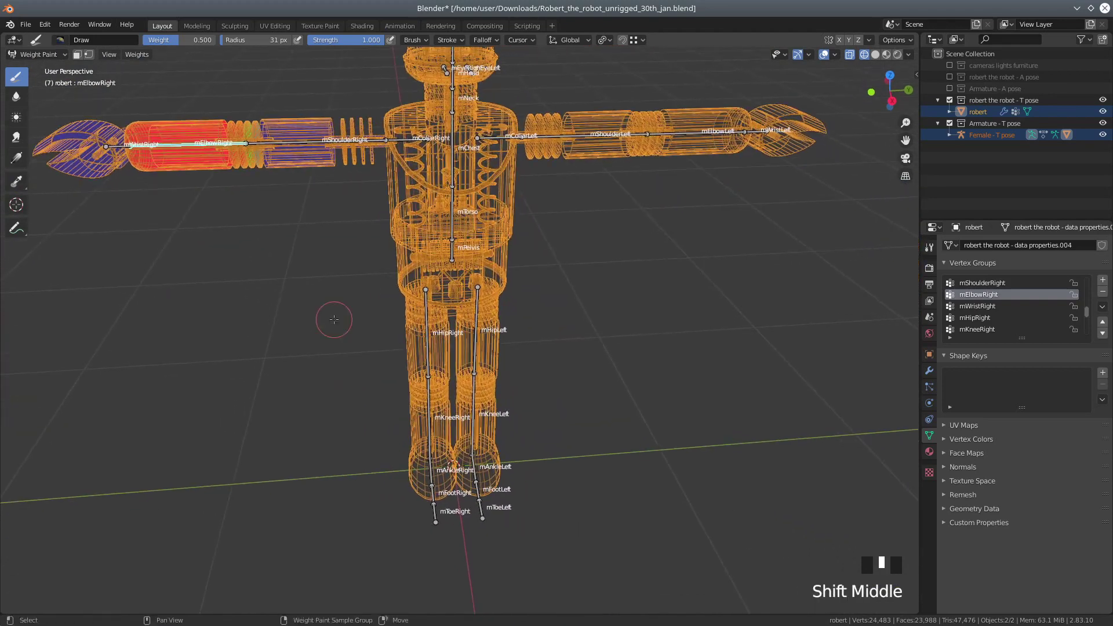
{"action": "left_click", "coordinate": [40, 55]}
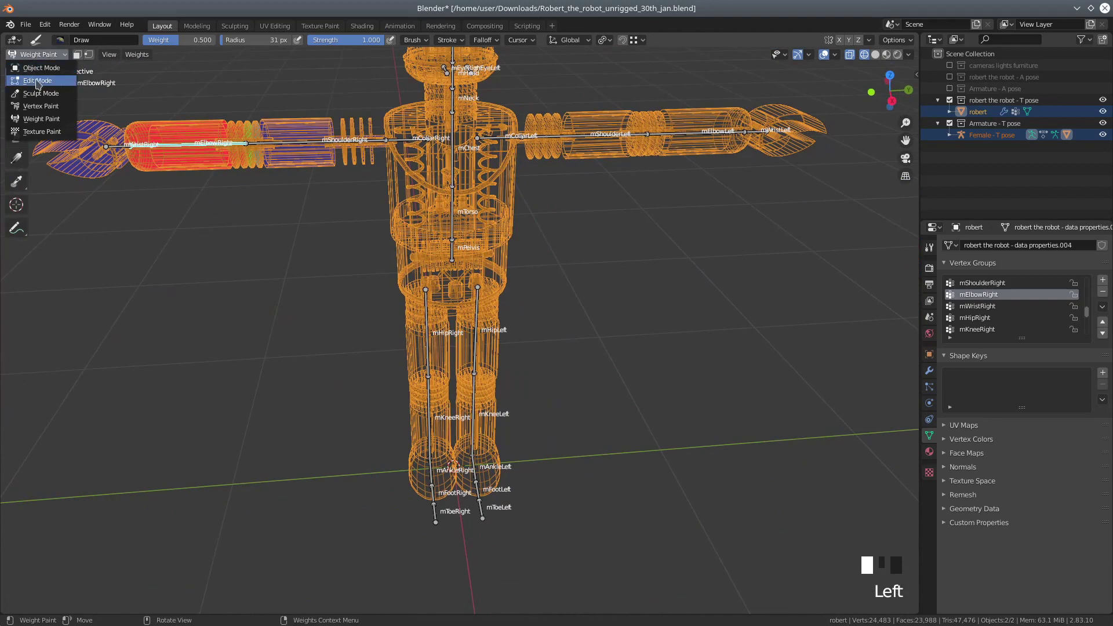
{"action": "left_click", "coordinate": [40, 83]}
{"action": "mouse_move", "coordinate": [286, 360]}
{"action": "middle_mouse_down"}
{"action": "mouse_move", "coordinate": [280, 325]}
{"action": "mouse_move", "coordinate": [301, 363]}
{"action": "middle_mouse_up"}
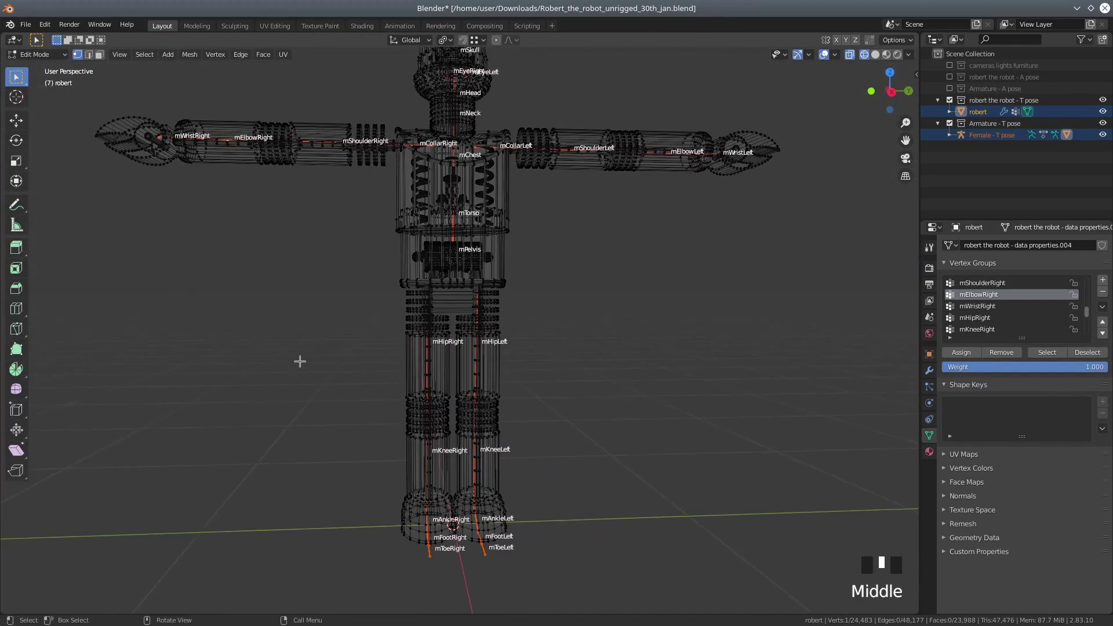
{"action": "scroll", "coordinate": [321, 411], "scroll_direction": "up", "scroll_amount": 2}
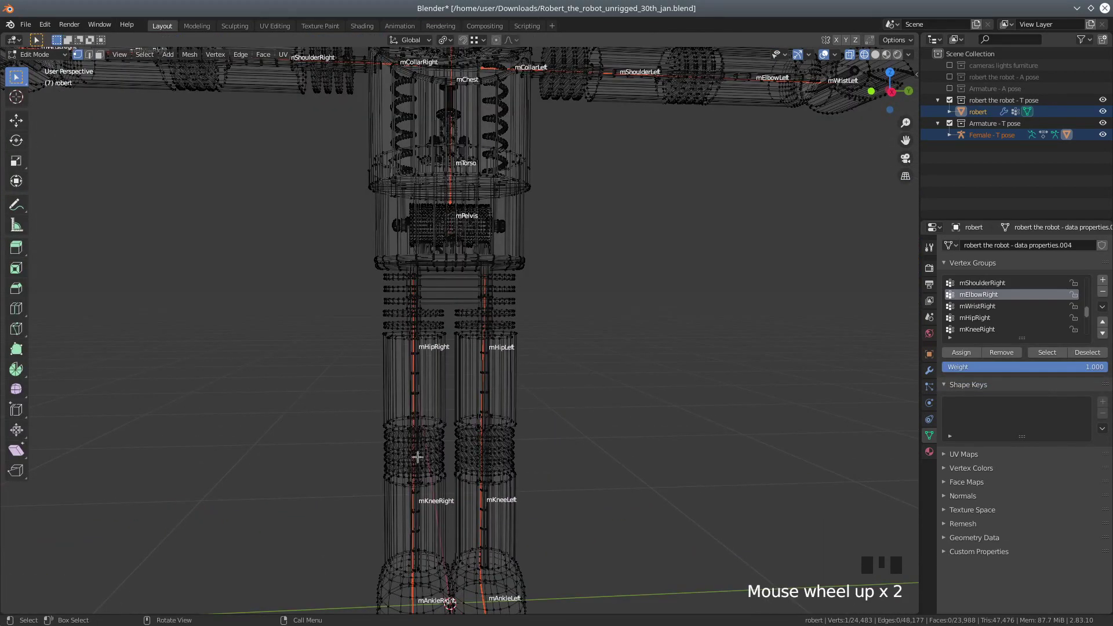
{"action": "scroll", "coordinate": [433, 464], "scroll_direction": "down", "scroll_amount": 1}
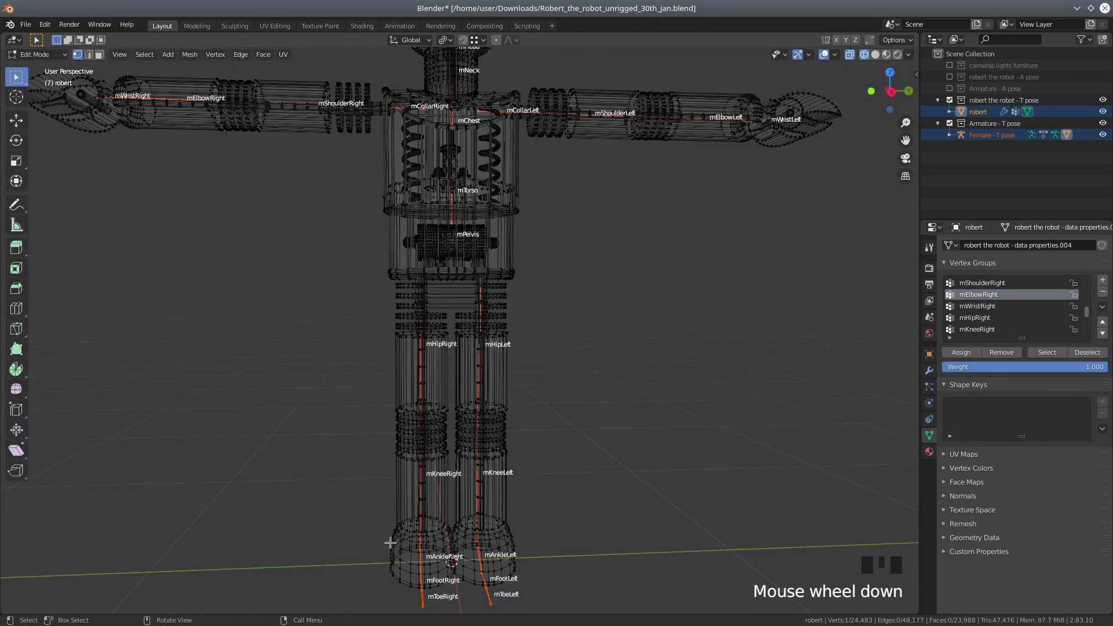
Select the linked mesh parts of the right foot, shin, knee rings and thigh, along with the inner rods
{"action": "key", "text": "l"}
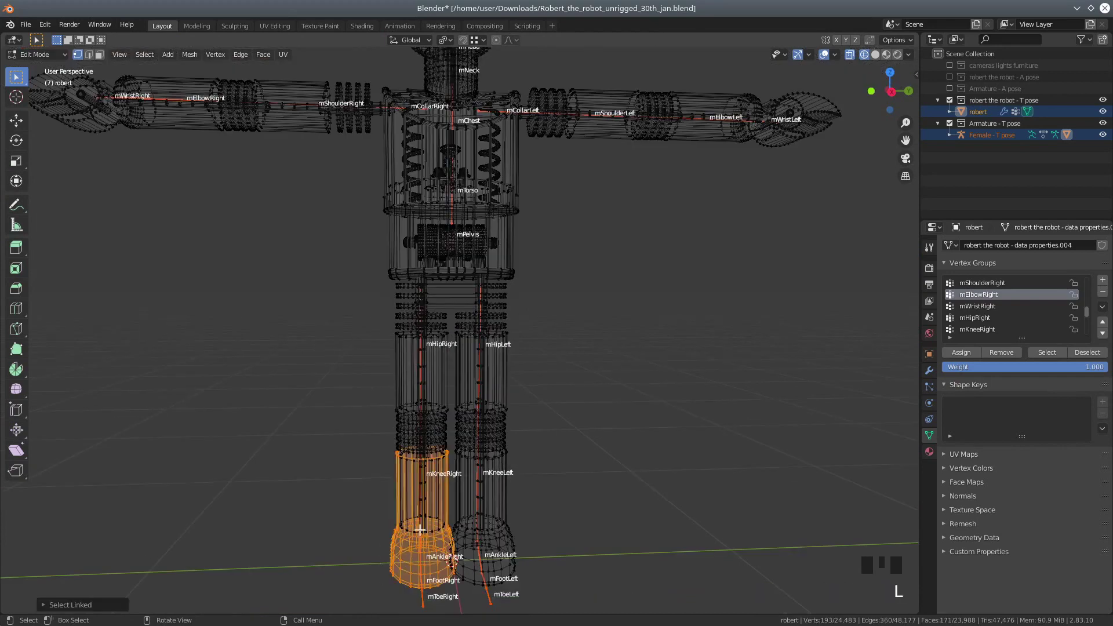
{"action": "key", "text": "l"}
{"action": "key", "text": "l"}
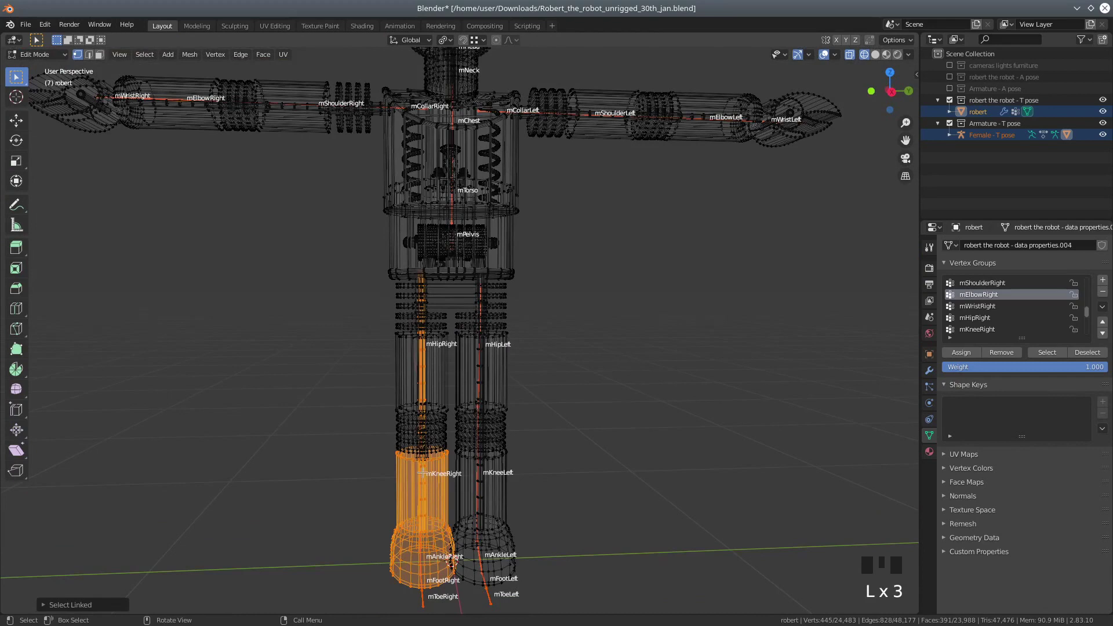
{"action": "key", "text": "l"}
{"action": "key", "text": "l"}
{"action": "key", "text": "l"}
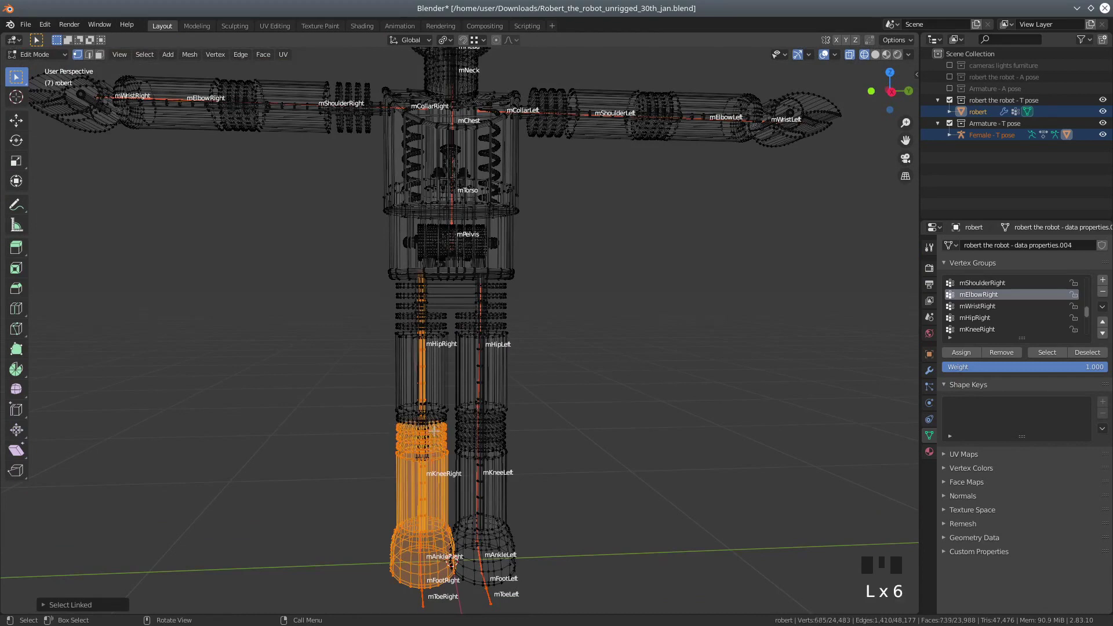
{"action": "key", "text": "l"}
{"action": "key", "text": "l"}
{"action": "key", "text": "l"}
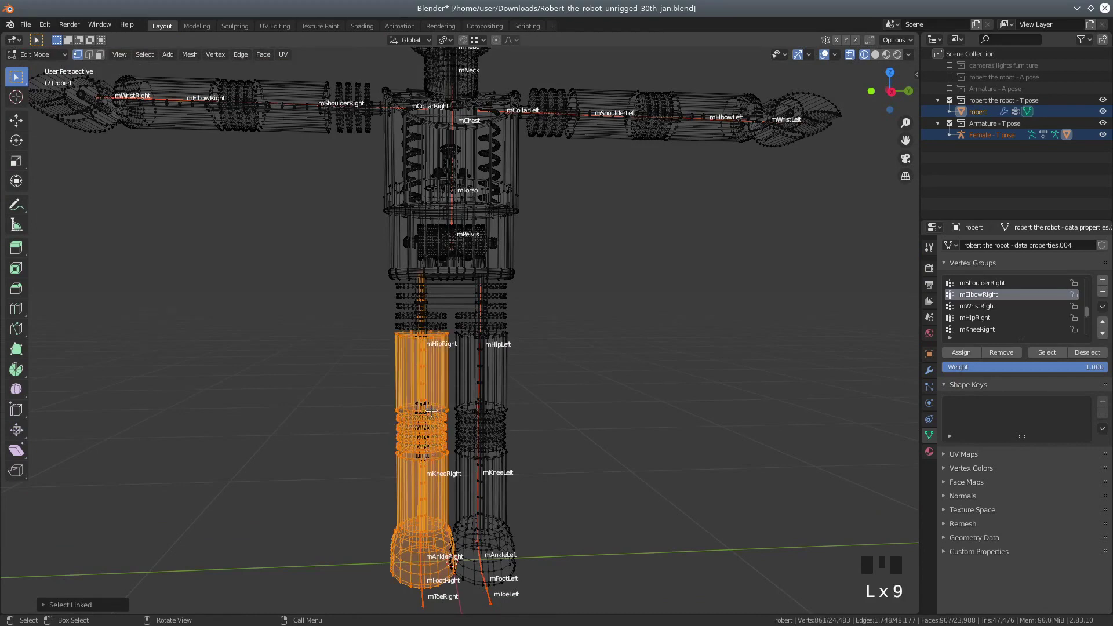
Add the five linked rings between the right thigh and the pelvis to the selection, including those spanning both legs
{"action": "scroll", "coordinate": [302, 367], "scroll_direction": "up", "scroll_amount": 3}
{"action": "key", "text": "l"}
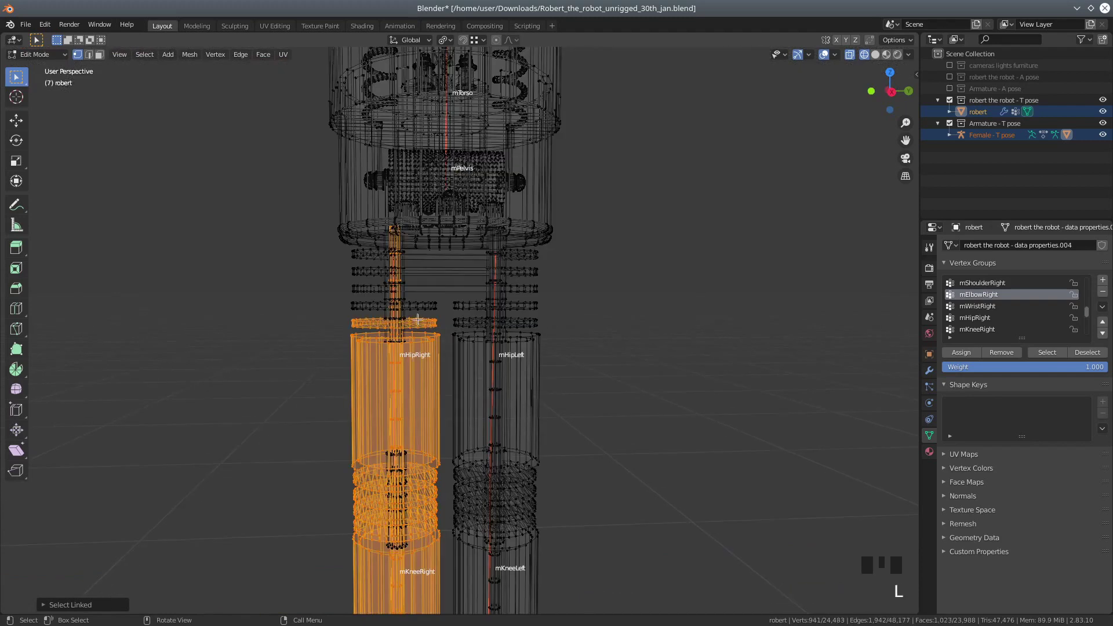
{"action": "key", "text": "l"}
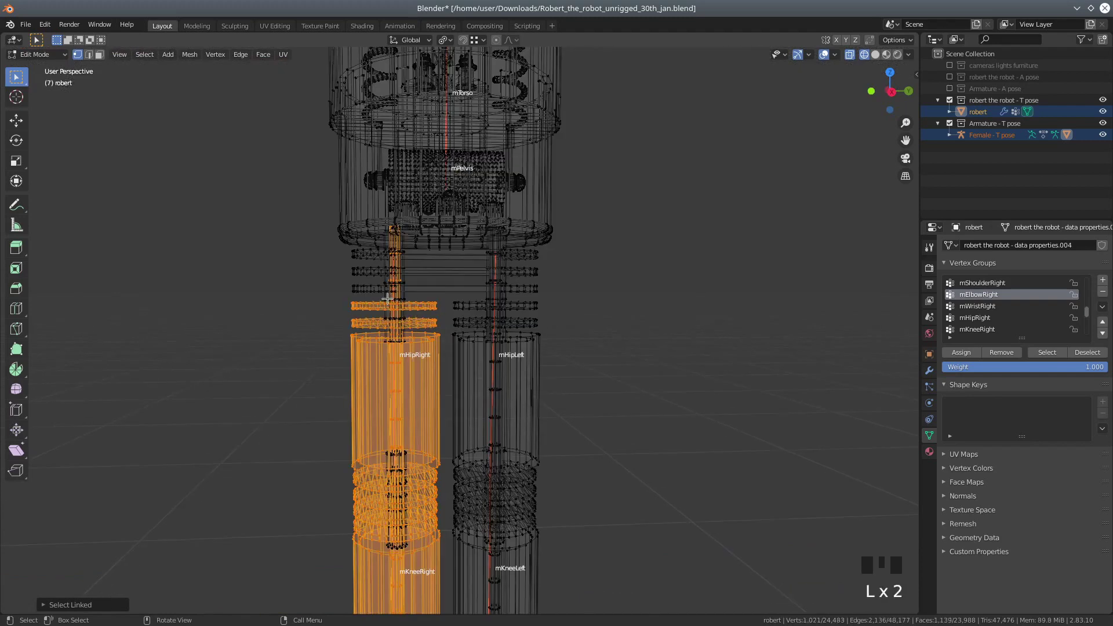
{"action": "key", "text": "l"}
{"action": "key", "text": "l"}
{"action": "key", "text": "l"}
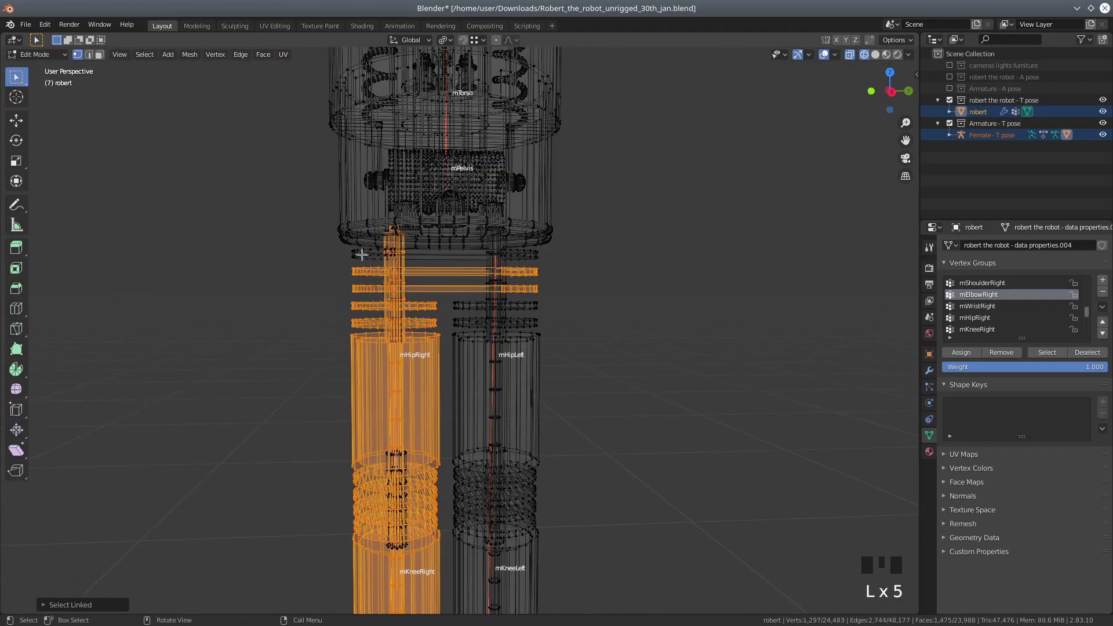
{"action": "key", "text": "l"}
Add the unselected inner tube inside the right knee joint to the mesh selection
{"action": "middle_click_drag", "start_coordinate": [404, 338], "coordinate": [546, 297]}
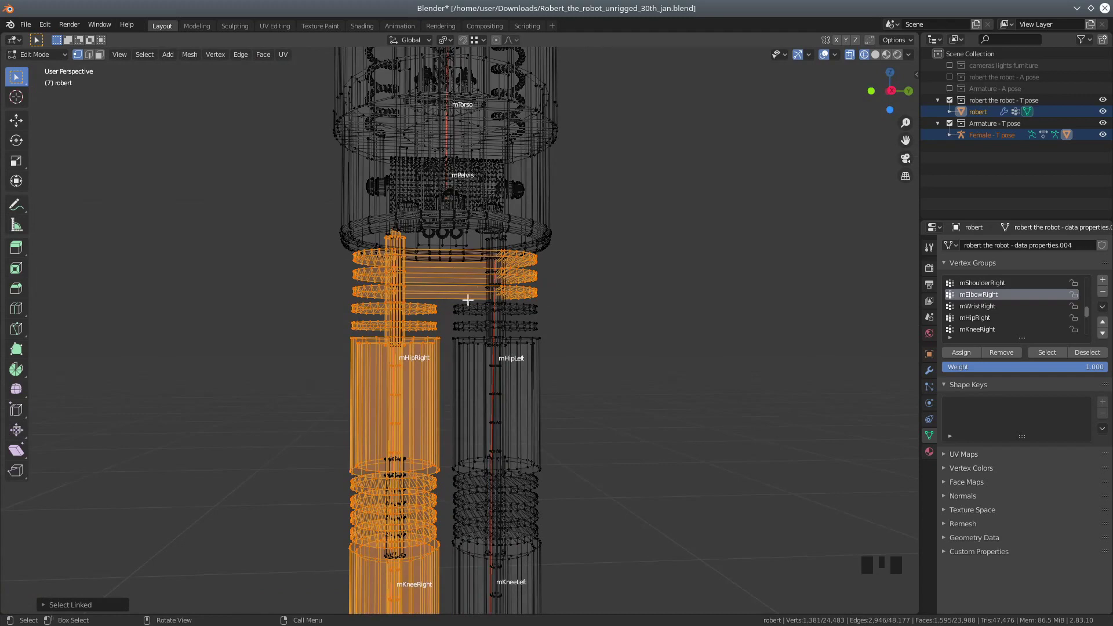
{"action": "scroll", "coordinate": [477, 353], "scroll_direction": "down", "scroll_amount": 3}
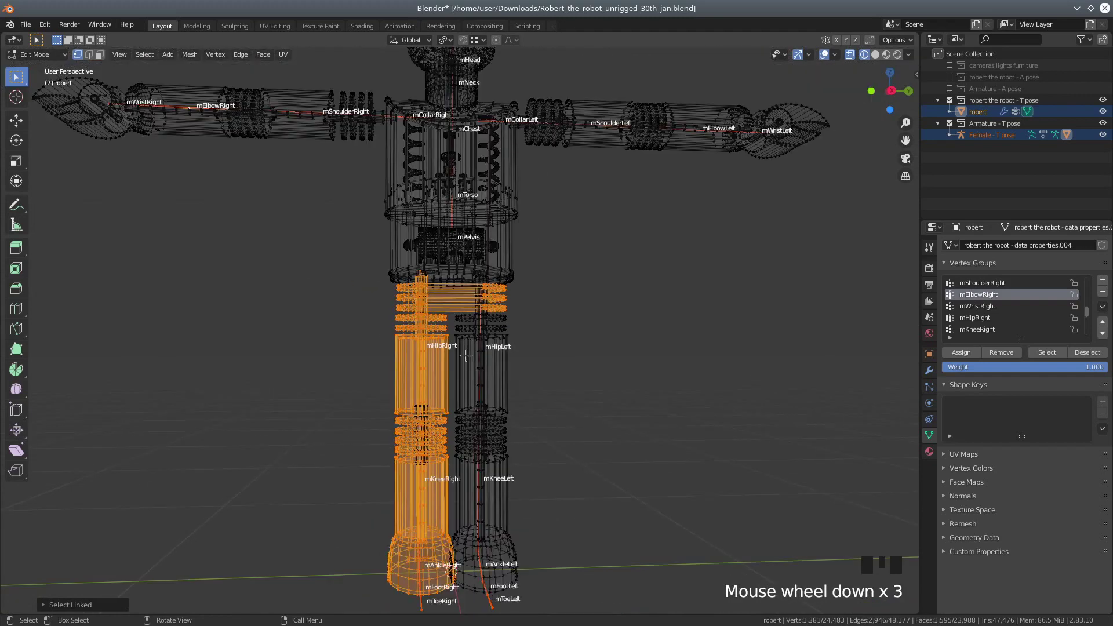
{"action": "scroll", "coordinate": [466, 474], "scroll_direction": "up", "scroll_amount": 3}
{"action": "middle_click_drag", "start_coordinate": [459, 485], "coordinate": [434, 343], "text": "shift"}
{"action": "scroll", "coordinate": [429, 345], "scroll_direction": "up", "scroll_amount": 2}
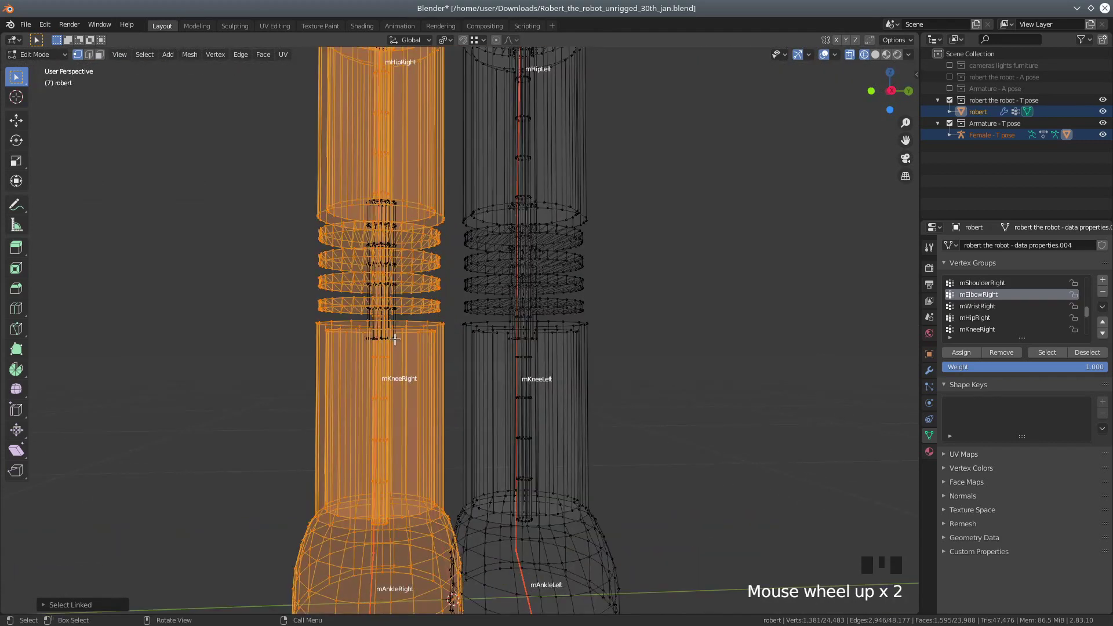
{"action": "key", "text": "l"}
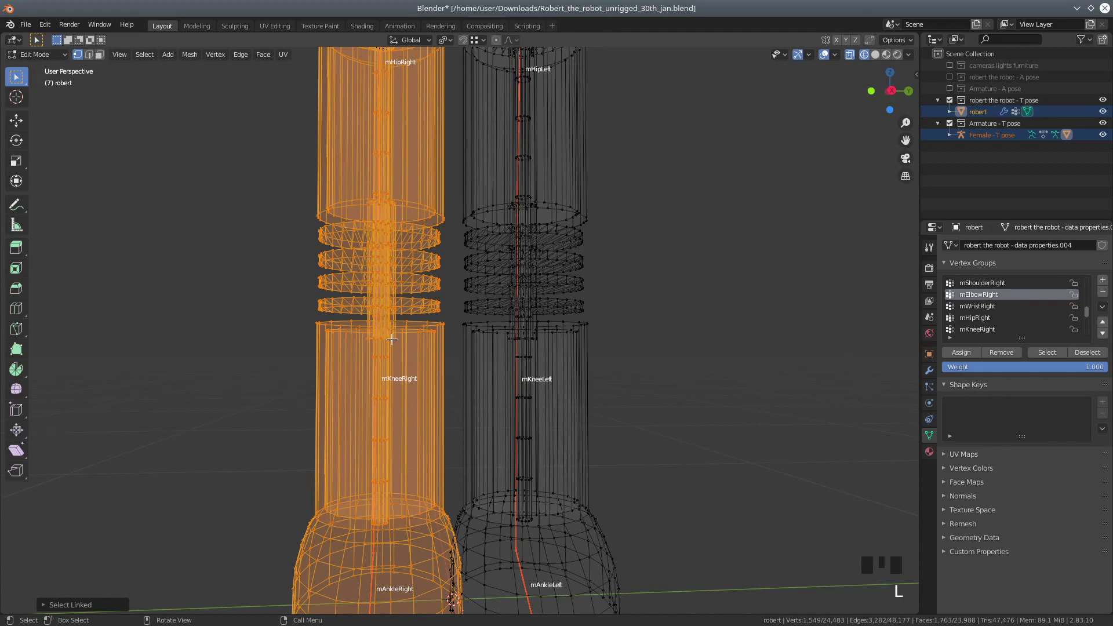
Add the unselected inner tube at the right hip joint to the mesh selection
{"action": "scroll", "coordinate": [392, 340], "scroll_direction": "down", "scroll_amount": 3}
{"action": "middle_click_drag", "start_coordinate": [401, 328], "coordinate": [432, 352]}
{"action": "scroll", "coordinate": [378, 358], "scroll_direction": "up", "scroll_amount": 2}
{"action": "scroll", "coordinate": [417, 395], "scroll_direction": "up", "scroll_amount": 1}
{"action": "scroll", "coordinate": [418, 395], "scroll_direction": "up", "scroll_amount": 1}
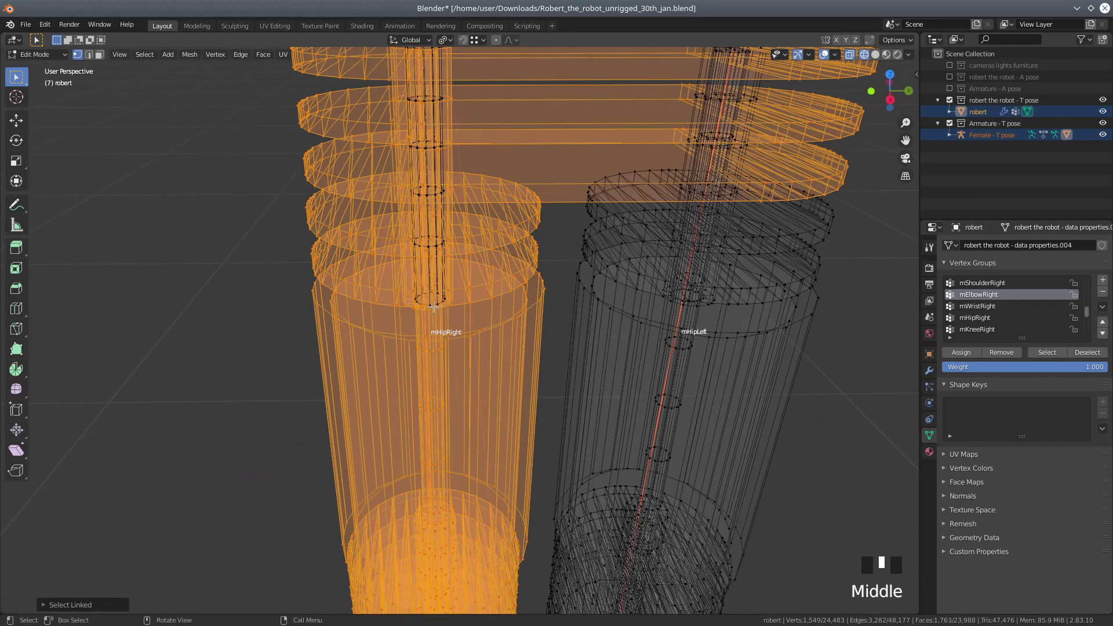
{"action": "key", "text": "l"}
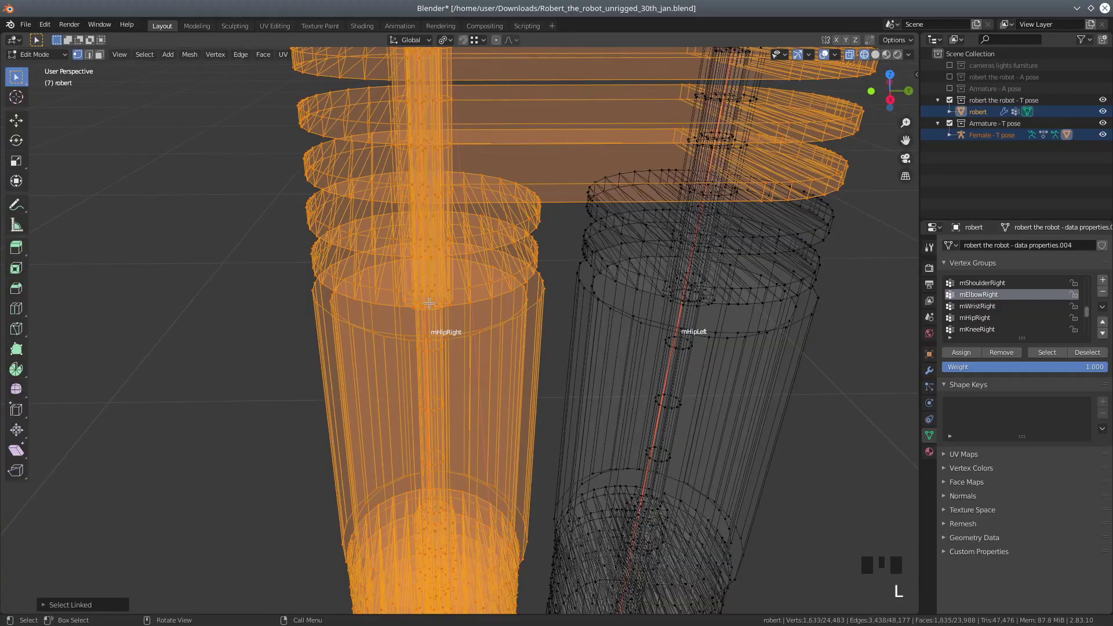
In right orthographic view, switch the robot mesh from Edit Mode through Object Mode to Weight Paint mode
{"action": "scroll", "coordinate": [423, 354], "scroll_direction": "down", "scroll_amount": 3}
{"action": "mouse_move", "coordinate": [429, 354]}
{"action": "middle_mouse_down"}
{"action": "mouse_move", "coordinate": [483, 370]}
{"action": "mouse_move", "coordinate": [422, 320]}
{"action": "mouse_move", "coordinate": [443, 349]}
{"action": "middle_mouse_up"}
{"action": "scroll", "coordinate": [422, 320], "scroll_direction": "down", "scroll_amount": 3}
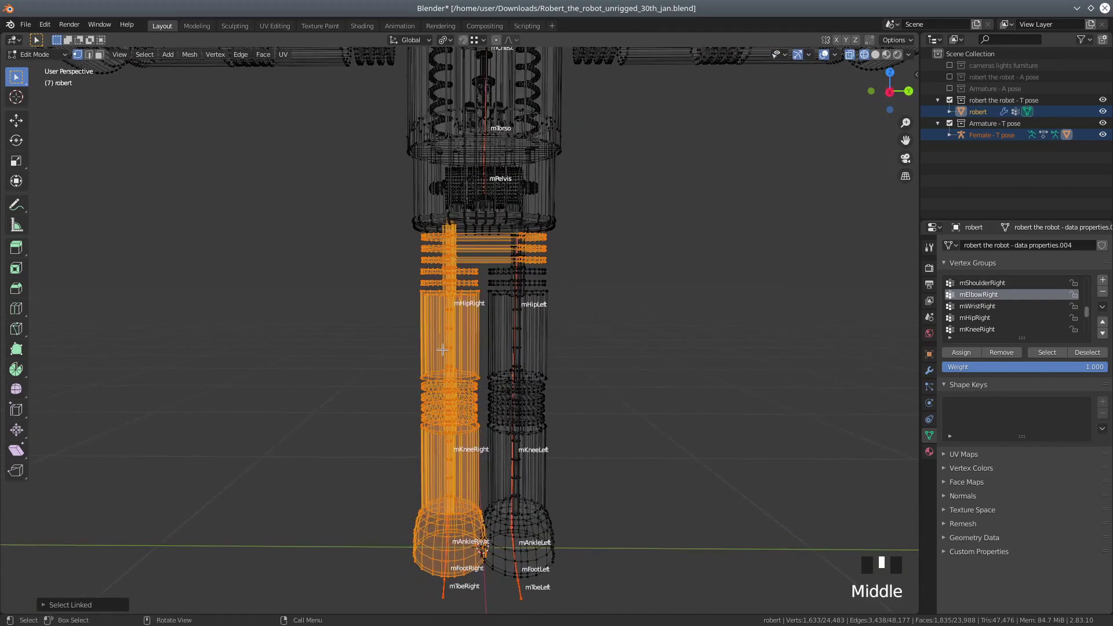
{"action": "key", "text": "KP_3"}
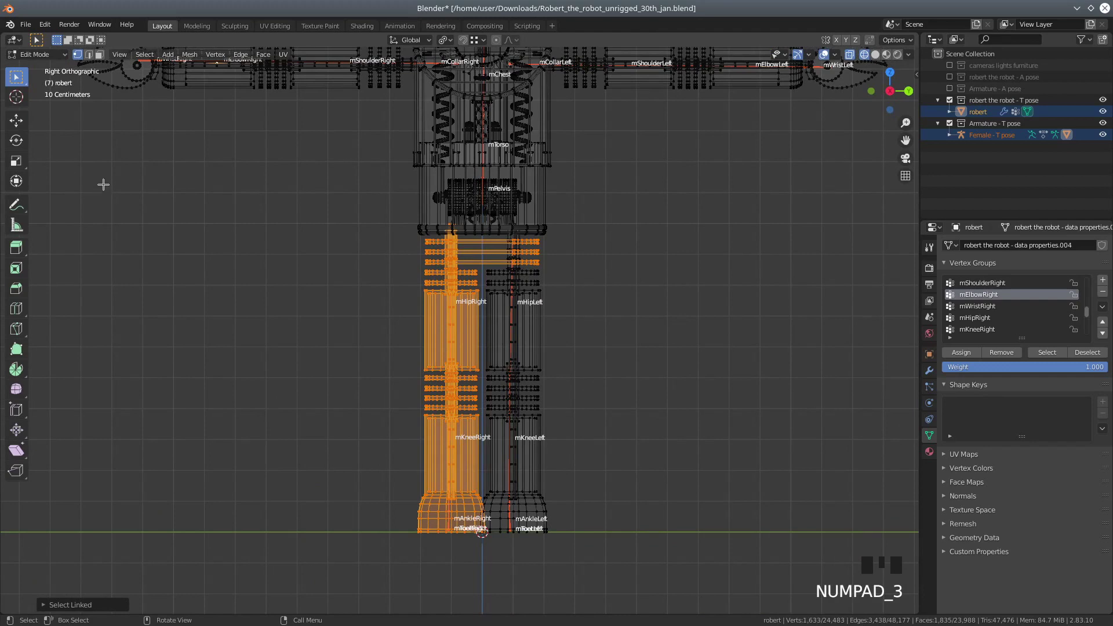
{"action": "left_click", "coordinate": [35, 55]}
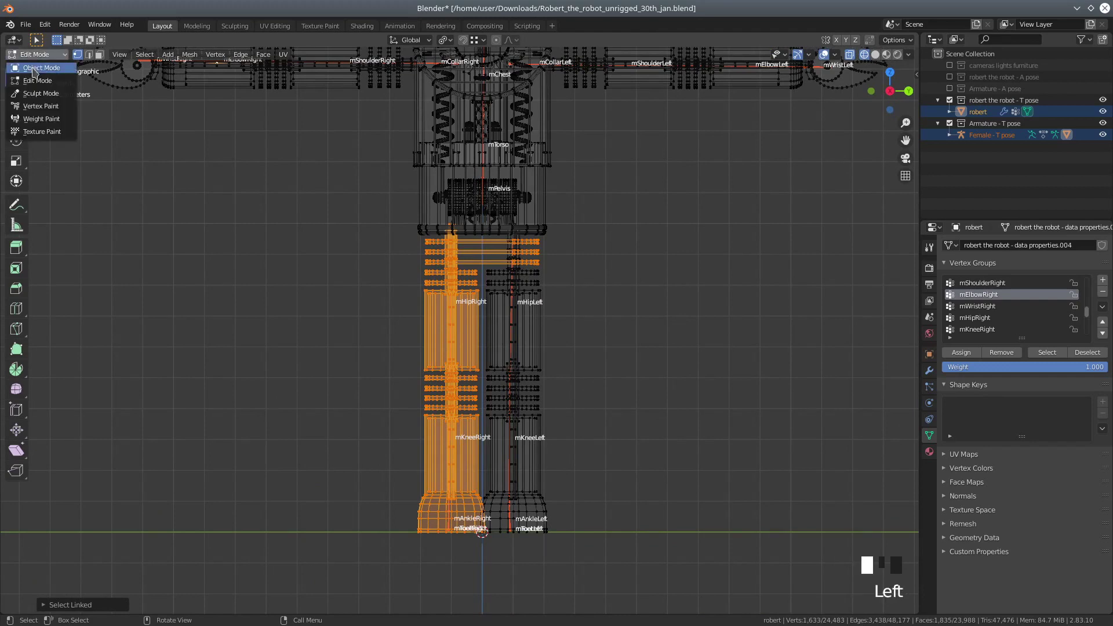
{"action": "left_click", "coordinate": [34, 70]}
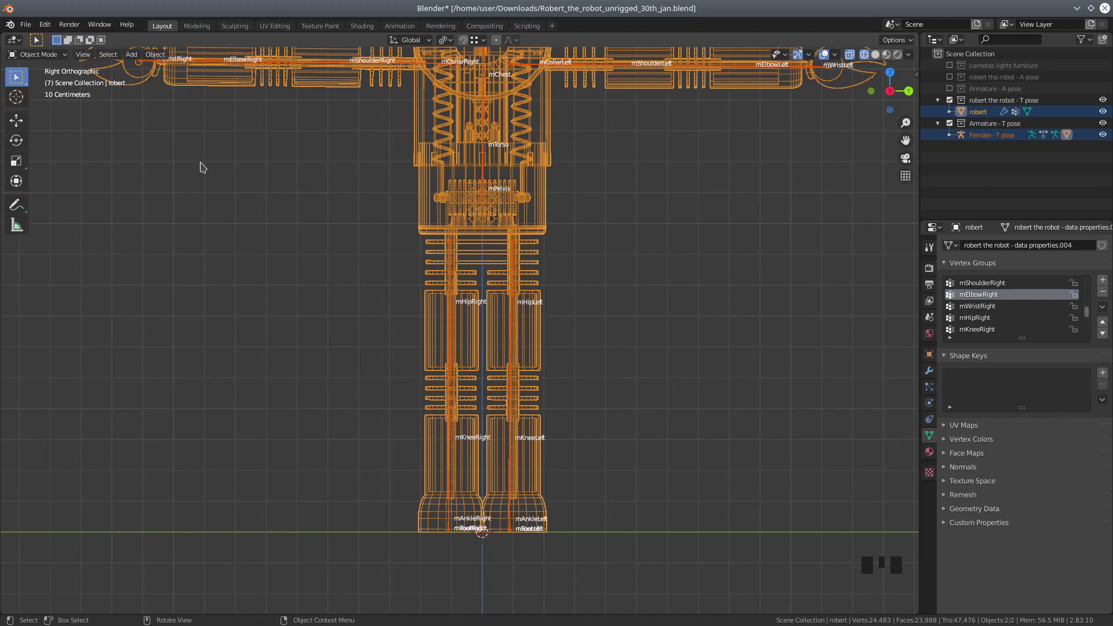
{"action": "left_click", "coordinate": [38, 55]}
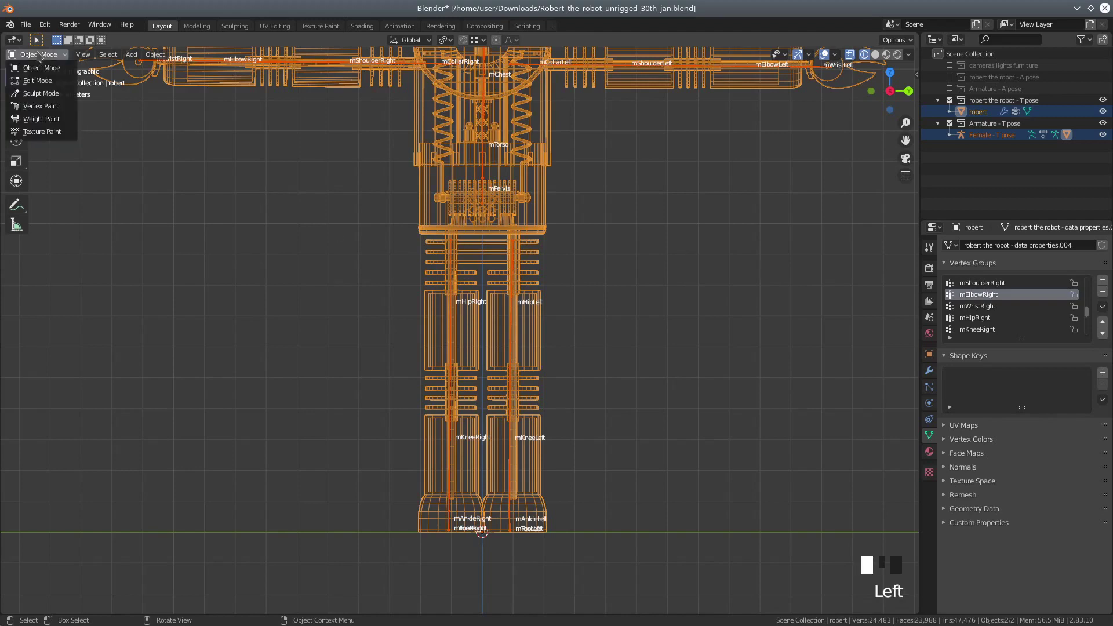
{"action": "left_click", "coordinate": [41, 118]}
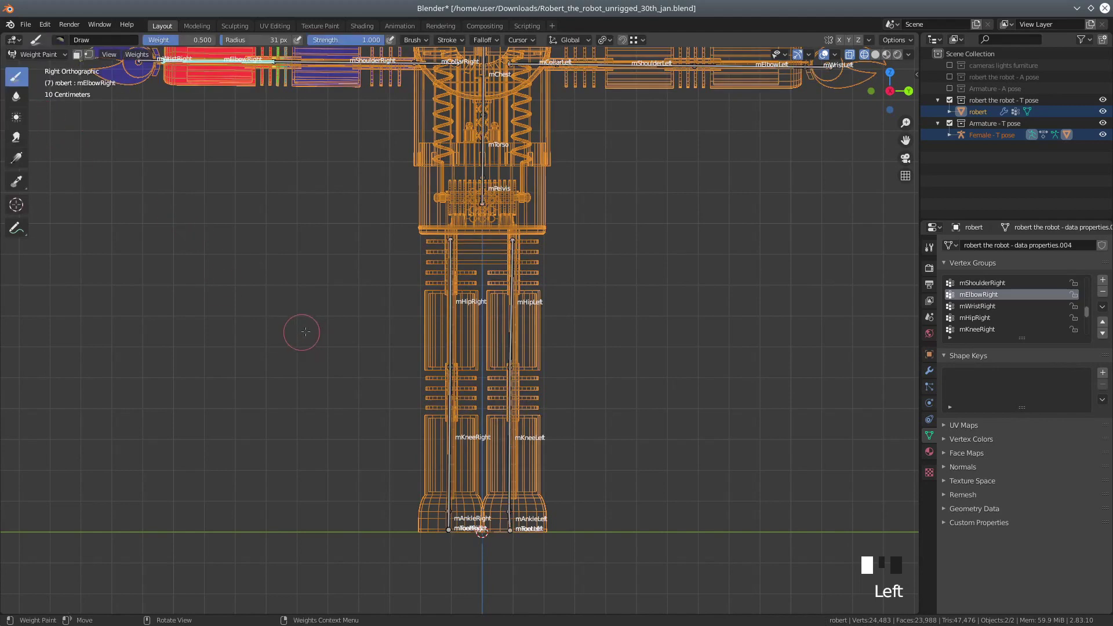
Select the mAnkleRight bone in the right foot and add the mFootRight bone to the selection
{"action": "scroll", "coordinate": [473, 420], "scroll_direction": "up", "scroll_amount": 1}
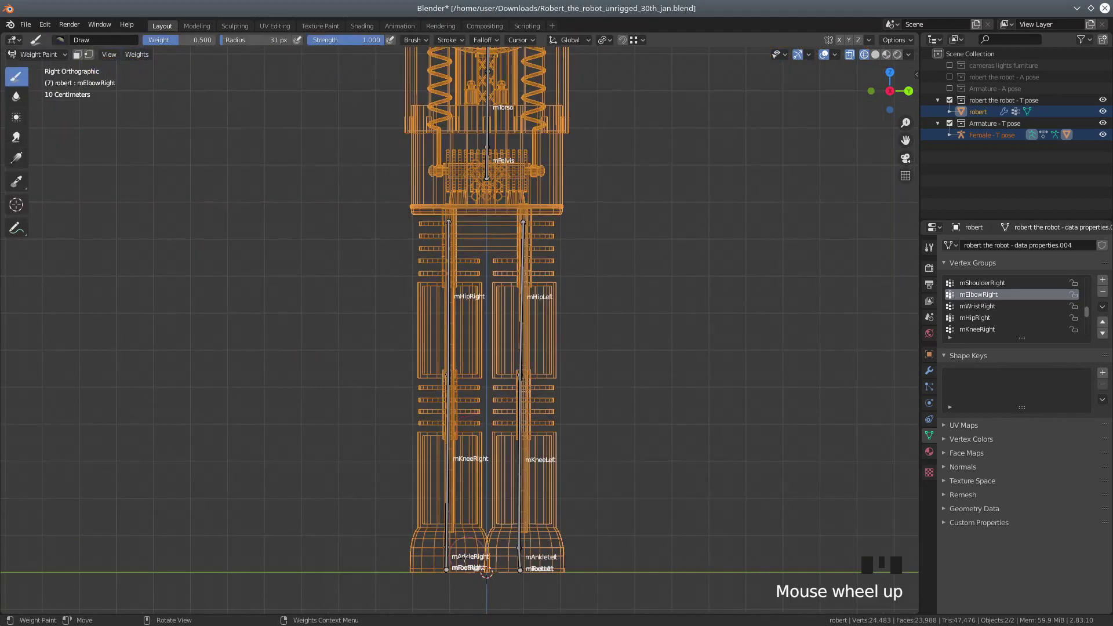
{"action": "middle_click_drag", "start_coordinate": [506, 516], "coordinate": [454, 329], "text": "shift"}
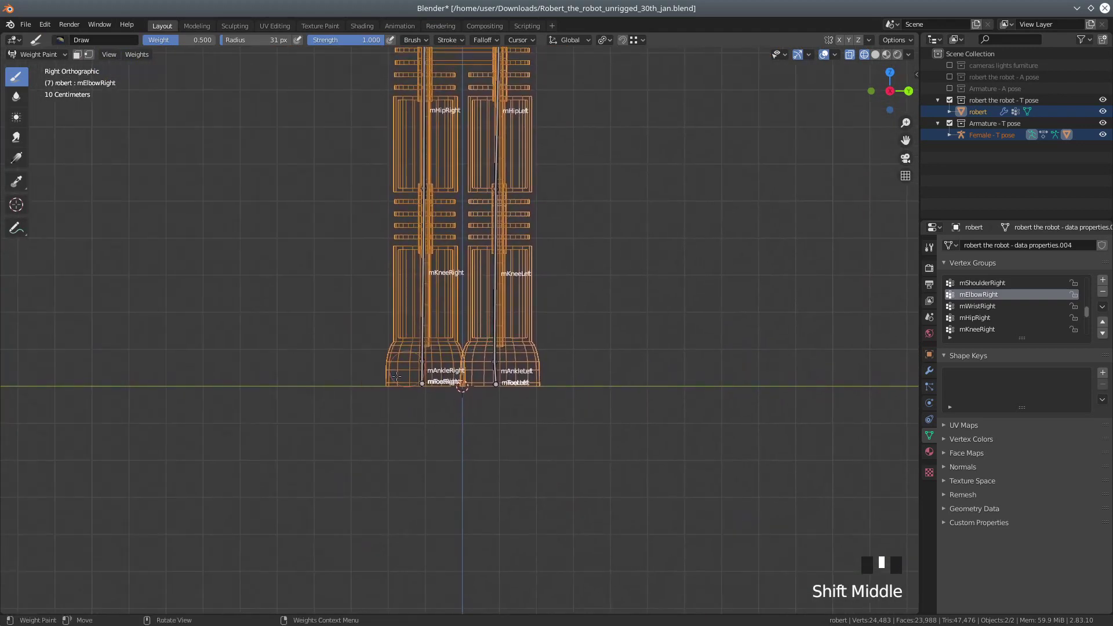
{"action": "scroll", "coordinate": [393, 378], "scroll_direction": "up", "scroll_amount": 2}
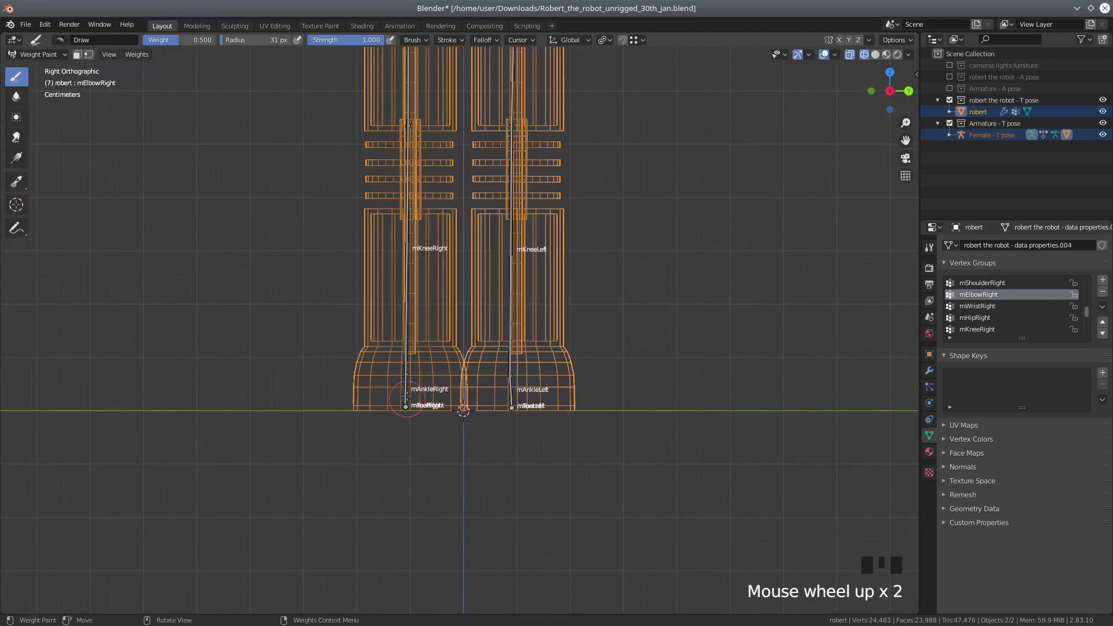
{"action": "middle_click_drag", "start_coordinate": [405, 394], "coordinate": [487, 464]}
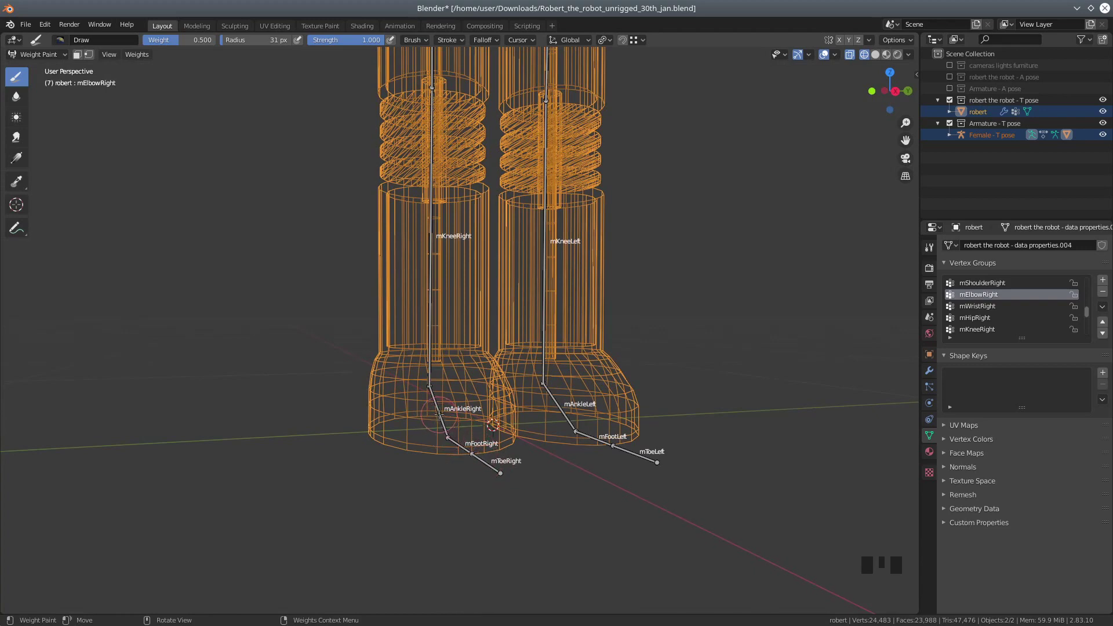
{"action": "left_click", "coordinate": [439, 414], "text": "shift"}
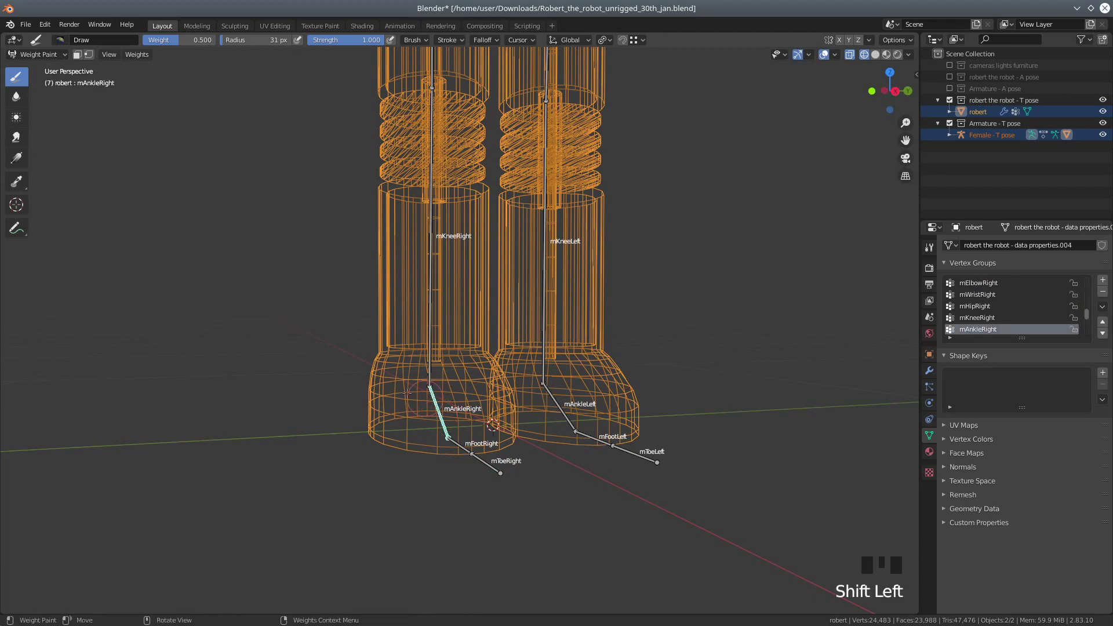
{"action": "scroll", "coordinate": [407, 393], "scroll_direction": "down", "scroll_amount": 5}
{"action": "middle_click_drag", "start_coordinate": [380, 368], "coordinate": [492, 350]}
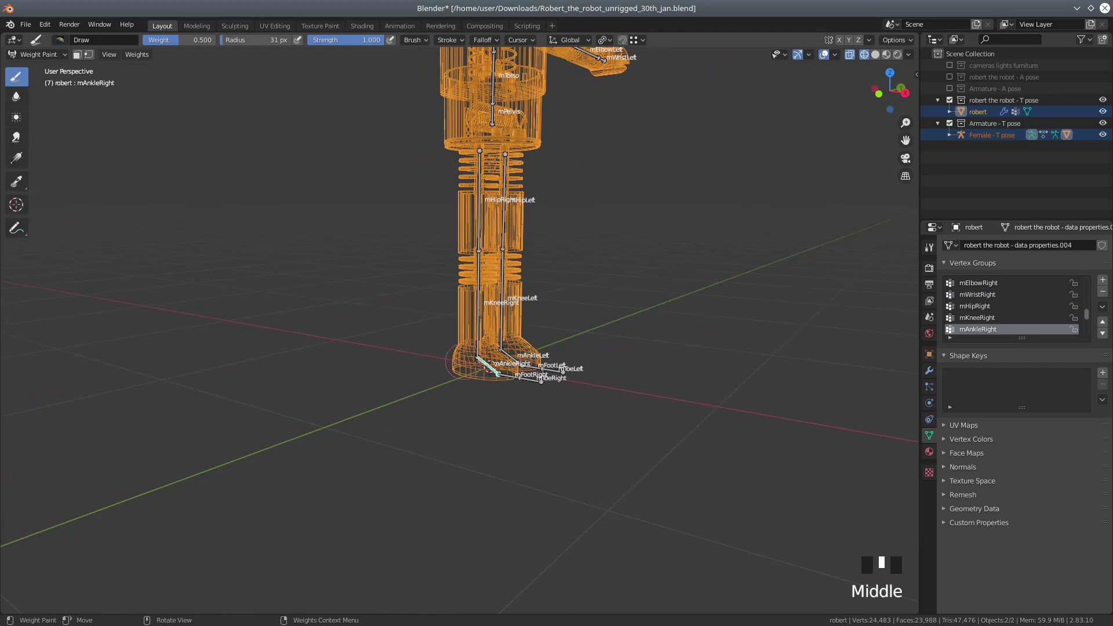
{"action": "scroll", "coordinate": [491, 407], "scroll_direction": "up", "scroll_amount": 3}
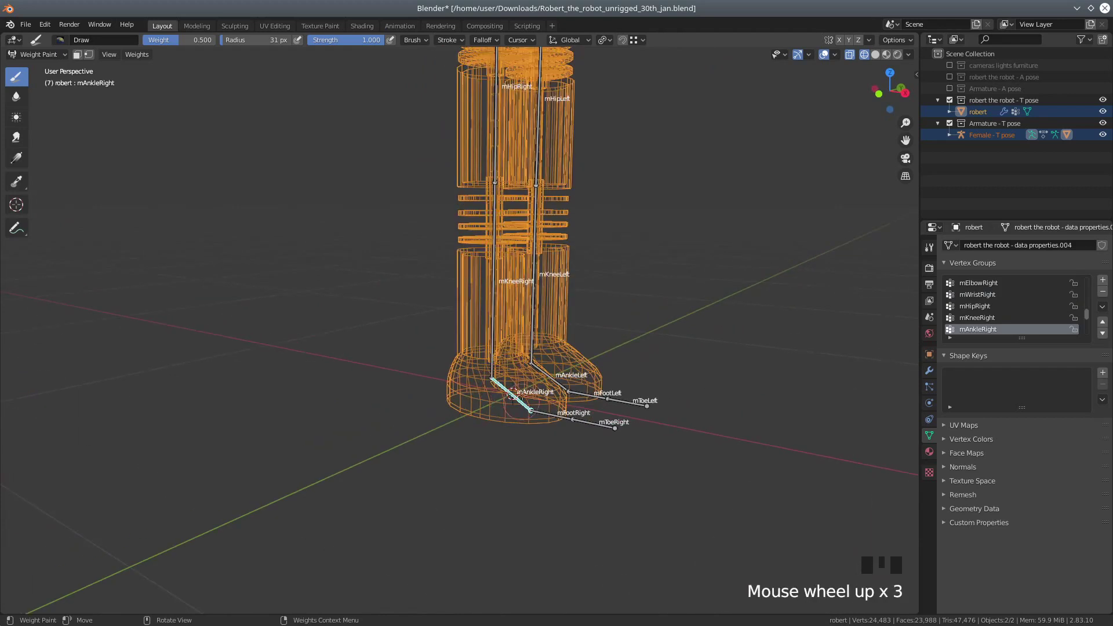
{"action": "left_click", "coordinate": [548, 414], "text": "shift"}
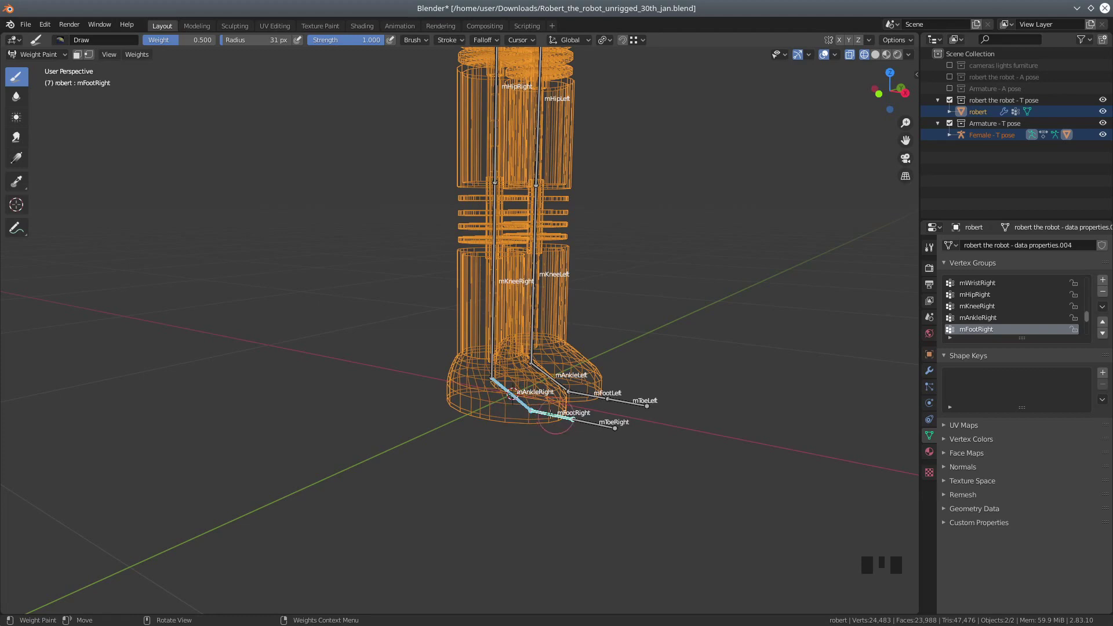
Add the mKneeRight bone in the right shin to the selected foot bones
{"action": "mouse_move", "coordinate": [490, 399]}
{"action": "middle_mouse_down"}
{"action": "mouse_move", "coordinate": [497, 417]}
{"action": "mouse_move", "coordinate": [472, 393]}
{"action": "mouse_move", "coordinate": [487, 396]}
{"action": "middle_mouse_up"}
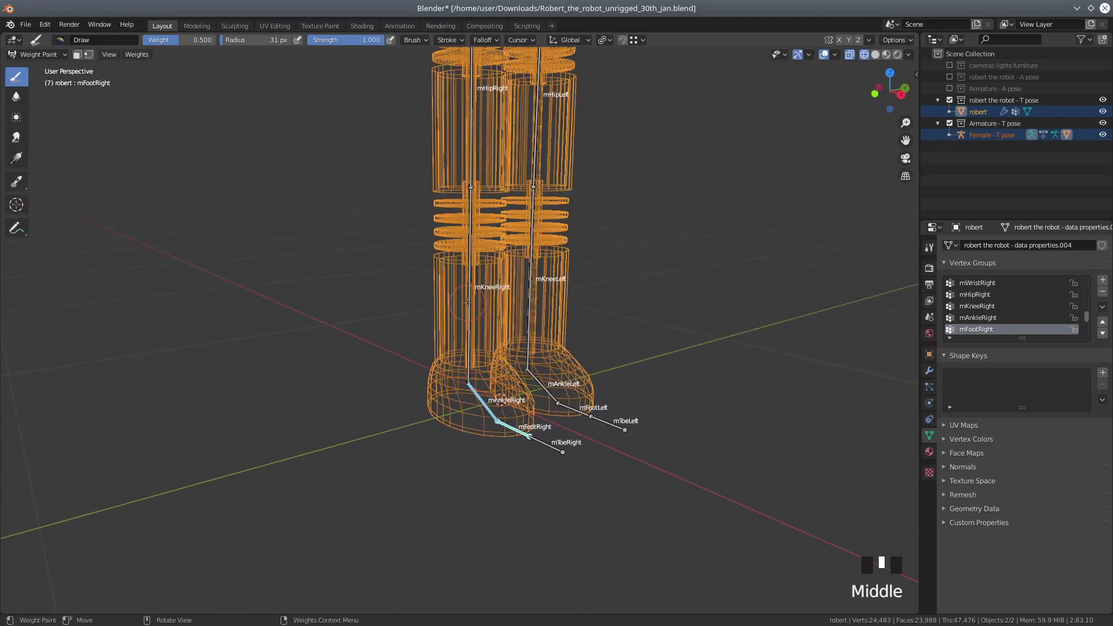
{"action": "key", "text": "shift"}
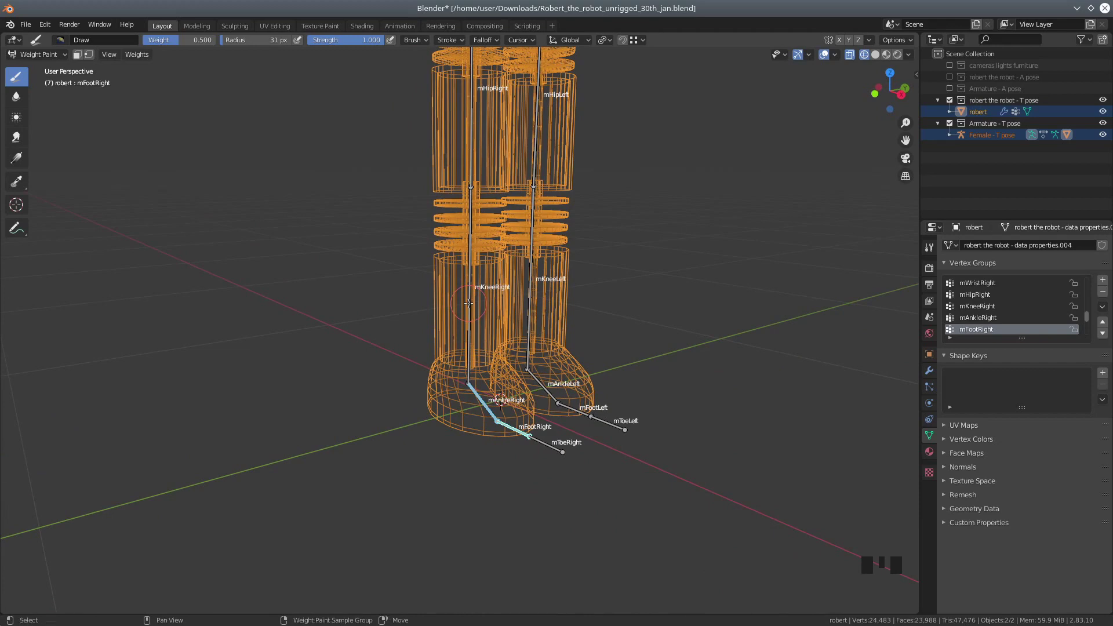
{"action": "left_click", "coordinate": [468, 302], "text": "shift"}
{"action": "middle_click_drag", "start_coordinate": [469, 302], "coordinate": [455, 359]}
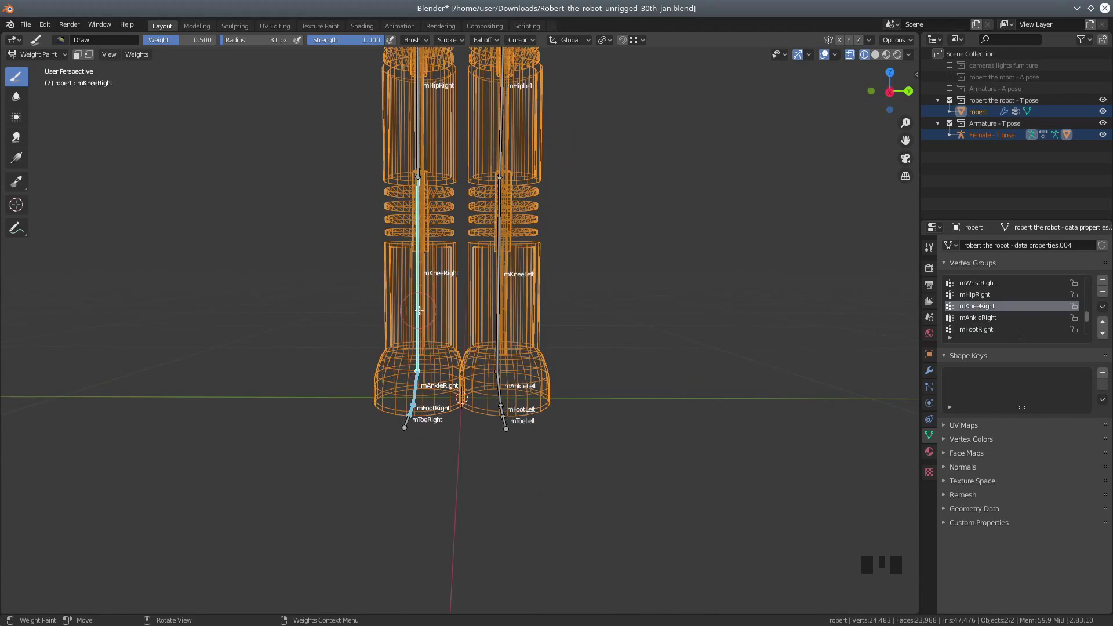
Clear the bone selection and select only the mKneeRight bone
{"action": "key", "text": "a"}
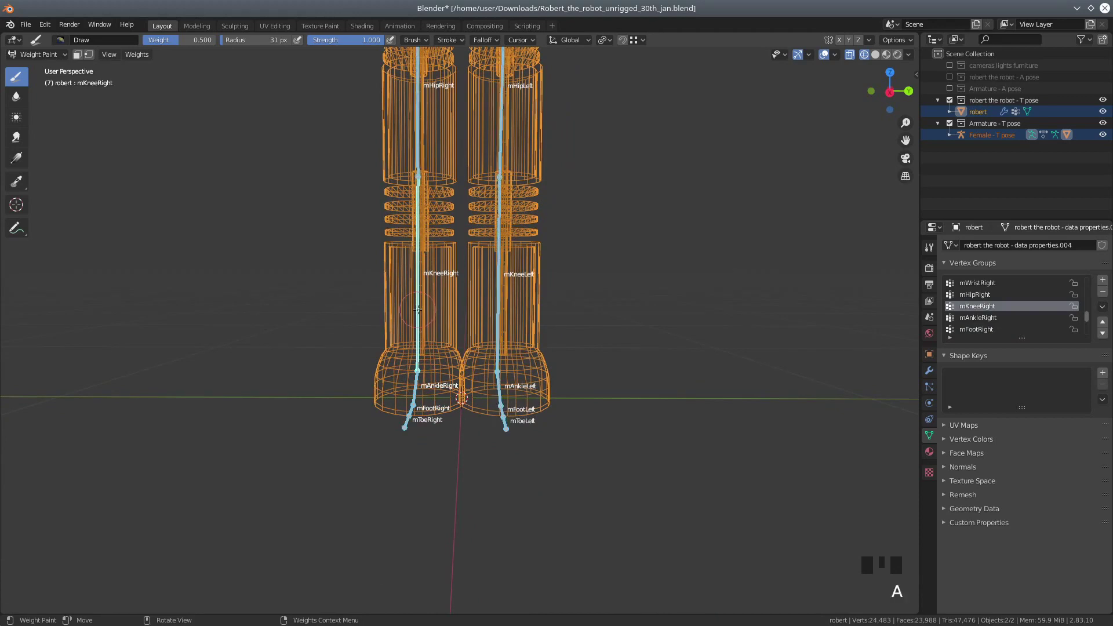
{"action": "key", "text": "a"}
{"action": "key", "text": "a"}
{"action": "key", "text": "a"}
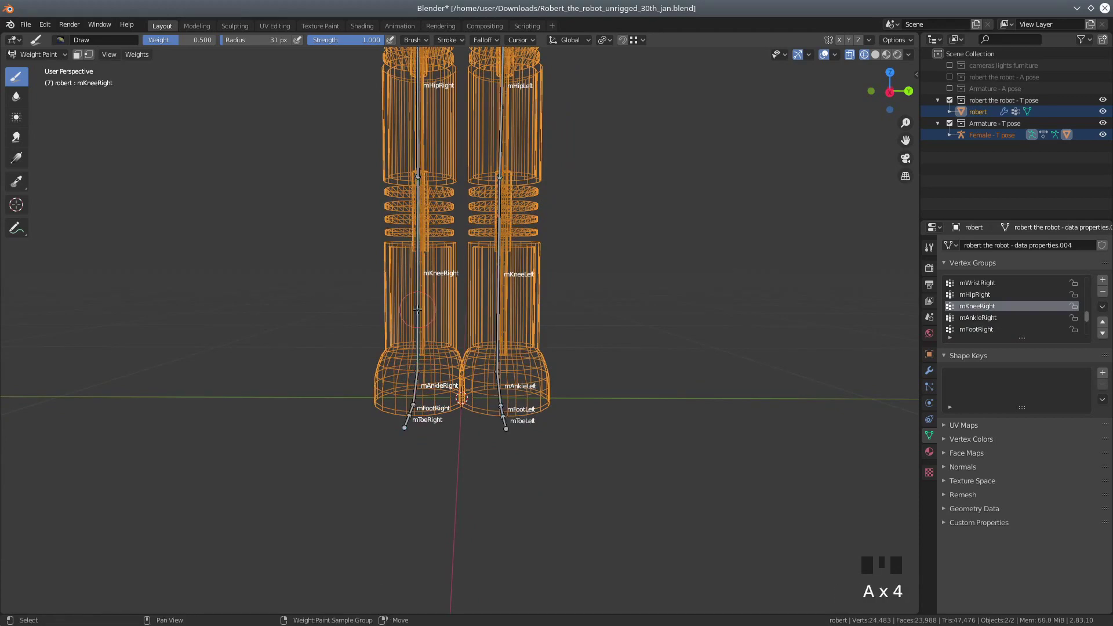
{"action": "left_click", "coordinate": [417, 309], "text": "shift"}
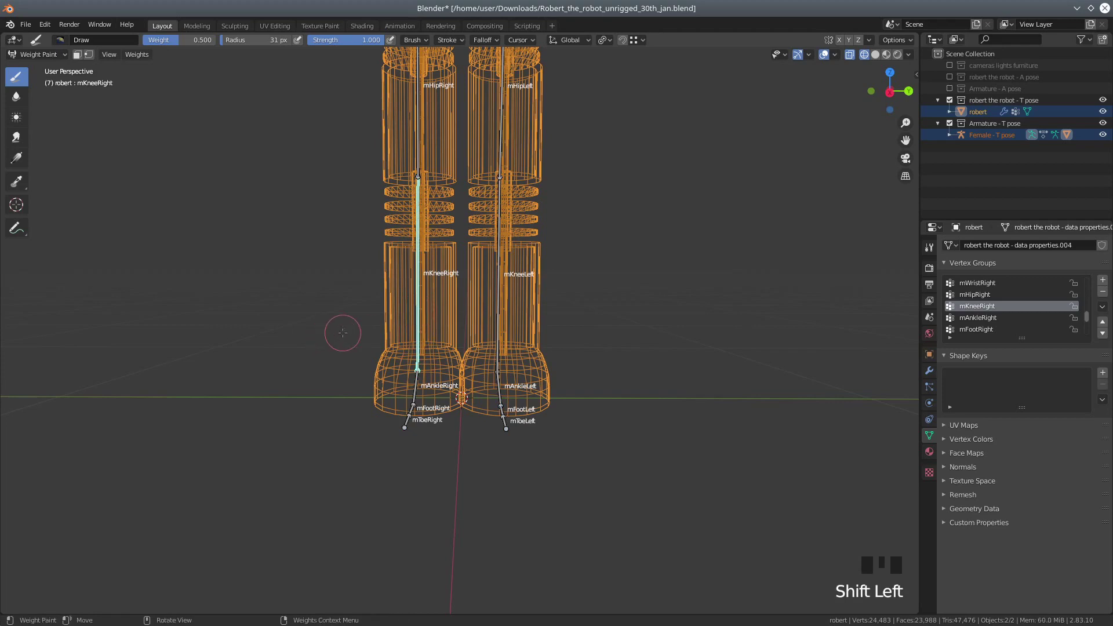
Return to right orthographic view and turn on vertex selection masking for weight painting
{"action": "key", "text": "KP_3"}
{"action": "scroll", "coordinate": [300, 400], "scroll_direction": "up", "scroll_amount": 2}
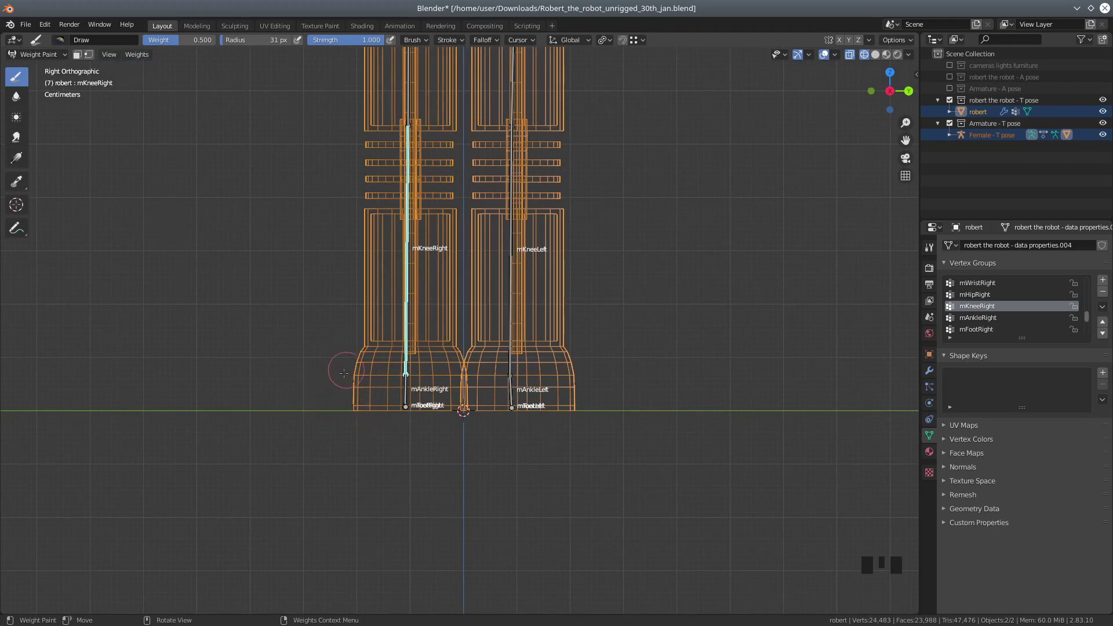
{"action": "key", "text": "v"}
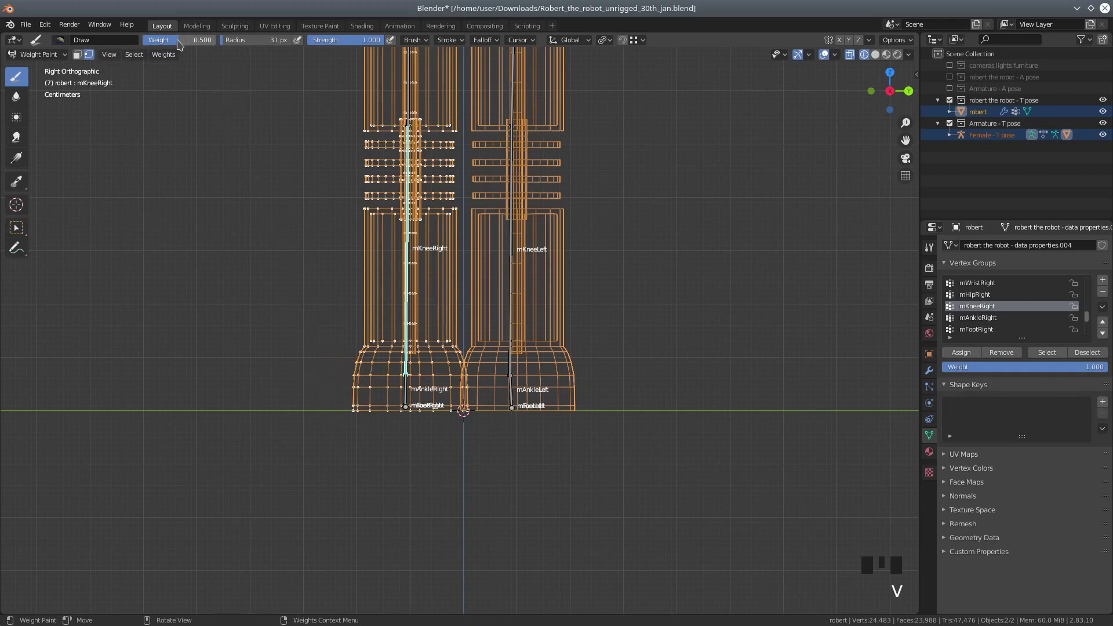
Paint the right lower leg, knee rings and foot for mKneeRight at weight 1.000 with a 55 px brush
{"action": "left_click_drag", "start_coordinate": [184, 39], "coordinate": [215, 39]}
{"action": "scroll", "coordinate": [306, 357], "scroll_direction": "up", "scroll_amount": 2}
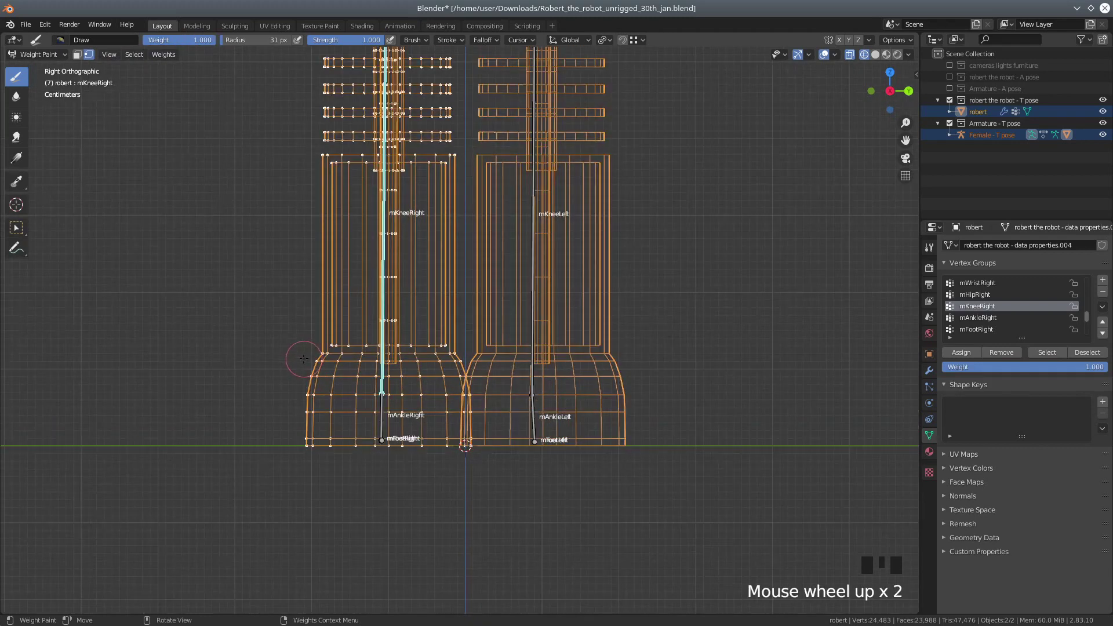
{"action": "key", "text": "f"}
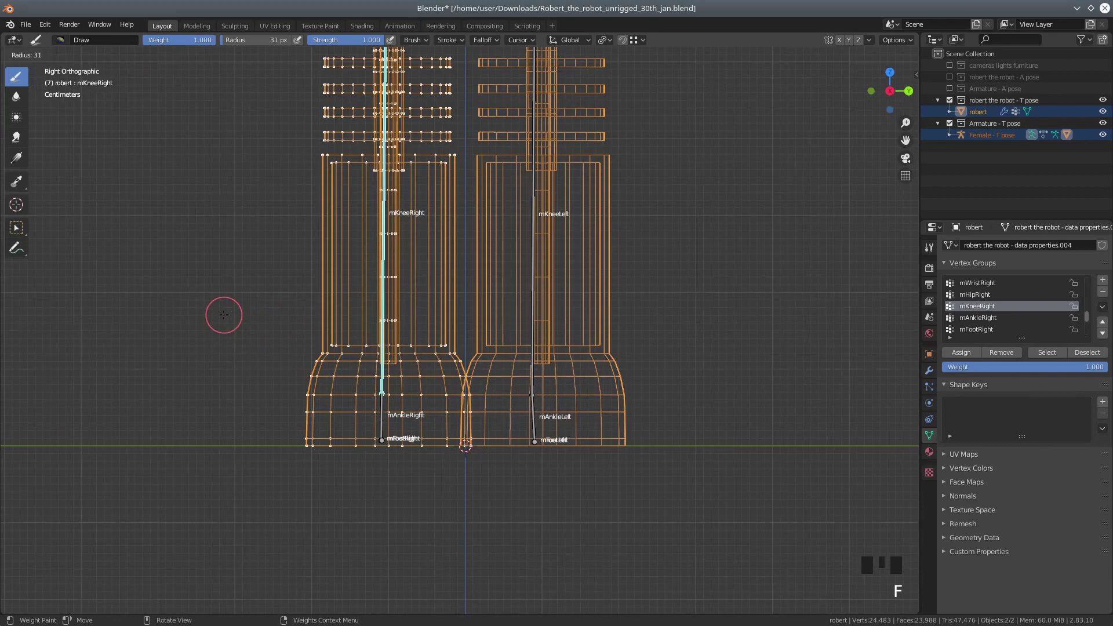
{"action": "left_click", "coordinate": [238, 322]}
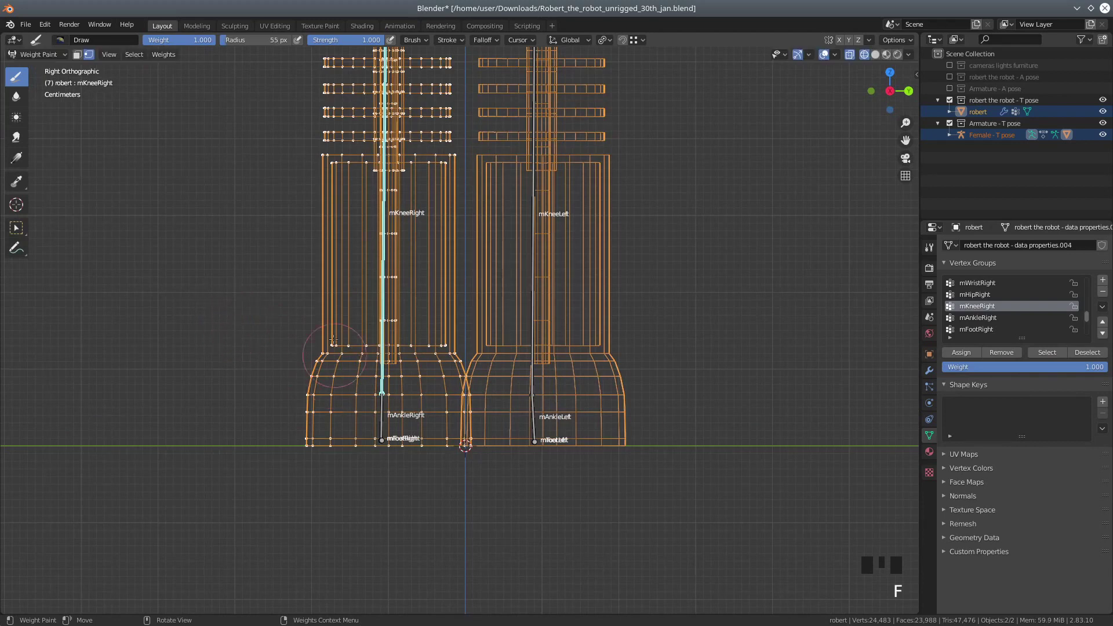
{"action": "scroll", "coordinate": [293, 217], "scroll_direction": "down", "scroll_amount": 1}
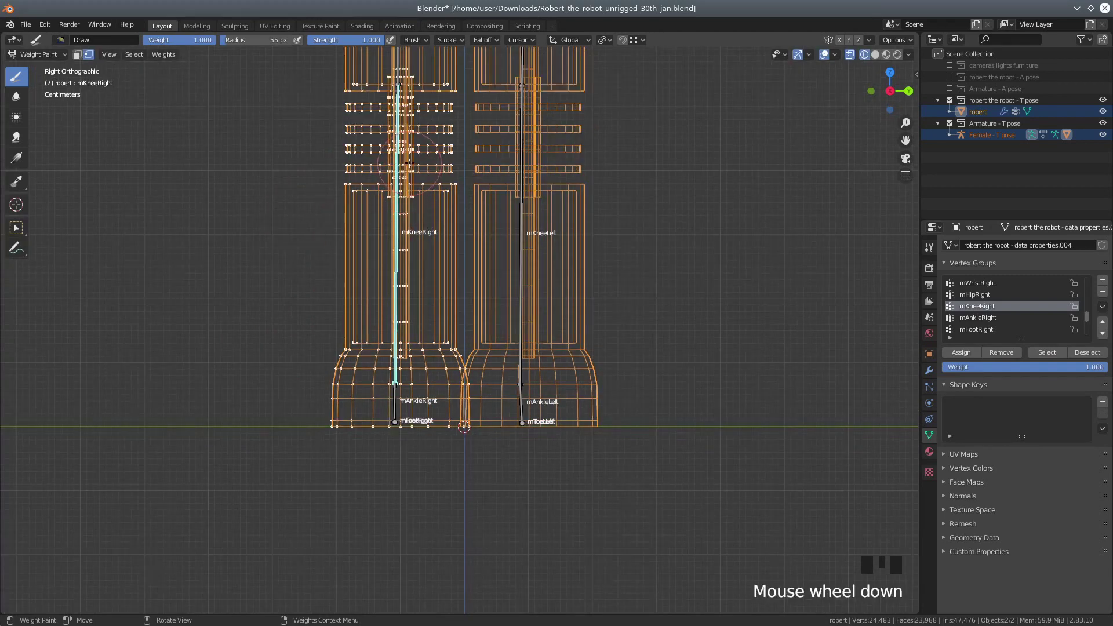
{"action": "mouse_move", "coordinate": [354, 128]}
{"action": "left_mouse_down"}
{"action": "mouse_move", "coordinate": [443, 129]}
{"action": "mouse_move", "coordinate": [438, 159]}
{"action": "mouse_move", "coordinate": [354, 166]}
{"action": "left_mouse_up"}
{"action": "mouse_move", "coordinate": [351, 265]}
{"action": "left_mouse_down"}
{"action": "mouse_move", "coordinate": [331, 400]}
{"action": "mouse_move", "coordinate": [353, 426]}
{"action": "mouse_move", "coordinate": [463, 406]}
{"action": "mouse_move", "coordinate": [441, 197]}
{"action": "mouse_move", "coordinate": [376, 383]}
{"action": "left_mouse_up"}
{"action": "left_click_drag", "start_coordinate": [423, 283], "coordinate": [394, 199]}
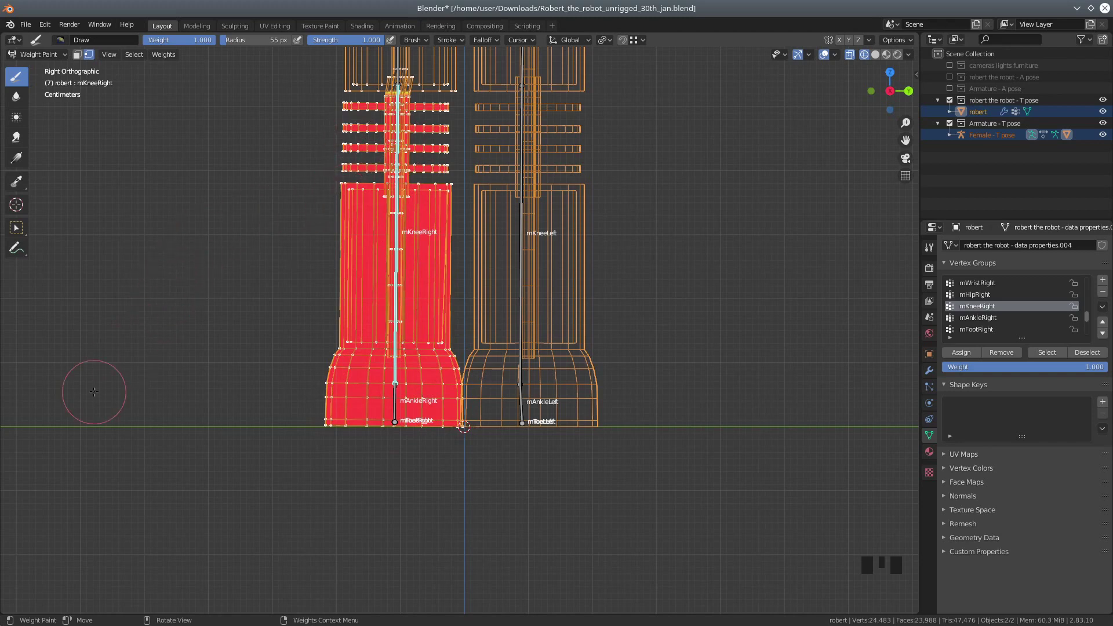
Clear the masked vertices, turn off vertex selection masking and select the mHipRight bone in the right thigh
{"action": "scroll", "coordinate": [95, 387], "scroll_direction": "up", "scroll_amount": 1}
{"action": "scroll", "coordinate": [99, 360], "scroll_direction": "up", "scroll_amount": 1}
{"action": "middle_click_drag", "start_coordinate": [130, 169], "coordinate": [166, 472], "text": "shift"}
{"action": "middle_click_drag", "start_coordinate": [217, 294], "coordinate": [217, 337], "text": "shift"}
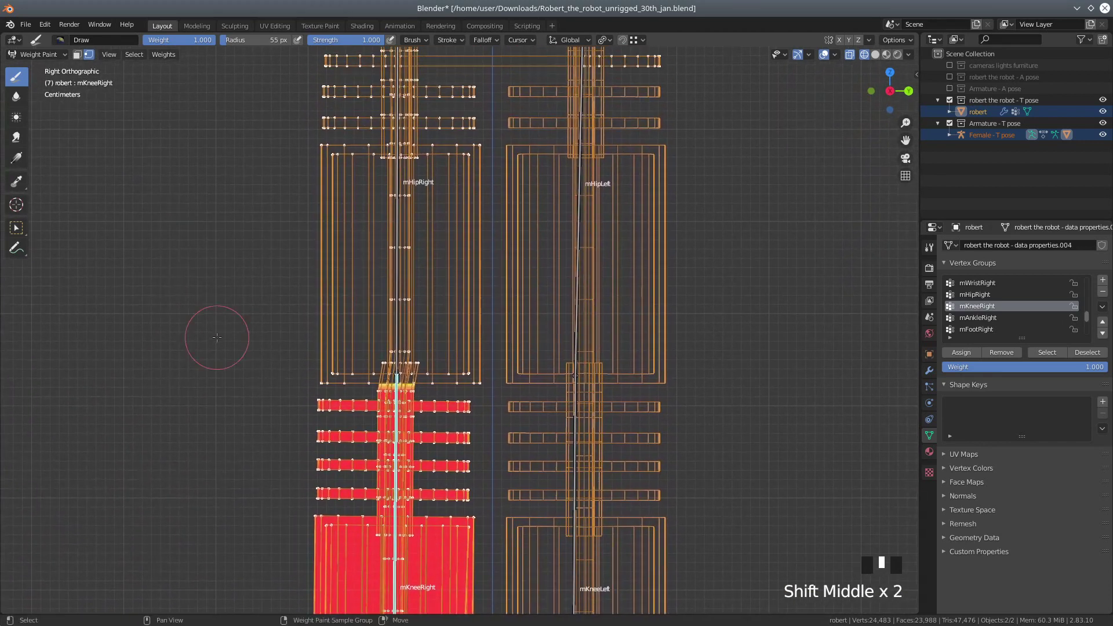
{"action": "left_click", "coordinate": [396, 249], "text": "ctrl"}
{"action": "left_click", "coordinate": [396, 249], "text": "ctrl"}
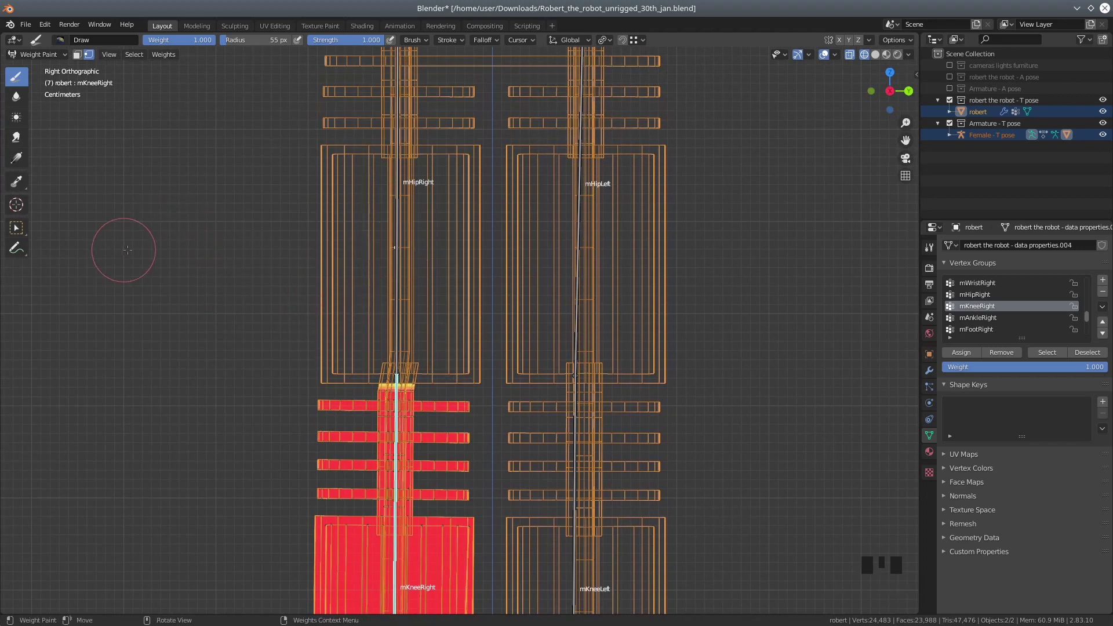
{"action": "key", "text": "v"}
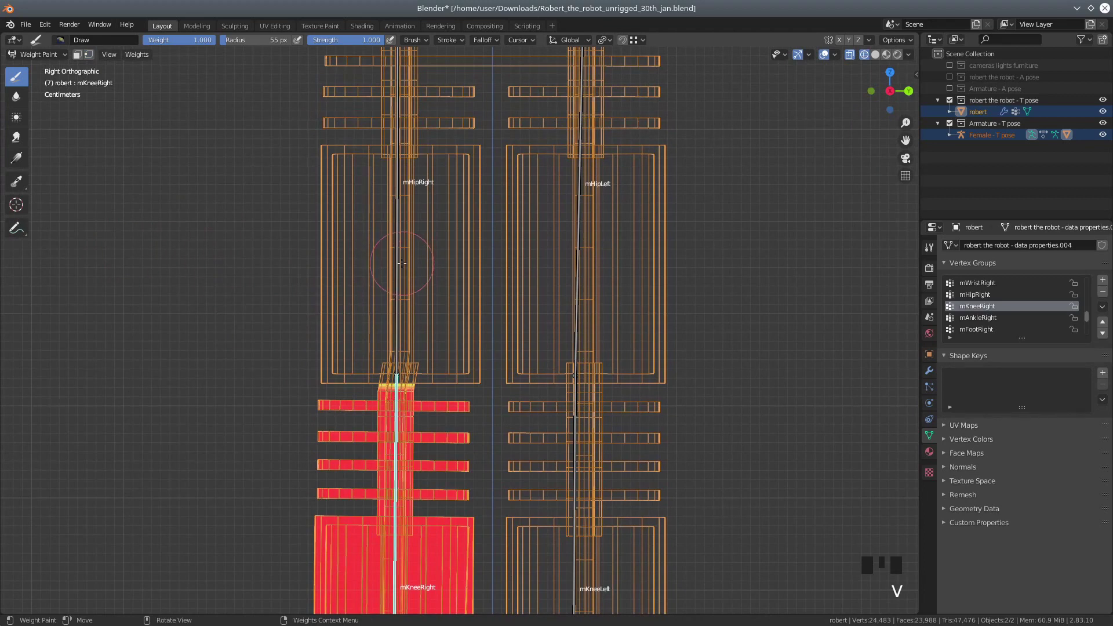
{"action": "left_click", "coordinate": [396, 253], "text": "ctrl"}
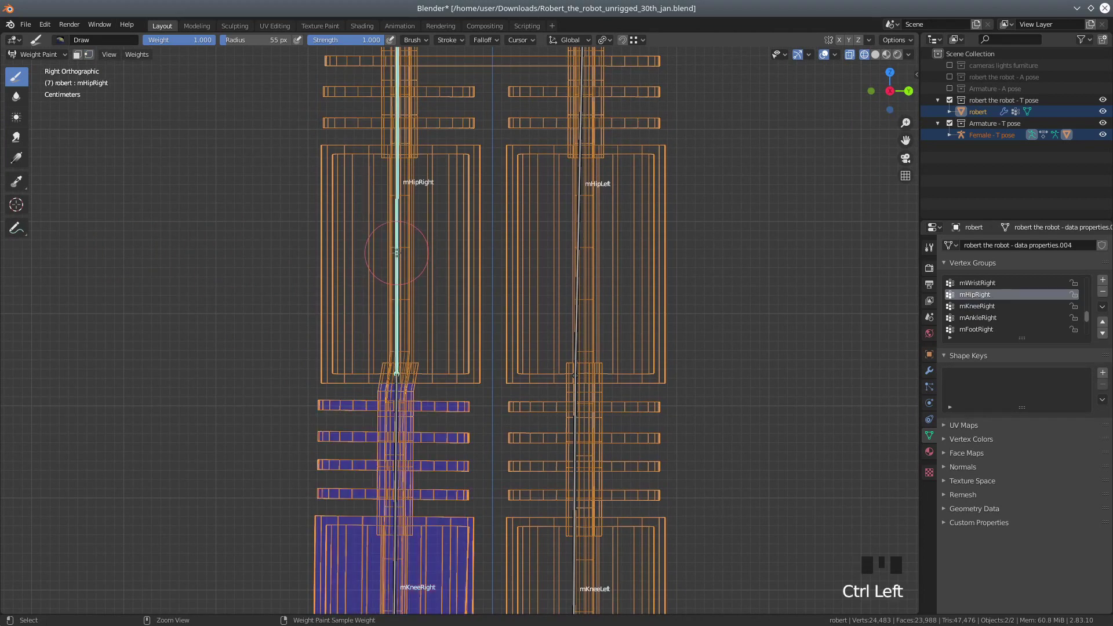
Turn vertex selection masking back on and select all vertices of the robot mesh
{"action": "scroll", "coordinate": [322, 300], "scroll_direction": "down", "scroll_amount": 2}
{"action": "scroll", "coordinate": [322, 300], "scroll_direction": "down", "scroll_amount": 1}
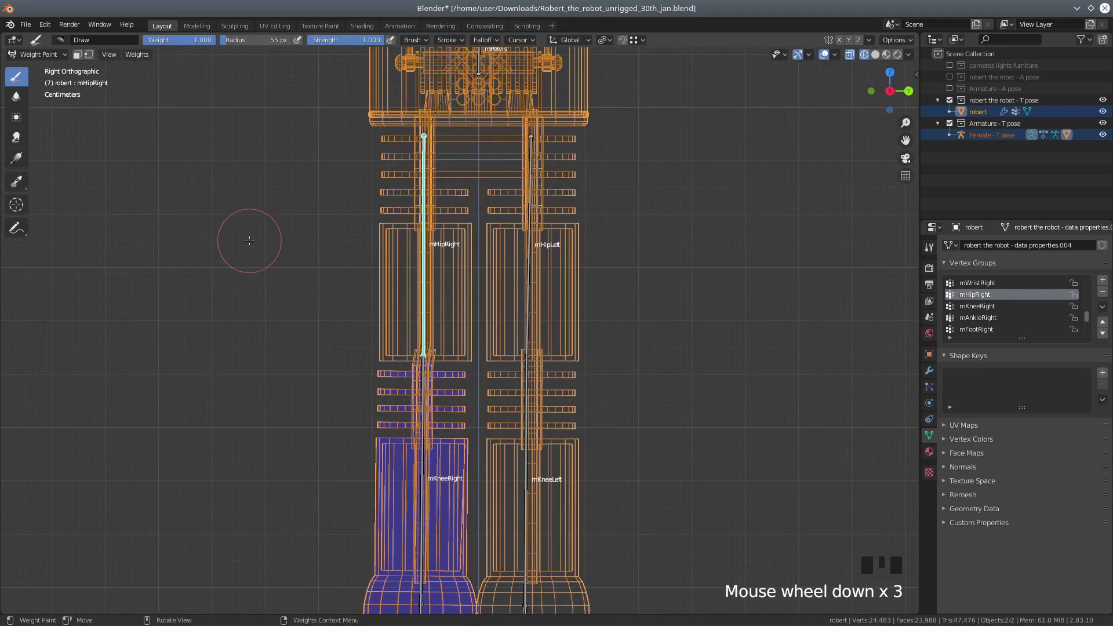
{"action": "key", "text": "v"}
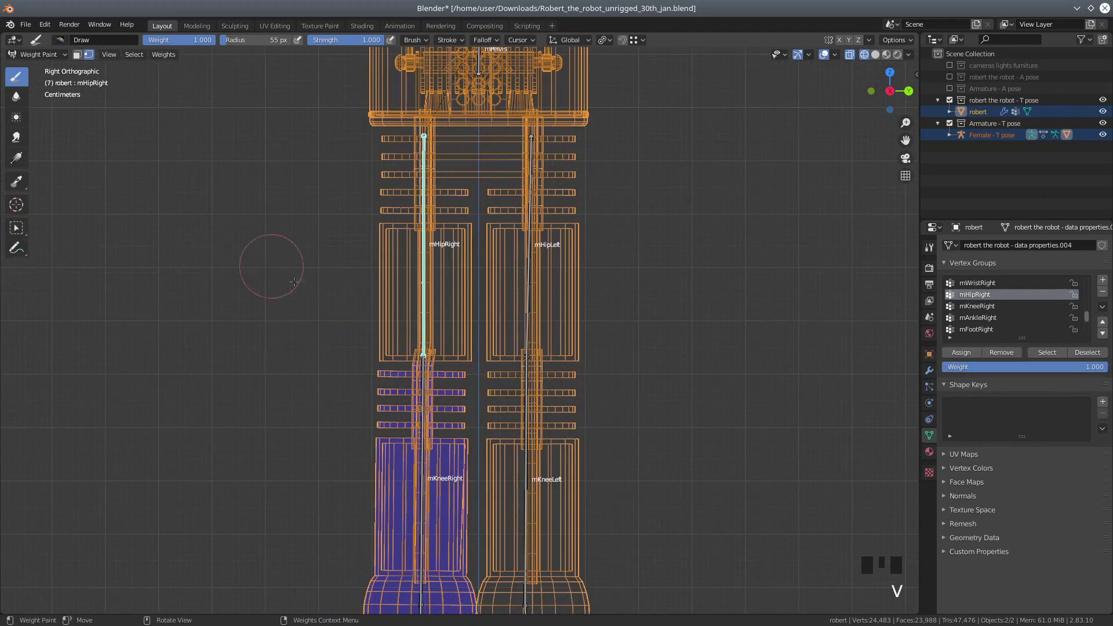
{"action": "scroll", "coordinate": [333, 317], "scroll_direction": "up", "scroll_amount": 2}
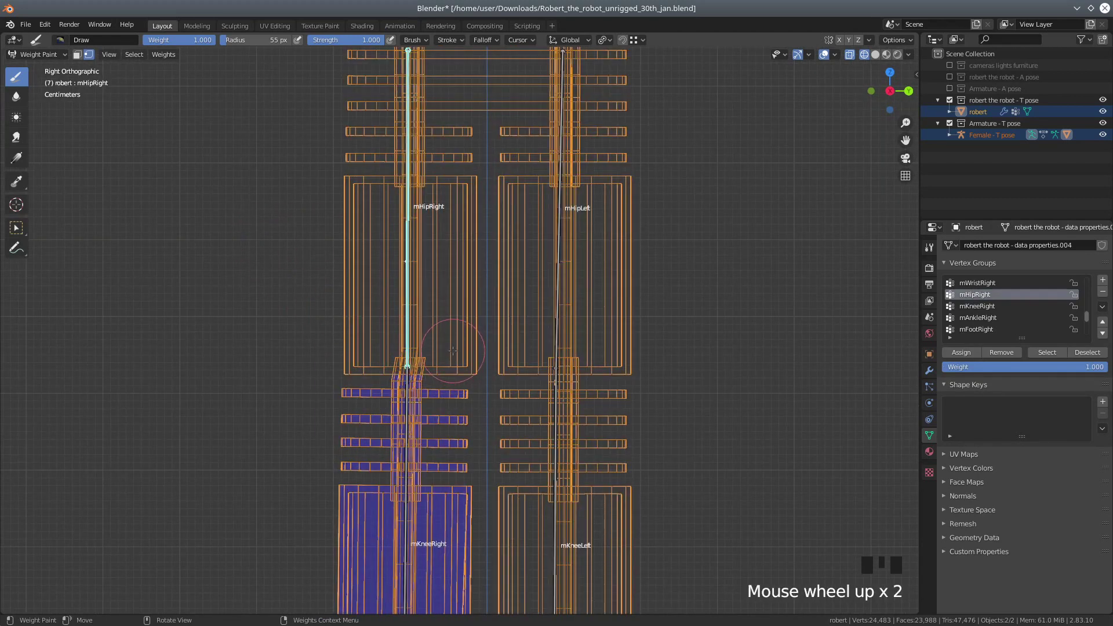
{"action": "left_click", "coordinate": [423, 336]}
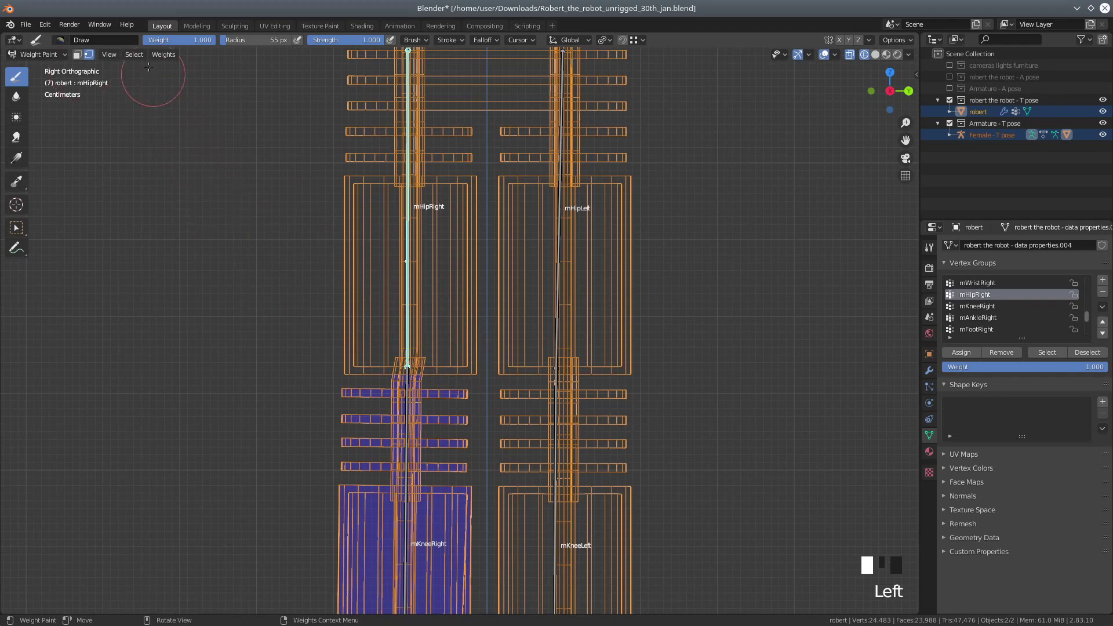
{"action": "left_click", "coordinate": [134, 54]}
{"action": "key", "text": "a"}
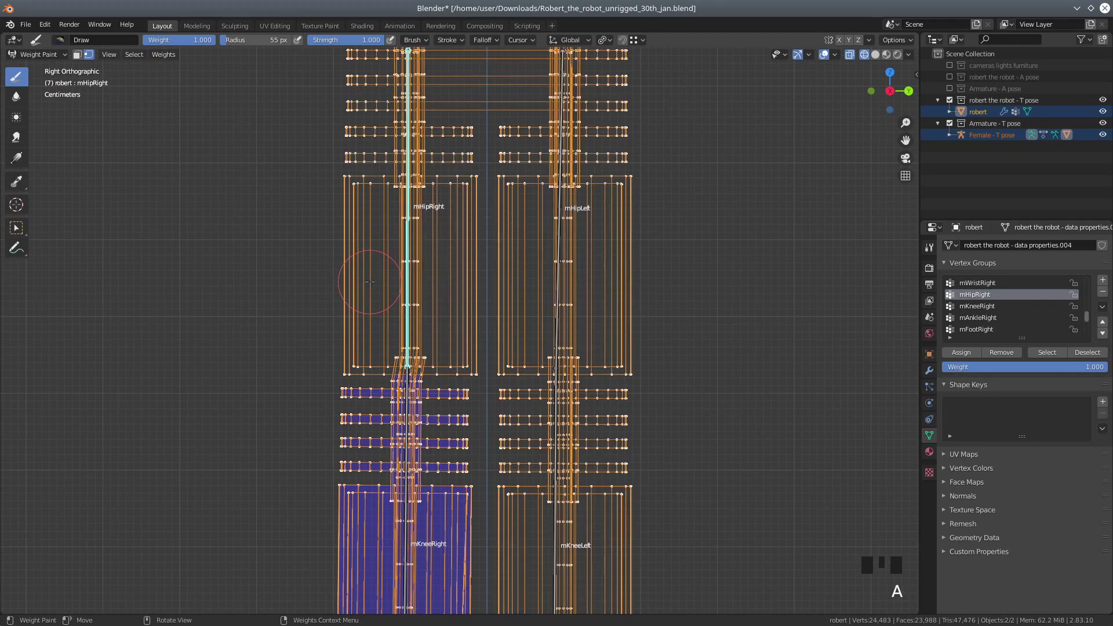
Switch the robot mesh to Edit Mode and deselect all of its vertices
{"action": "left_click", "coordinate": [32, 55]}
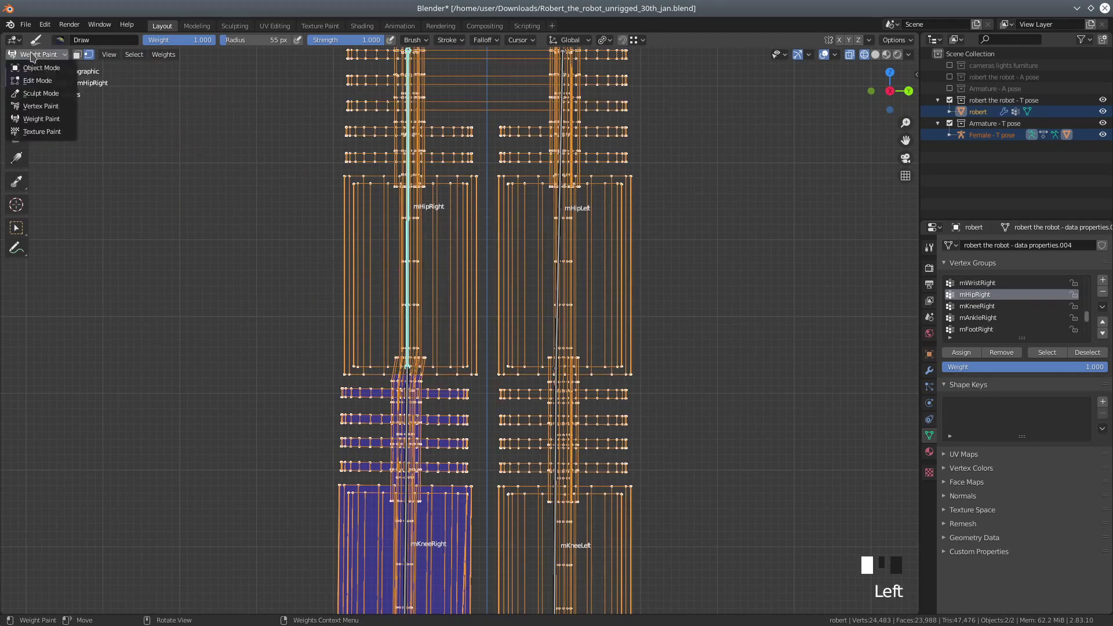
{"action": "left_click", "coordinate": [38, 81]}
{"action": "scroll", "coordinate": [420, 338], "scroll_direction": "down", "scroll_amount": 3}
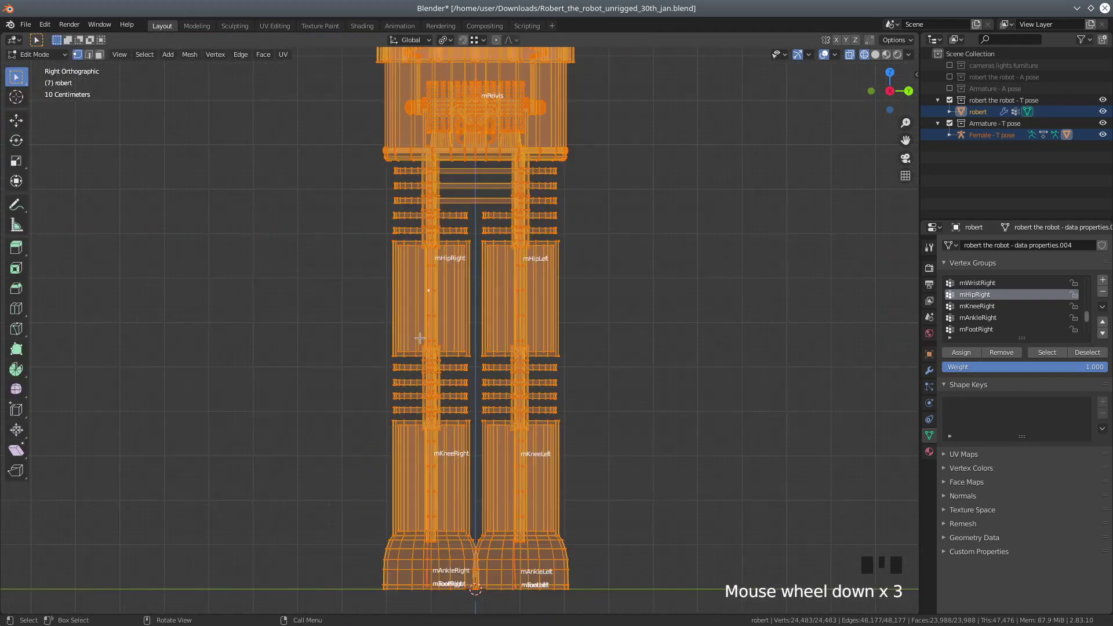
{"action": "scroll", "coordinate": [419, 338], "scroll_direction": "down", "scroll_amount": 1}
{"action": "scroll", "coordinate": [401, 417], "scroll_direction": "up", "scroll_amount": 3}
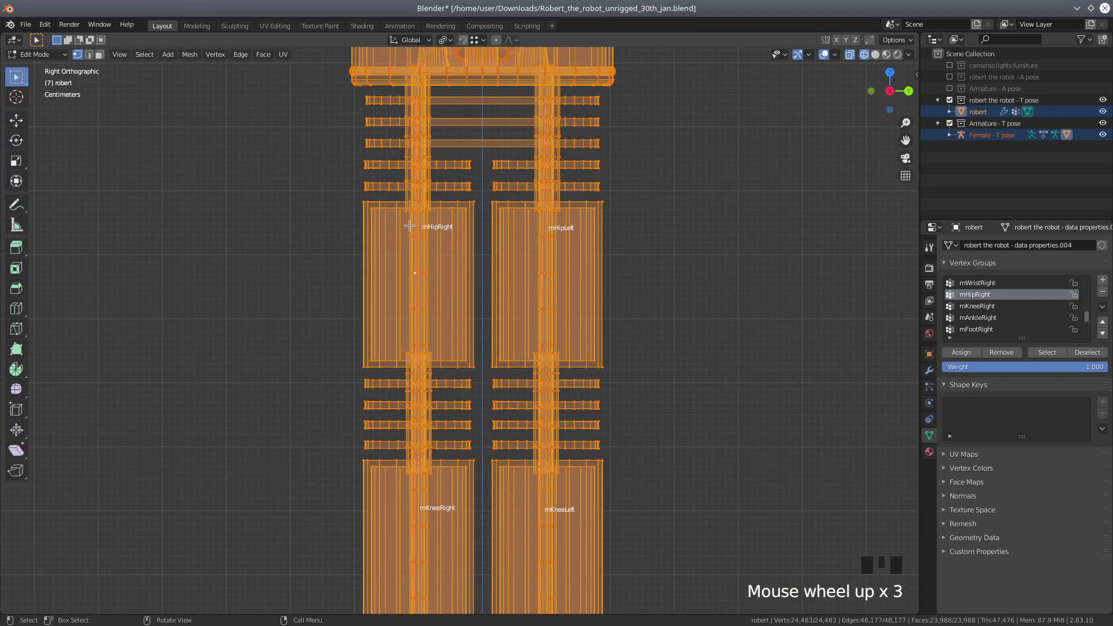
{"action": "key", "text": "a"}
{"action": "key", "text": "a"}
{"action": "key", "text": "a"}
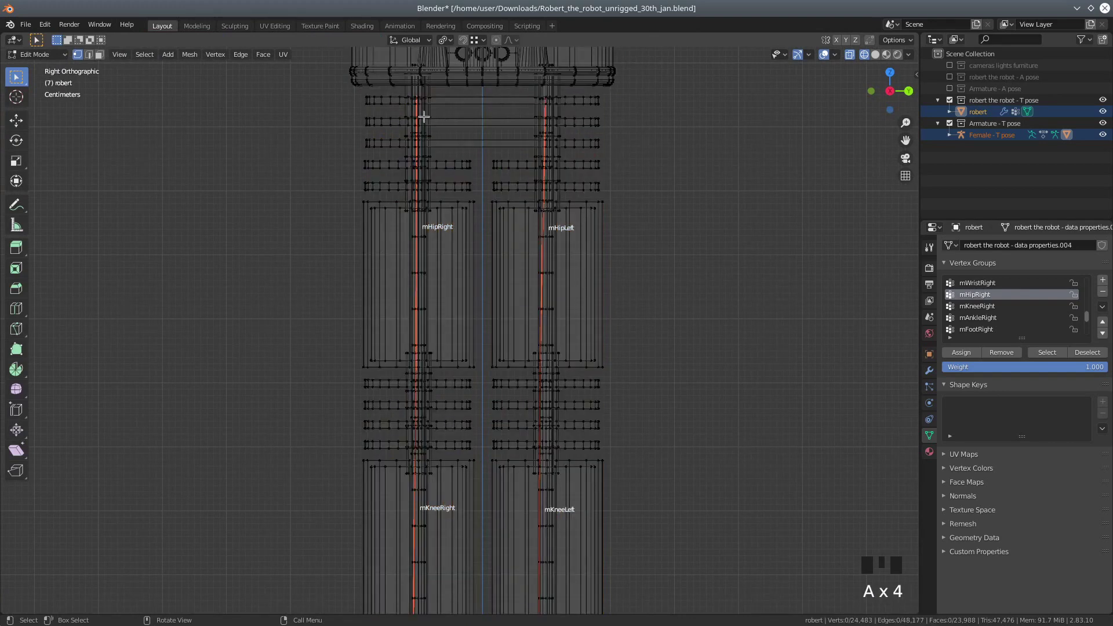
Select the linked geometry of the uppermost hip ring, the right hip joint sleeves and the rod running down the right leg
{"action": "key", "text": "l"}
{"action": "key", "text": "l"}
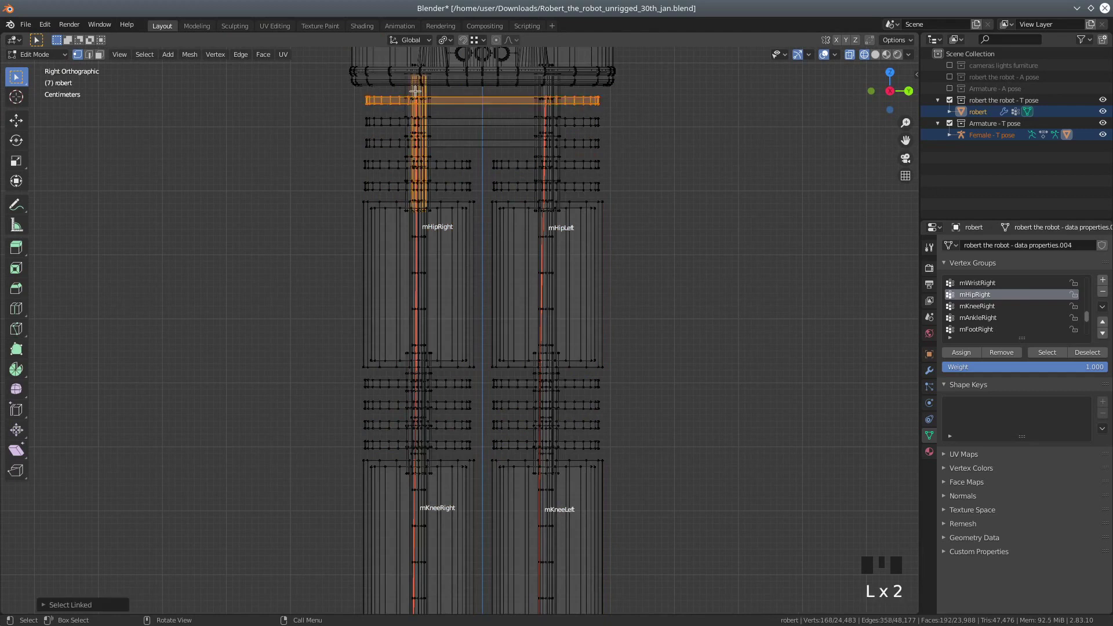
{"action": "key", "text": "l"}
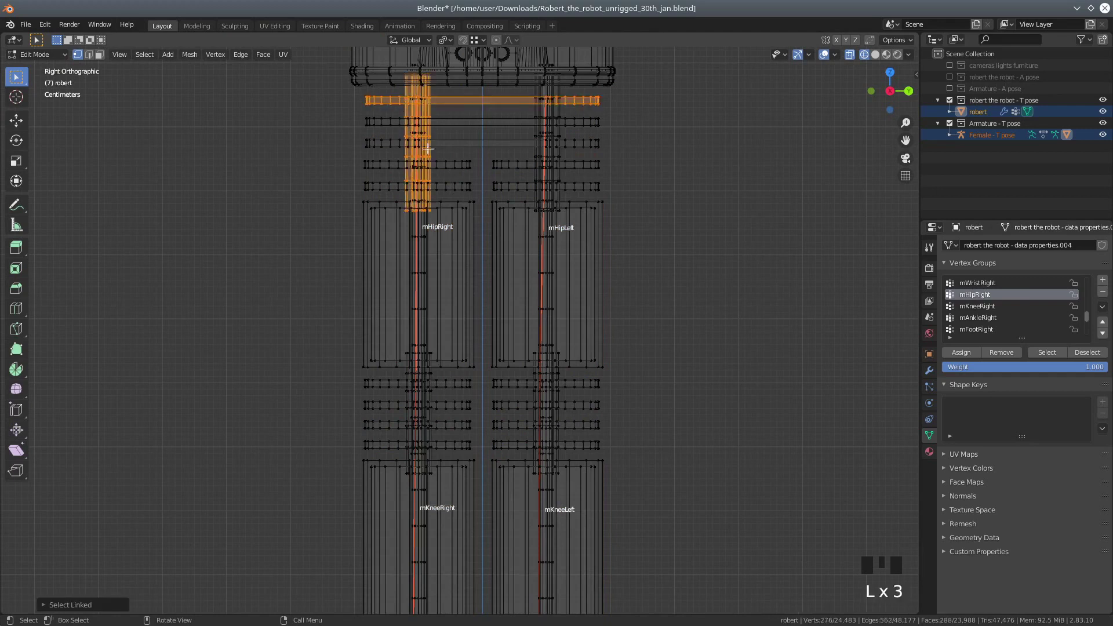
{"action": "scroll", "coordinate": [411, 228], "scroll_direction": "up", "scroll_amount": 1}
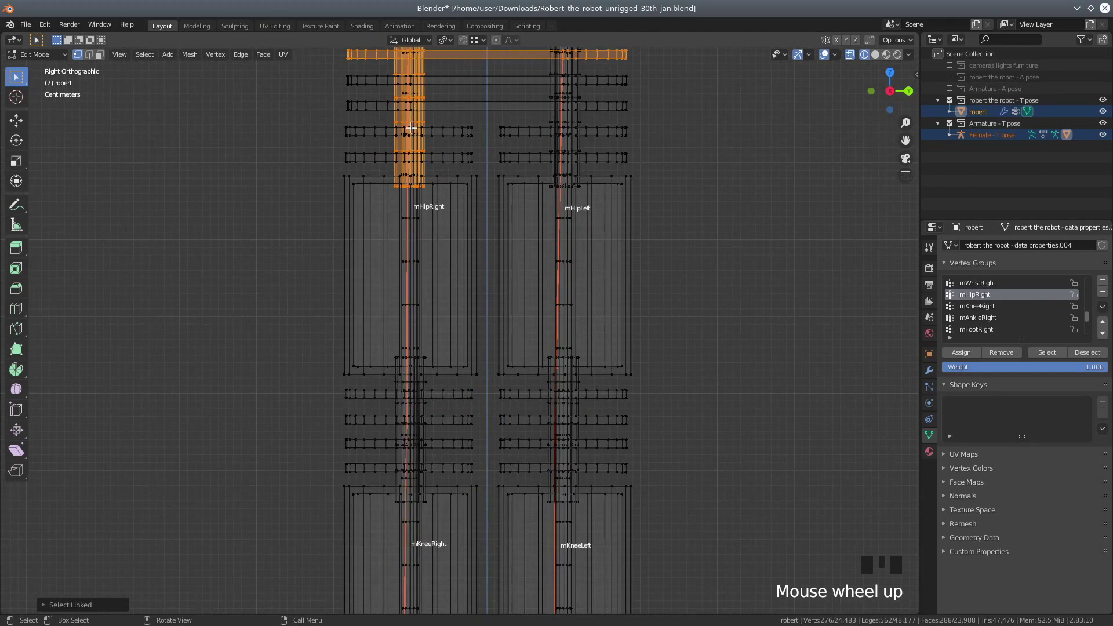
{"action": "key", "text": "l"}
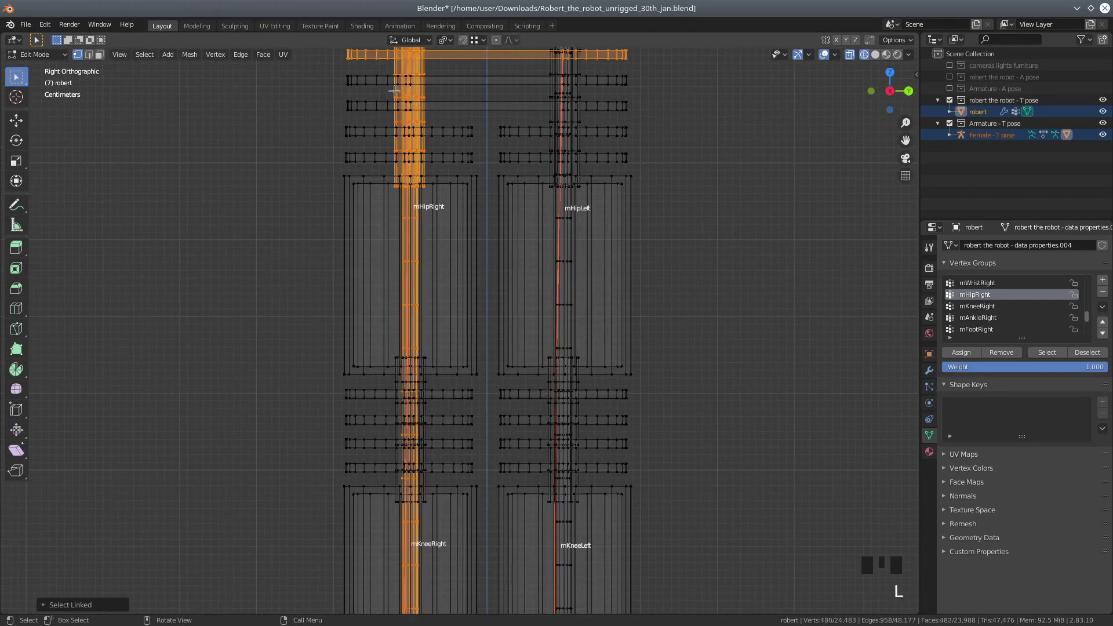
Add the remaining right hip rings and the inner and outer right thigh cylinders to the linked selection
{"action": "key", "text": "l"}
{"action": "key", "text": "l"}
{"action": "key", "text": "l"}
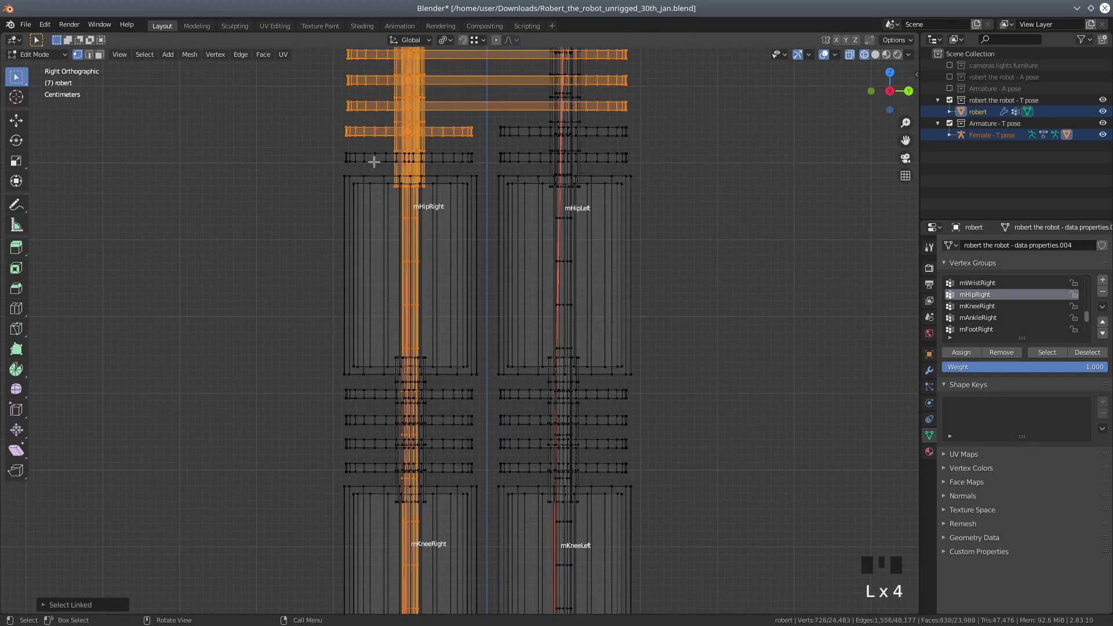
{"action": "key", "text": "l"}
{"action": "key", "text": "l"}
{"action": "key", "text": "l"}
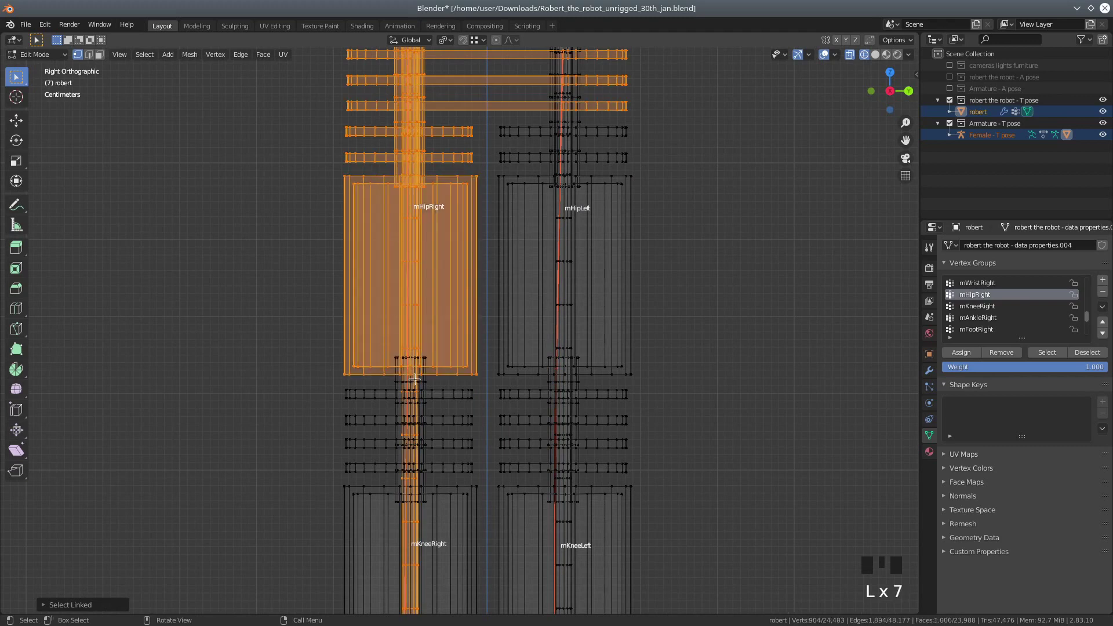
Add the right knee joint, the four knee rings and the right shin cylinders to the linked selection
{"action": "key", "text": "l"}
{"action": "key", "text": "l"}
{"action": "key", "text": "l"}
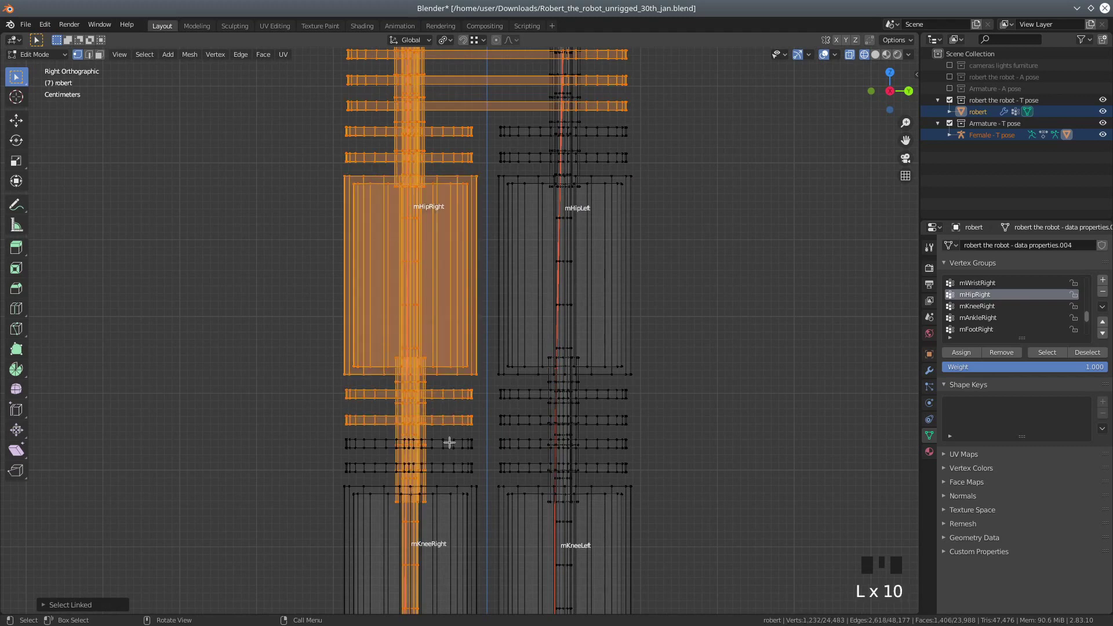
{"action": "key", "text": "l"}
{"action": "key", "text": "l"}
{"action": "key", "text": "l"}
{"action": "key", "text": "l"}
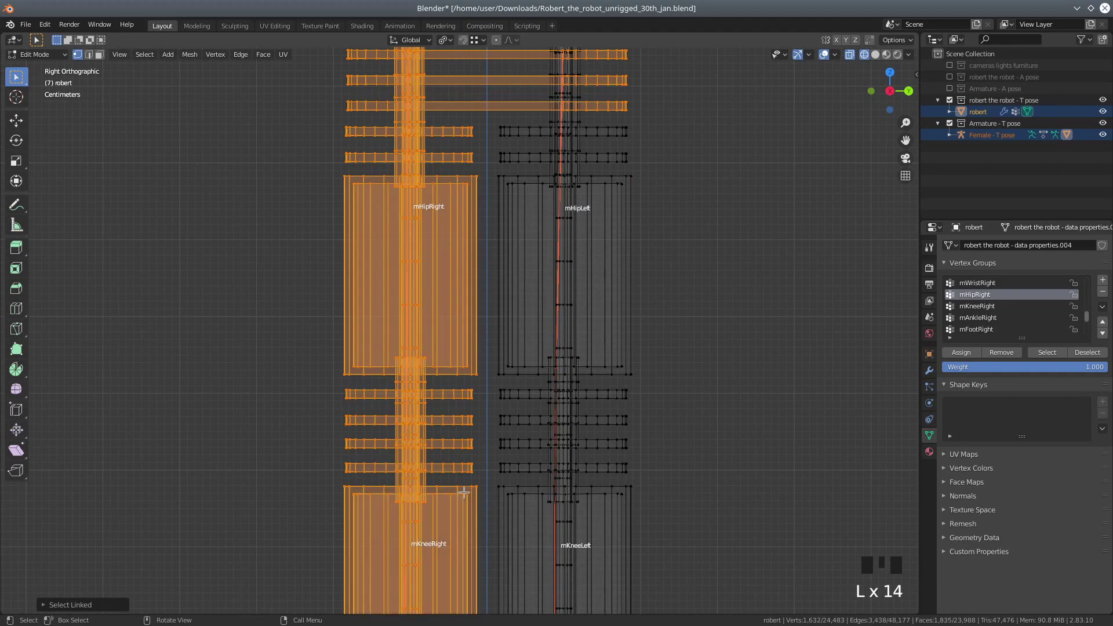
Switch the mesh through Object Mode back to Weight Paint and restore the right orthographic view
{"action": "scroll", "coordinate": [464, 487], "scroll_direction": "down", "scroll_amount": 4}
{"action": "scroll", "coordinate": [404, 377], "scroll_direction": "up", "scroll_amount": 3}
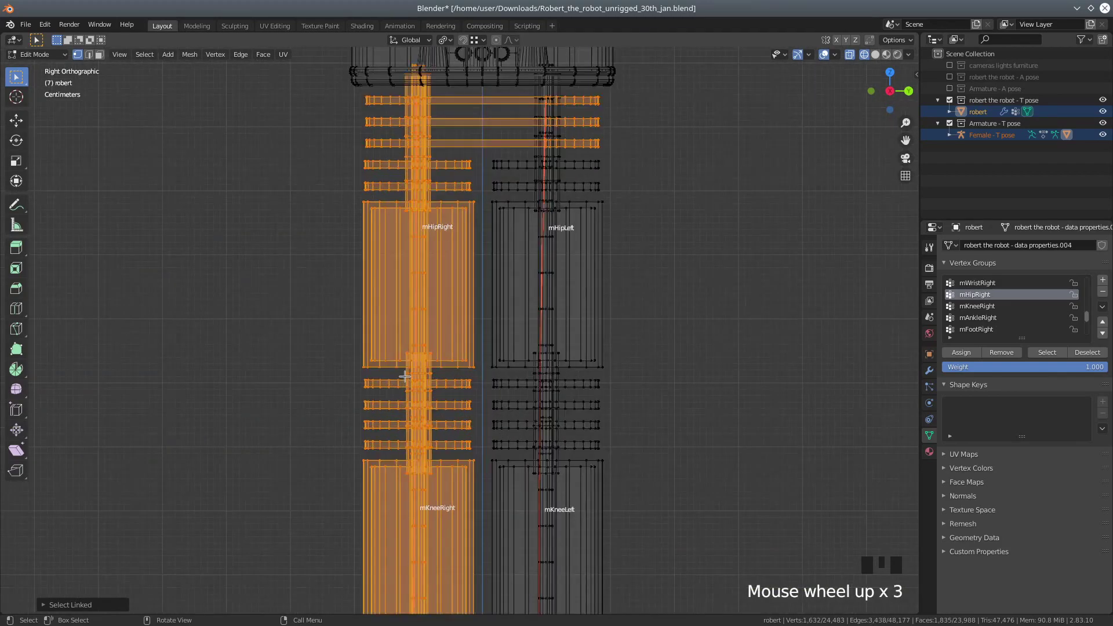
{"action": "middle_click_drag", "start_coordinate": [364, 263], "coordinate": [361, 296]}
{"action": "left_click", "coordinate": [35, 55]}
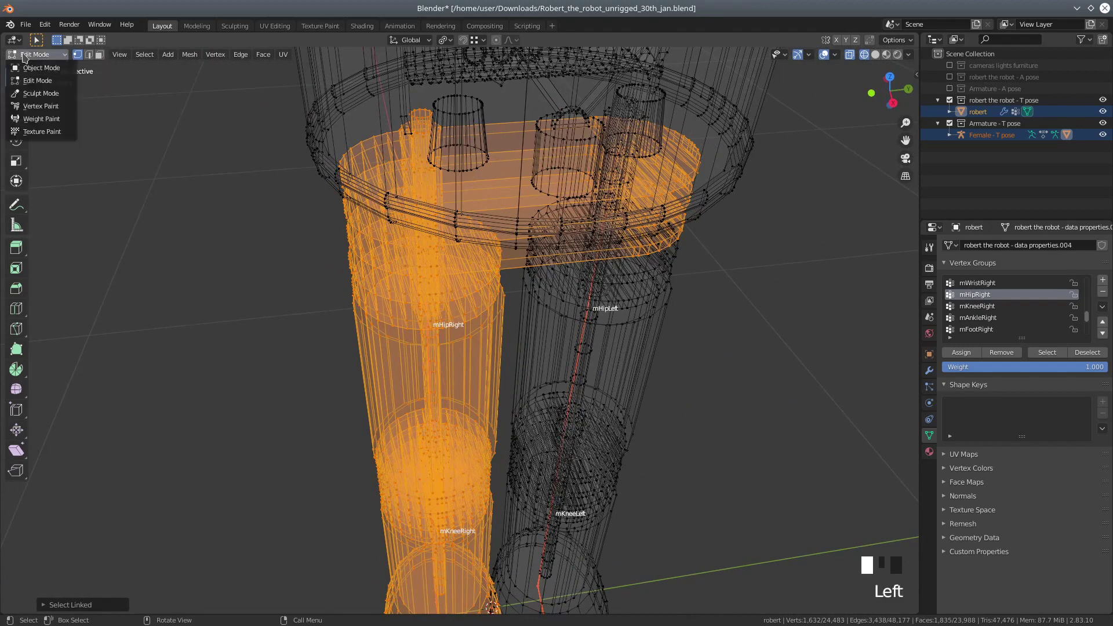
{"action": "left_click", "coordinate": [32, 66]}
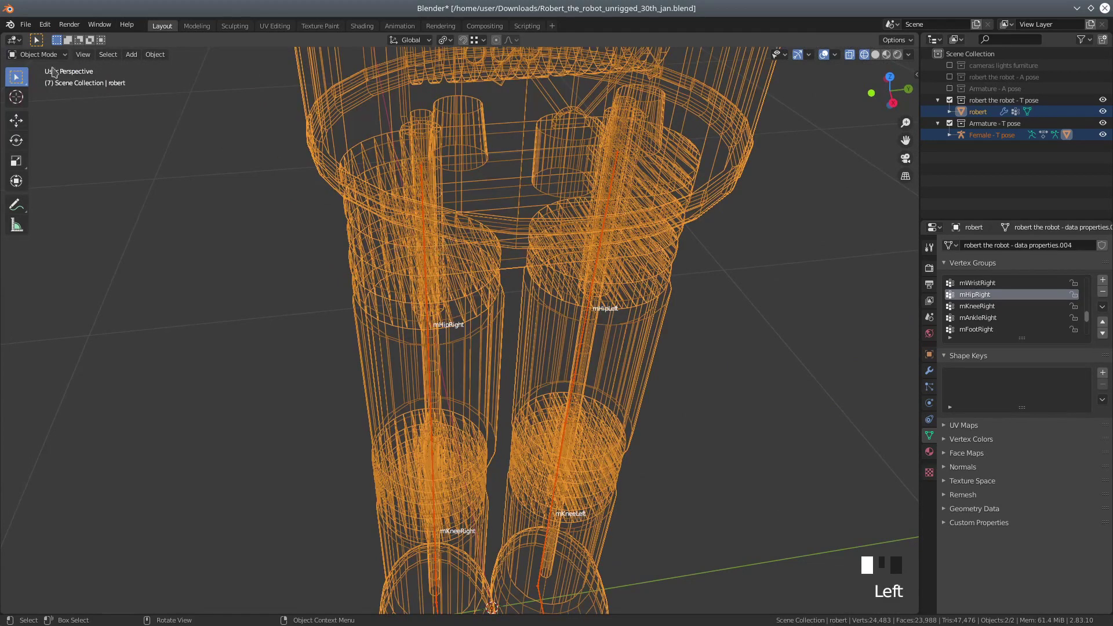
{"action": "left_click", "coordinate": [36, 55]}
{"action": "left_click", "coordinate": [37, 114]}
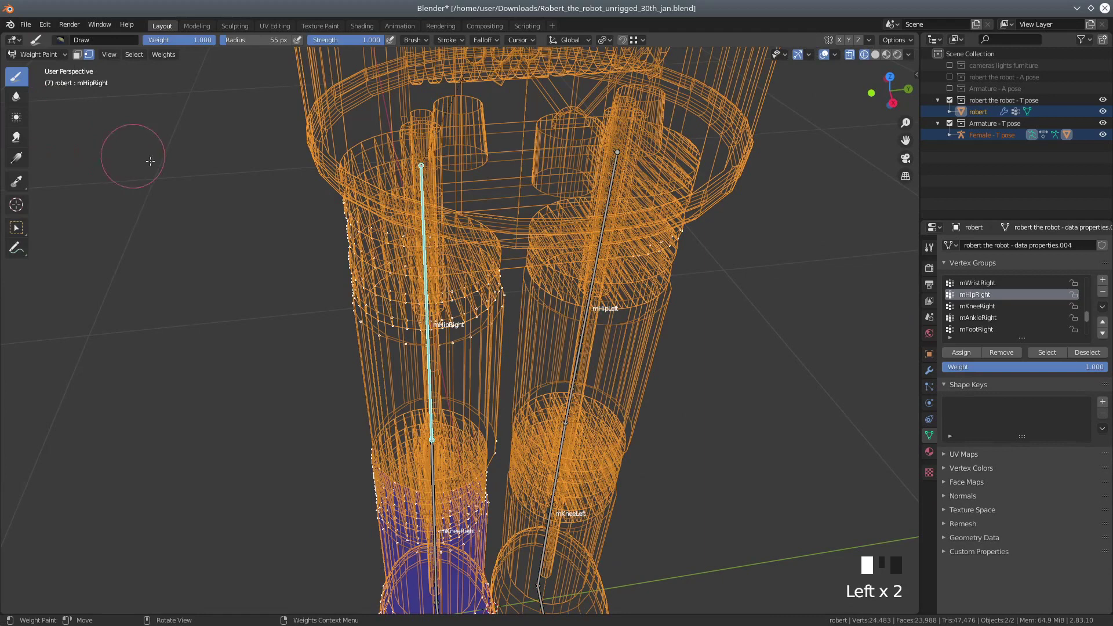
{"action": "key", "text": "KP_3"}
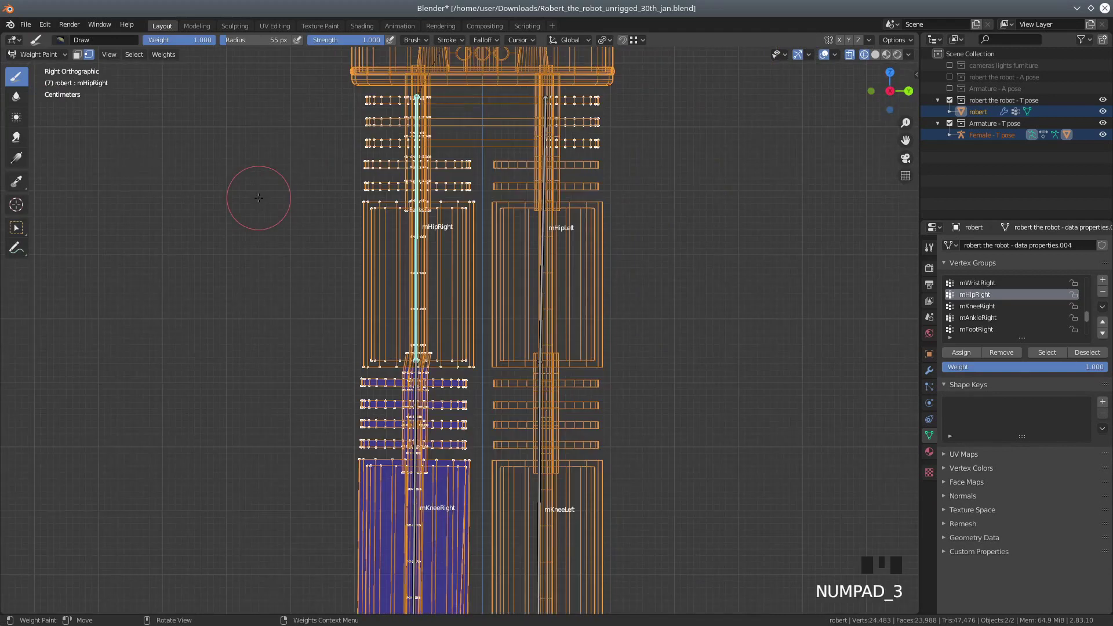
Reduce the brush radius to 41 px and paint full mHipRight weight over the inner and outer right thigh cylinders
{"action": "scroll", "coordinate": [377, 301], "scroll_direction": "up", "scroll_amount": 2}
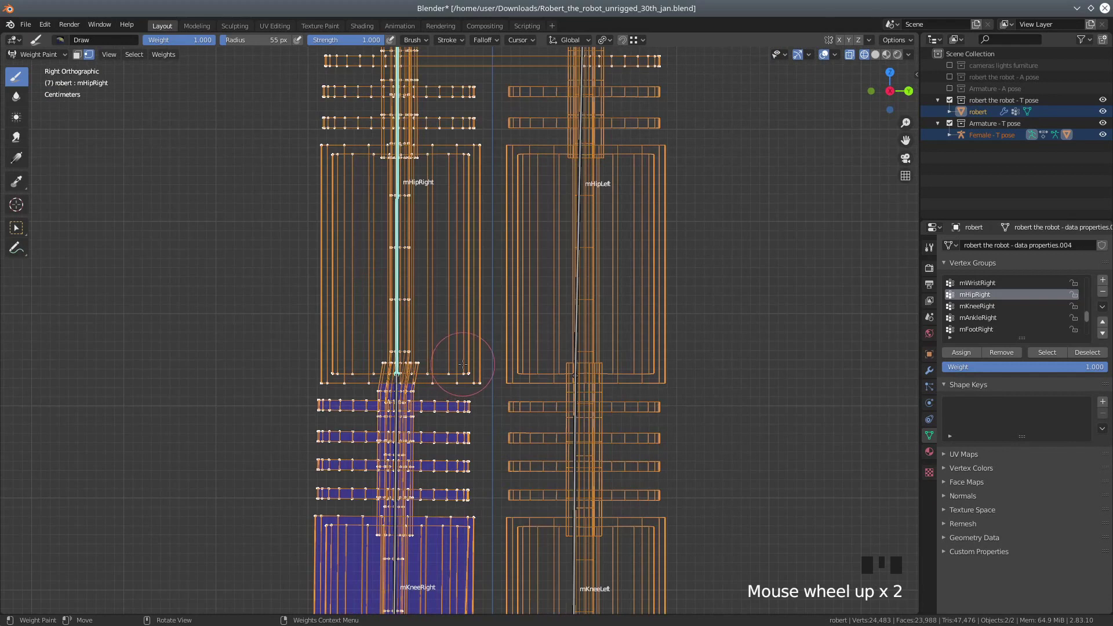
{"action": "key", "text": "f"}
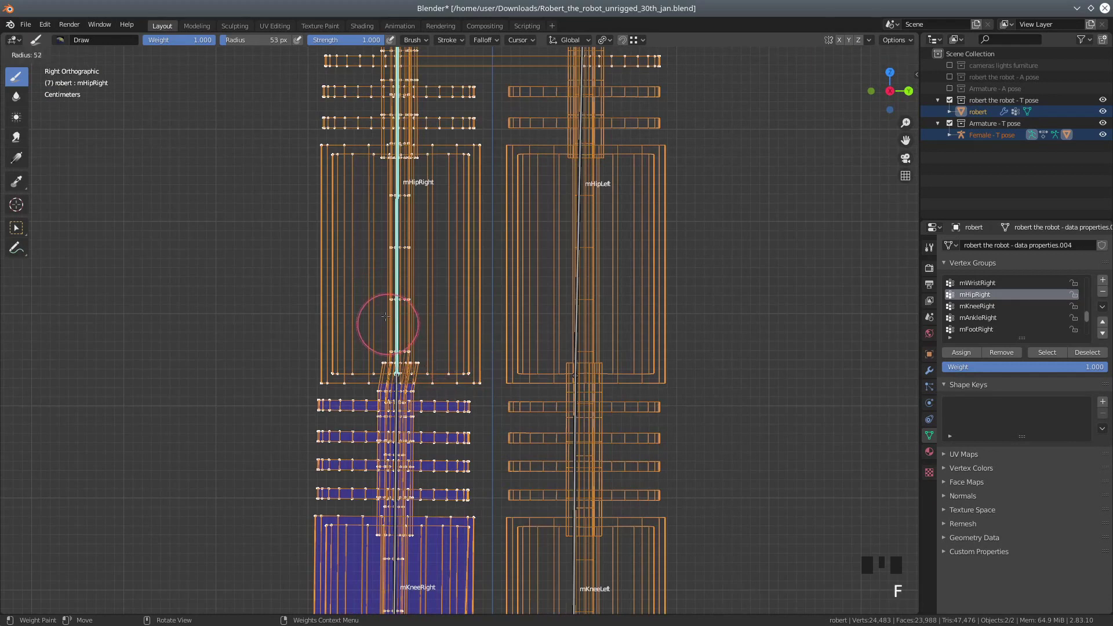
{"action": "left_click", "coordinate": [450, 358]}
{"action": "mouse_move", "coordinate": [477, 373]}
{"action": "left_mouse_down"}
{"action": "mouse_move", "coordinate": [341, 364]}
{"action": "mouse_move", "coordinate": [328, 321]}
{"action": "left_mouse_up"}
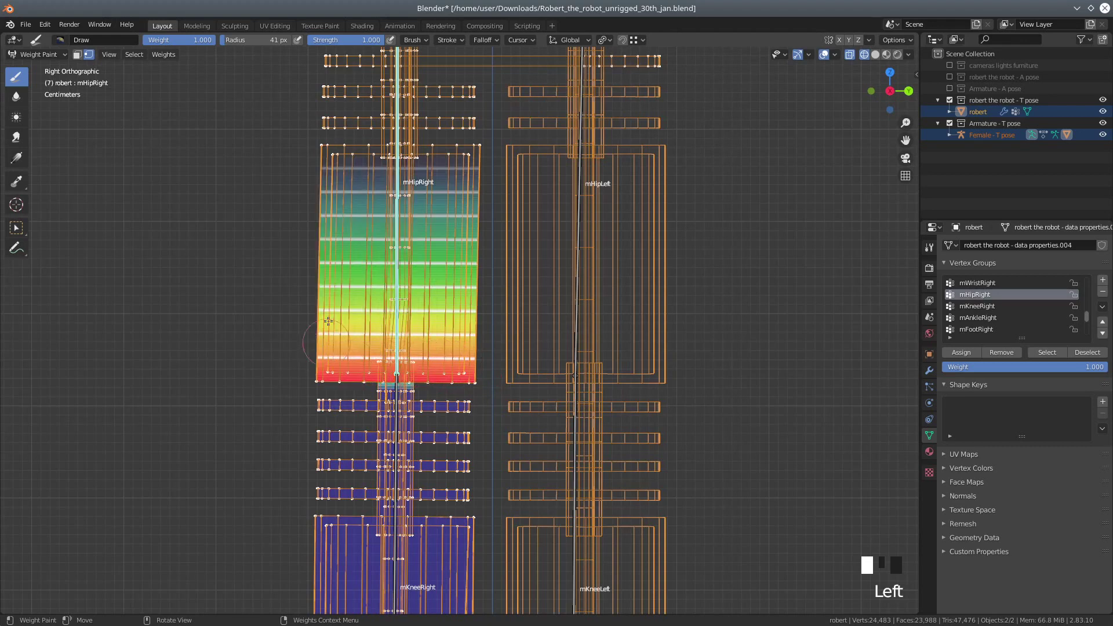
{"action": "mouse_move", "coordinate": [328, 181]}
{"action": "left_mouse_down"}
{"action": "mouse_move", "coordinate": [323, 155]}
{"action": "mouse_move", "coordinate": [464, 155]}
{"action": "left_mouse_up"}
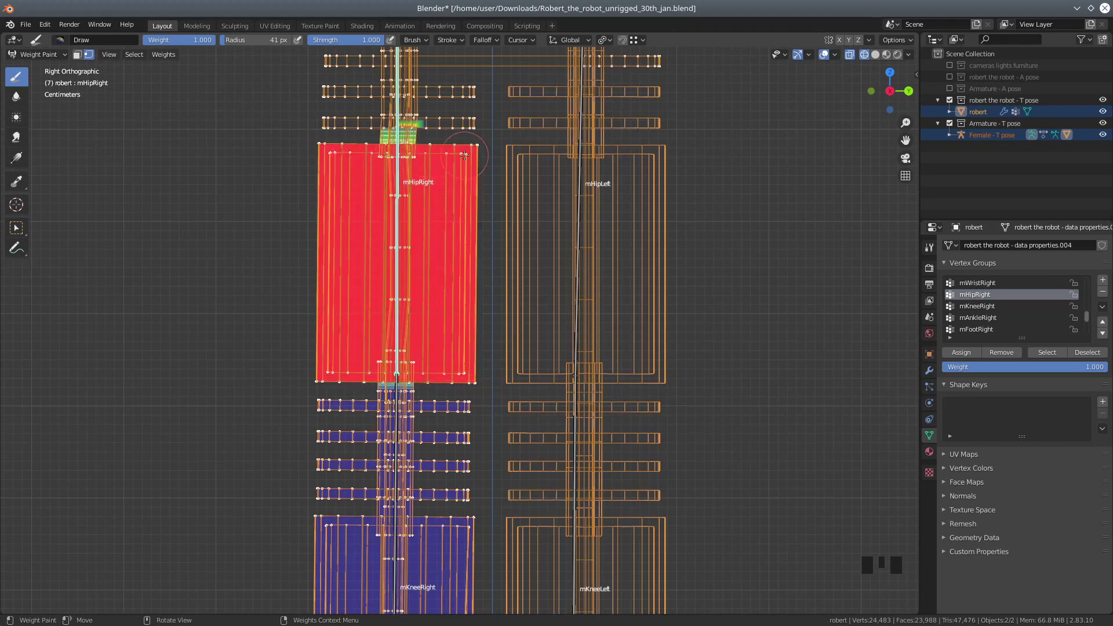
{"action": "left_click_drag", "start_coordinate": [461, 203], "coordinate": [449, 247]}
{"action": "left_click_drag", "start_coordinate": [415, 319], "coordinate": [402, 164]}
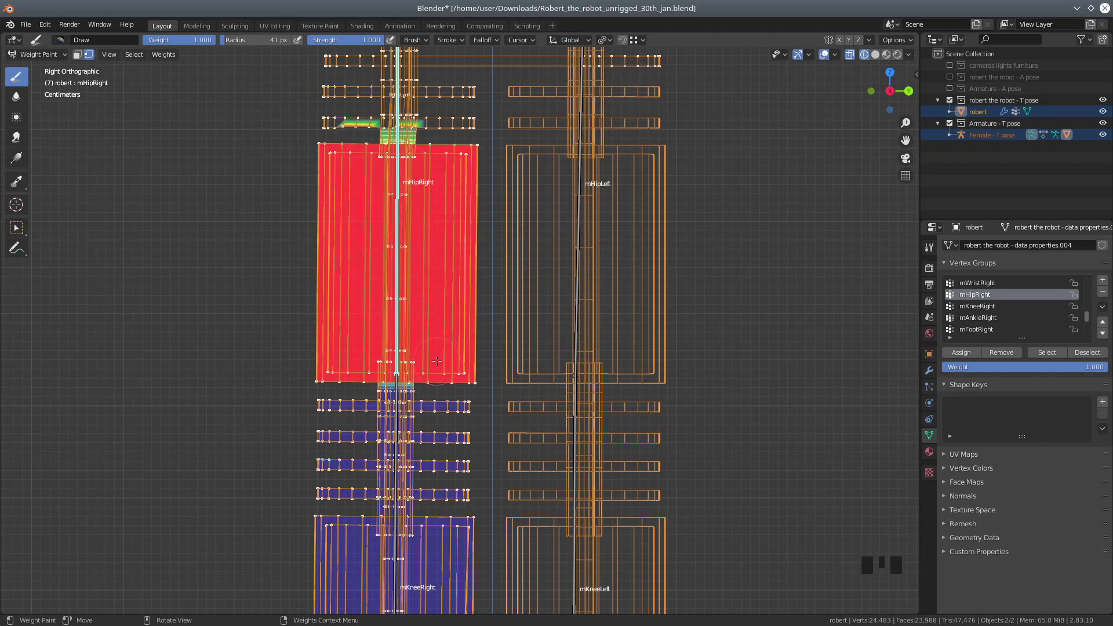
Paint full mHipRight weight onto the right hip rings and the hip joint sleeves up to the torso base
{"action": "middle_click_drag", "start_coordinate": [457, 228], "coordinate": [457, 416], "text": "shift"}
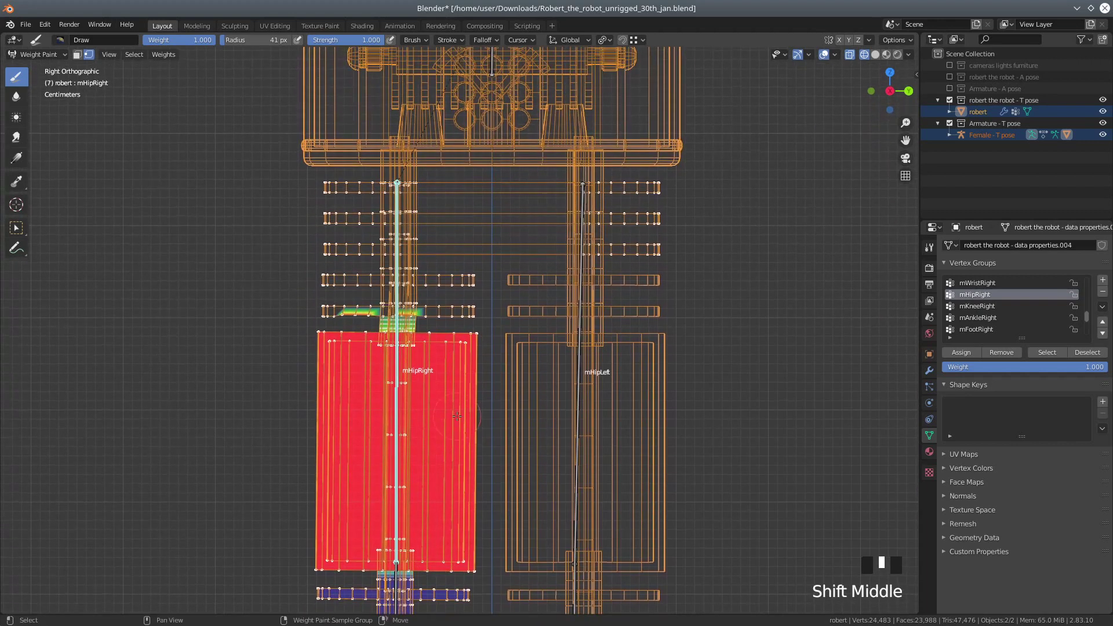
{"action": "mouse_move", "coordinate": [465, 311]}
{"action": "left_mouse_down"}
{"action": "mouse_move", "coordinate": [327, 311]}
{"action": "mouse_move", "coordinate": [451, 319]}
{"action": "mouse_move", "coordinate": [479, 286]}
{"action": "mouse_move", "coordinate": [324, 289]}
{"action": "left_mouse_up"}
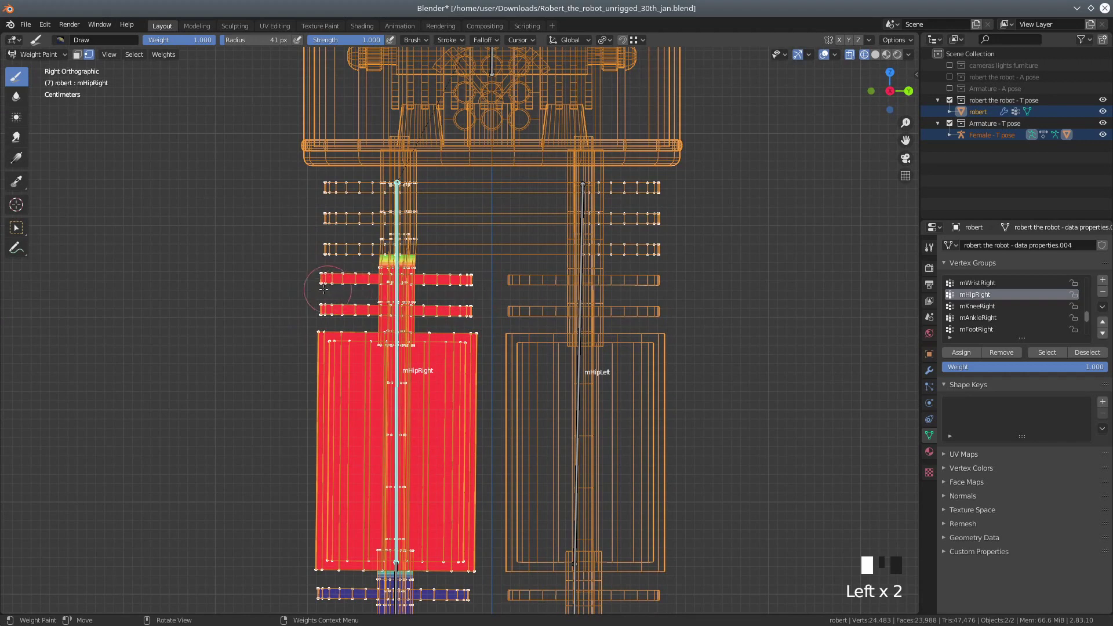
{"action": "left_click_drag", "start_coordinate": [433, 250], "coordinate": [325, 250]}
{"action": "left_click_drag", "start_coordinate": [444, 222], "coordinate": [306, 222]}
{"action": "left_click_drag", "start_coordinate": [427, 190], "coordinate": [323, 186]}
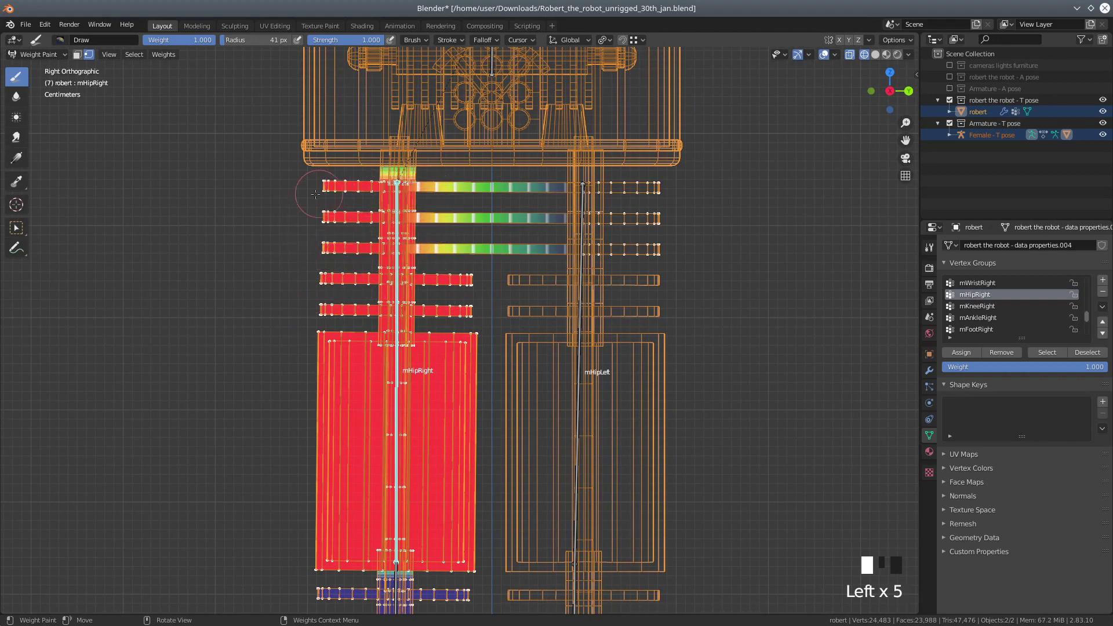
{"action": "left_click_drag", "start_coordinate": [422, 163], "coordinate": [389, 147]}
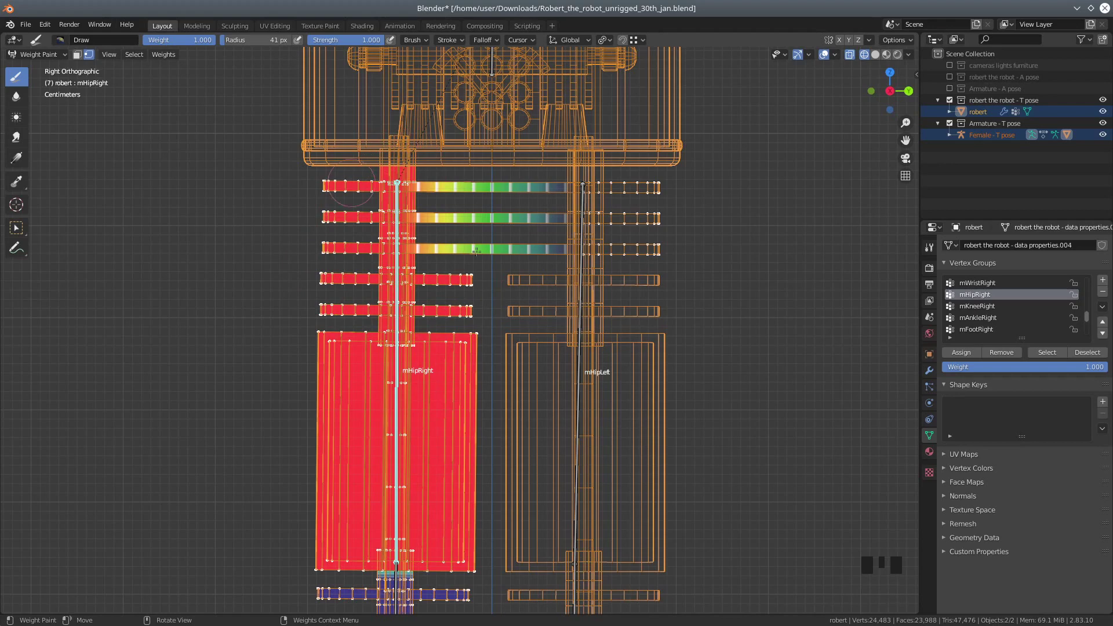
Turn off vertex selection masking and test the whole right leg's deformation with a temporary rotation of mHipRight
{"action": "scroll", "coordinate": [734, 413], "scroll_direction": "down", "scroll_amount": 4}
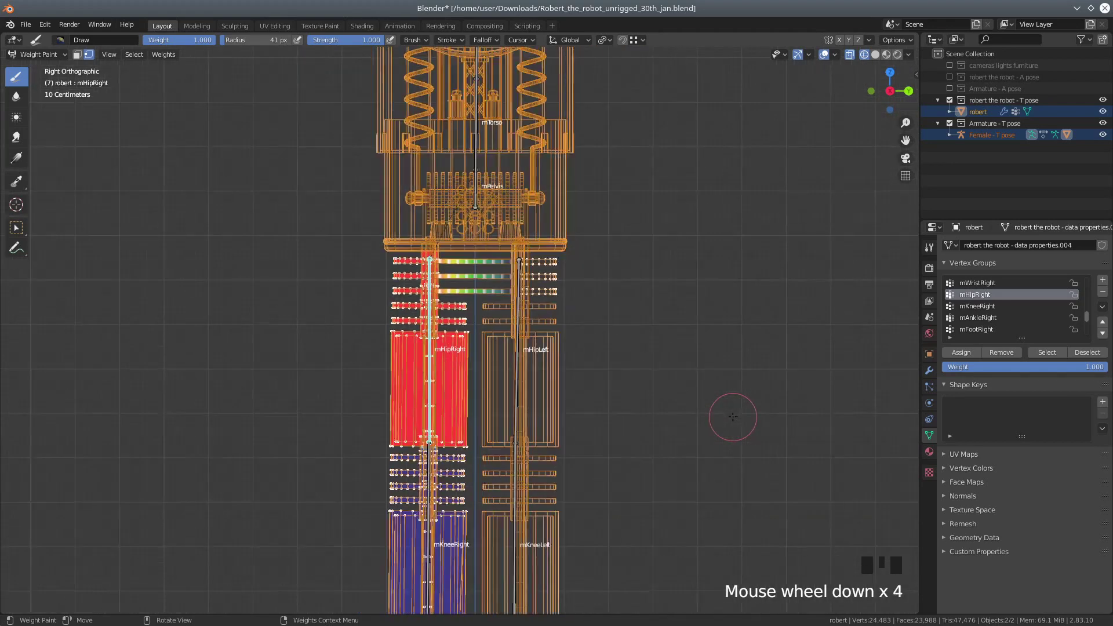
{"action": "scroll", "coordinate": [734, 414], "scroll_direction": "down", "scroll_amount": 2}
{"action": "middle_click_drag", "start_coordinate": [673, 400], "coordinate": [756, 413]}
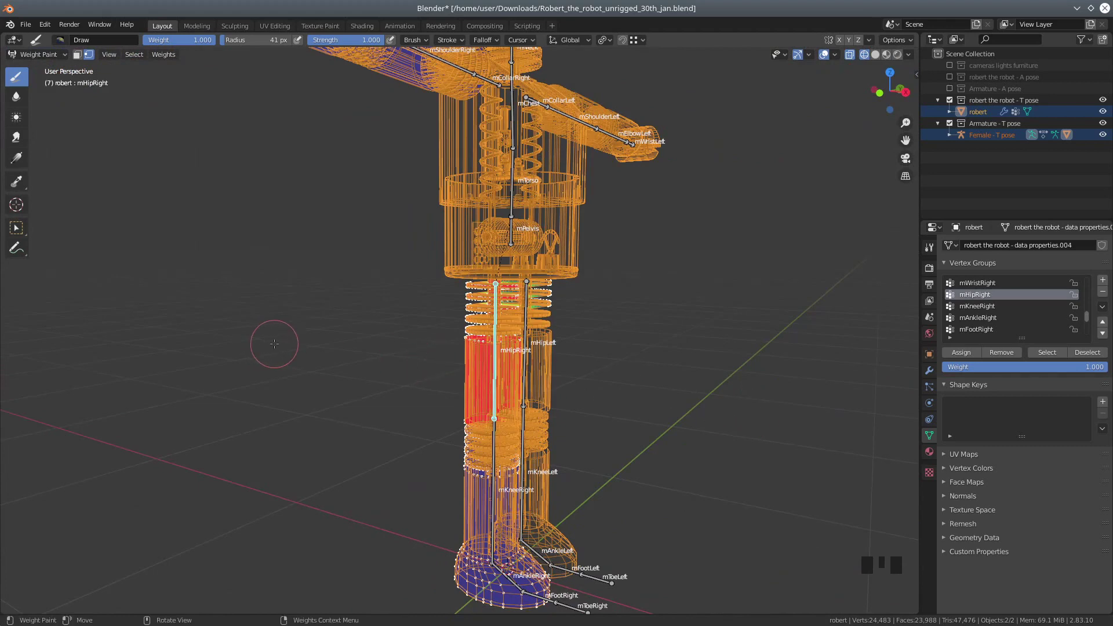
{"action": "key", "text": "v"}
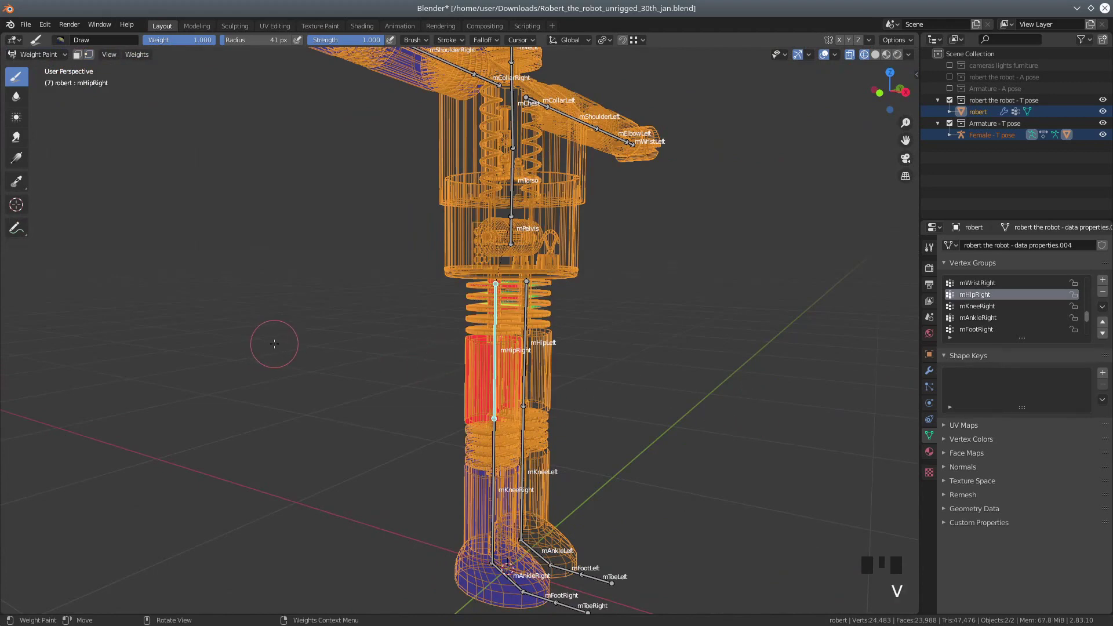
{"action": "scroll", "coordinate": [644, 423], "scroll_direction": "down", "scroll_amount": 2}
{"action": "middle_click_drag", "start_coordinate": [651, 420], "coordinate": [545, 432]}
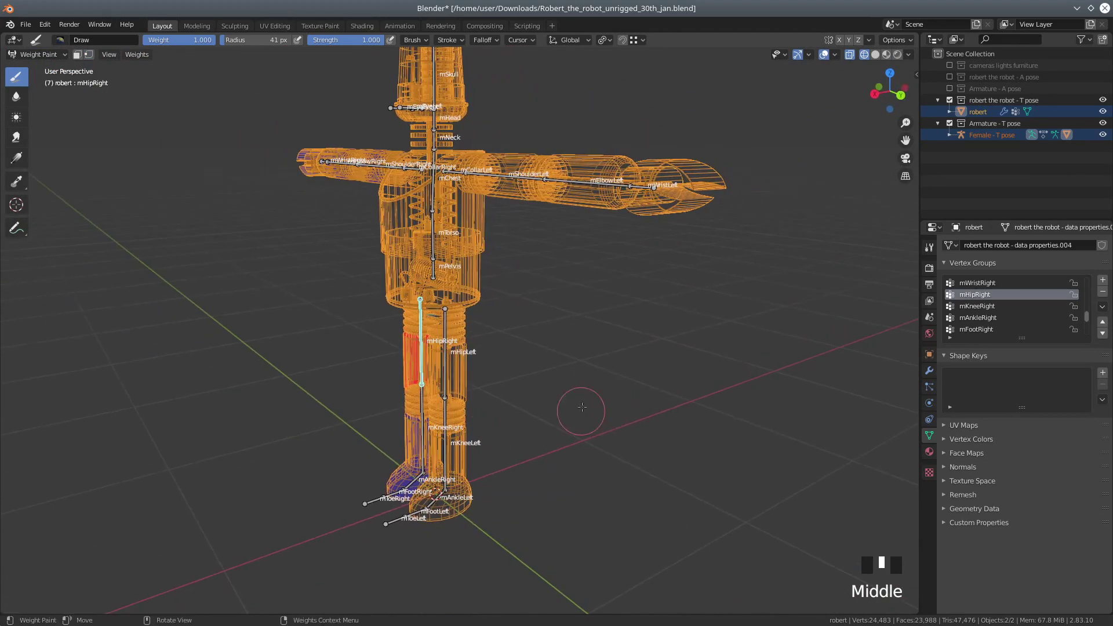
{"action": "key", "text": "r"}
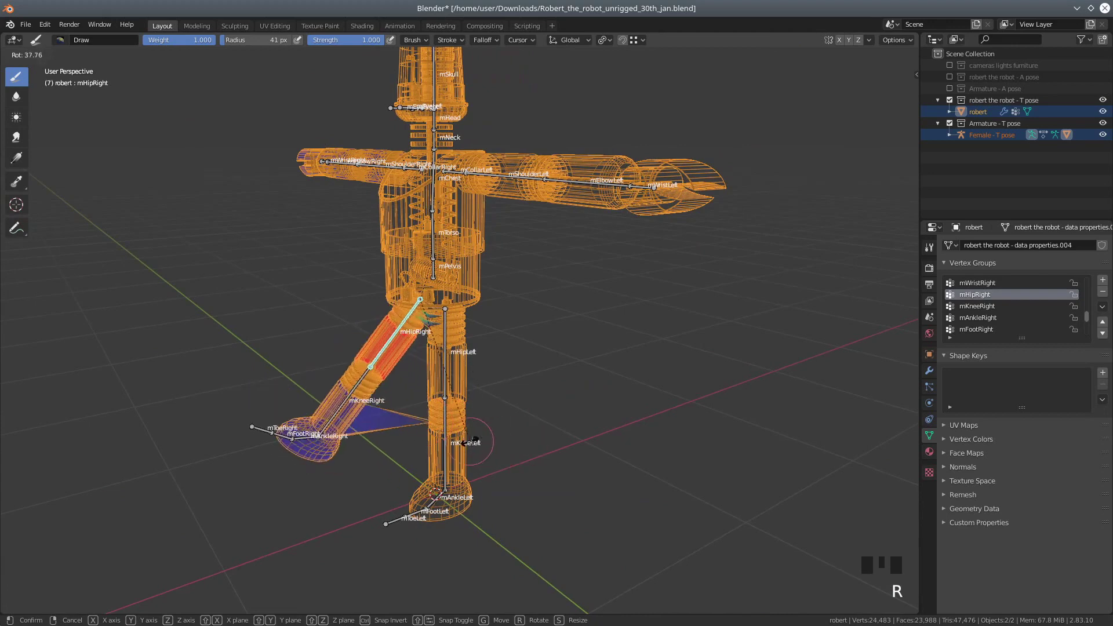
{"action": "right_click", "coordinate": [476, 442]}
Test-rotate mHipRight from a closer front view to examine how the hip rings and right shin follow
{"action": "middle_click_drag", "start_coordinate": [537, 483], "coordinate": [620, 450]}
{"action": "scroll", "coordinate": [597, 458], "scroll_direction": "up", "scroll_amount": 1}
{"action": "scroll", "coordinate": [597, 457], "scroll_direction": "up", "scroll_amount": 1}
{"action": "key", "text": "r"}
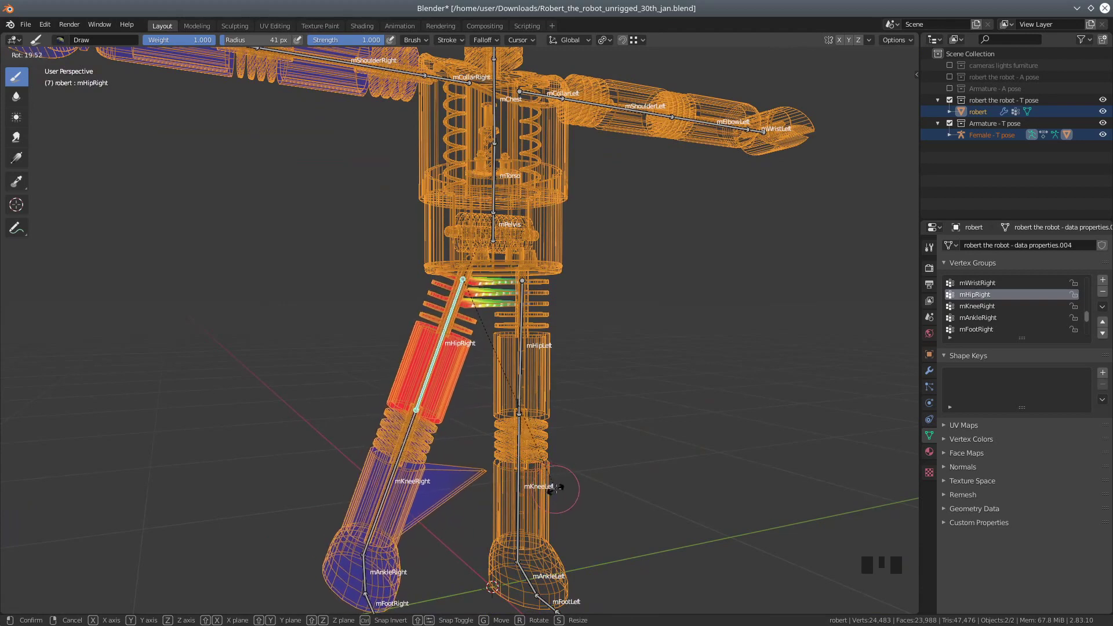
{"action": "right_click", "coordinate": [555, 487]}
Examine the upper rim of the right shin cylinder with another temporary mHipRight rotation
{"action": "middle_click_drag", "start_coordinate": [648, 517], "coordinate": [643, 335]}
{"action": "scroll", "coordinate": [615, 369], "scroll_direction": "up", "scroll_amount": 1}
{"action": "scroll", "coordinate": [615, 369], "scroll_direction": "up", "scroll_amount": 1}
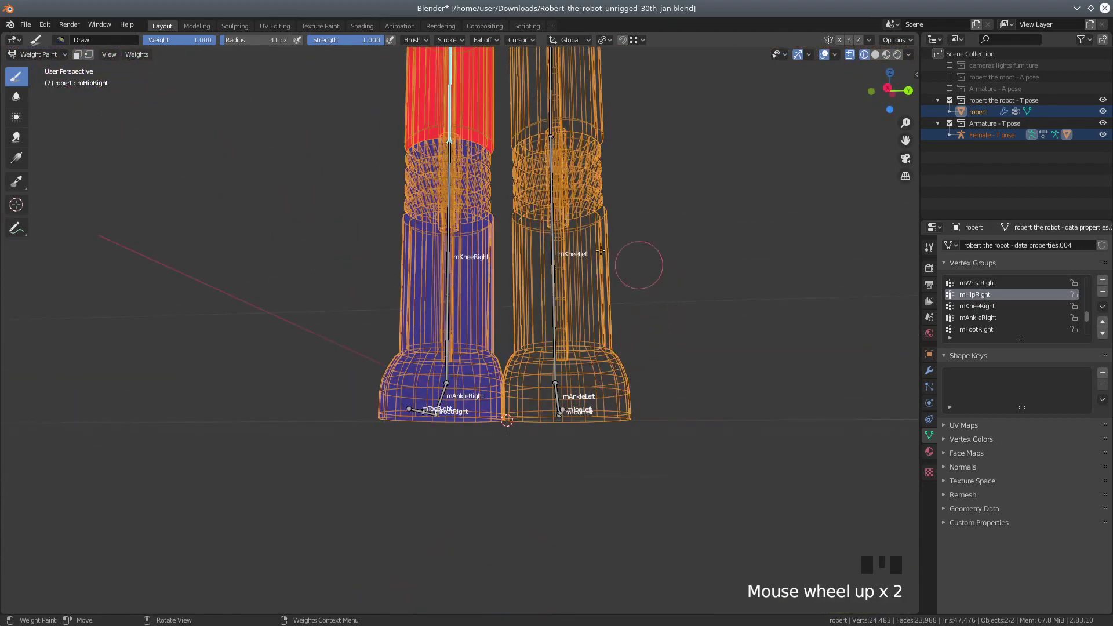
{"action": "middle_click_drag", "start_coordinate": [676, 249], "coordinate": [692, 277]}
{"action": "key", "text": "r"}
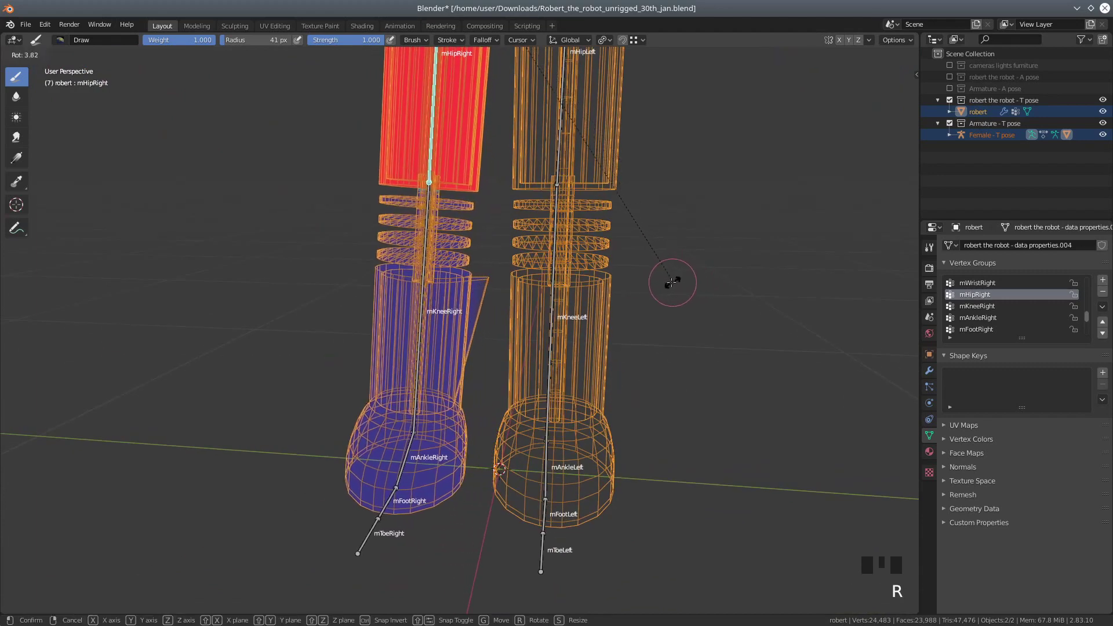
{"action": "key", "text": "Escape"}
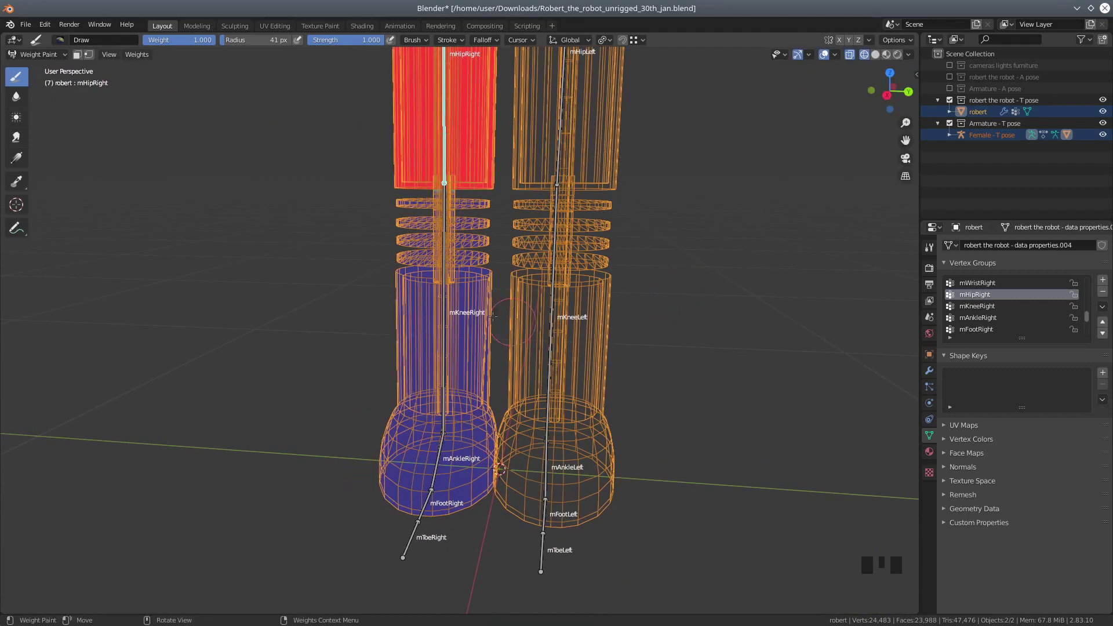
Activate the mKneeRight bone and examine its weights on the knee rings, shin and foot
{"action": "left_click", "coordinate": [443, 311], "text": "ctrl"}
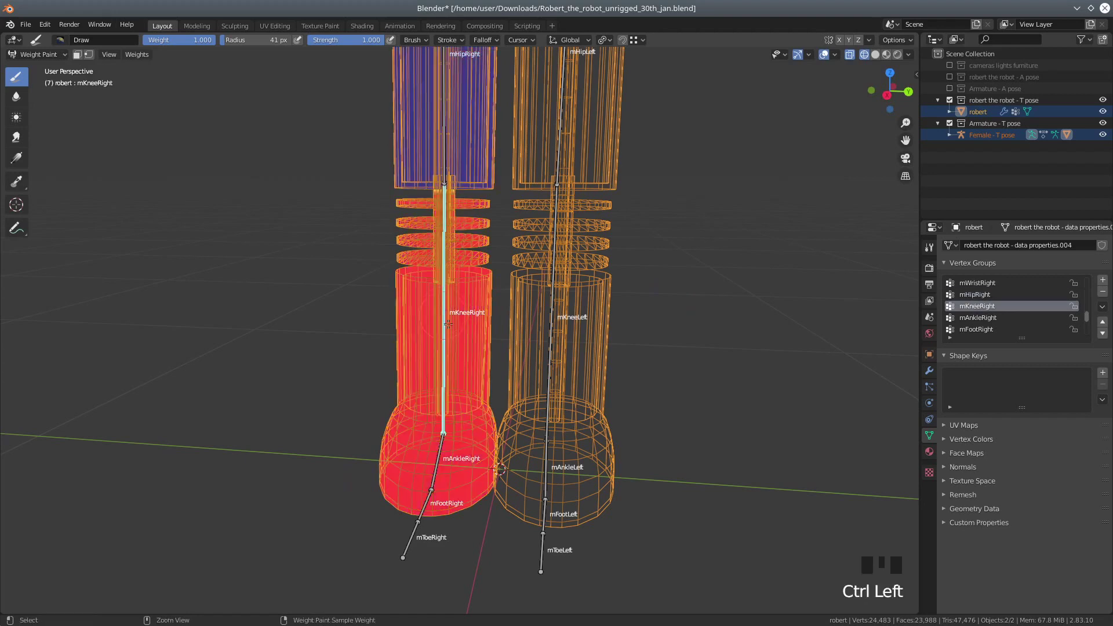
{"action": "scroll", "coordinate": [448, 323], "scroll_direction": "up", "scroll_amount": 4}
{"action": "middle_click_drag", "start_coordinate": [509, 325], "coordinate": [501, 334]}
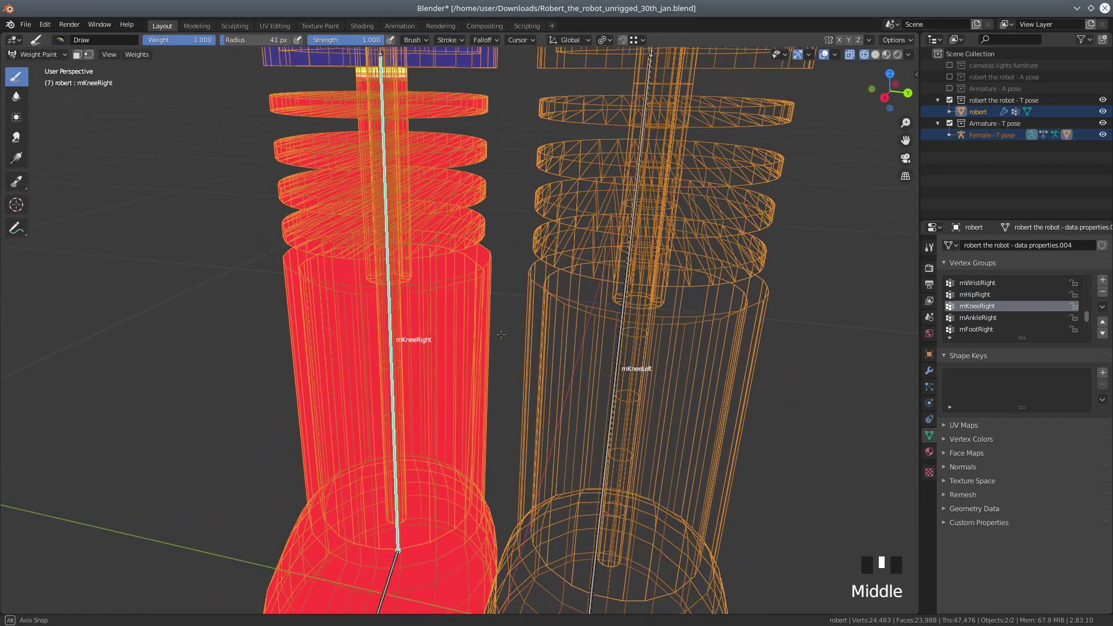
{"action": "scroll", "coordinate": [470, 309], "scroll_direction": "down", "scroll_amount": 2}
{"action": "middle_click_drag", "start_coordinate": [471, 315], "coordinate": [481, 314]}
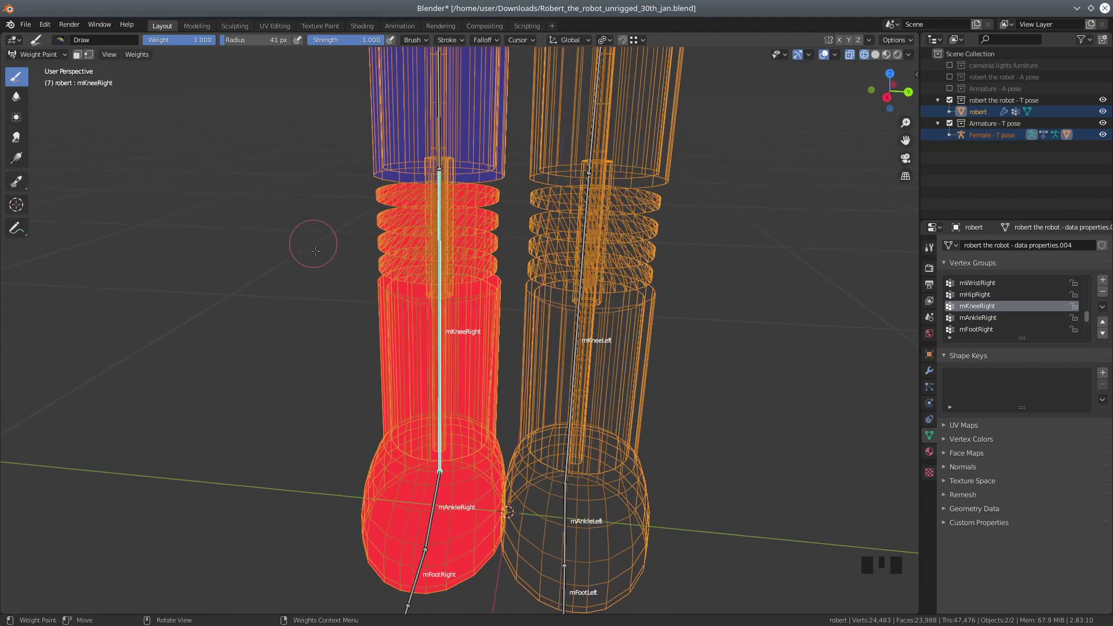
Turn vertex selection masking back on and test-rotate mKneeRight to check the shin's upper rim
{"action": "key", "text": "v"}
{"action": "scroll", "coordinate": [380, 330], "scroll_direction": "up", "scroll_amount": 2}
{"action": "middle_click_drag", "start_coordinate": [381, 331], "coordinate": [490, 341]}
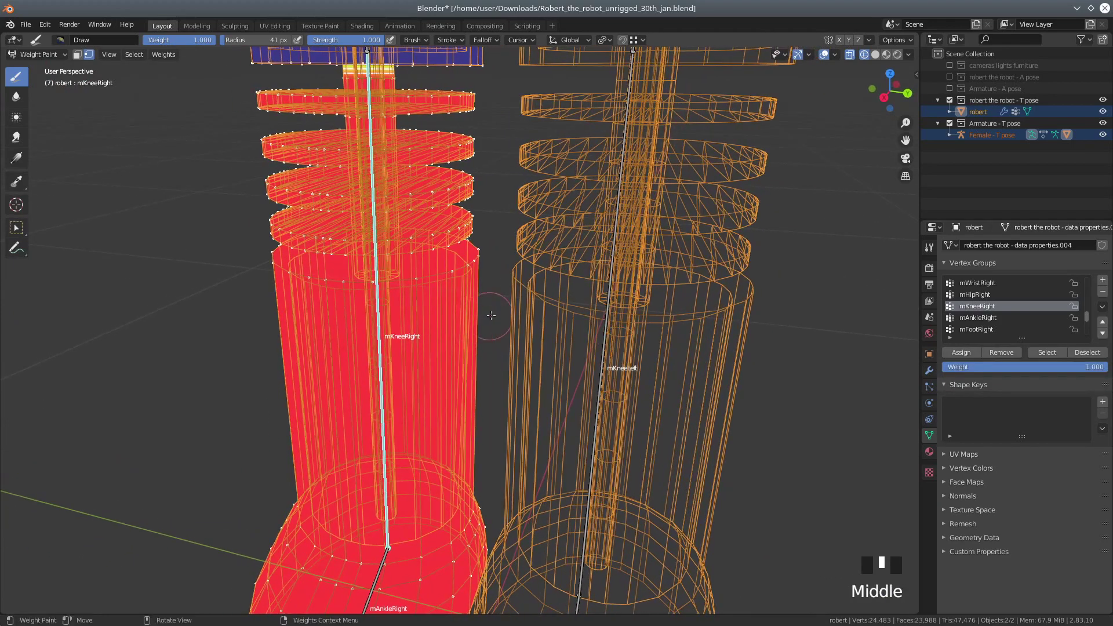
{"action": "key", "text": "r"}
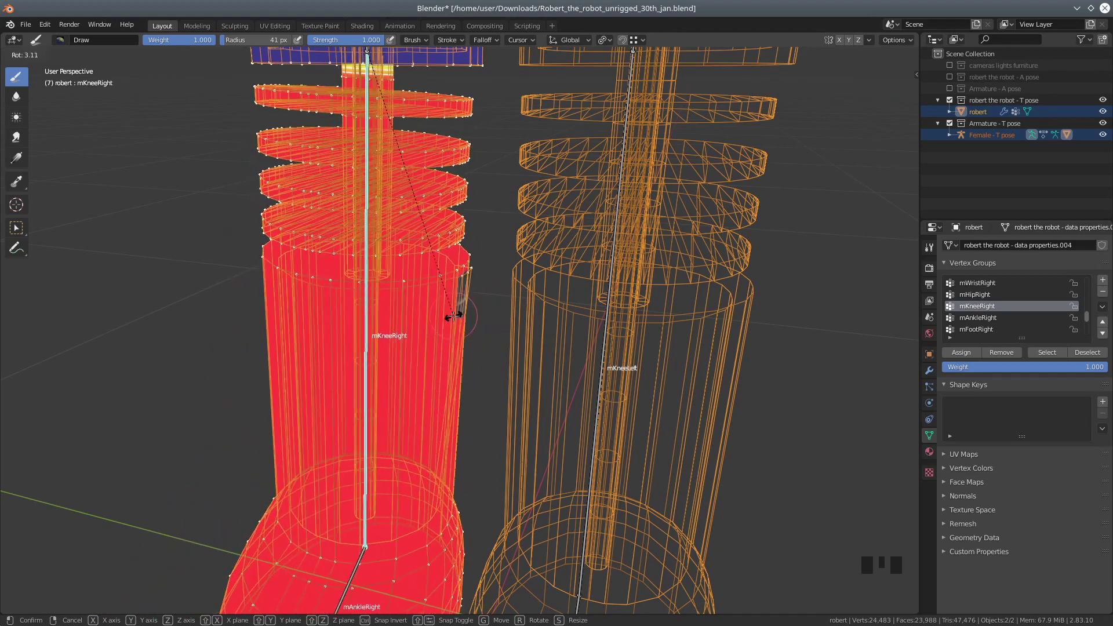
{"action": "right_click", "coordinate": [453, 315]}
Paint full mKneeRight weight along the right shin's upper rim and check it with a temporary bone rotation
{"action": "middle_click_drag", "start_coordinate": [453, 315], "coordinate": [492, 264]}
{"action": "mouse_move", "coordinate": [507, 210]}
{"action": "left_mouse_down"}
{"action": "mouse_move", "coordinate": [514, 218]}
{"action": "mouse_move", "coordinate": [432, 222]}
{"action": "left_mouse_up"}
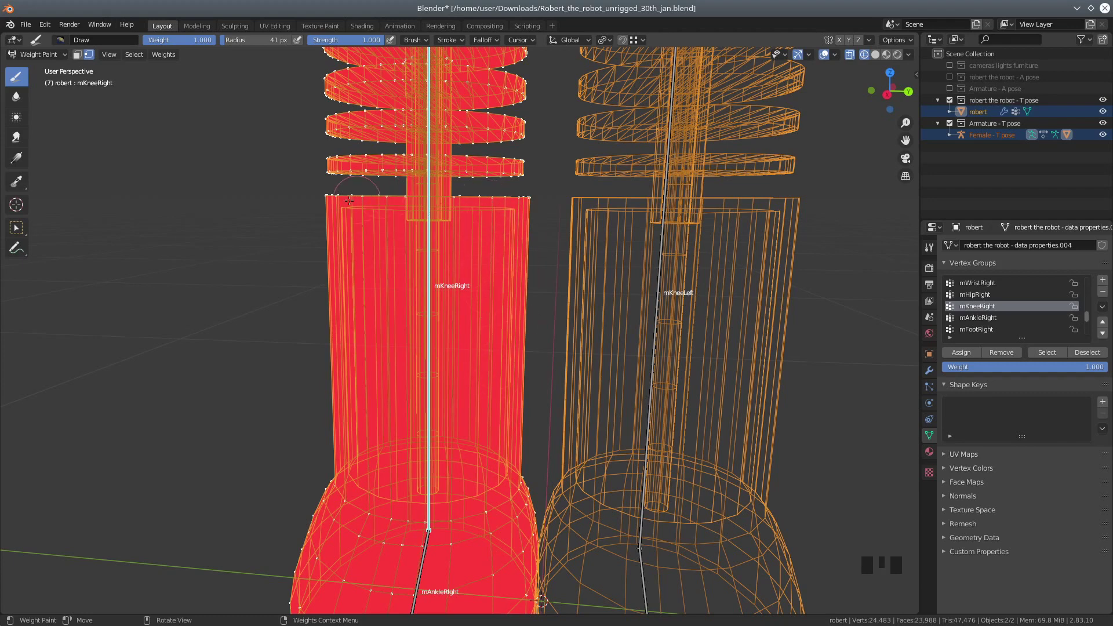
{"action": "scroll", "coordinate": [282, 295], "scroll_direction": "down", "scroll_amount": 3}
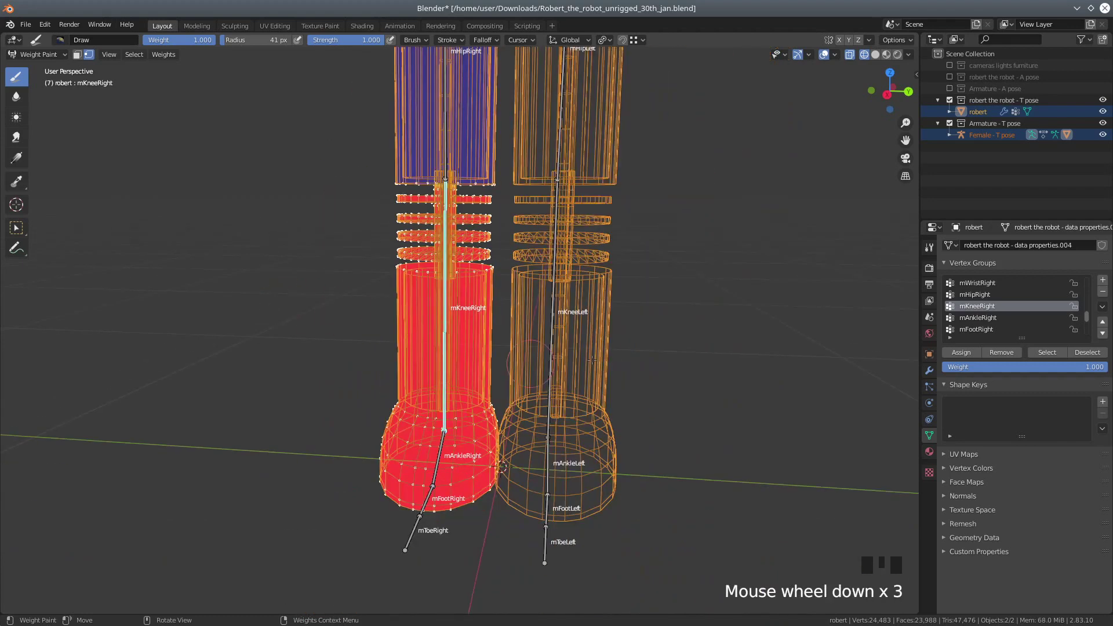
{"action": "key", "text": "r"}
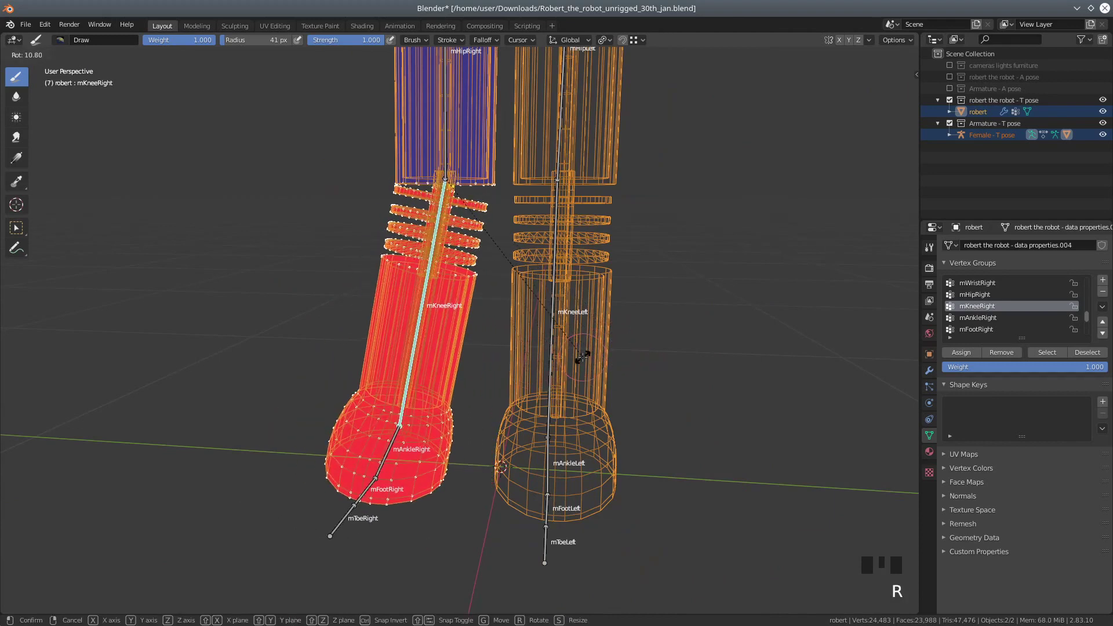
{"action": "right_click", "coordinate": [609, 345]}
Turn off vertex selection masking and look over the whole robot from the front
{"action": "scroll", "coordinate": [662, 333], "scroll_direction": "down", "scroll_amount": 2}
{"action": "middle_click_drag", "start_coordinate": [665, 307], "coordinate": [673, 421], "text": "shift"}
{"action": "scroll", "coordinate": [647, 368], "scroll_direction": "down", "scroll_amount": 2}
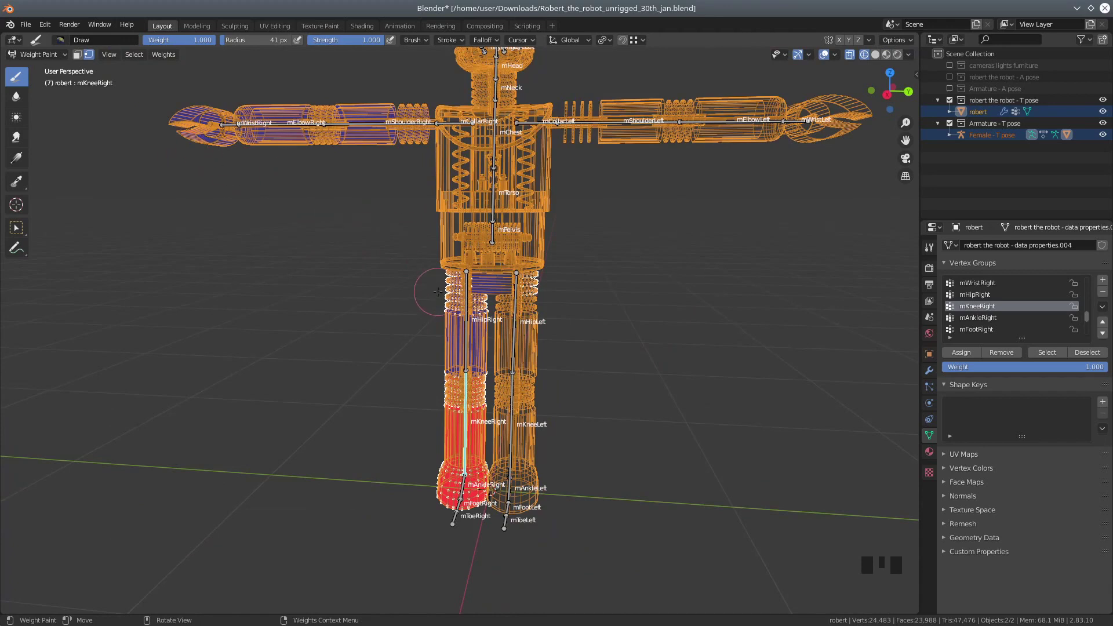
{"action": "key", "text": "v"}
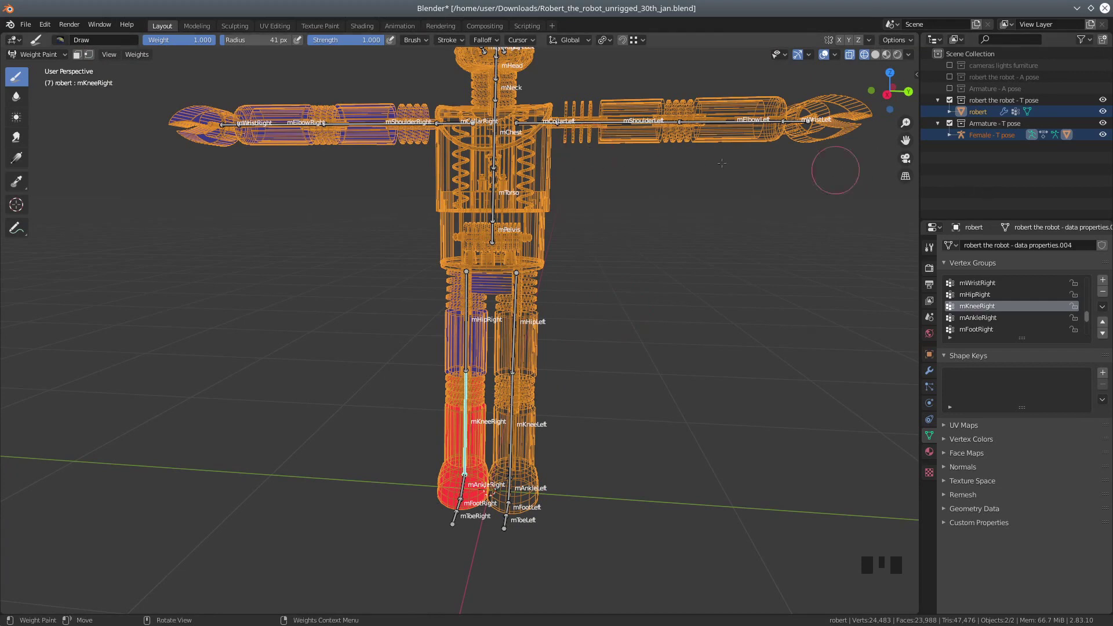
{"action": "middle_click_drag", "start_coordinate": [602, 174], "coordinate": [613, 194]}
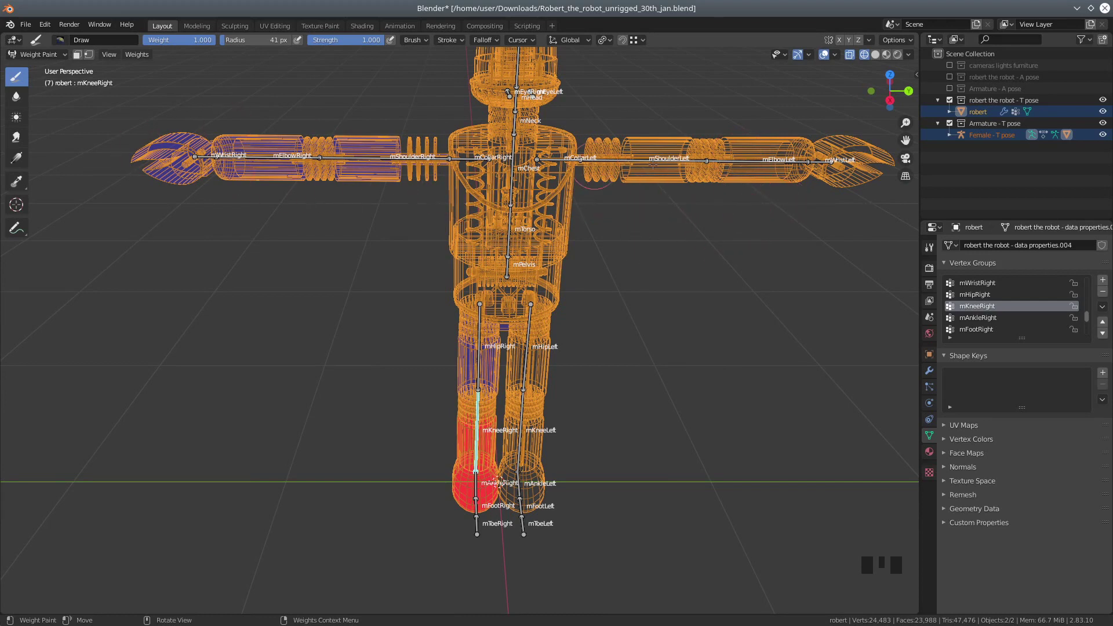
{"action": "scroll", "coordinate": [565, 232], "scroll_direction": "down", "scroll_amount": 2}
{"action": "middle_click_drag", "start_coordinate": [626, 266], "coordinate": [653, 258]}
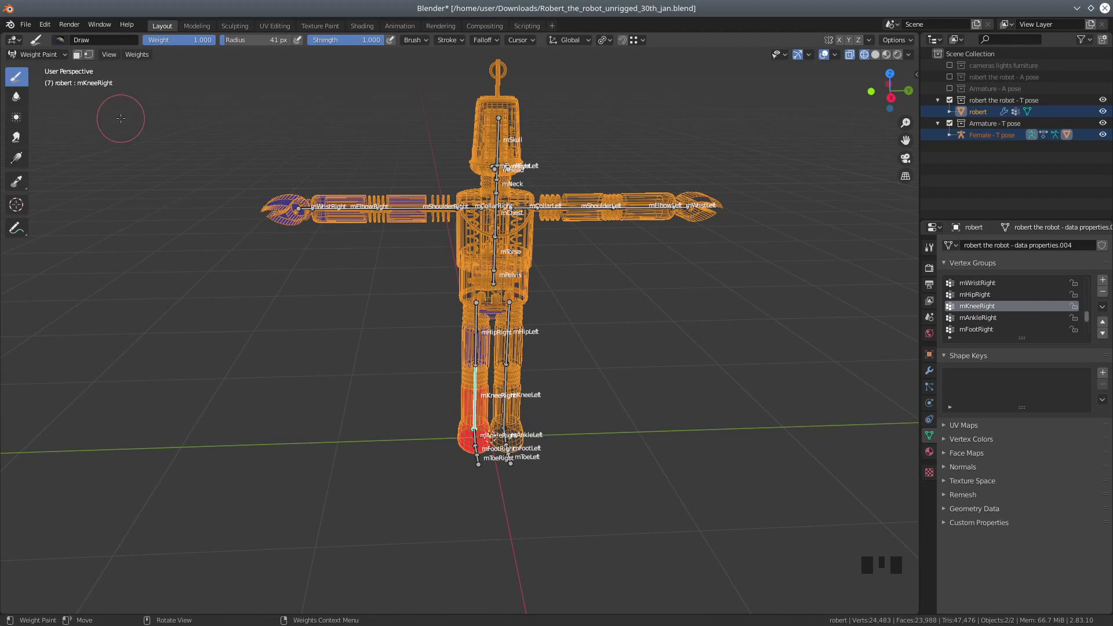
Return to Object Mode with only the robot mesh selected and show its modifiers
{"action": "left_click", "coordinate": [39, 55]}
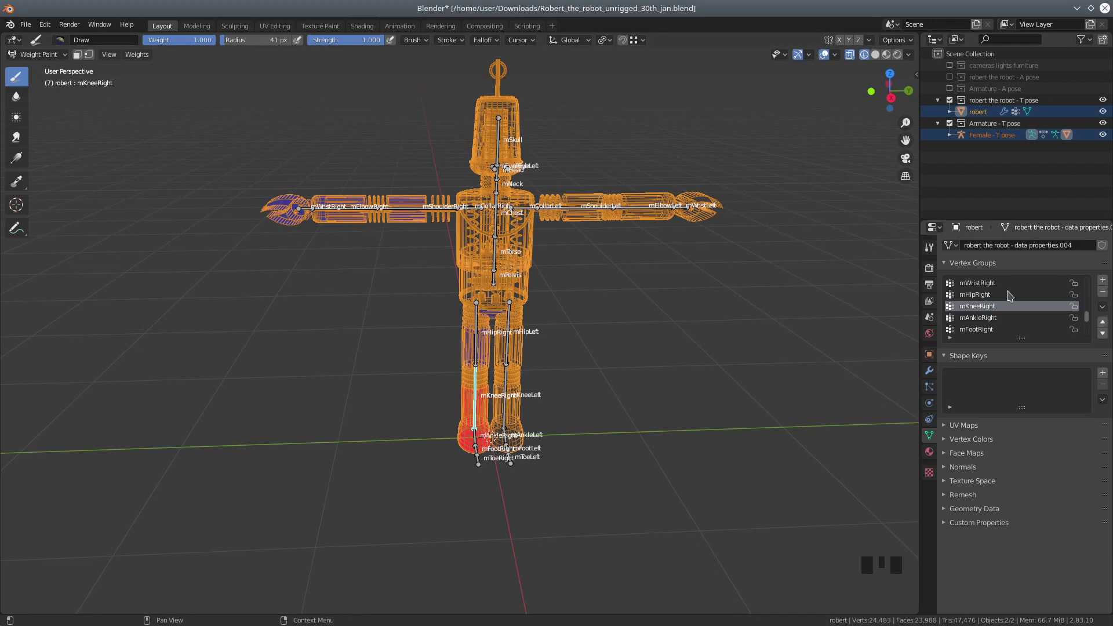
{"action": "left_click", "coordinate": [1103, 307]}
{"action": "left_click", "coordinate": [39, 55]}
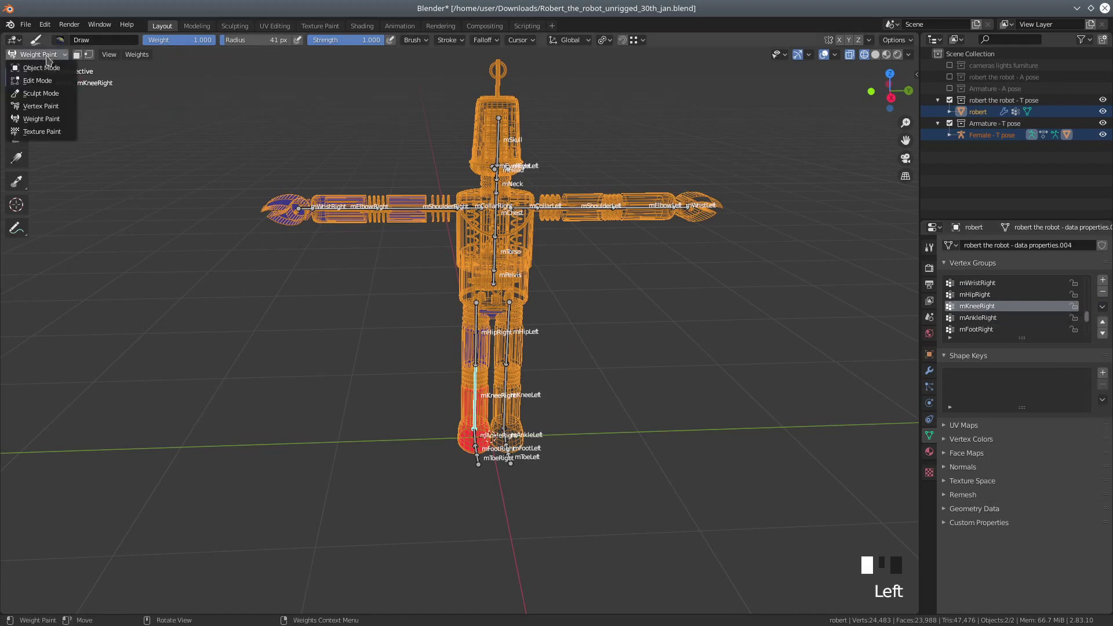
{"action": "left_click", "coordinate": [42, 67]}
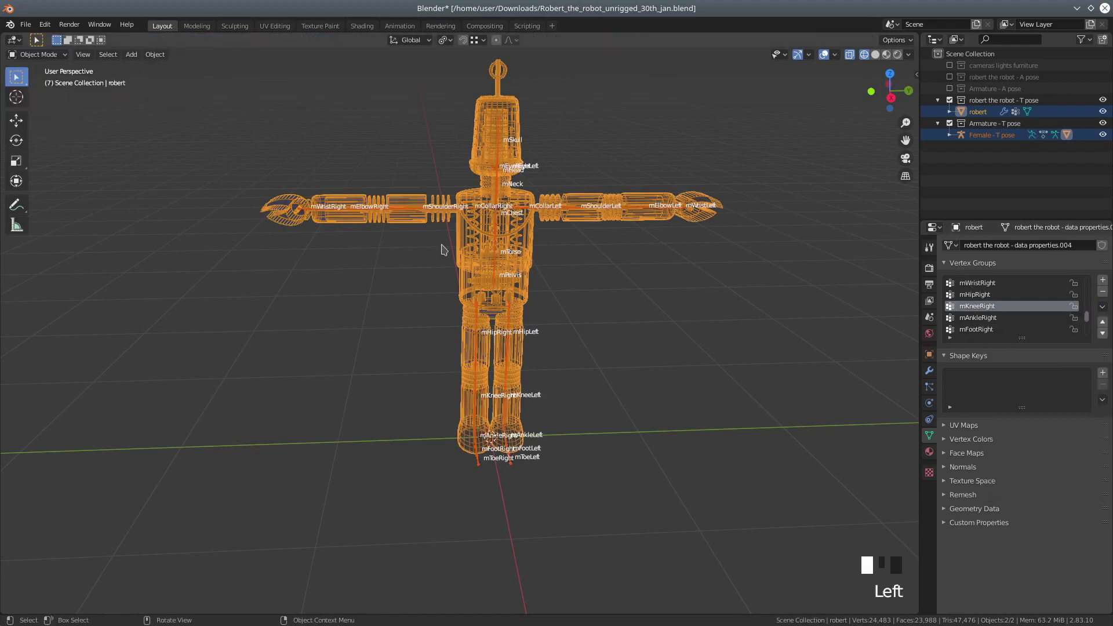
{"action": "left_click", "coordinate": [520, 239]}
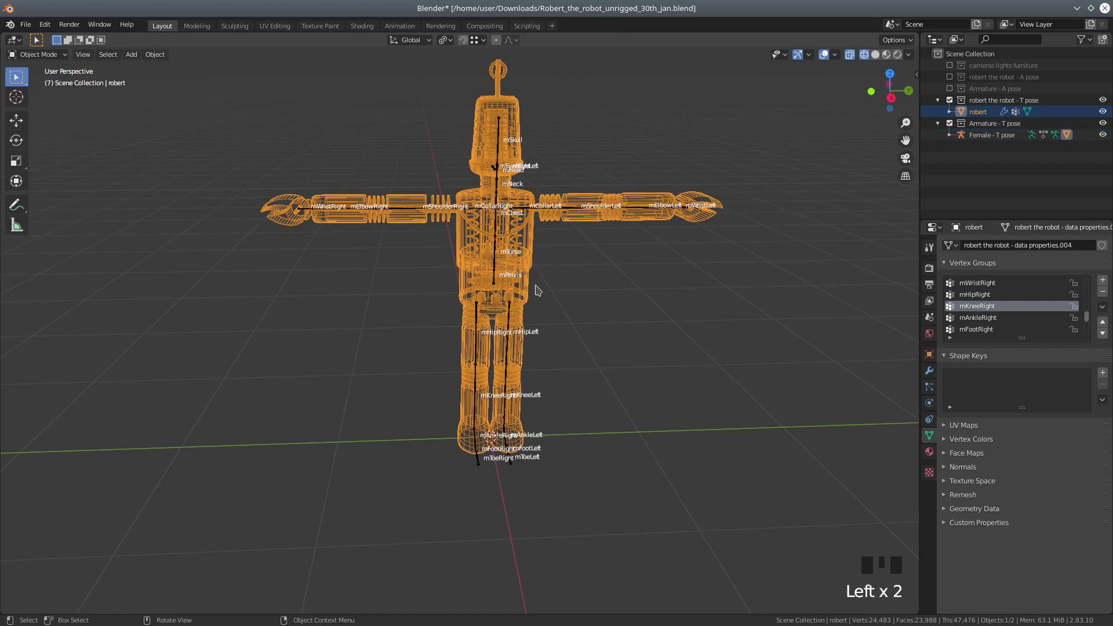
{"action": "left_click", "coordinate": [929, 372]}
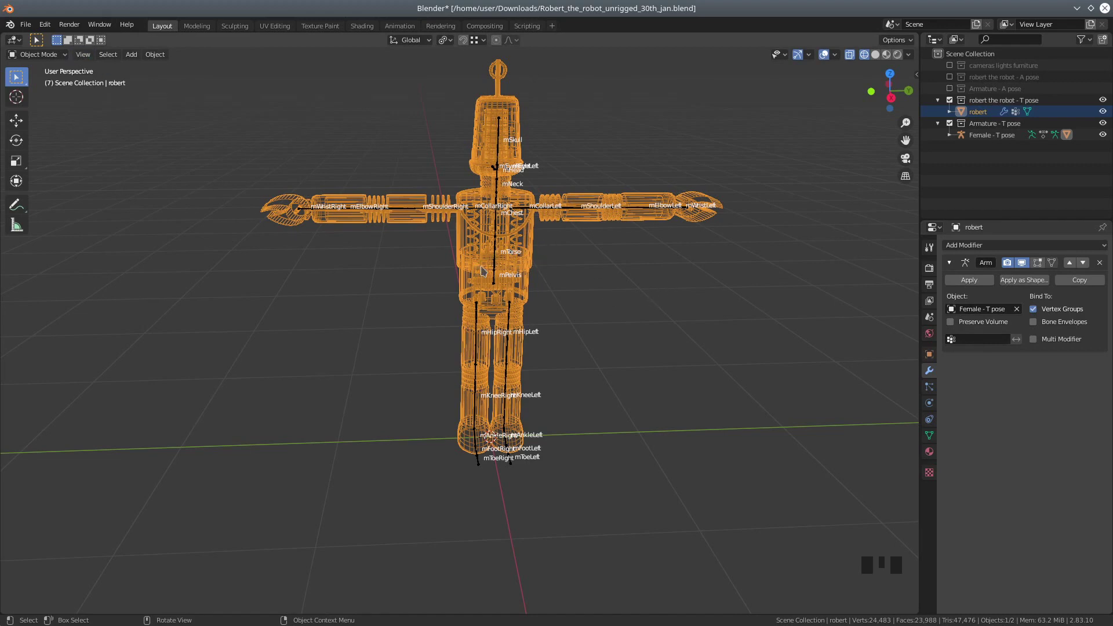
Put the robot mesh into Edit Mode and select all of its vertices
{"action": "mouse_move", "coordinate": [594, 310]}
{"action": "middle_mouse_down"}
{"action": "mouse_move", "coordinate": [576, 307]}
{"action": "mouse_move", "coordinate": [586, 296]}
{"action": "middle_mouse_up"}
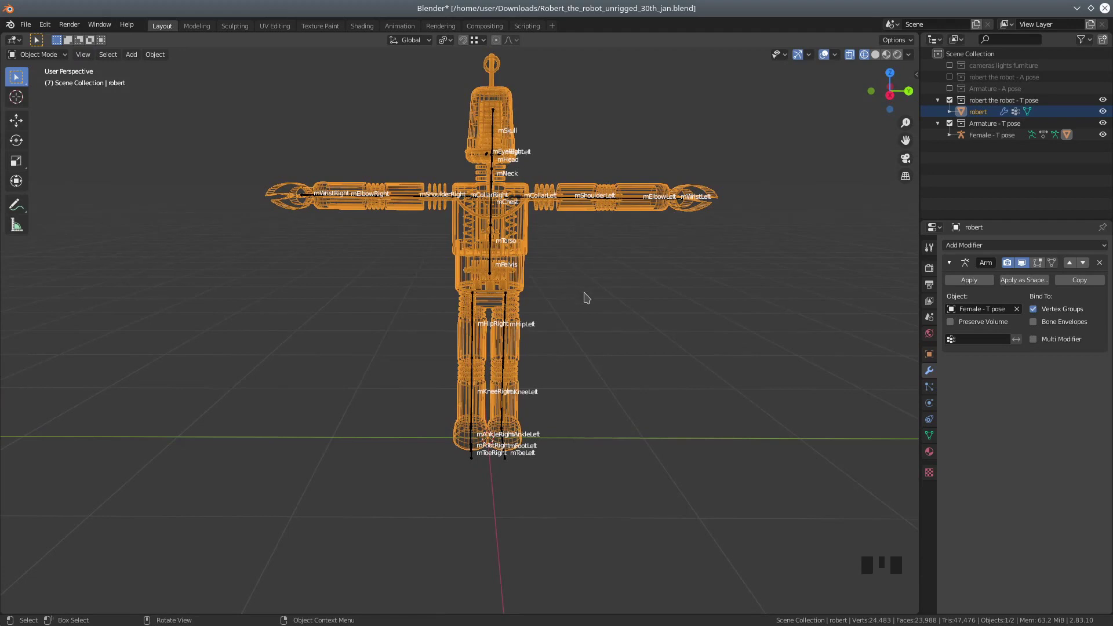
{"action": "scroll", "coordinate": [587, 298], "scroll_direction": "up", "scroll_amount": 1}
{"action": "scroll", "coordinate": [586, 298], "scroll_direction": "down", "scroll_amount": 1}
{"action": "left_click", "coordinate": [36, 54]}
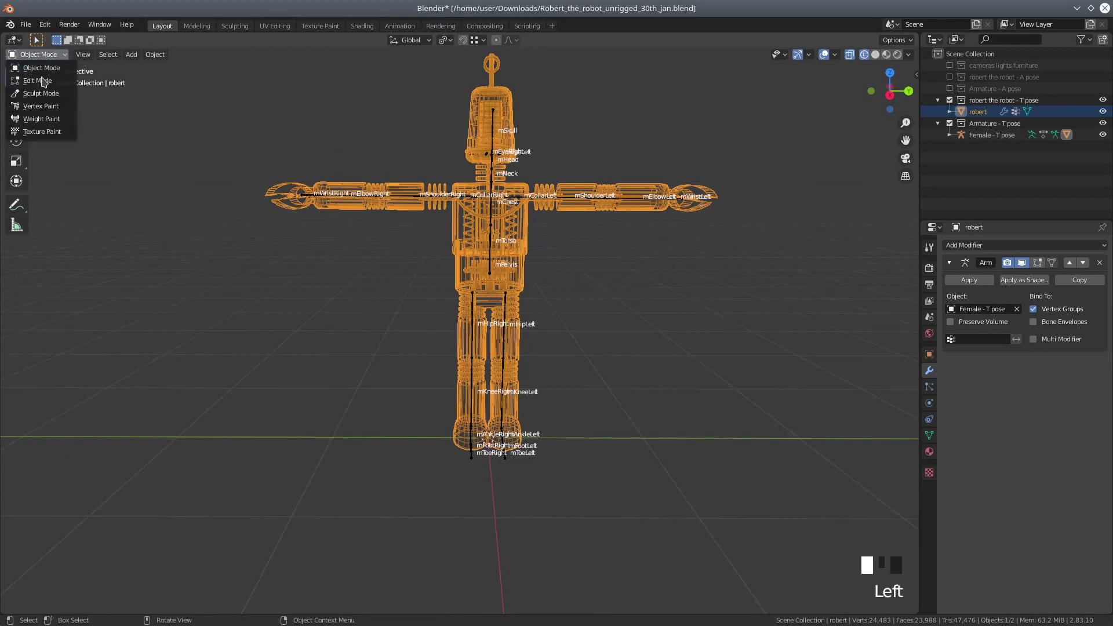
{"action": "left_click", "coordinate": [41, 83]}
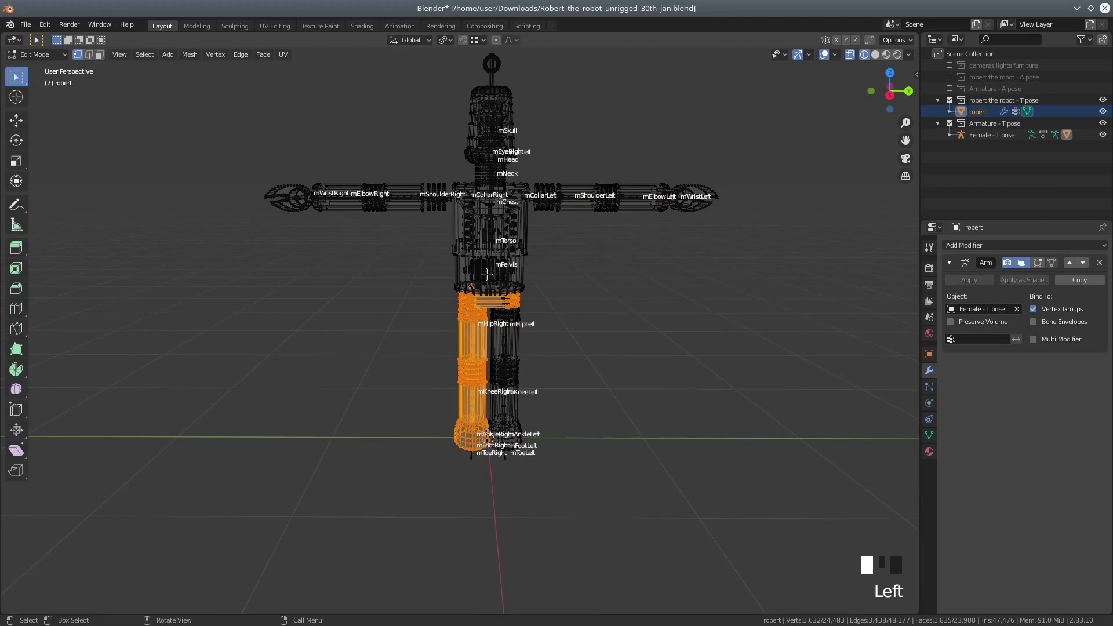
{"action": "scroll", "coordinate": [487, 275], "scroll_direction": "down", "scroll_amount": 2}
{"action": "key", "text": "a"}
{"action": "key", "text": "a"}
{"action": "key", "text": "a"}
{"action": "key", "text": "a"}
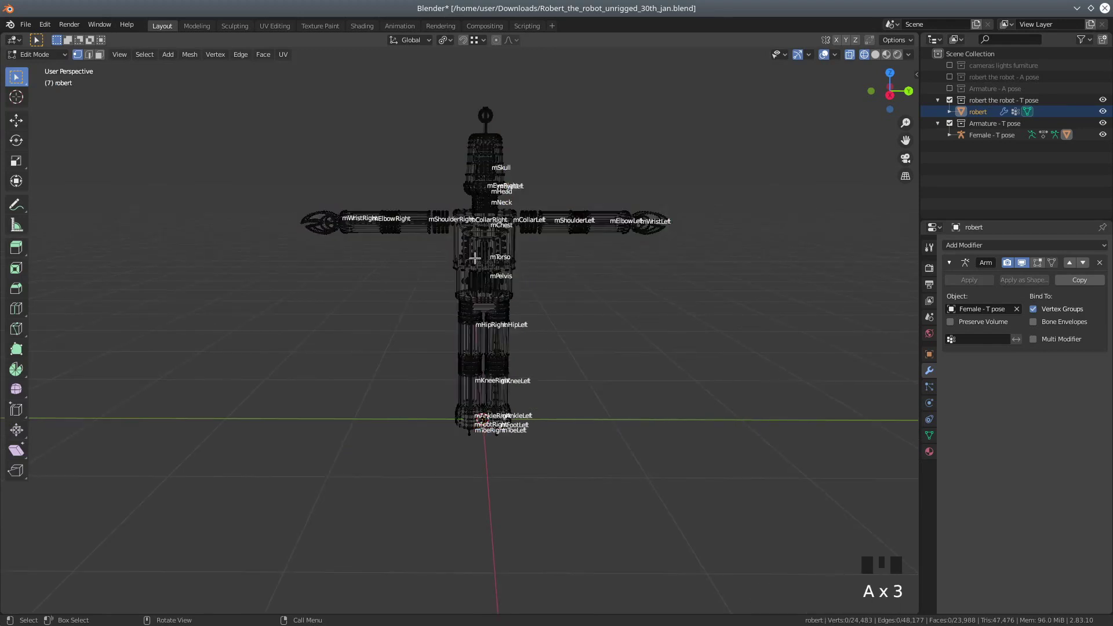
Delete all vertex groups from the robot mesh
{"action": "left_click", "coordinate": [56, 56]}
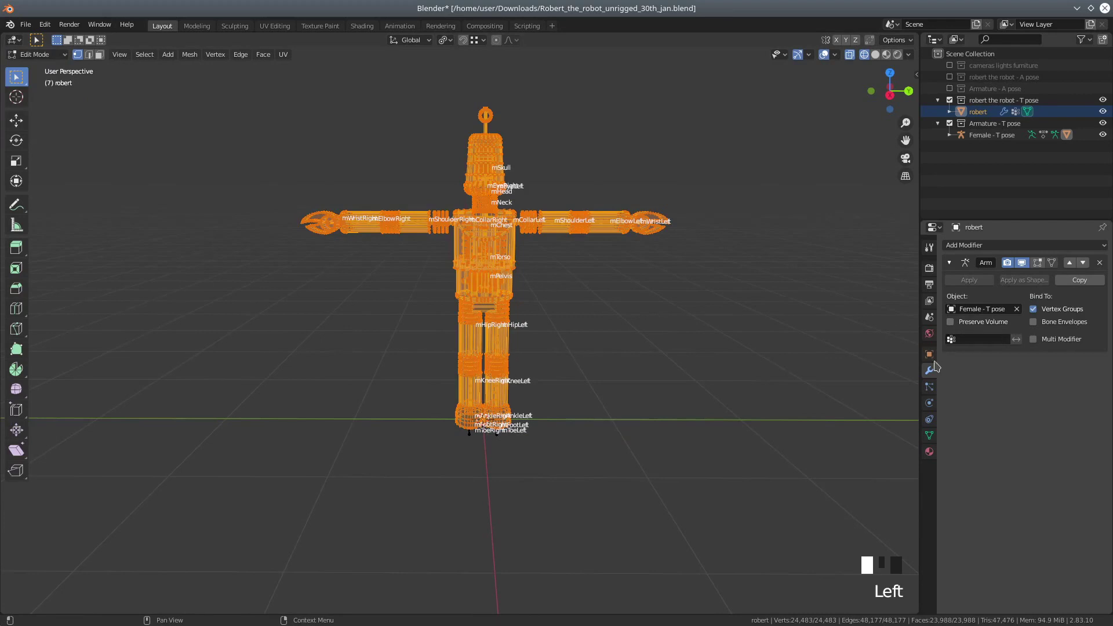
{"action": "left_click", "coordinate": [930, 436]}
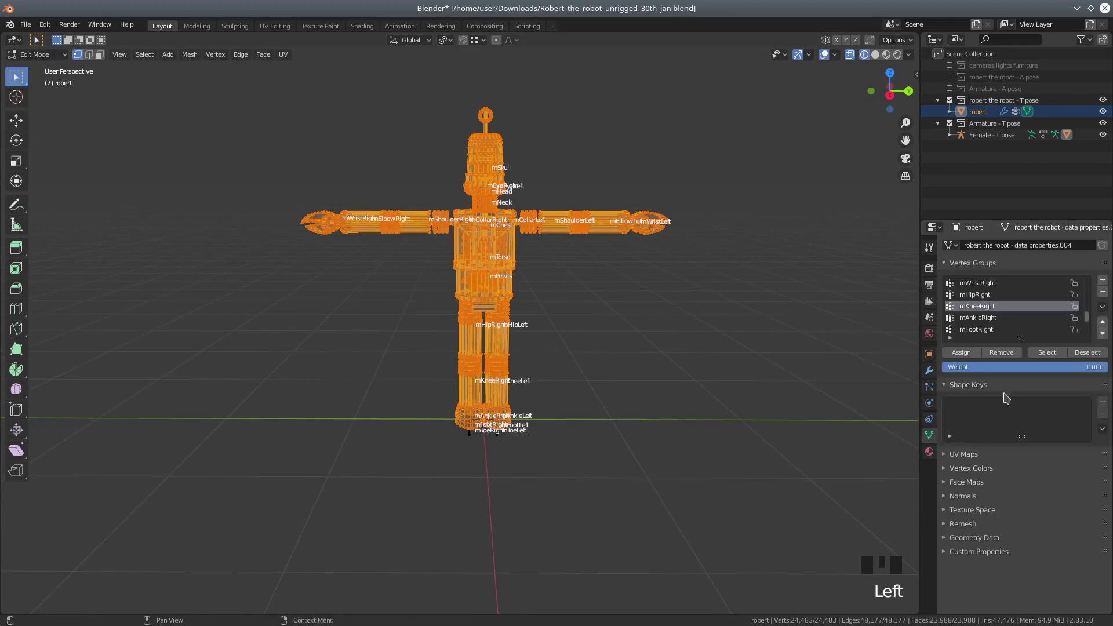
{"action": "left_click", "coordinate": [1103, 308]}
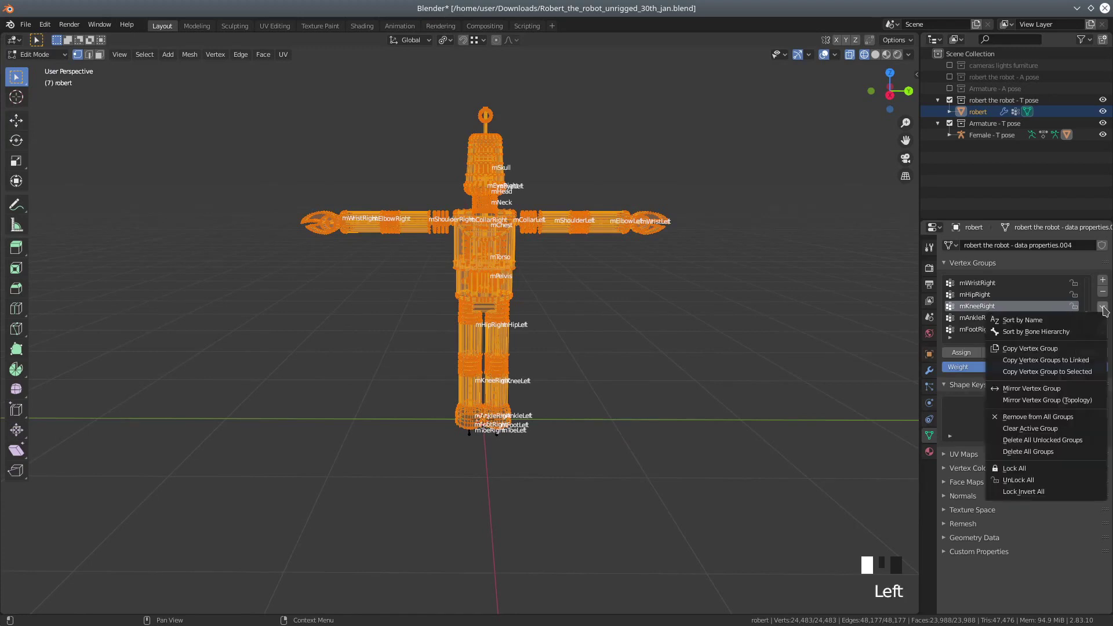
{"action": "left_click", "coordinate": [1043, 453]}
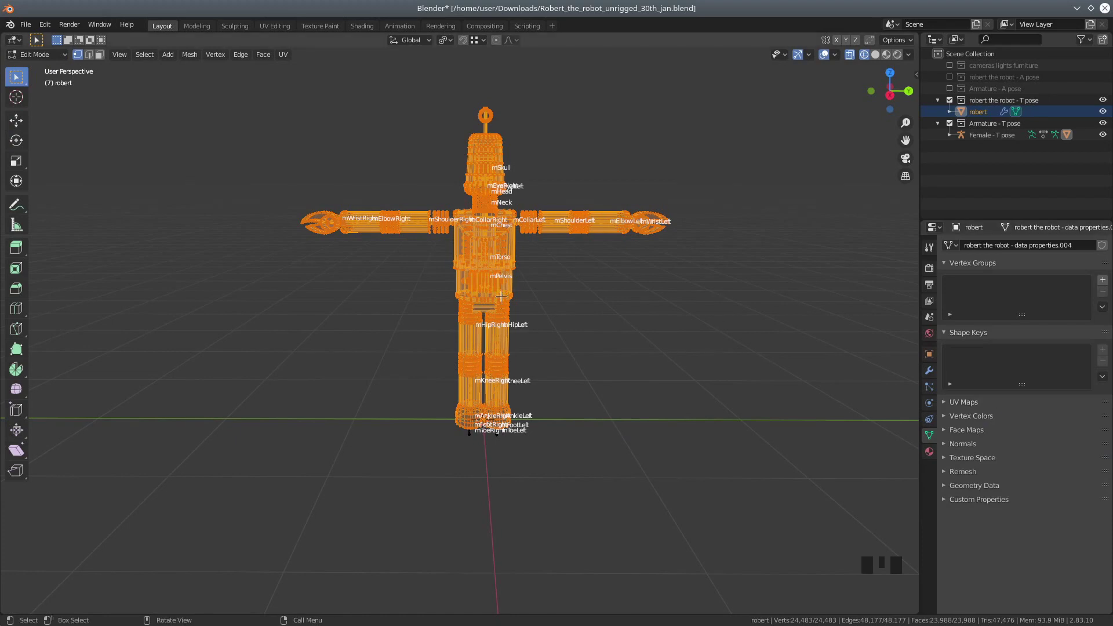
Return to Object Mode and remove the Armature modifier from the robot mesh
{"action": "left_click", "coordinate": [36, 55]}
{"action": "left_click", "coordinate": [35, 70]}
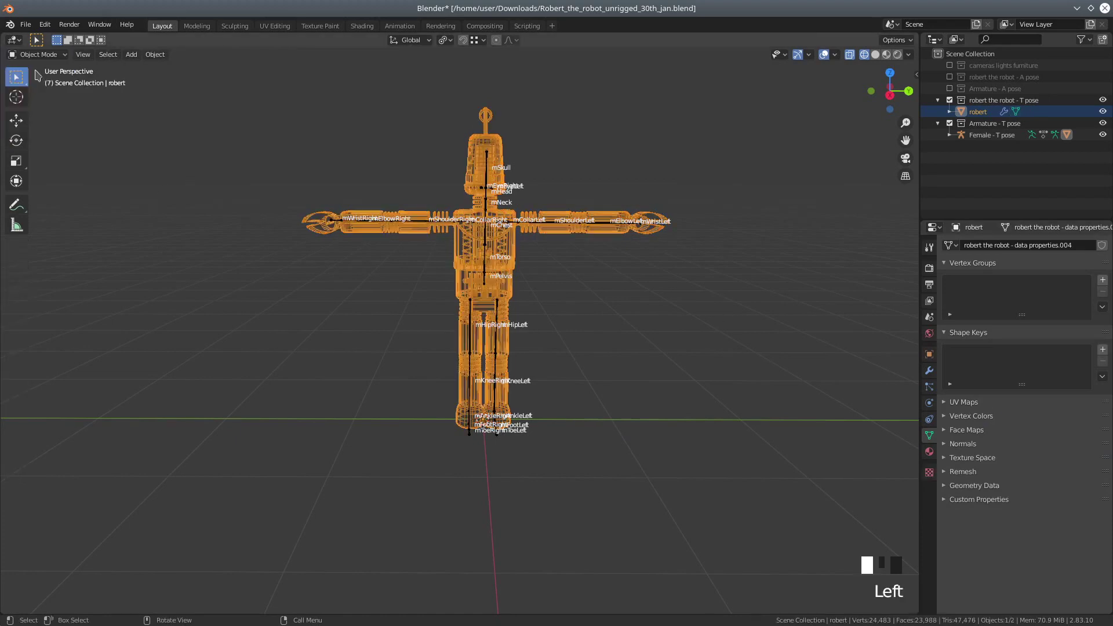
{"action": "left_click", "coordinate": [504, 265]}
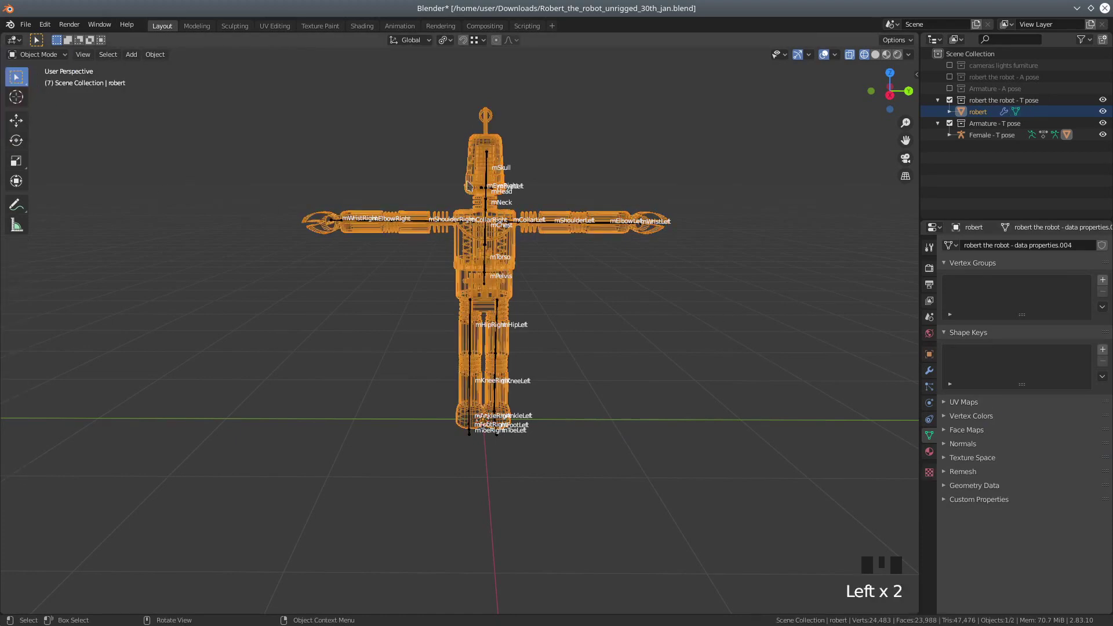
{"action": "left_click", "coordinate": [928, 371]}
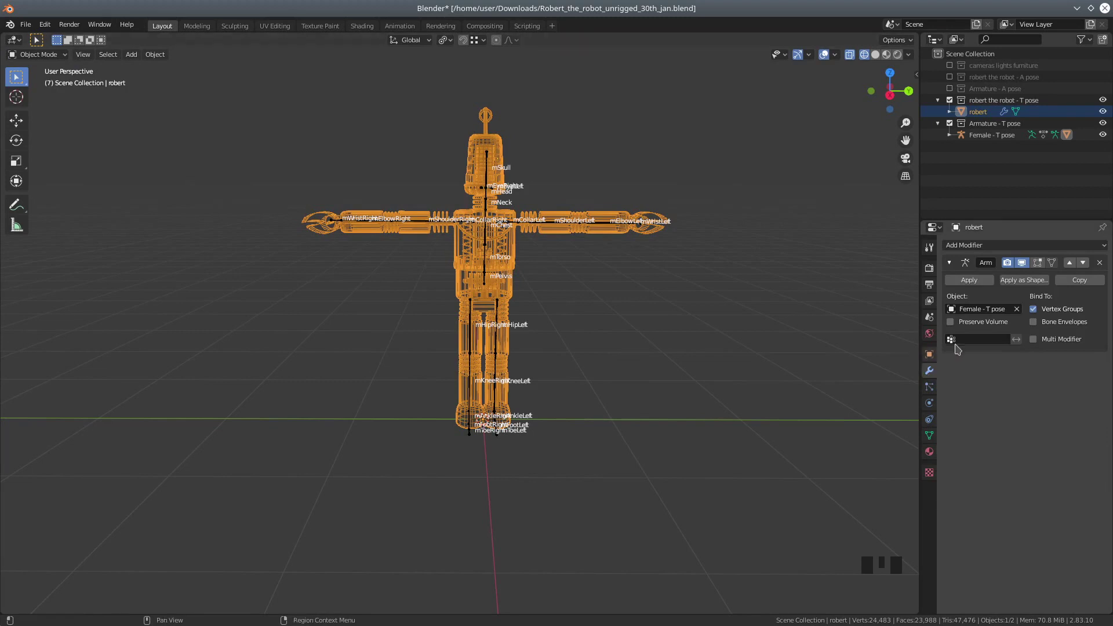
{"action": "left_click", "coordinate": [1100, 266]}
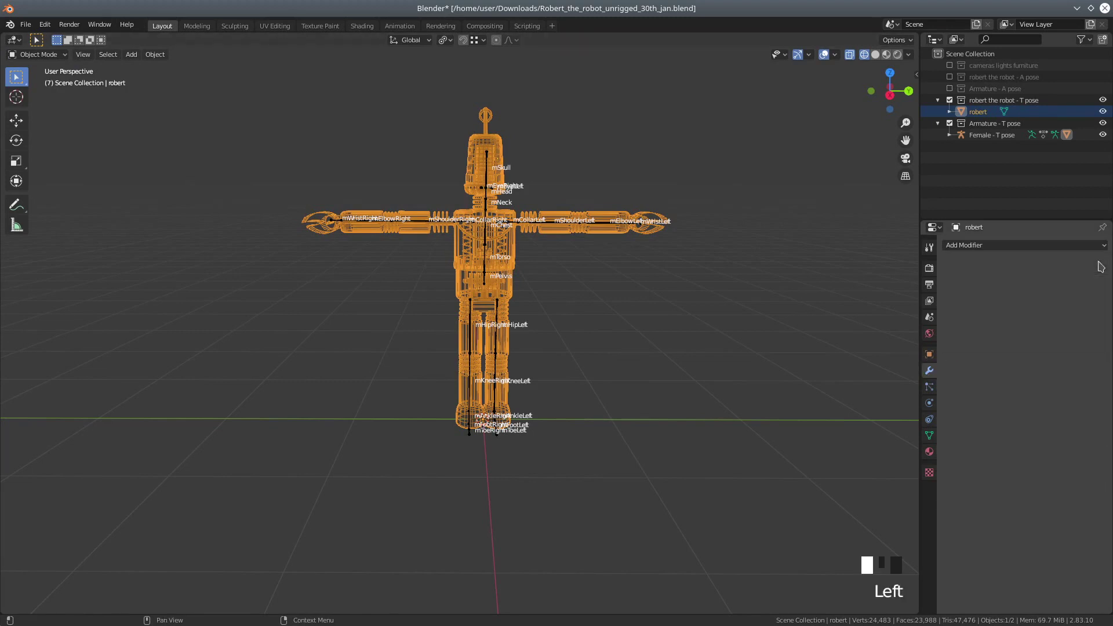
Select the Female - T pose armature, enter Pose Mode and test-rotate the mWristRight bone, cancelling the rotation
{"action": "scroll", "coordinate": [382, 310], "scroll_direction": "up", "scroll_amount": 3}
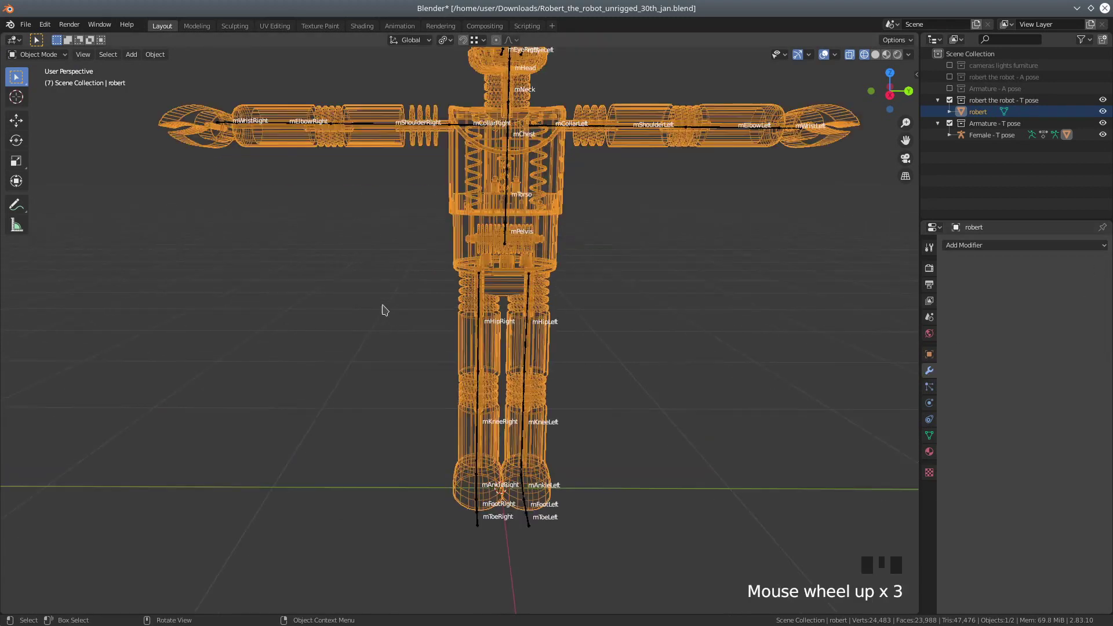
{"action": "scroll", "coordinate": [382, 311], "scroll_direction": "up", "scroll_amount": 1}
{"action": "middle_click_drag", "start_coordinate": [373, 244], "coordinate": [387, 308], "text": "shift"}
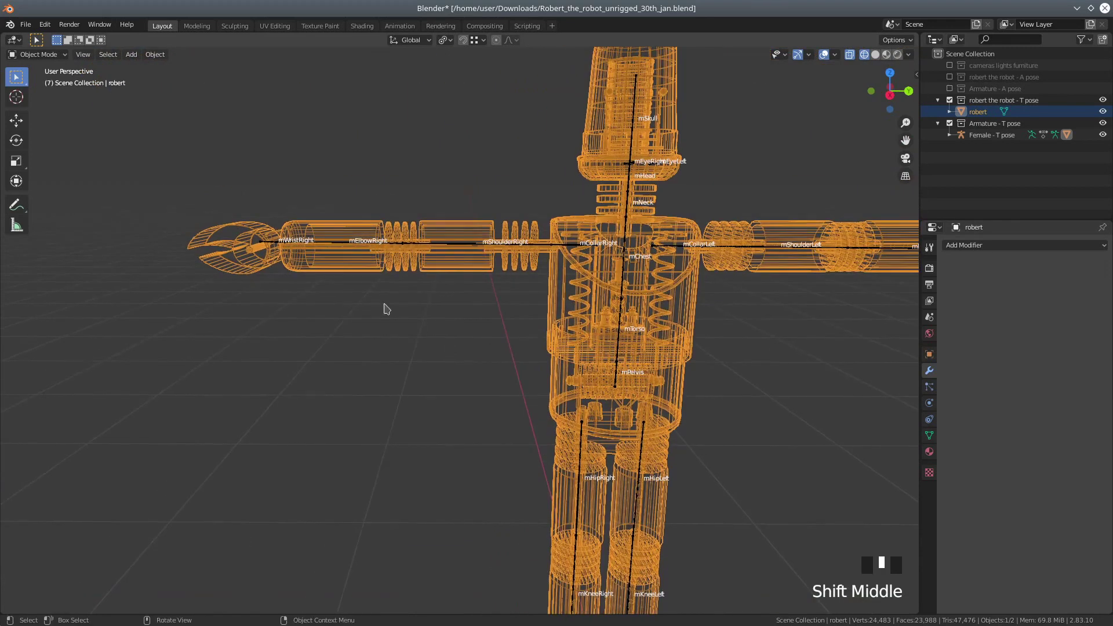
{"action": "left_click", "coordinate": [326, 247]}
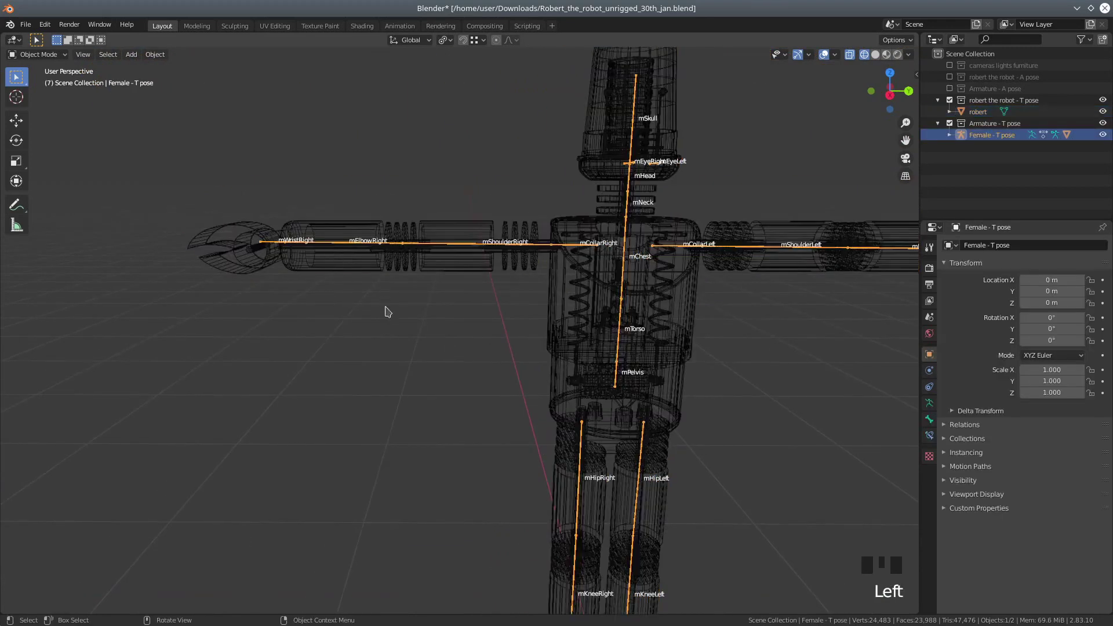
{"action": "scroll", "coordinate": [394, 310], "scroll_direction": "down", "scroll_amount": 3}
{"action": "left_click", "coordinate": [42, 55]}
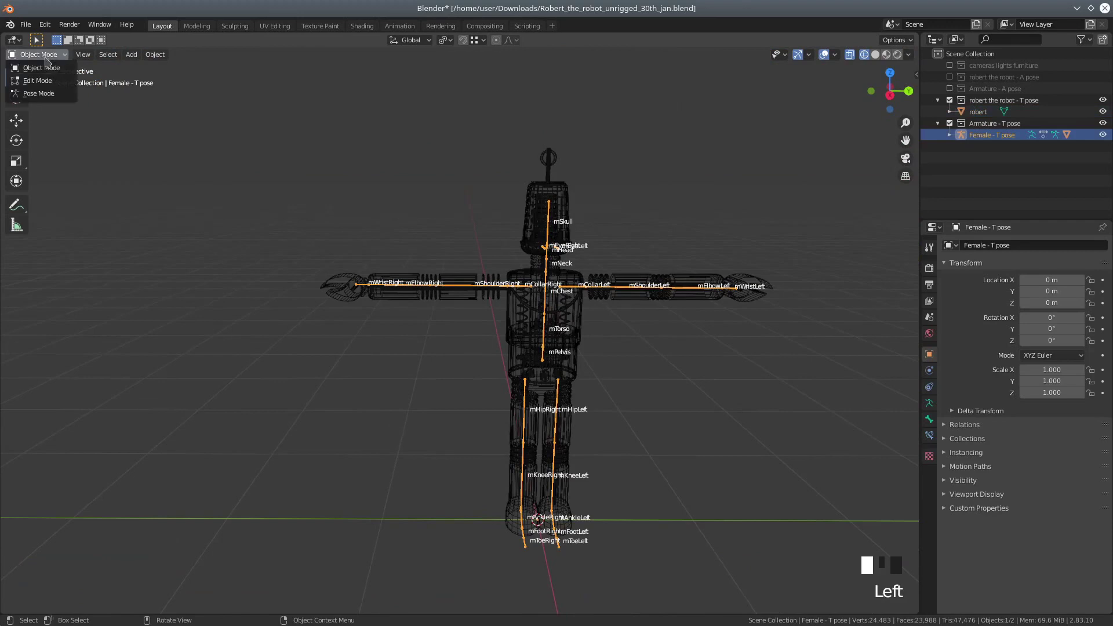
{"action": "left_click", "coordinate": [39, 93]}
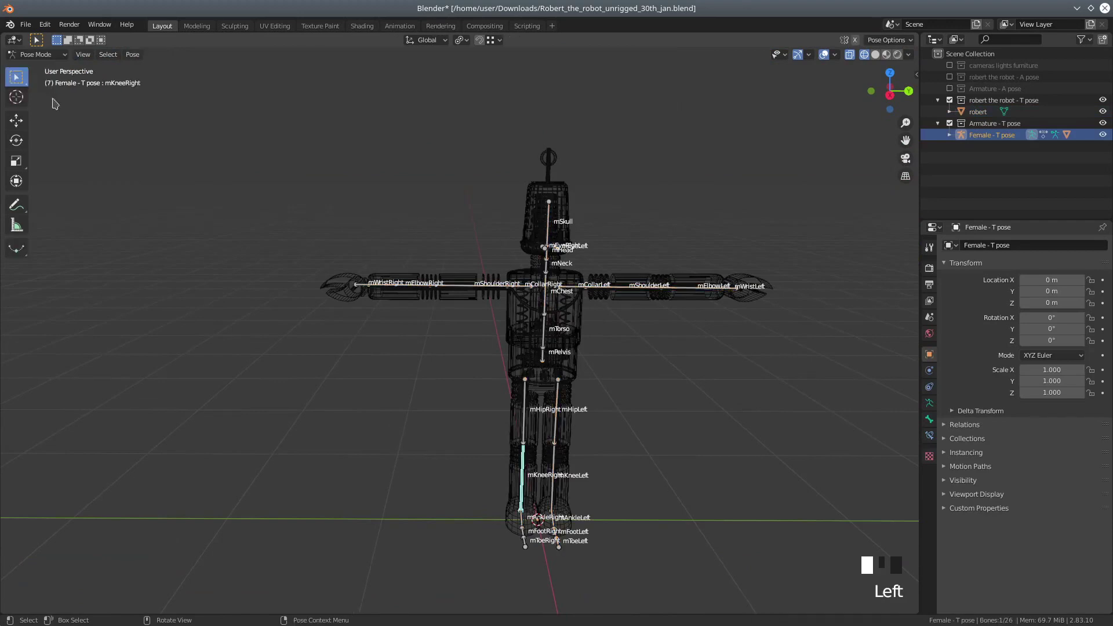
{"action": "left_click", "coordinate": [365, 287]}
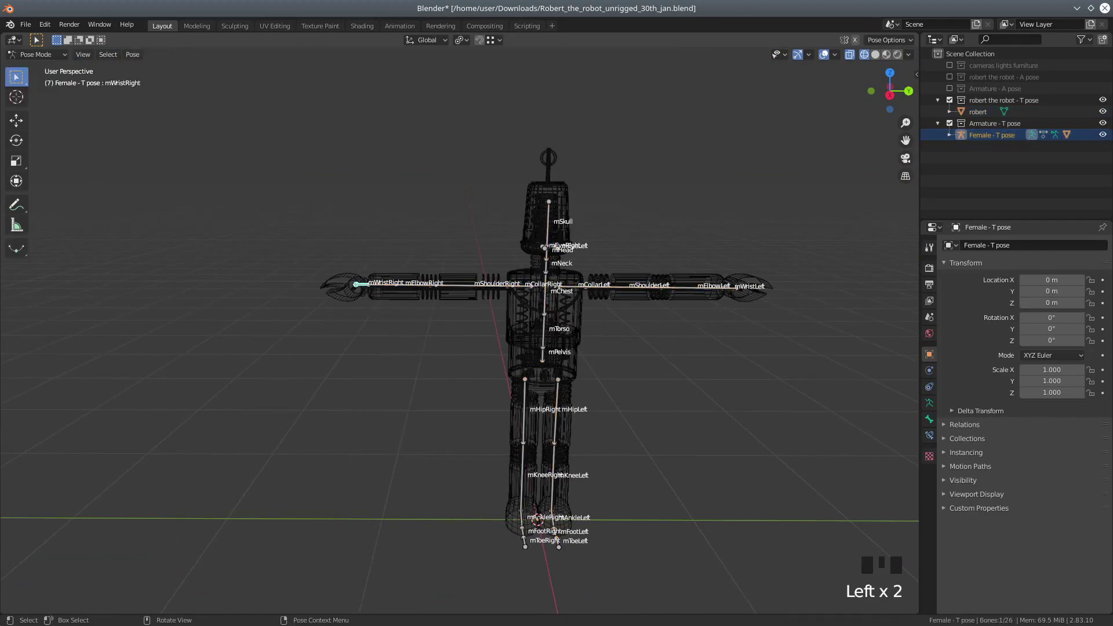
{"action": "key", "text": "r"}
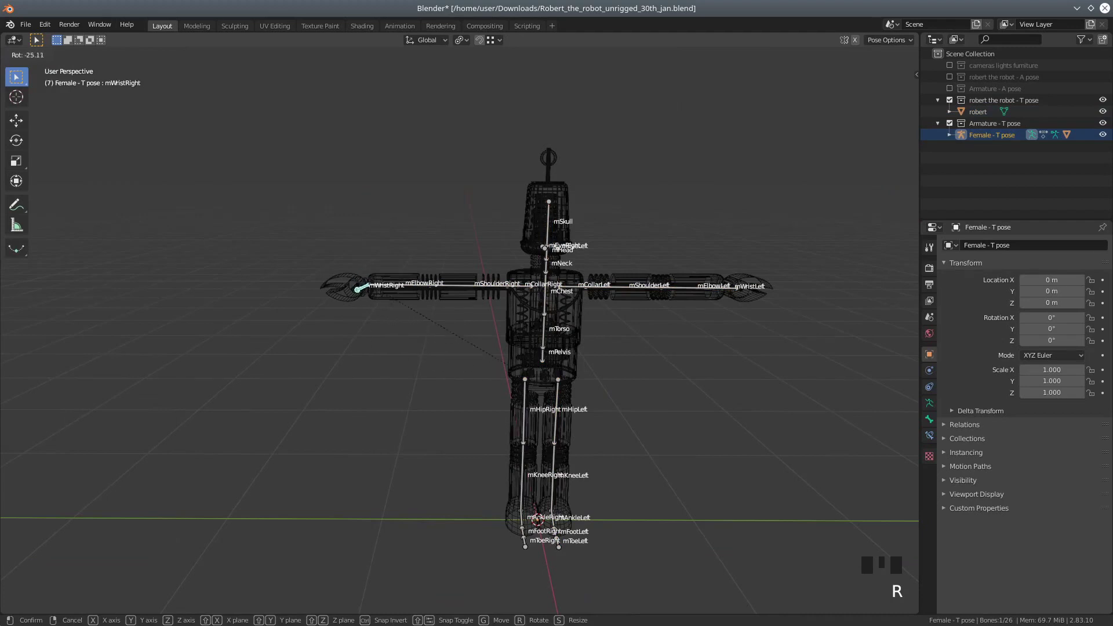
{"action": "left_click", "coordinate": [453, 371]}
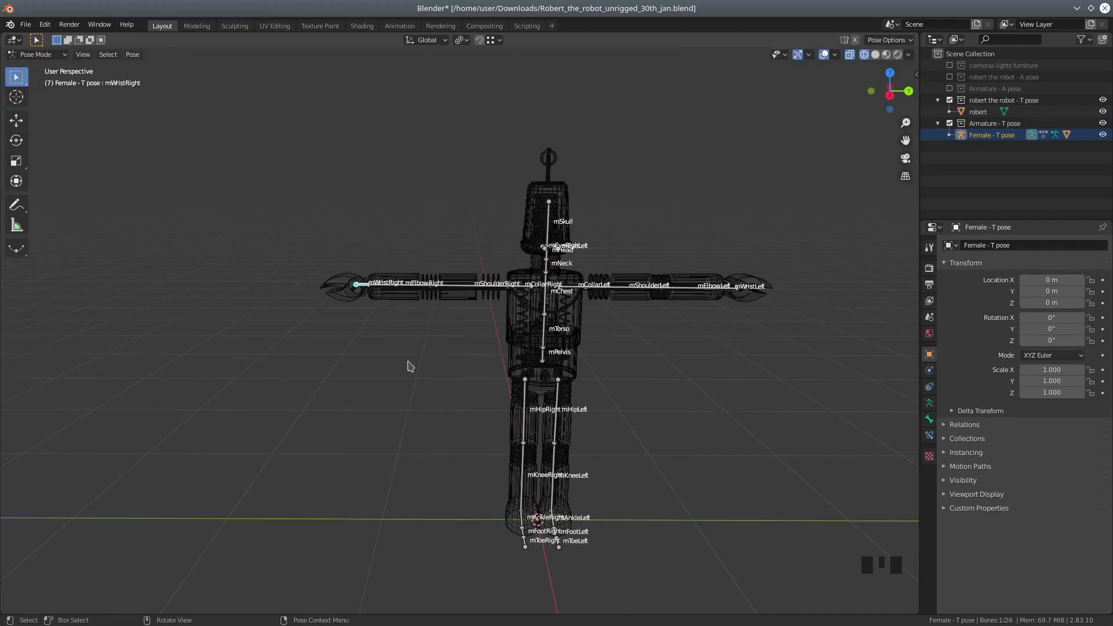
Show the rig in right orthographic view and return the armature to Object Mode
{"action": "scroll", "coordinate": [442, 380], "scroll_direction": "up", "scroll_amount": 2}
{"action": "scroll", "coordinate": [461, 378], "scroll_direction": "down", "scroll_amount": 2}
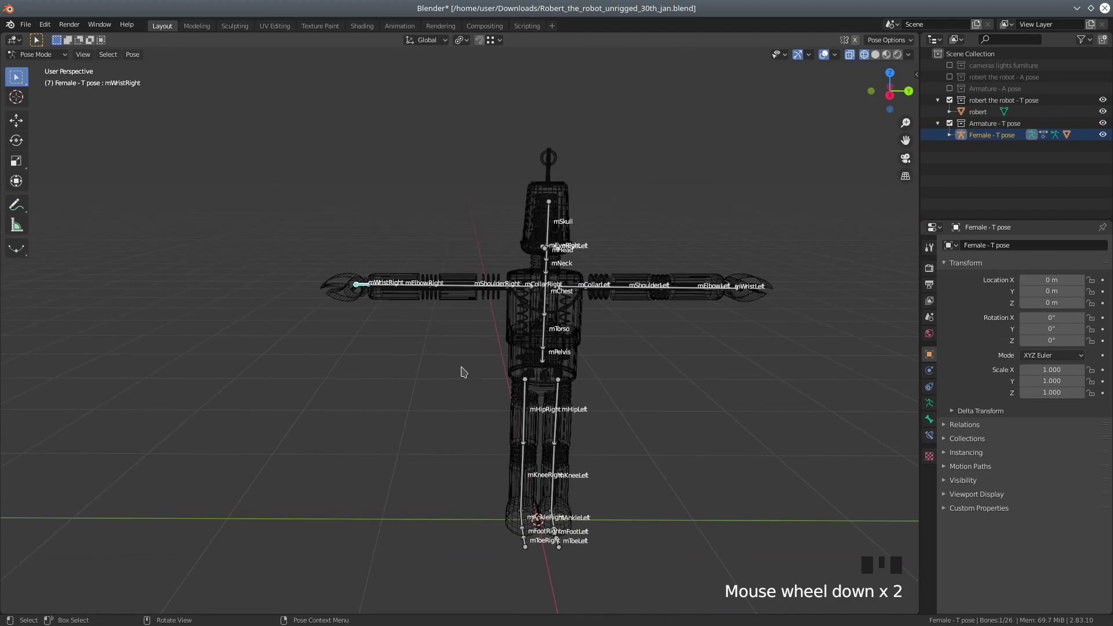
{"action": "scroll", "coordinate": [550, 417], "scroll_direction": "up", "scroll_amount": 2}
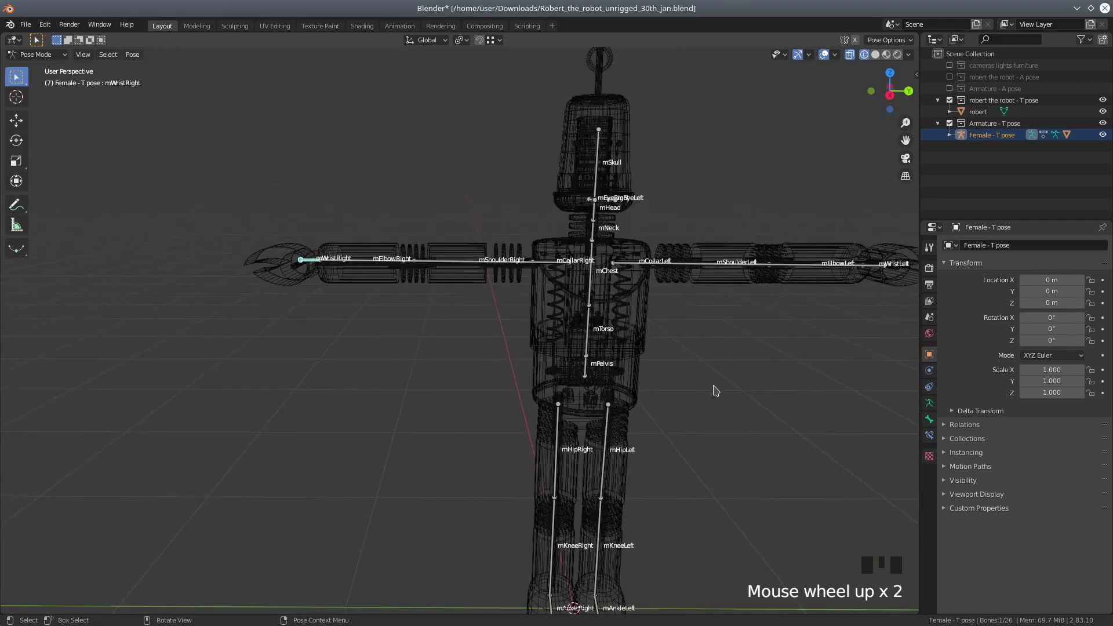
{"action": "key", "text": "KP_3"}
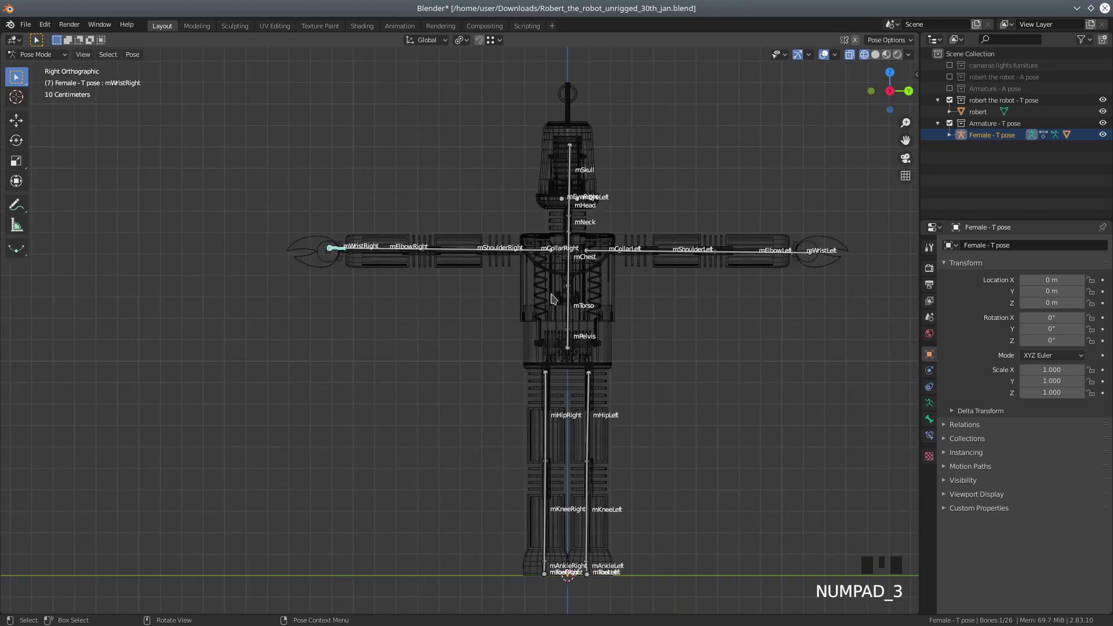
{"action": "middle_click_drag", "start_coordinate": [653, 321], "coordinate": [557, 323], "text": "shift"}
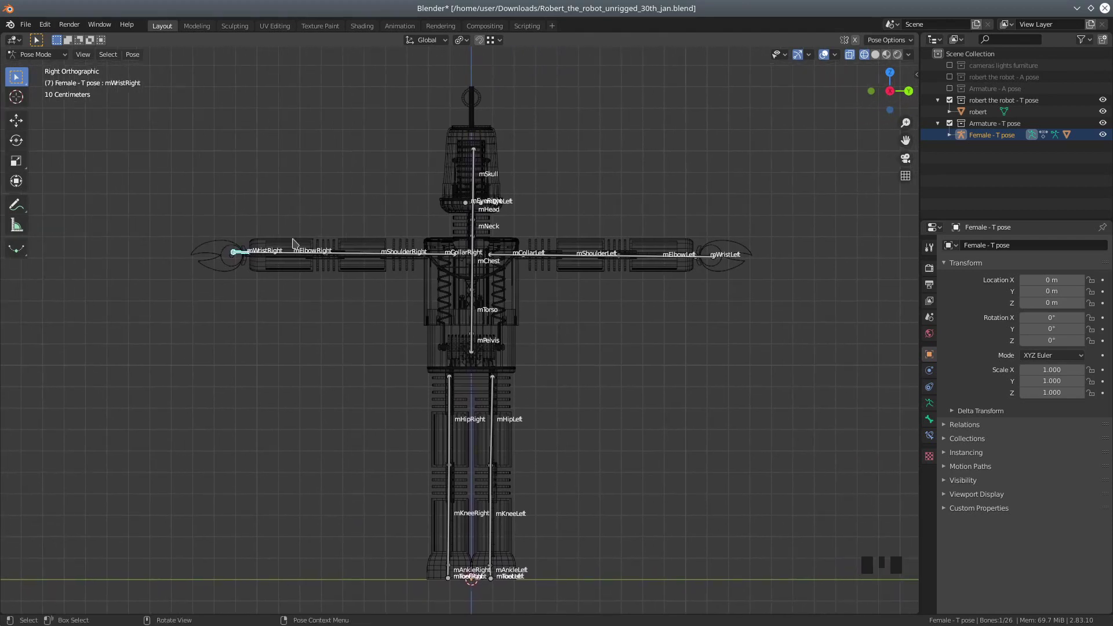
{"action": "left_click", "coordinate": [36, 54]}
{"action": "left_click", "coordinate": [32, 66]}
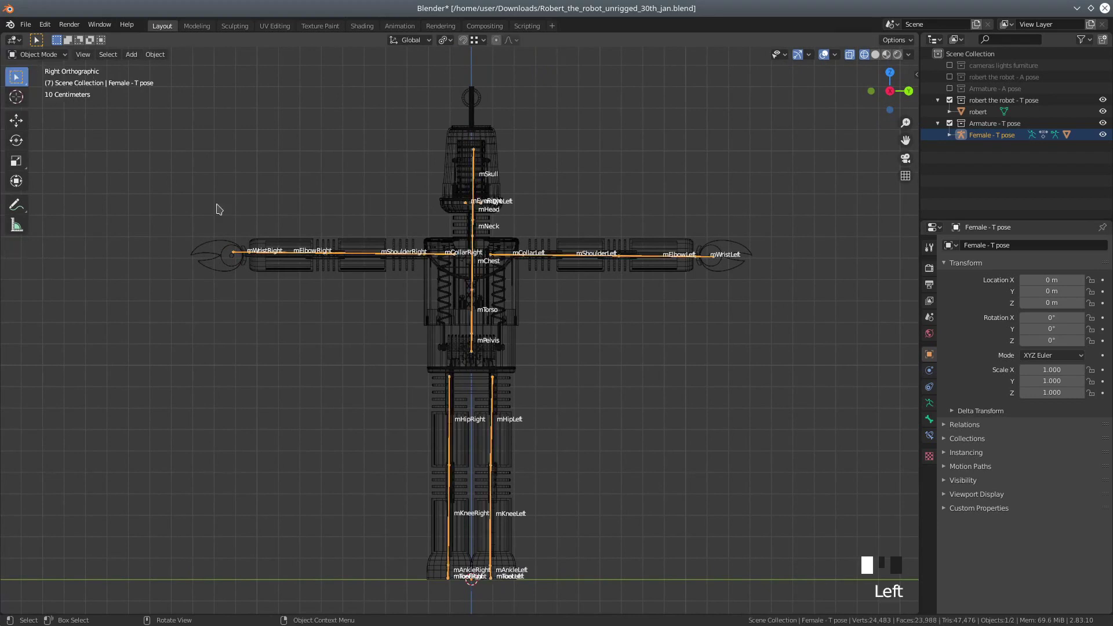
Parent the robot mesh to the Female - T pose armature with plain Armature Deform
{"action": "left_click", "coordinate": [348, 268]}
{"action": "left_click", "coordinate": [353, 266], "text": "shift"}
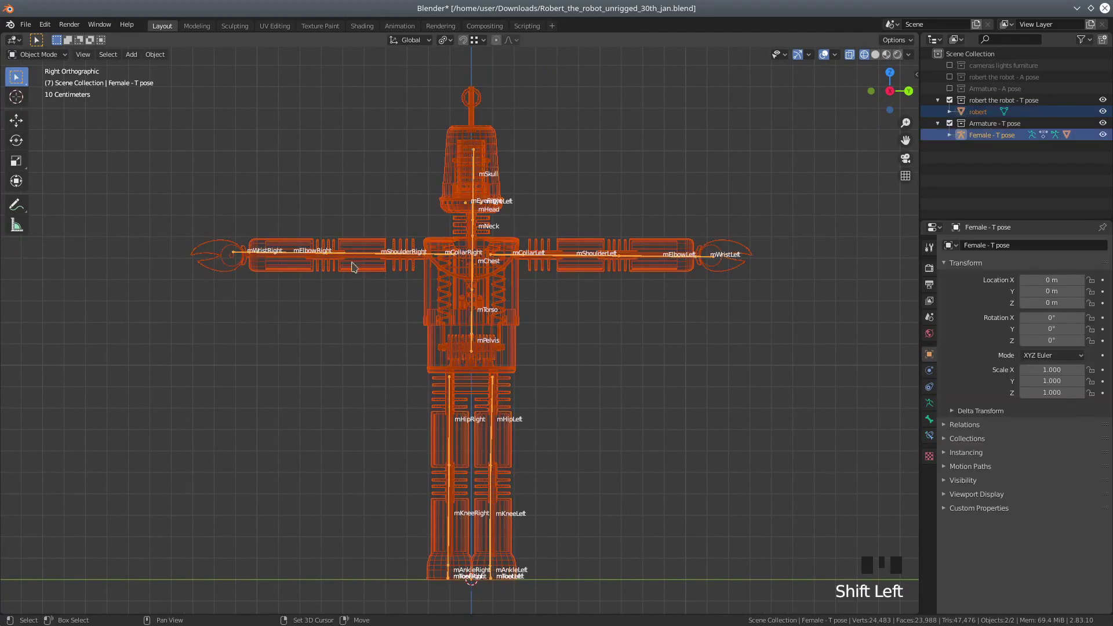
{"action": "left_click", "coordinate": [155, 54]}
{"action": "mouse_move", "coordinate": [172, 217]}
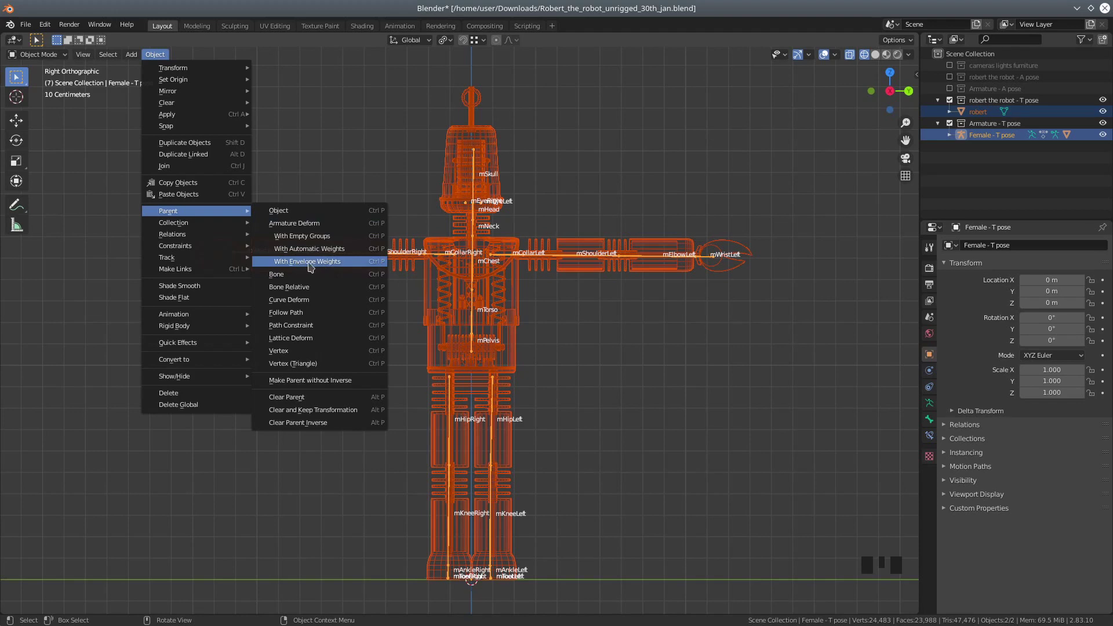
{"action": "left_click", "coordinate": [317, 225]}
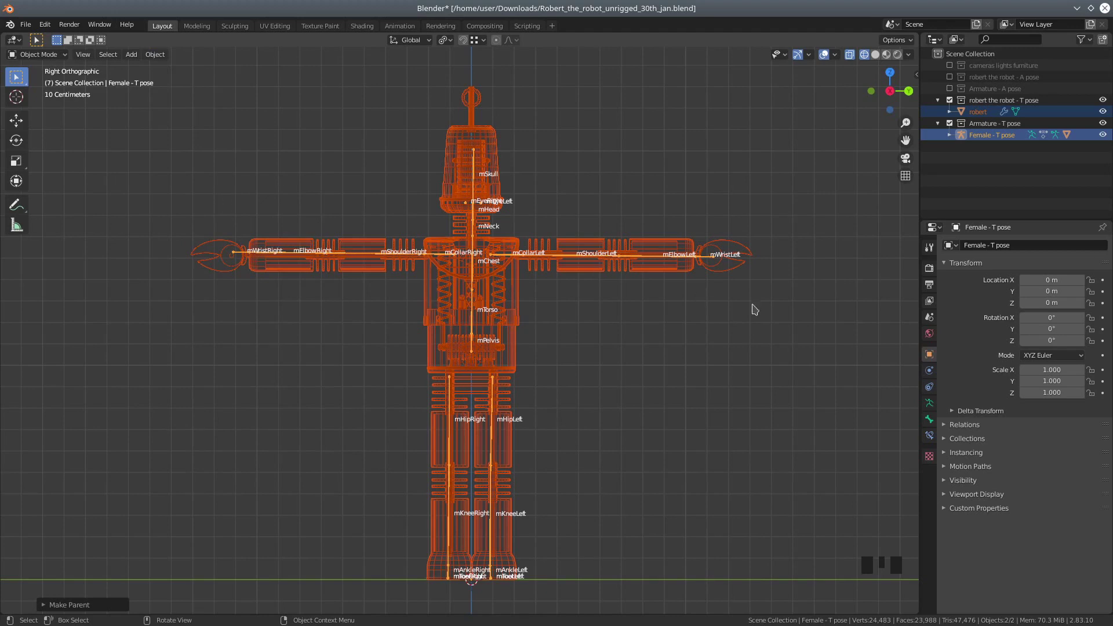
Check the robot mesh's vertex groups and remove its new Armature modifier
{"action": "left_click", "coordinate": [292, 265]}
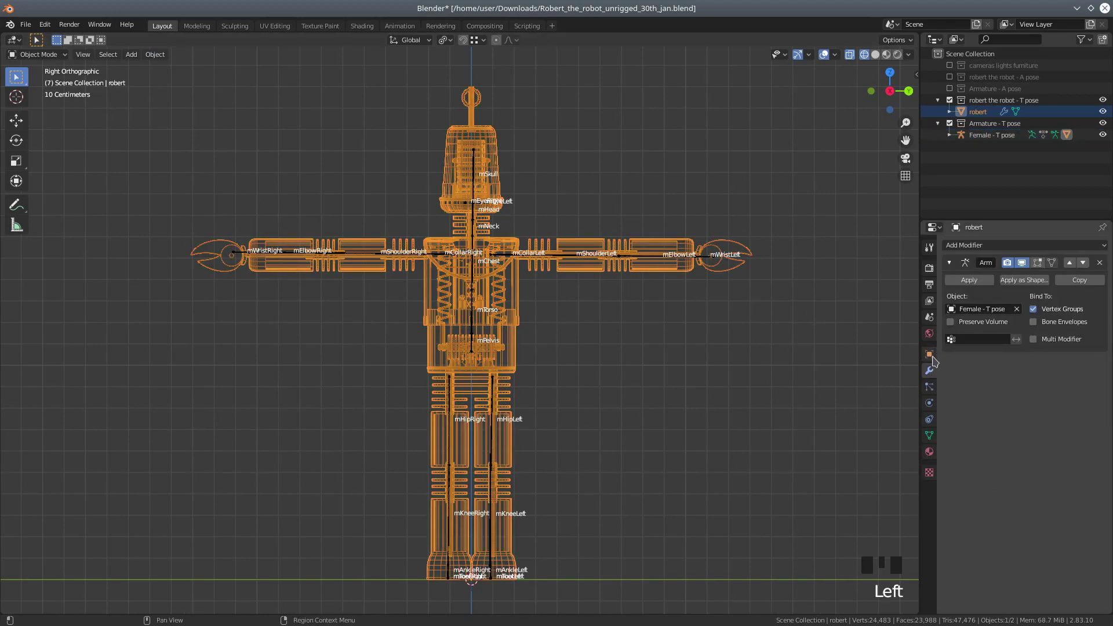
{"action": "left_click", "coordinate": [929, 435]}
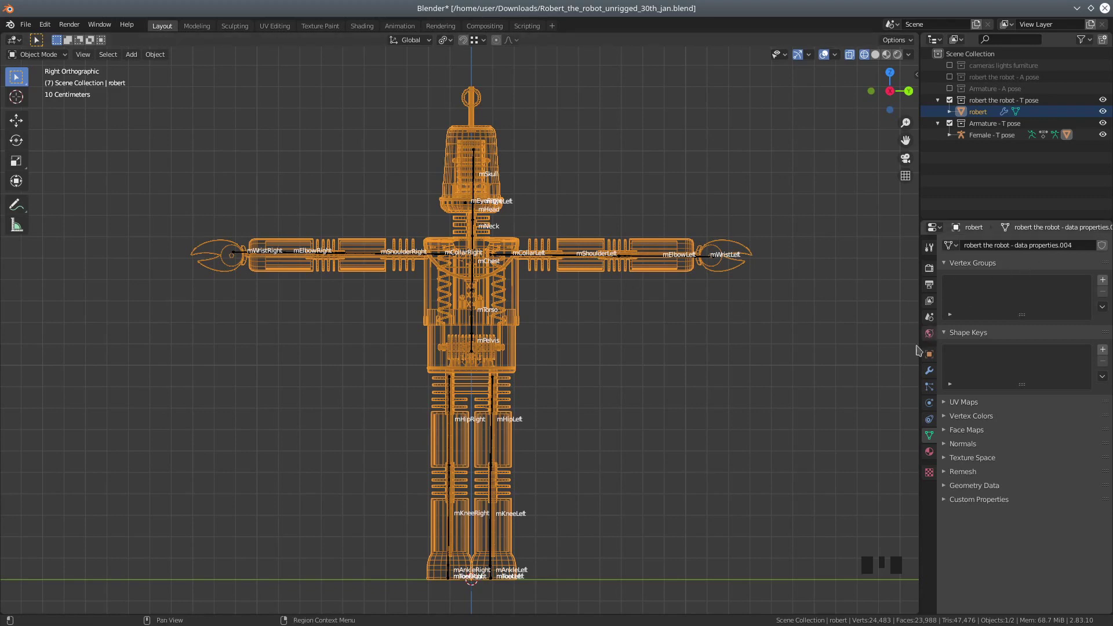
{"action": "left_click", "coordinate": [928, 370]}
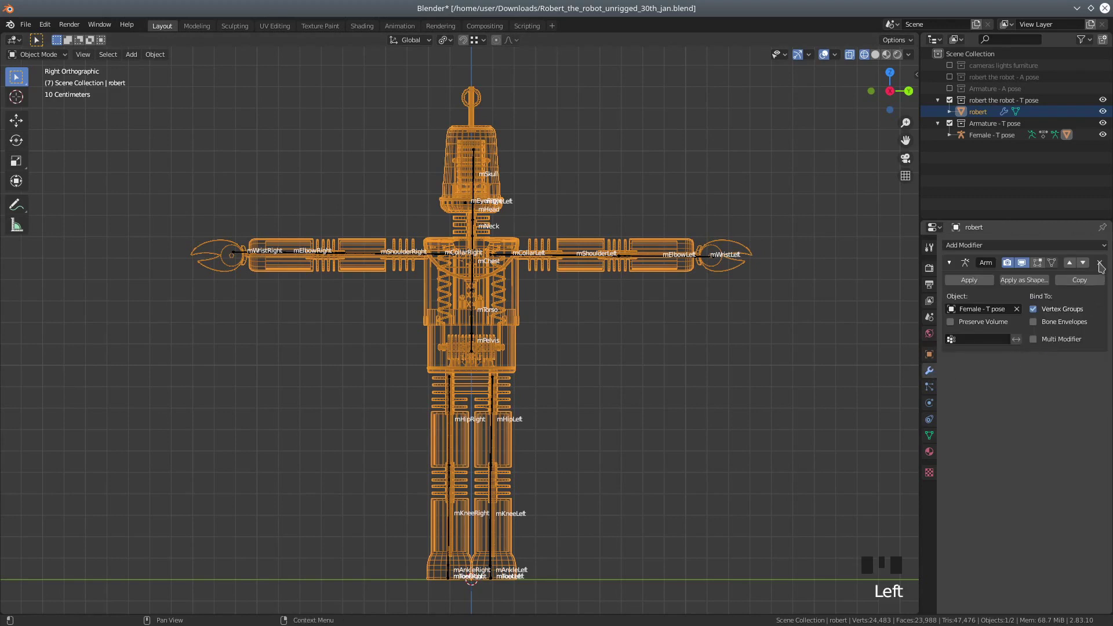
{"action": "left_click", "coordinate": [1099, 264]}
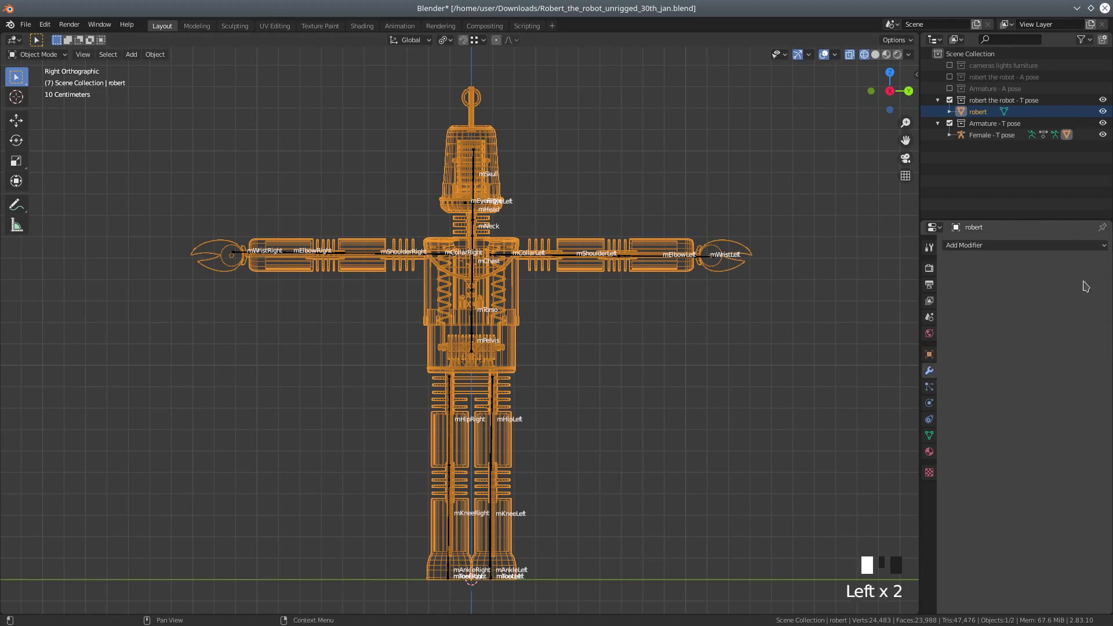
Parent the robot mesh to the Female - T pose armature using Armature Deform with Automatic Weights
{"action": "left_click", "coordinate": [287, 257]}
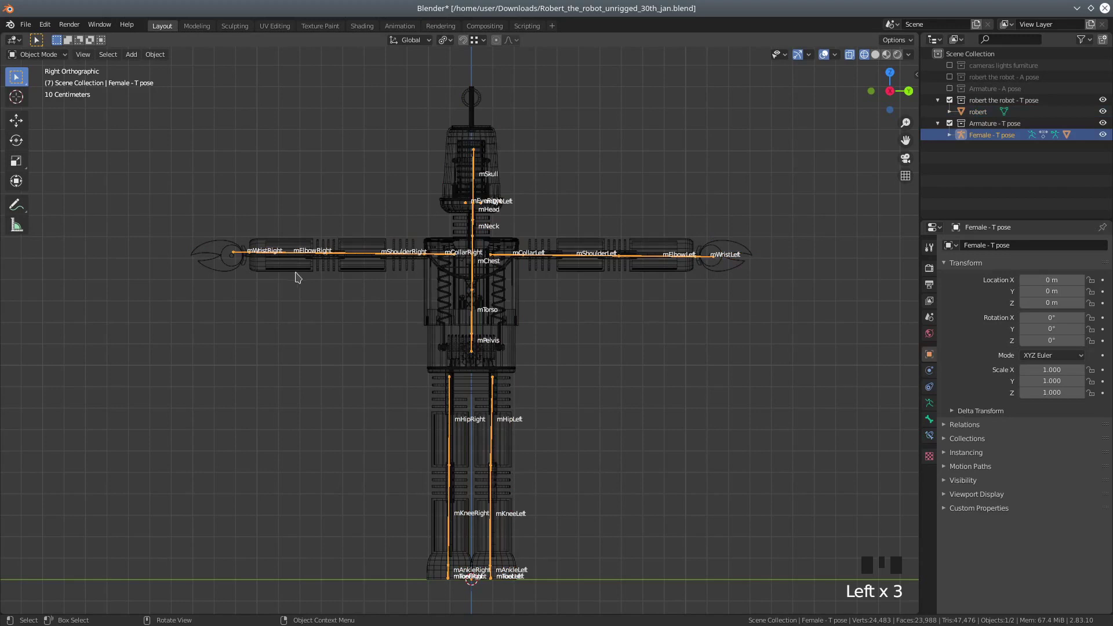
{"action": "left_click", "coordinate": [296, 277]}
{"action": "left_click", "coordinate": [288, 259], "text": "shift"}
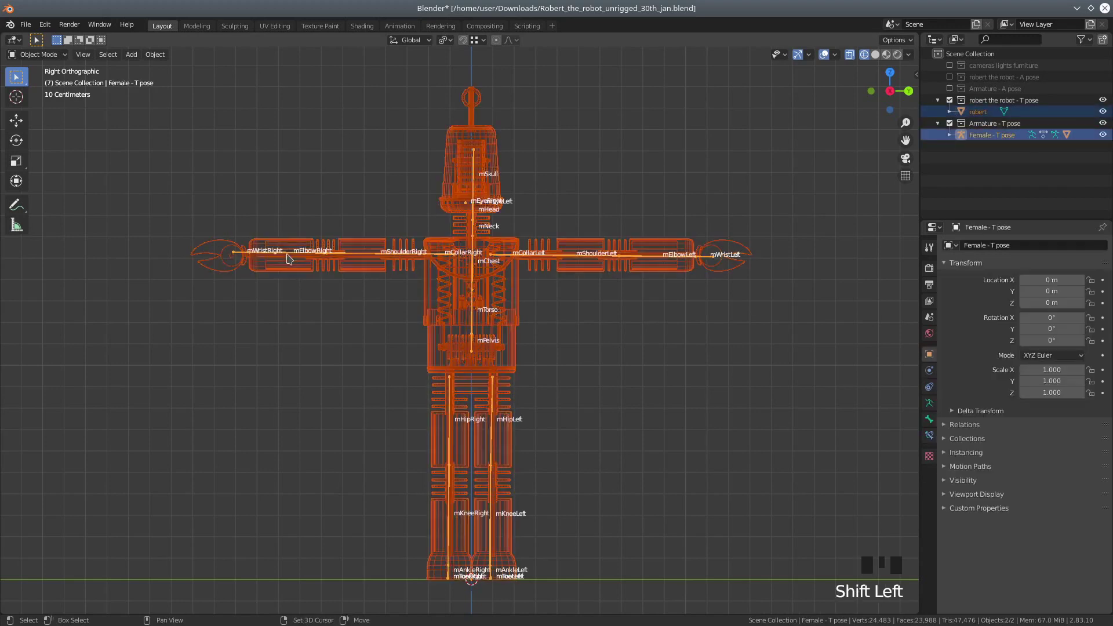
{"action": "left_click", "coordinate": [161, 58]}
{"action": "mouse_move", "coordinate": [167, 211]}
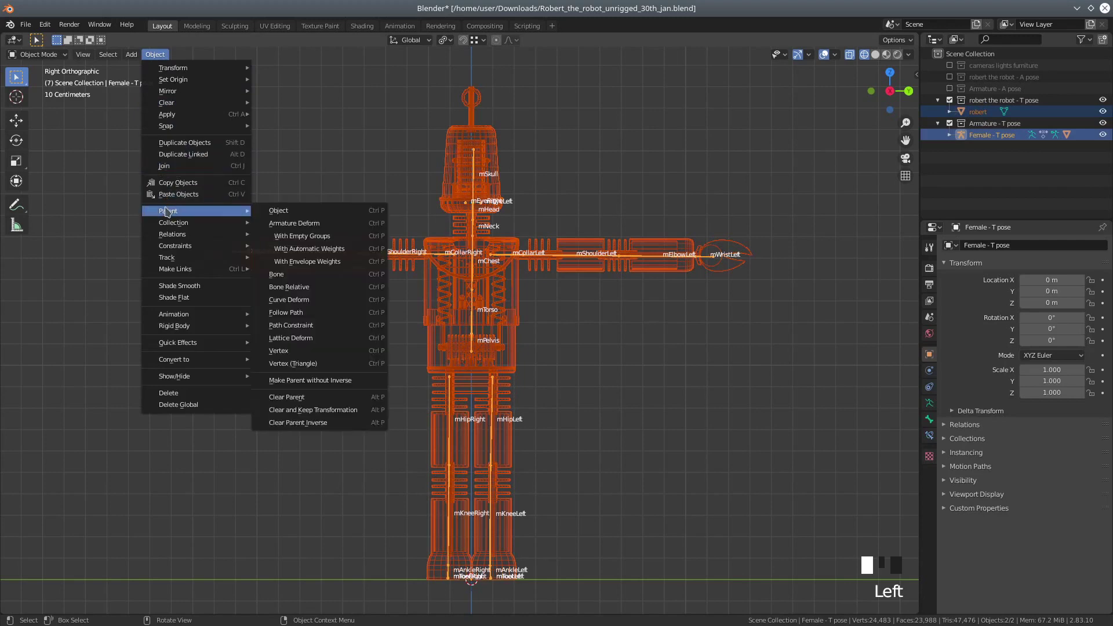
{"action": "left_click", "coordinate": [319, 253]}
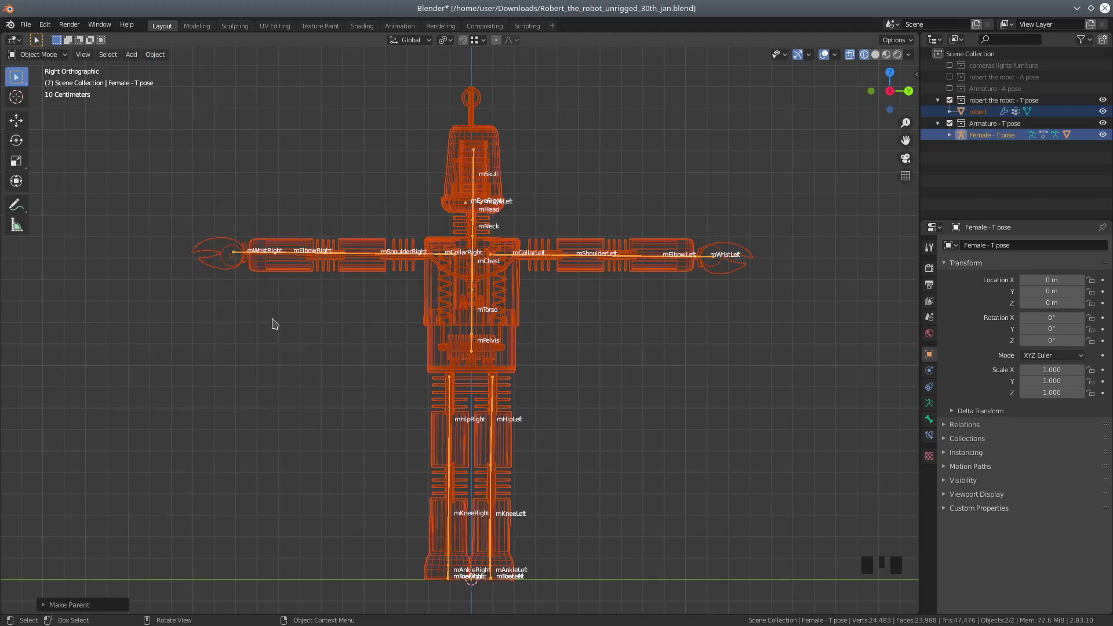
Enter Pose Mode and test-rotate the mWristRight bone and the mElbowRight bone, cancelling each rotation
{"action": "left_click", "coordinate": [33, 54]}
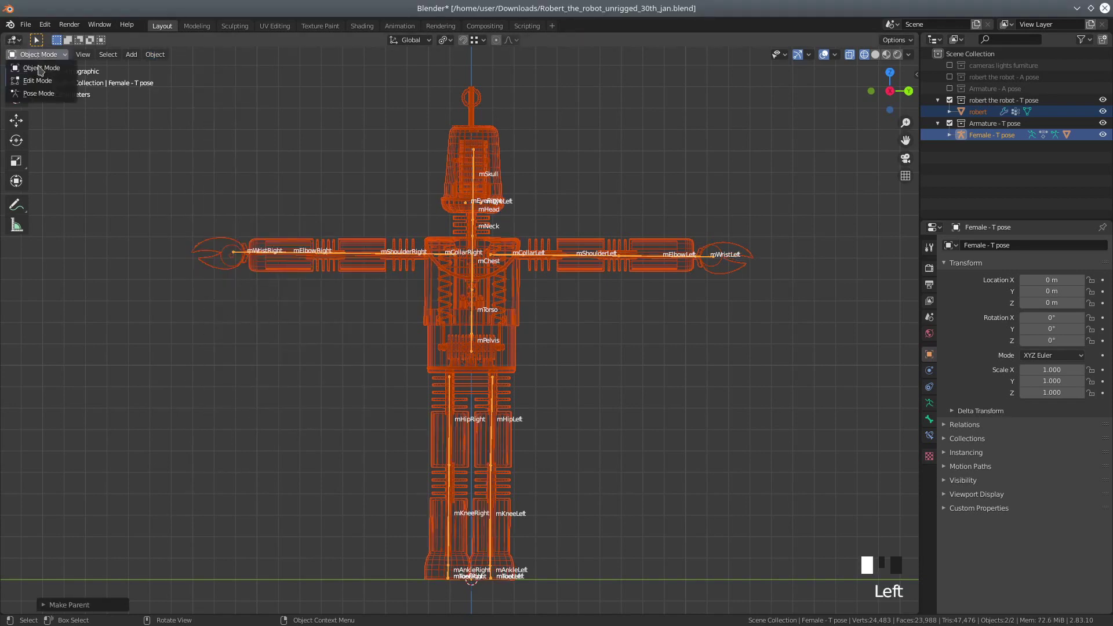
{"action": "left_click", "coordinate": [35, 95]}
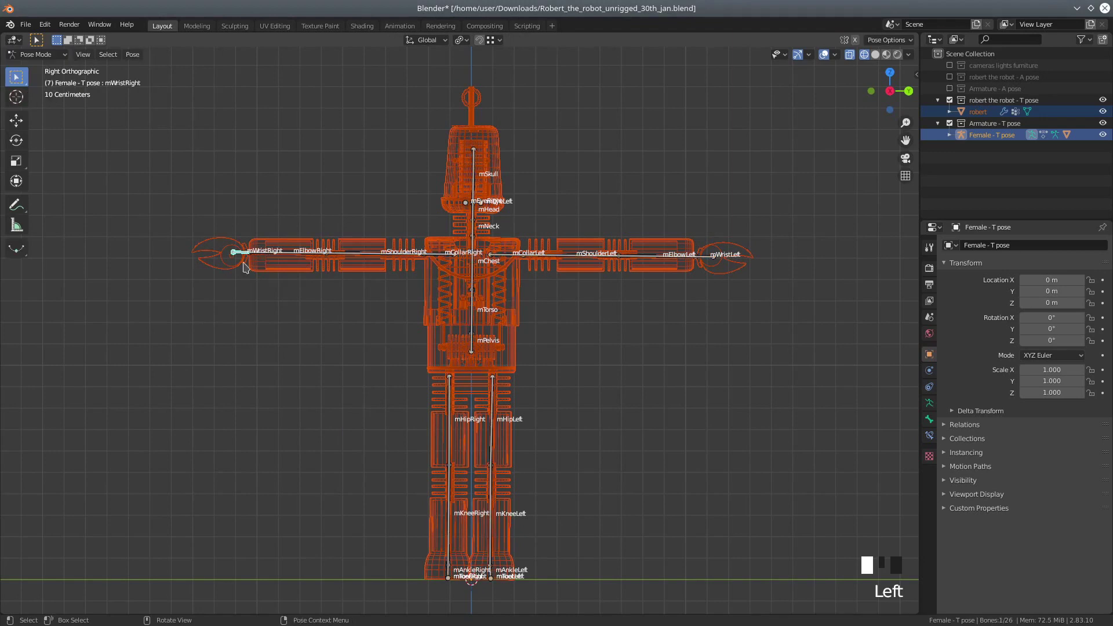
{"action": "key", "text": "r"}
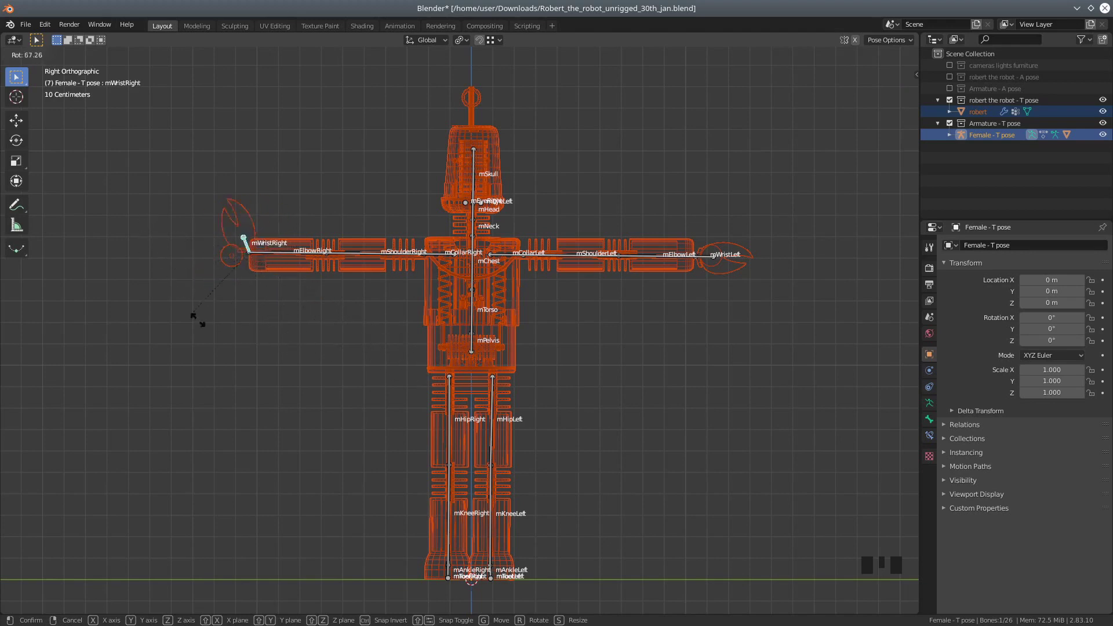
{"action": "left_click", "coordinate": [280, 369]}
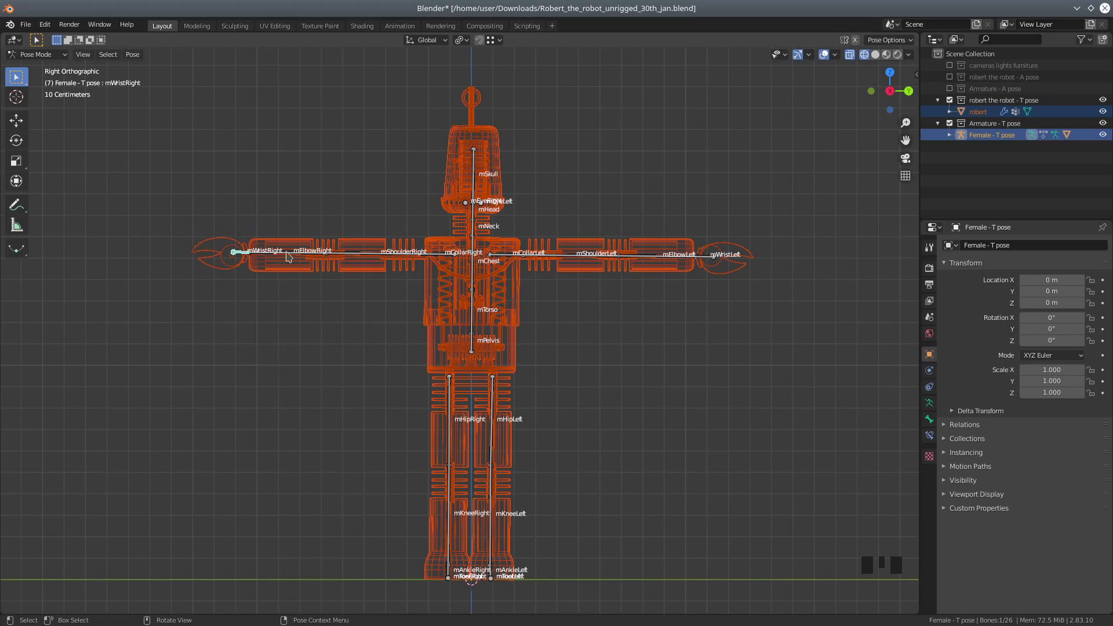
{"action": "left_click", "coordinate": [288, 257]}
{"action": "key", "text": "r"}
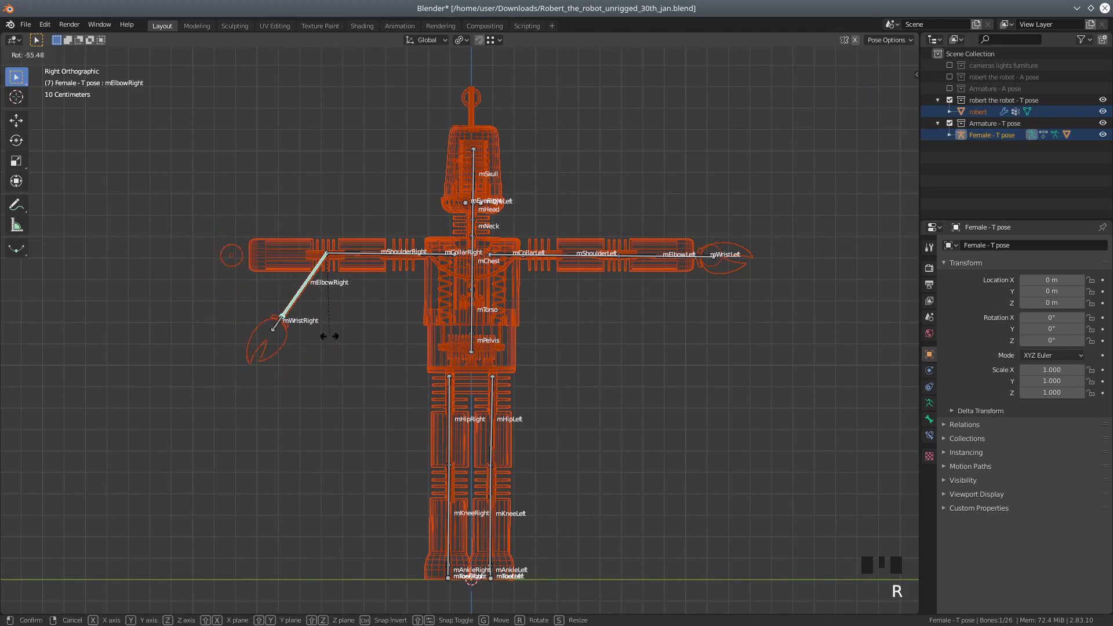
{"action": "right_click", "coordinate": [290, 298]}
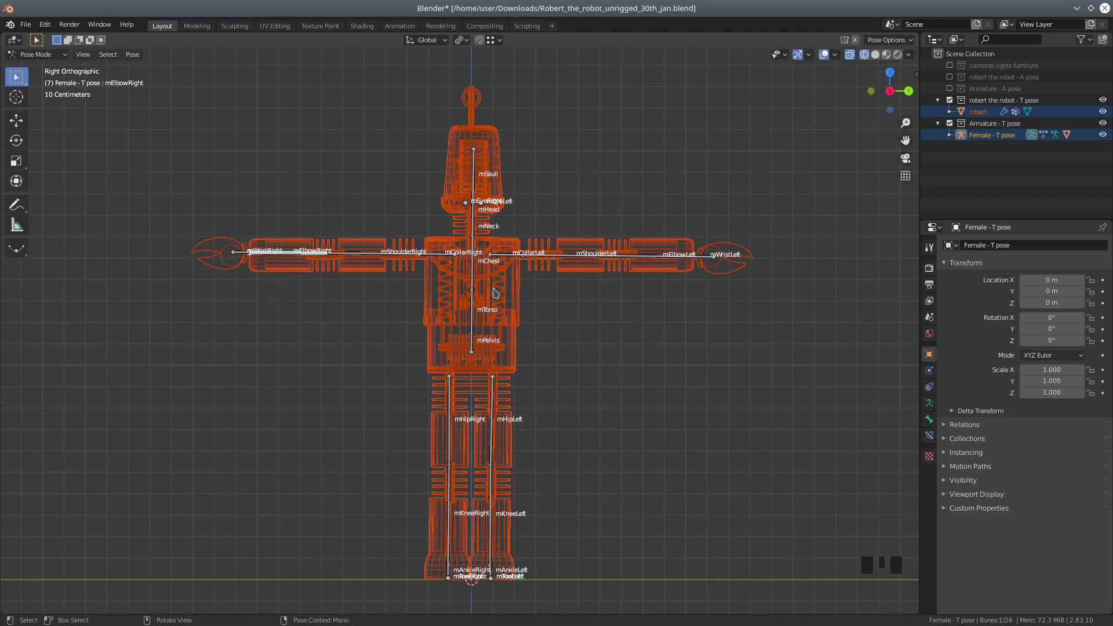
Test-rotate the mPelvis bone to check the body's deformation, cancel the rotation and return to Object Mode
{"action": "scroll", "coordinate": [452, 340], "scroll_direction": "up", "scroll_amount": 2}
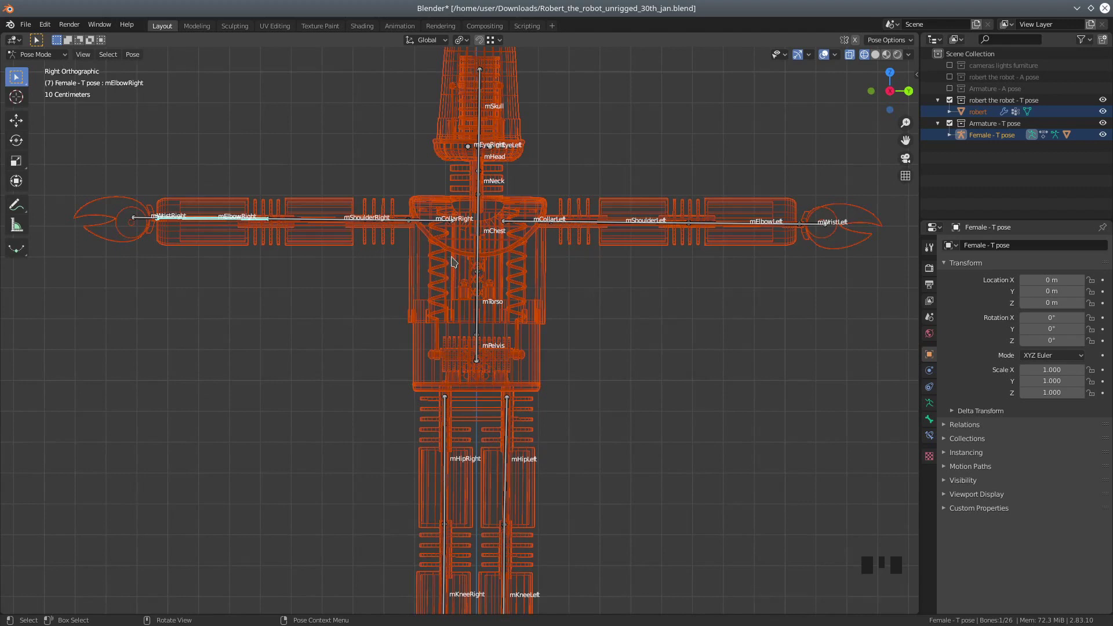
{"action": "scroll", "coordinate": [471, 285], "scroll_direction": "down", "scroll_amount": 2}
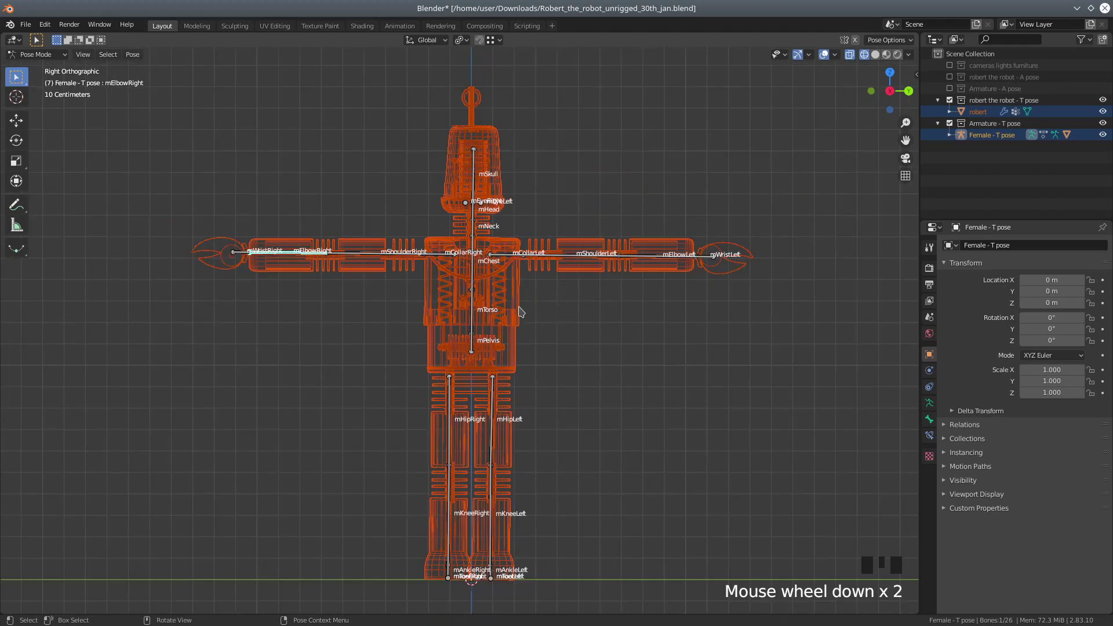
{"action": "left_click", "coordinate": [473, 348]}
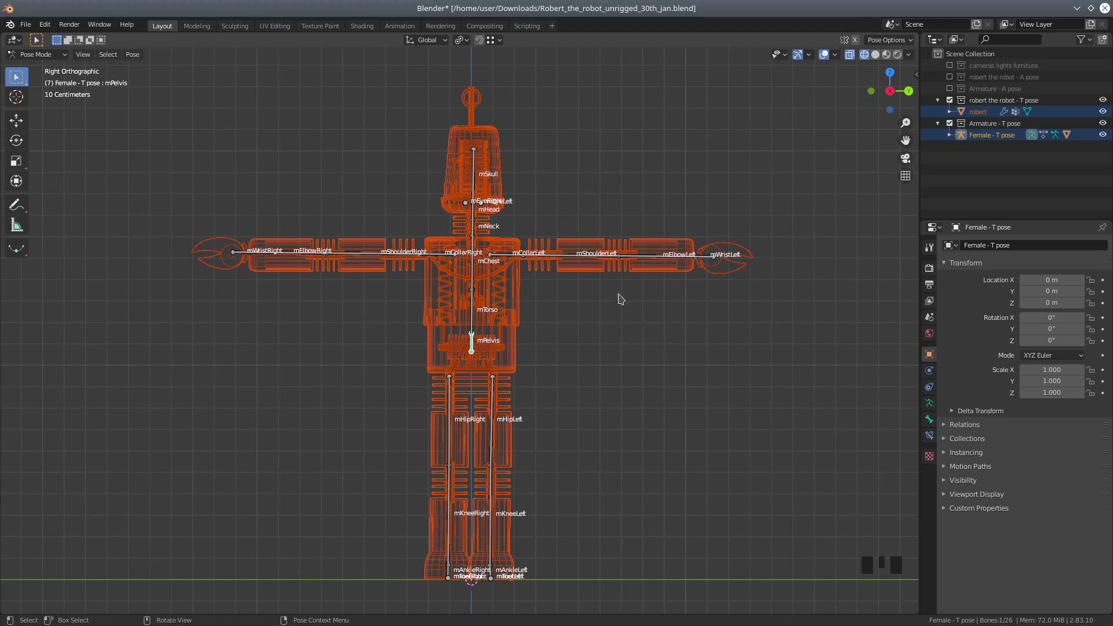
{"action": "key", "text": "r"}
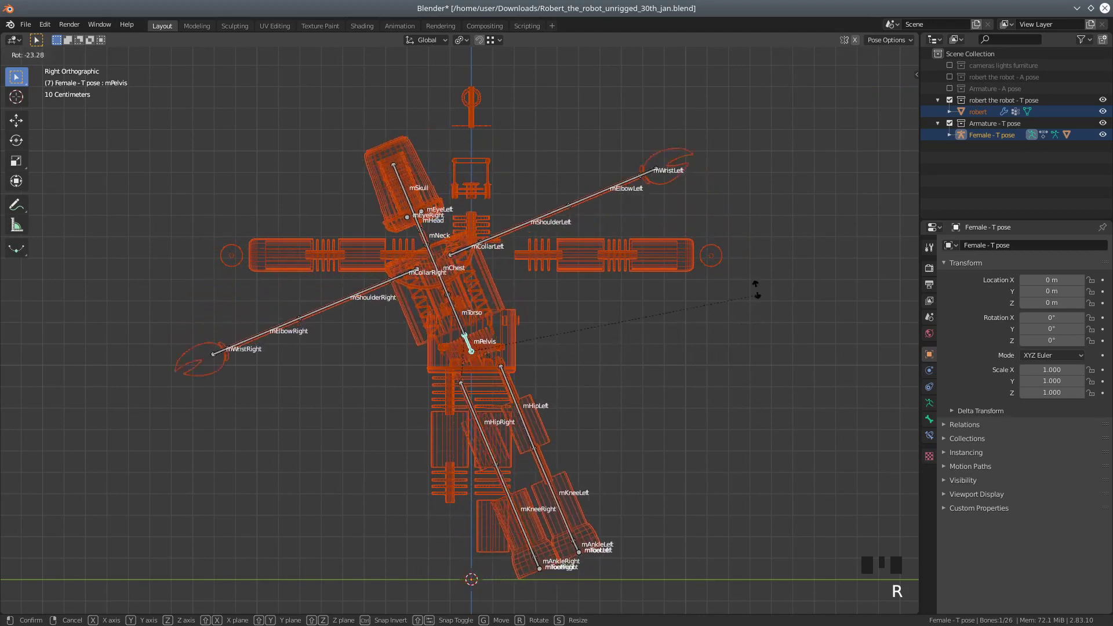
{"action": "right_click", "coordinate": [777, 319]}
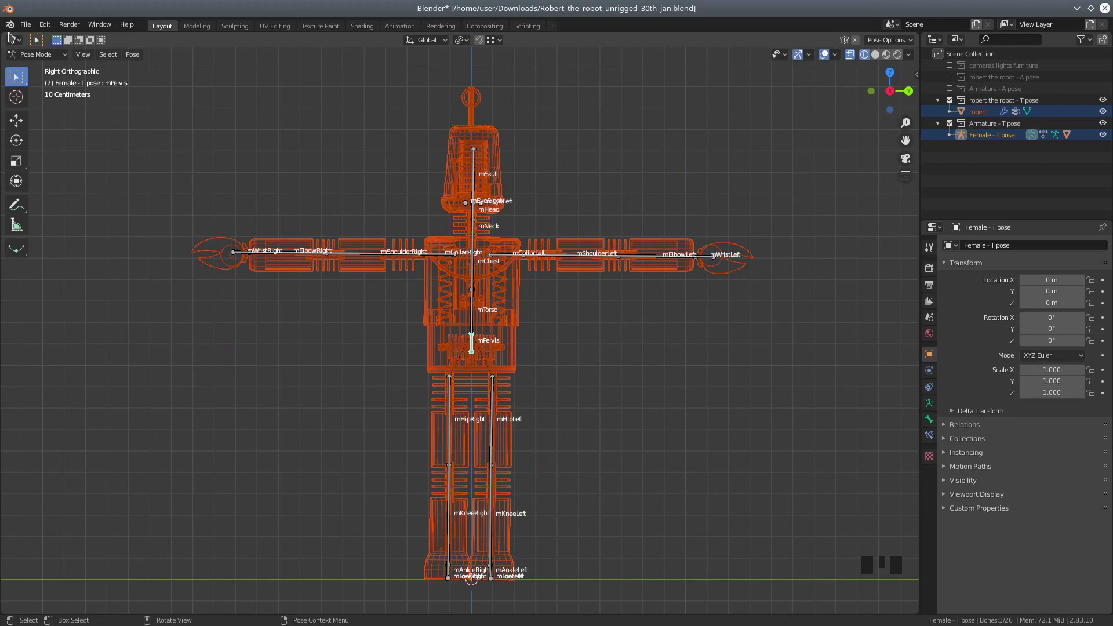
{"action": "left_click", "coordinate": [27, 54]}
{"action": "left_click", "coordinate": [36, 68]}
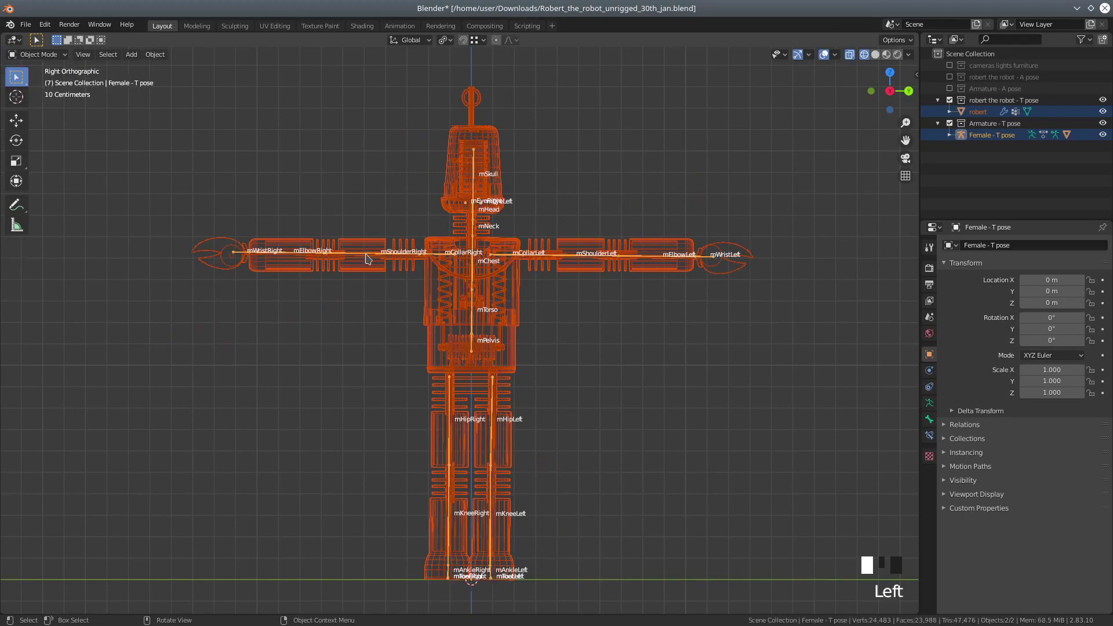
Select only the robot mesh, view its Armature modifier and check the Lock Object Modes option
{"action": "left_click", "coordinate": [368, 259]}
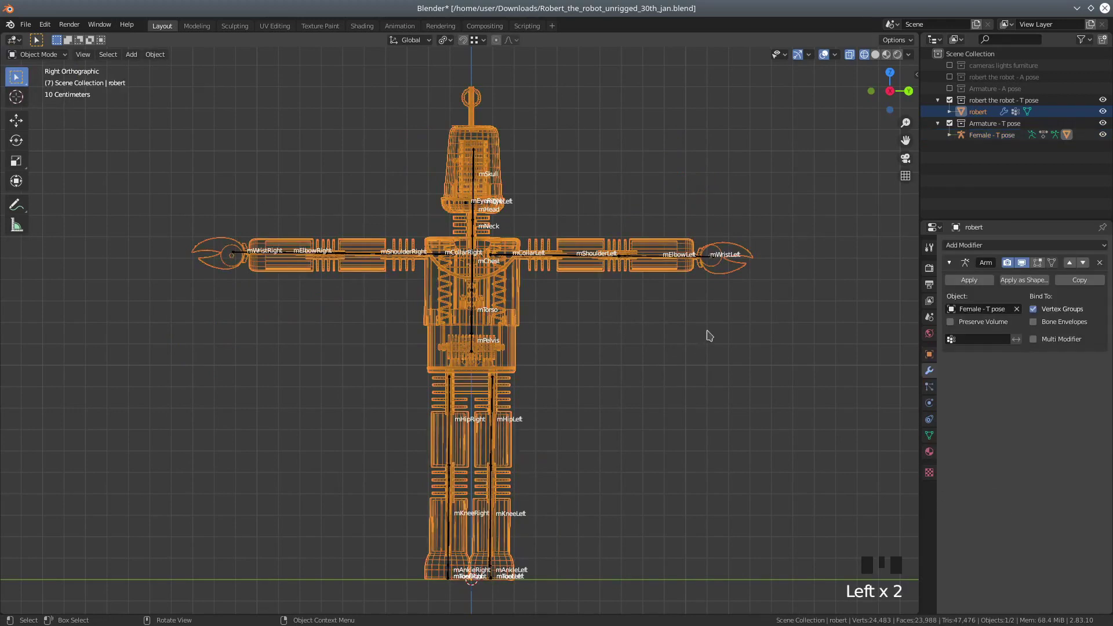
{"action": "left_click", "coordinate": [943, 374]}
{"action": "left_click", "coordinate": [45, 24]}
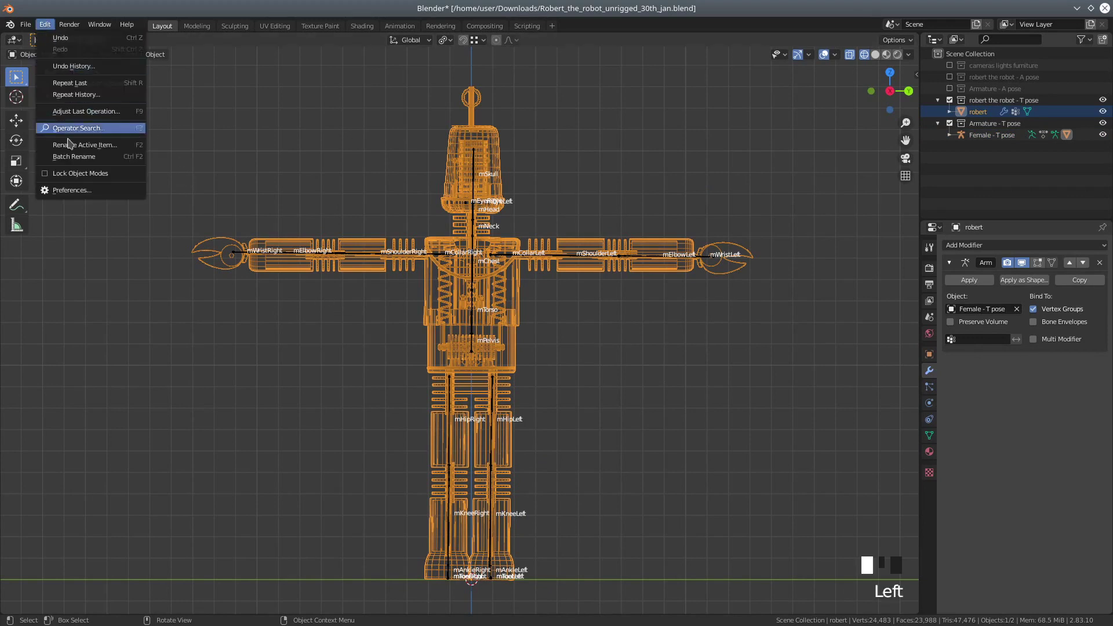
{"action": "left_click", "coordinate": [107, 174]}
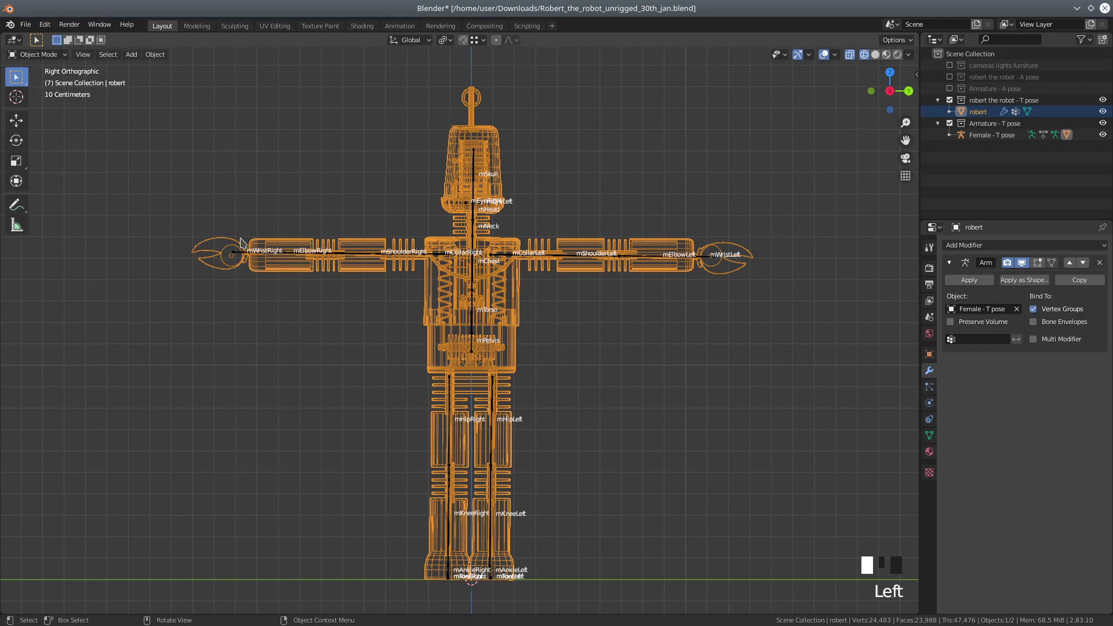
Select the Female - T pose armature together with the robot mesh as active object and enter Weight Paint mode
{"action": "left_click", "coordinate": [76, 59]}
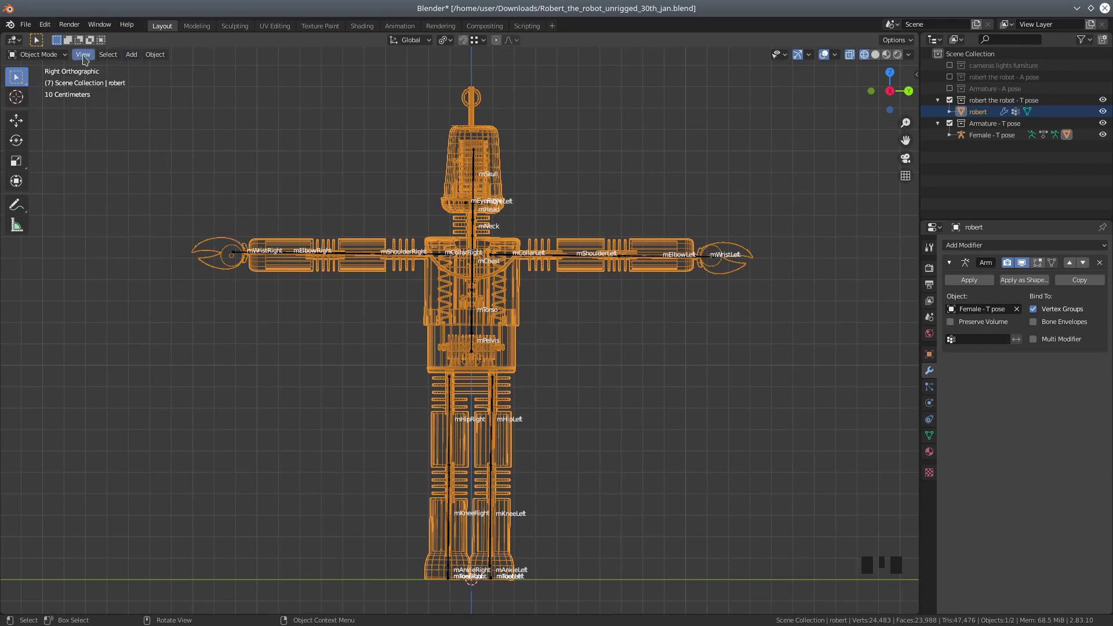
{"action": "left_click", "coordinate": [283, 257]}
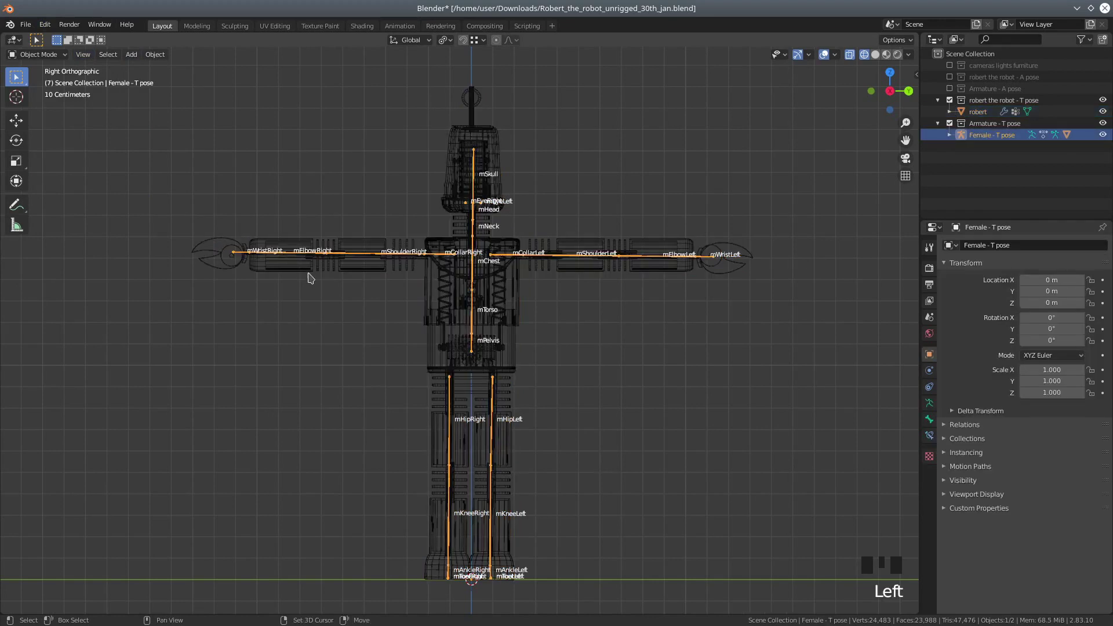
{"action": "left_click", "coordinate": [302, 272], "text": "shift"}
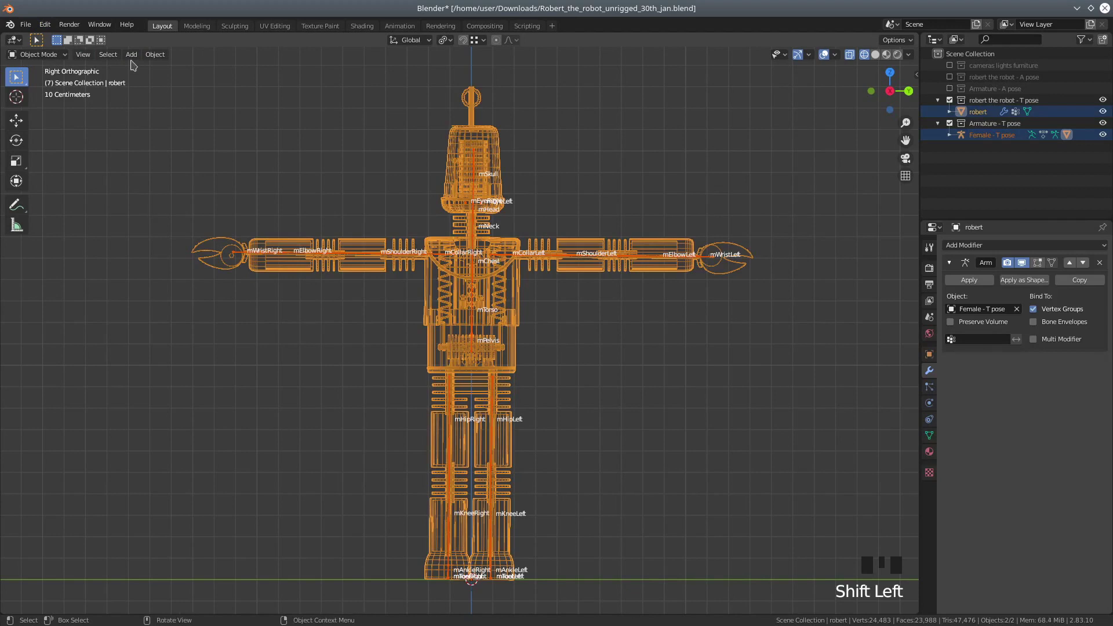
{"action": "left_click", "coordinate": [49, 55]}
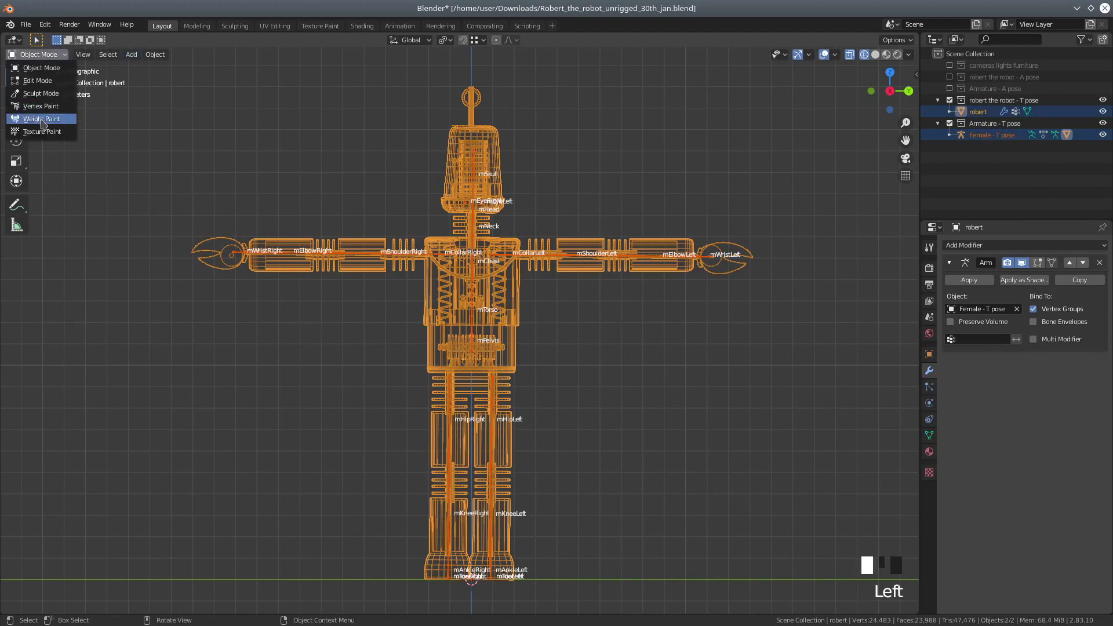
{"action": "left_click", "coordinate": [44, 121]}
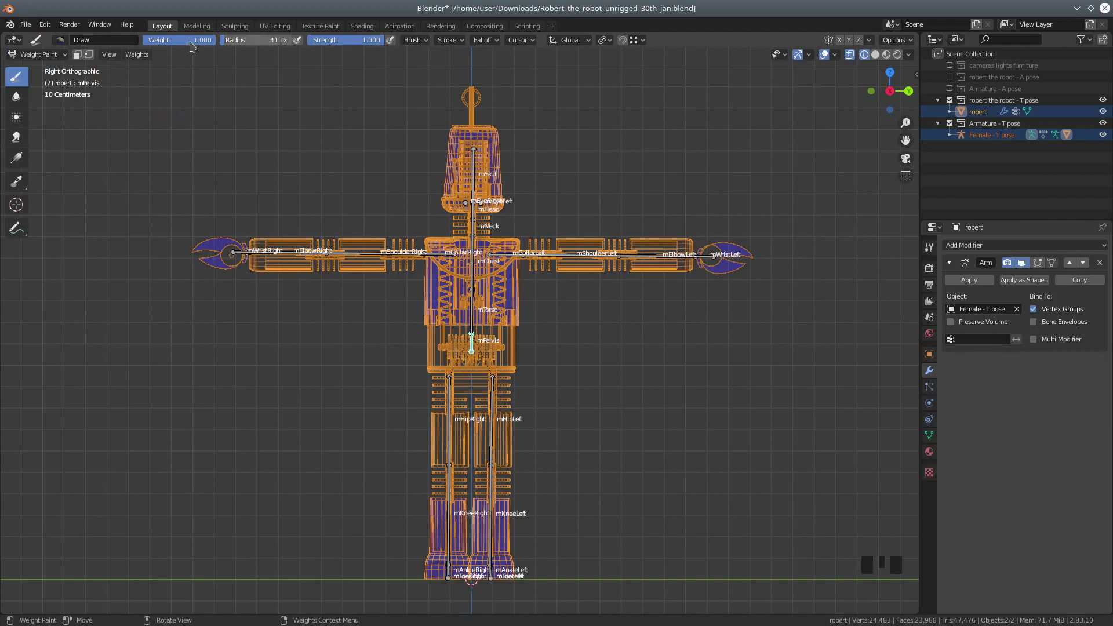
Hide the viewport's Tool Settings header and show it again
{"action": "left_click", "coordinate": [109, 54]}
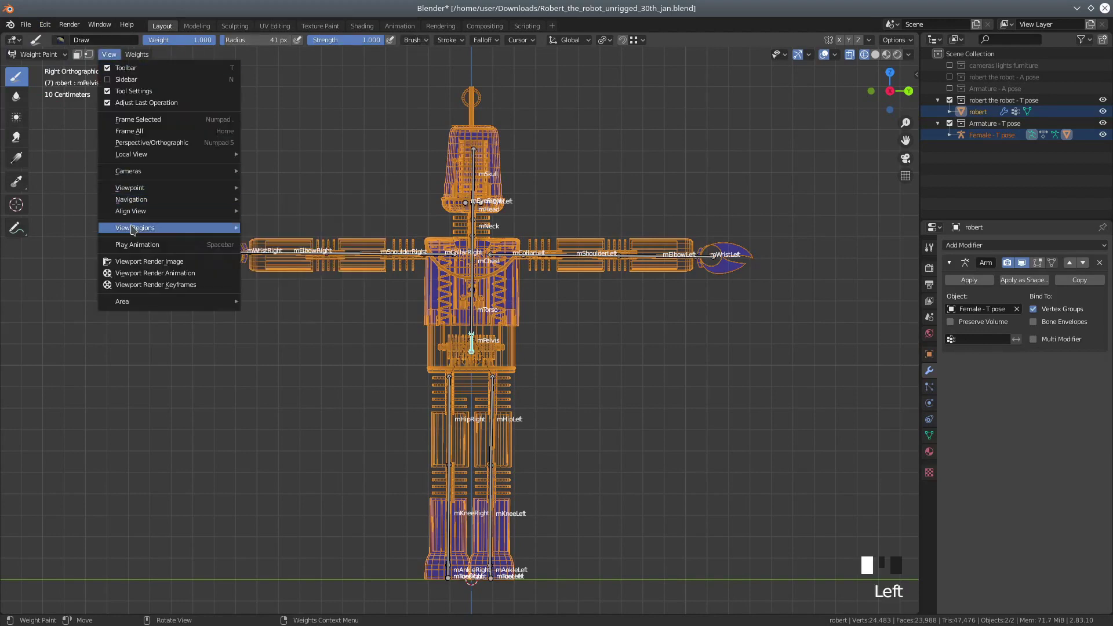
{"action": "mouse_move", "coordinate": [134, 231]}
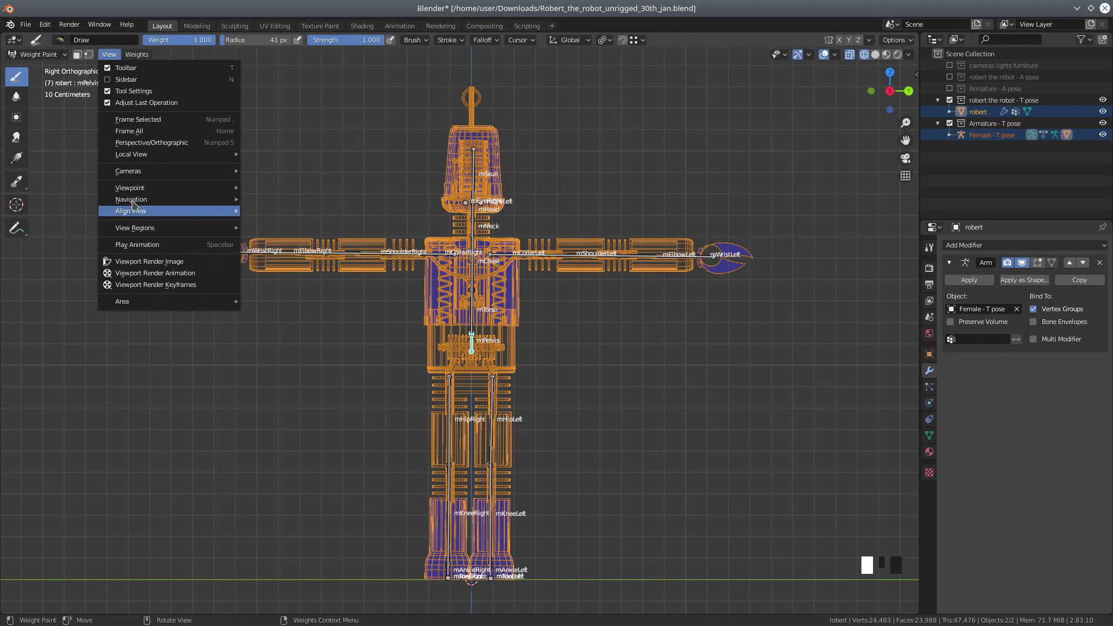
{"action": "left_click", "coordinate": [108, 91]}
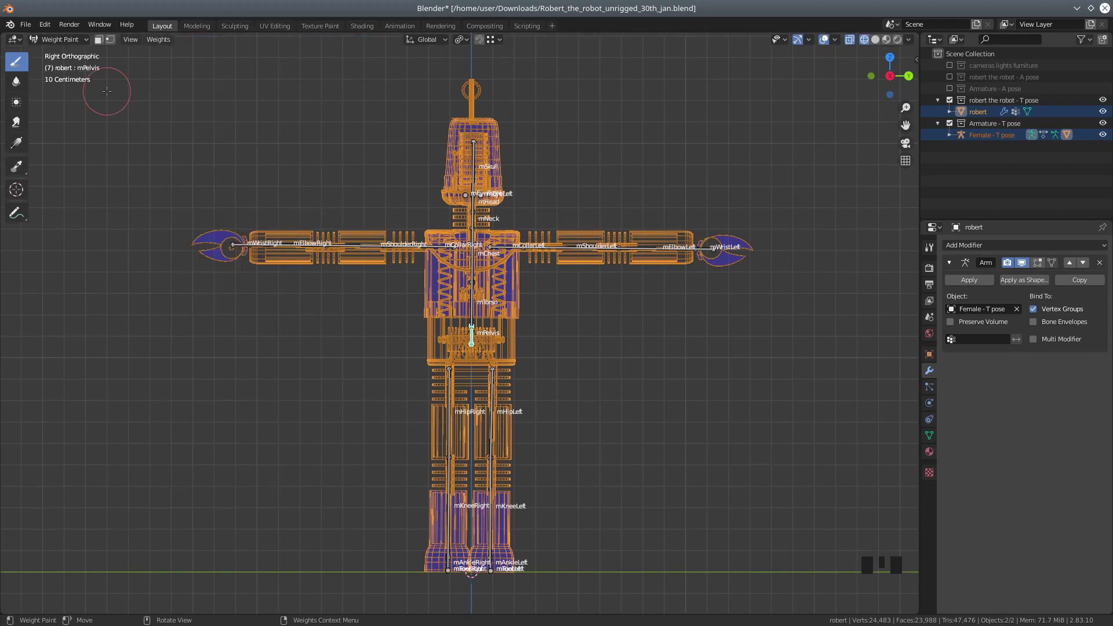
{"action": "left_click", "coordinate": [131, 39]}
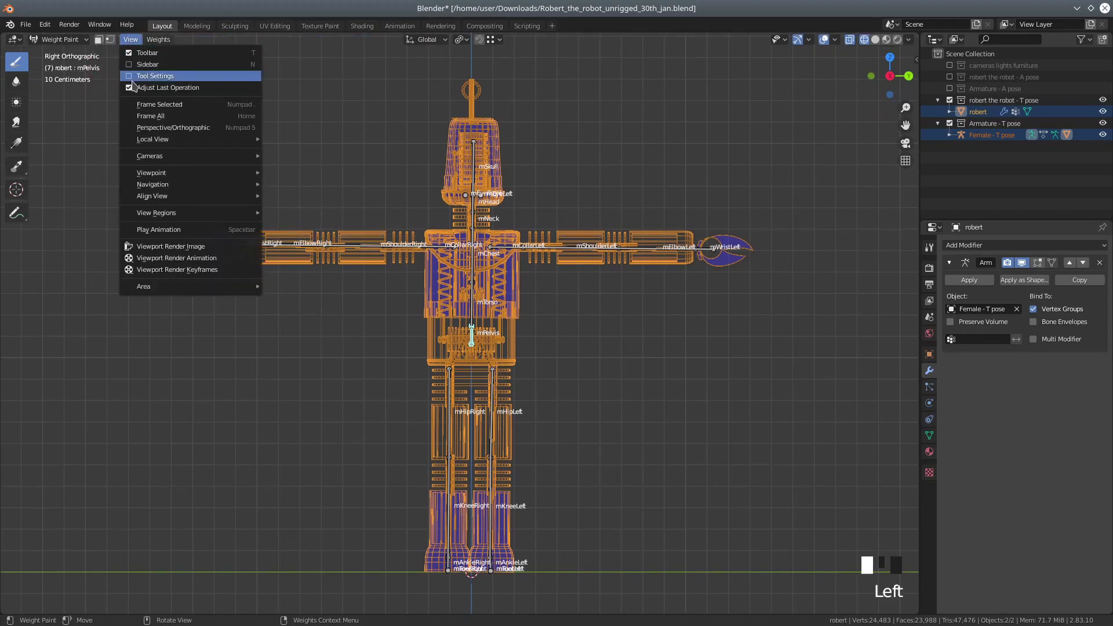
{"action": "left_click", "coordinate": [140, 76]}
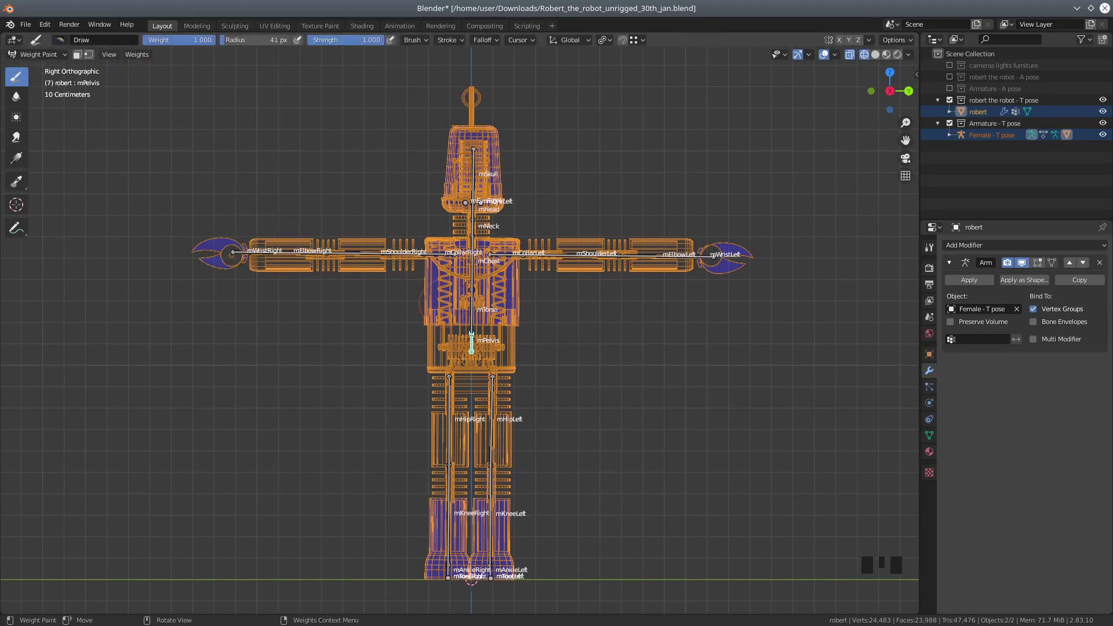
Examine the robot's mPelvis weight colours in perspective view and return to Object Mode
{"action": "scroll", "coordinate": [623, 336], "scroll_direction": "down", "scroll_amount": 1}
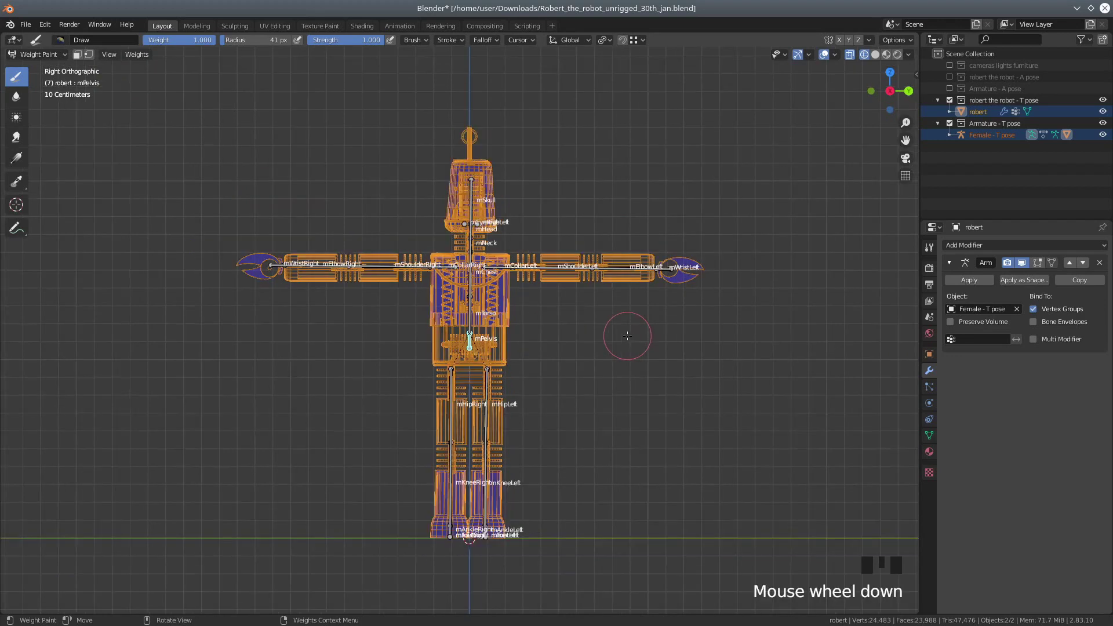
{"action": "mouse_move", "coordinate": [626, 342]}
{"action": "middle_mouse_down"}
{"action": "mouse_move", "coordinate": [612, 346]}
{"action": "mouse_move", "coordinate": [635, 353]}
{"action": "mouse_move", "coordinate": [624, 330]}
{"action": "middle_mouse_up"}
{"action": "scroll", "coordinate": [553, 315], "scroll_direction": "down", "scroll_amount": 2}
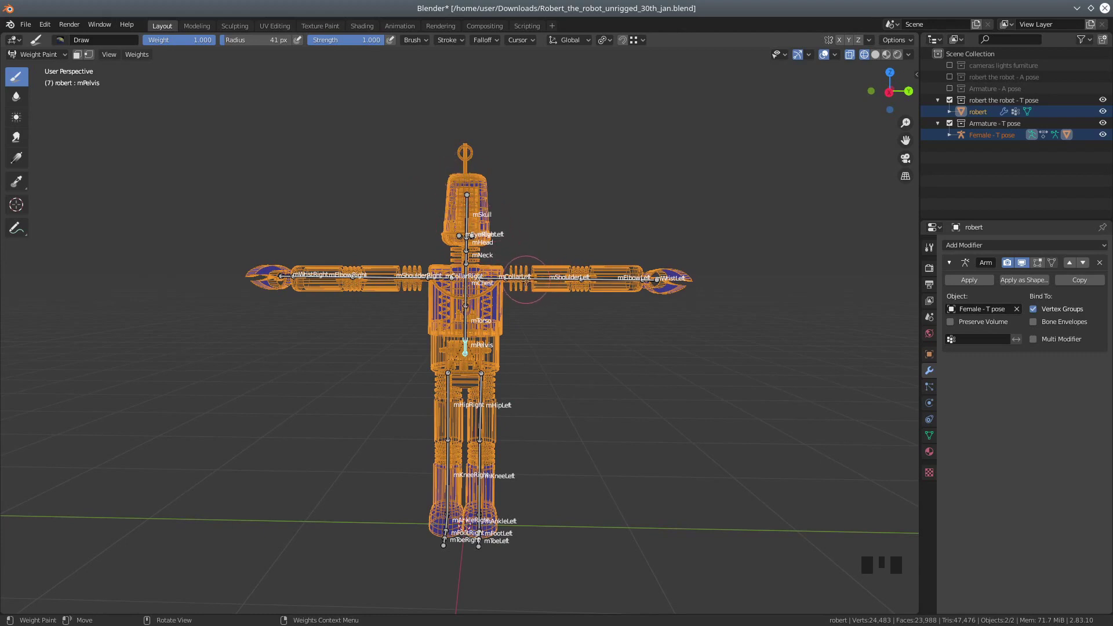
{"action": "scroll", "coordinate": [532, 352], "scroll_direction": "up", "scroll_amount": 2}
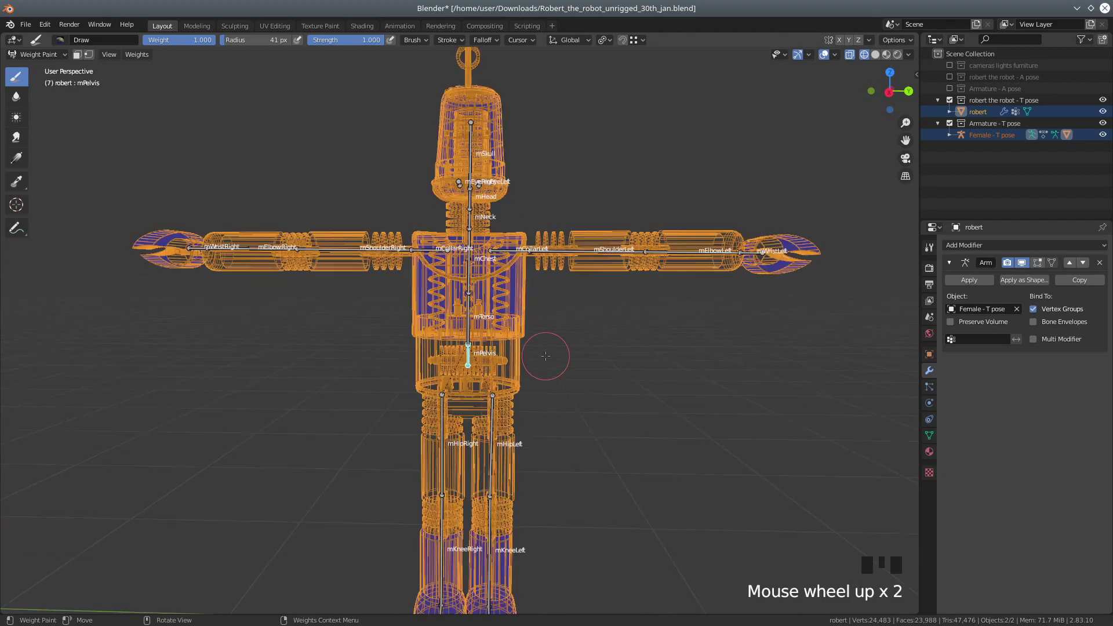
{"action": "scroll", "coordinate": [624, 347], "scroll_direction": "down", "scroll_amount": 1}
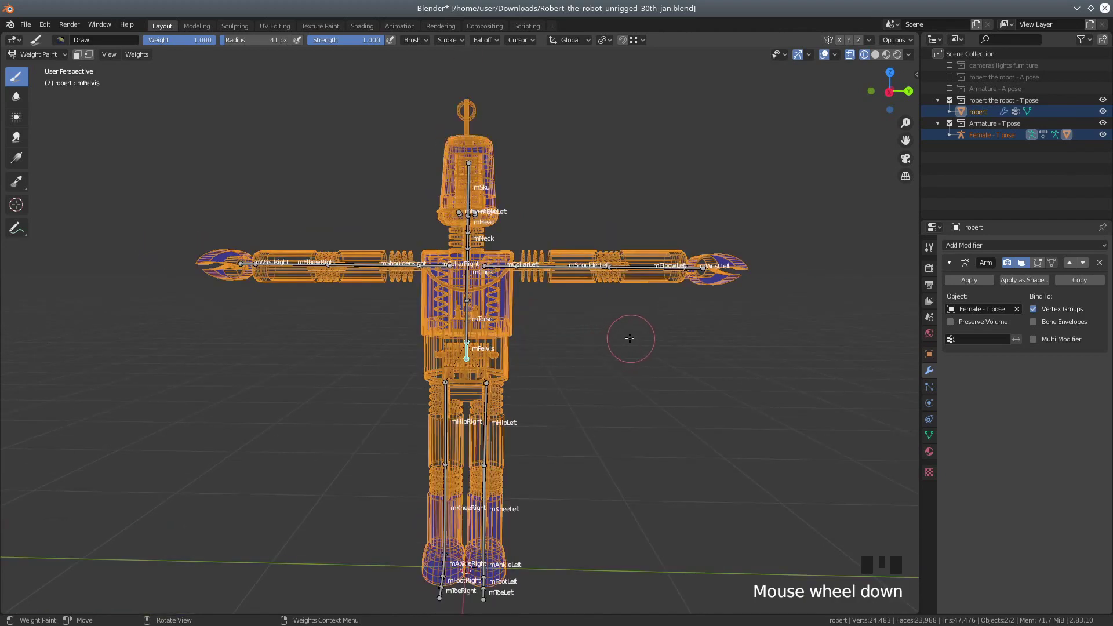
{"action": "left_click", "coordinate": [36, 54]}
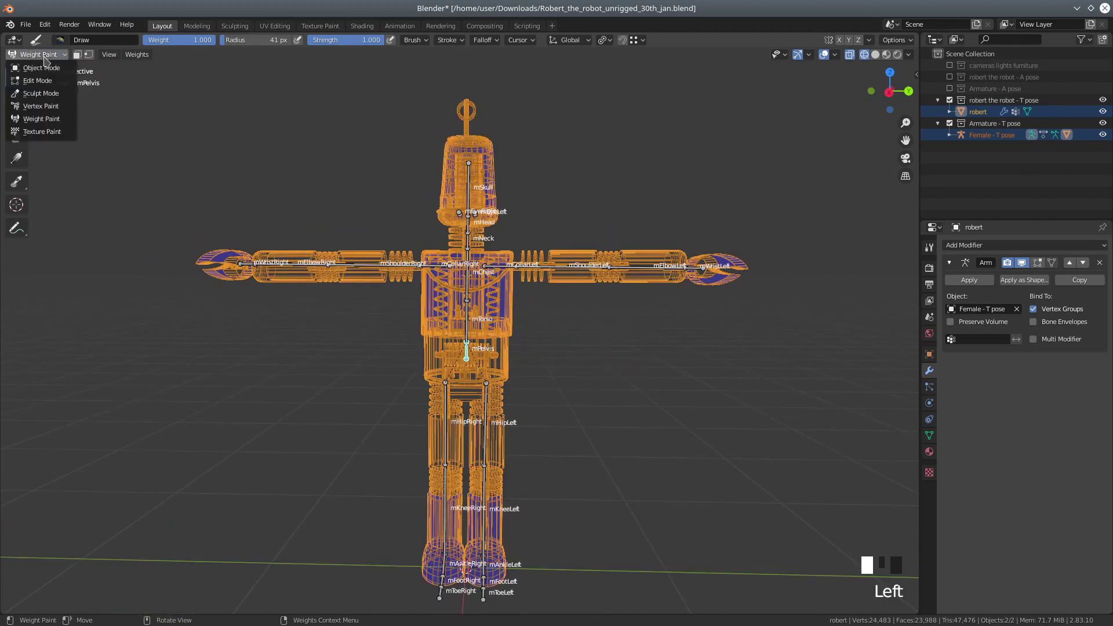
{"action": "left_click", "coordinate": [42, 69]}
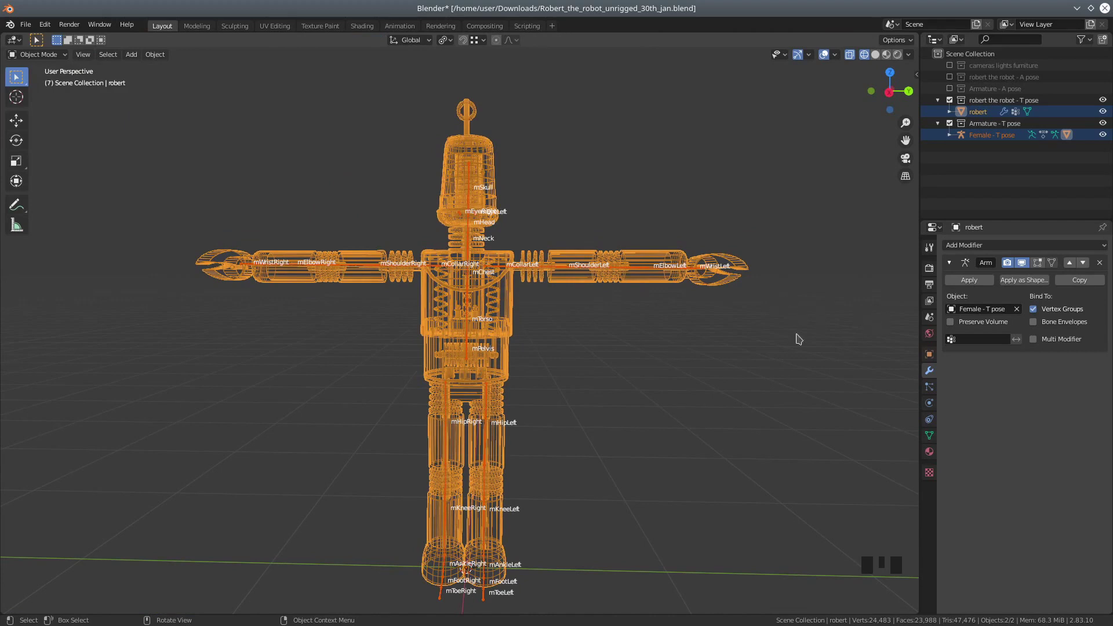
Open the Collada (.dae) export for the selected robot and armature and apply the Sl+Open Sim Rigged operator preset
{"action": "left_click", "coordinate": [25, 24]}
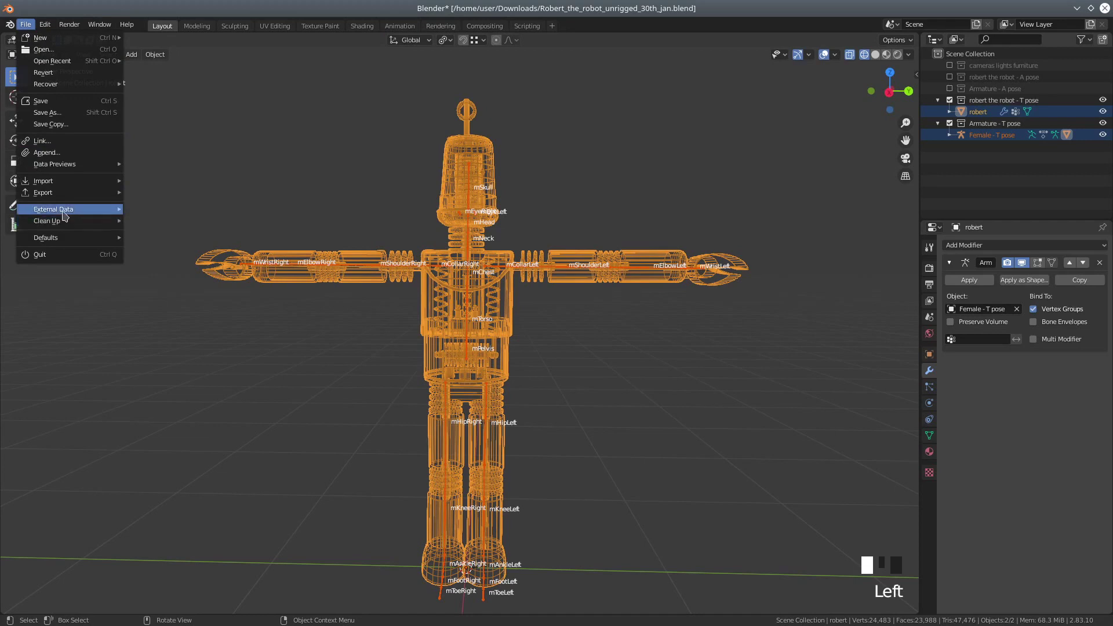
{"action": "mouse_move", "coordinate": [65, 216]}
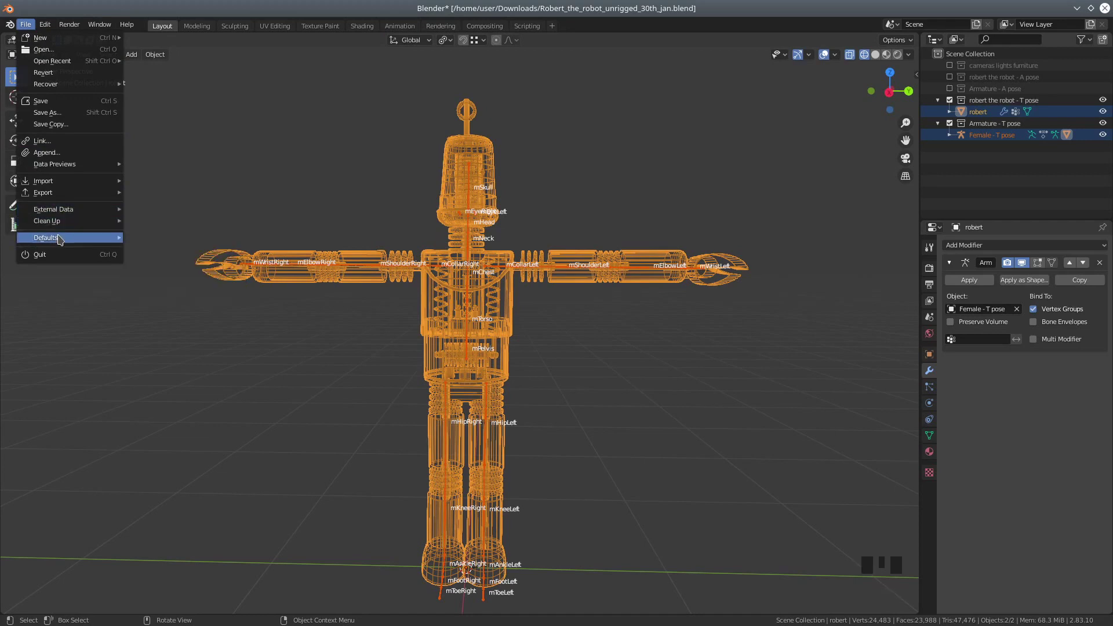
{"action": "mouse_move", "coordinate": [52, 194]}
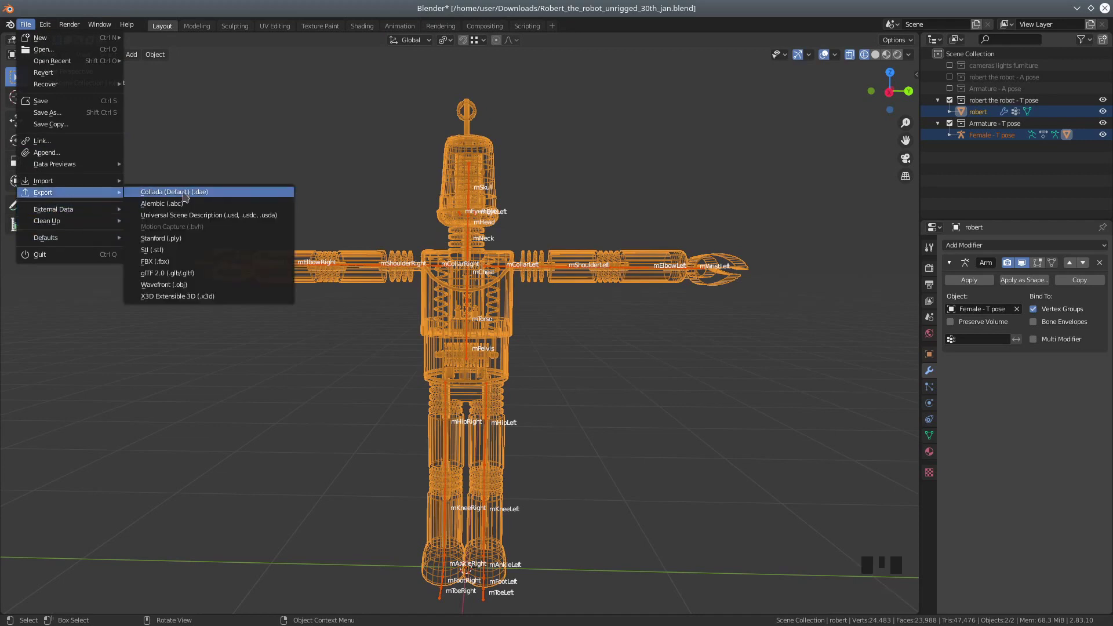
{"action": "left_click", "coordinate": [152, 192]}
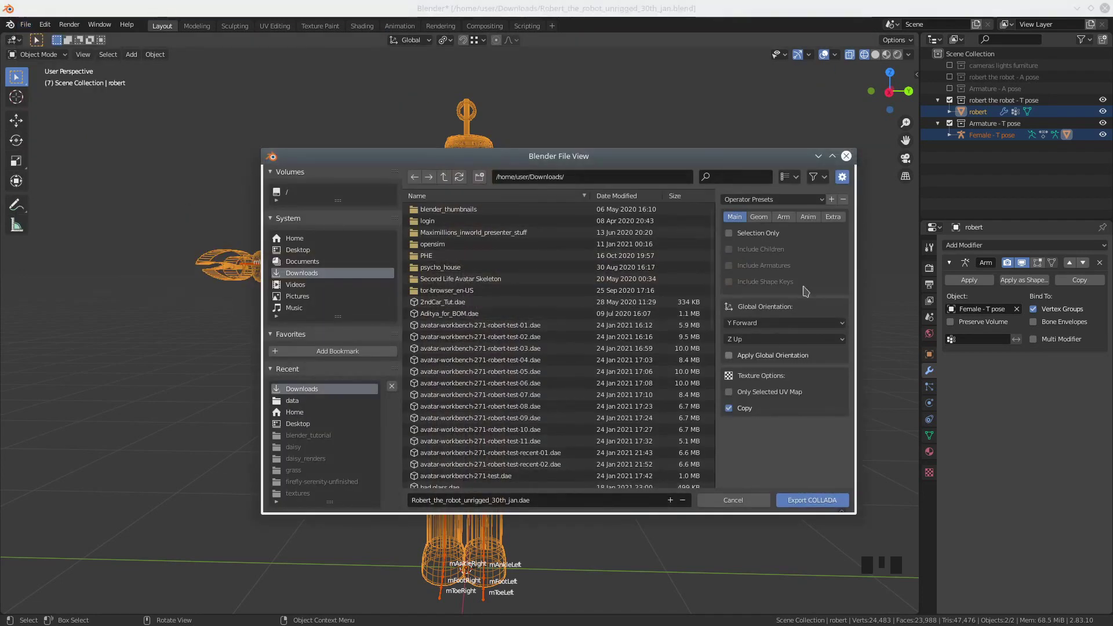
{"action": "left_click", "coordinate": [766, 202]}
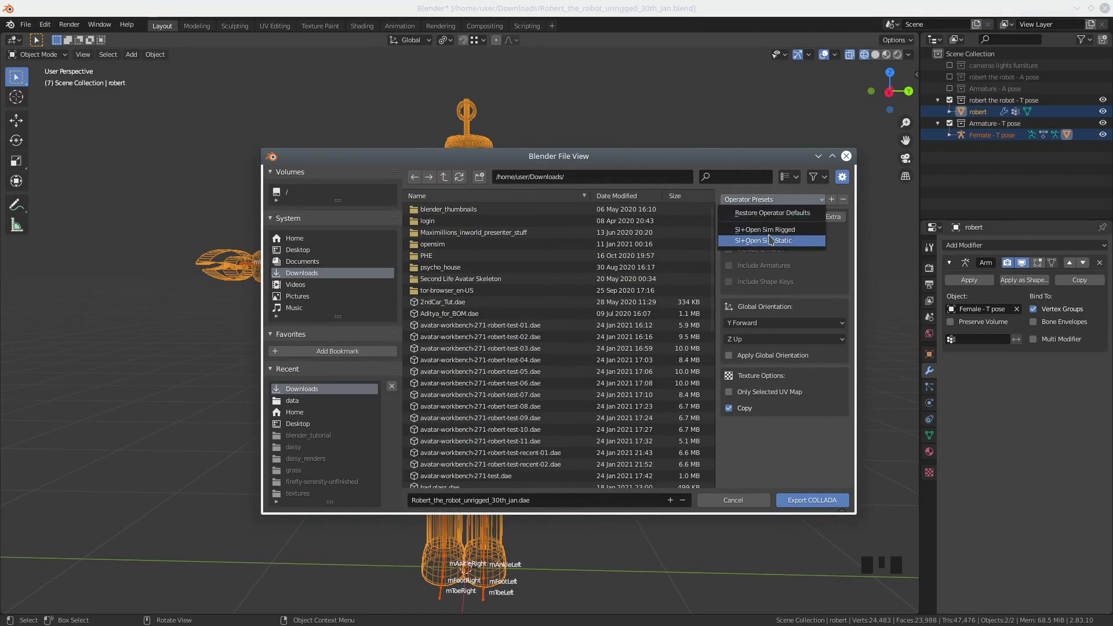
{"action": "left_click", "coordinate": [763, 231]}
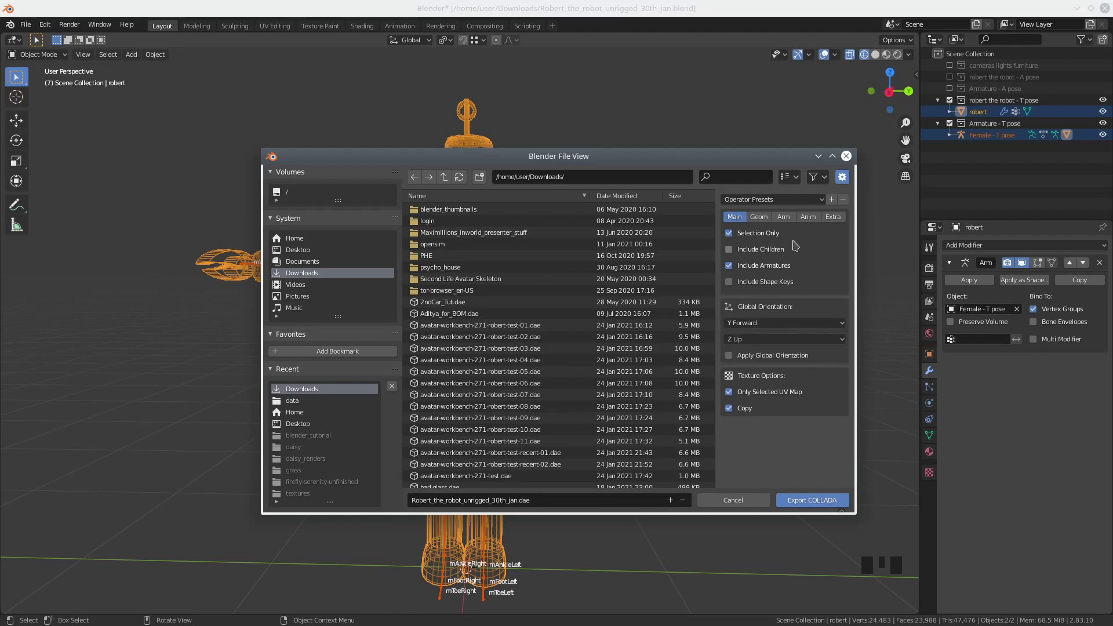
Review the Collada export's geometry, armature, animation and extra options, and close the export dialog without exporting
{"action": "left_click", "coordinate": [759, 219]}
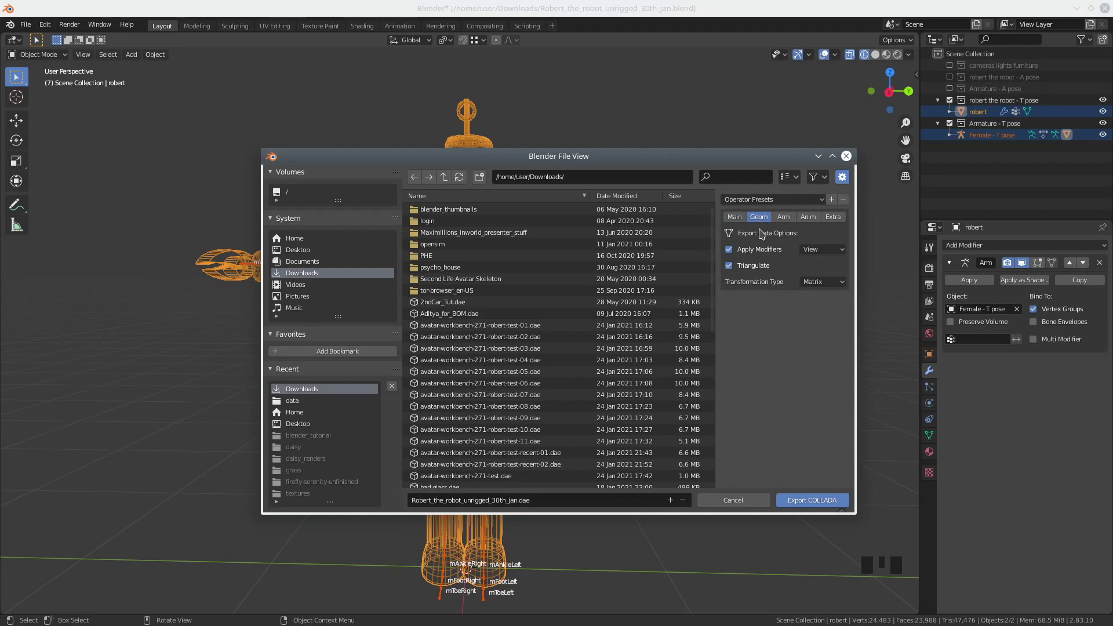
{"action": "left_click", "coordinate": [785, 219]}
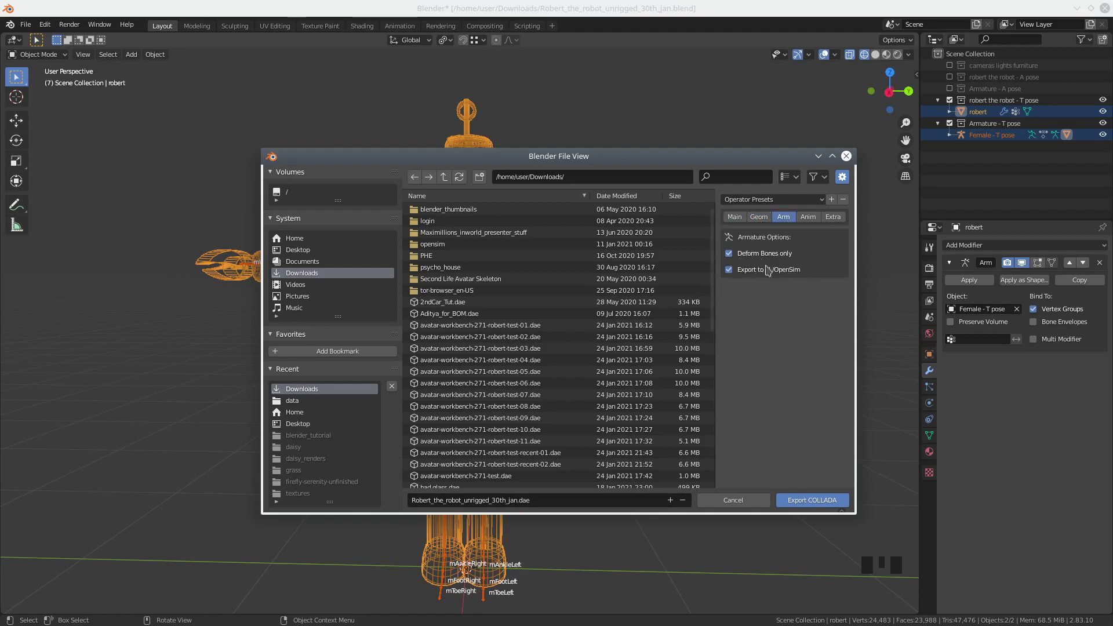
{"action": "left_click", "coordinate": [808, 219]}
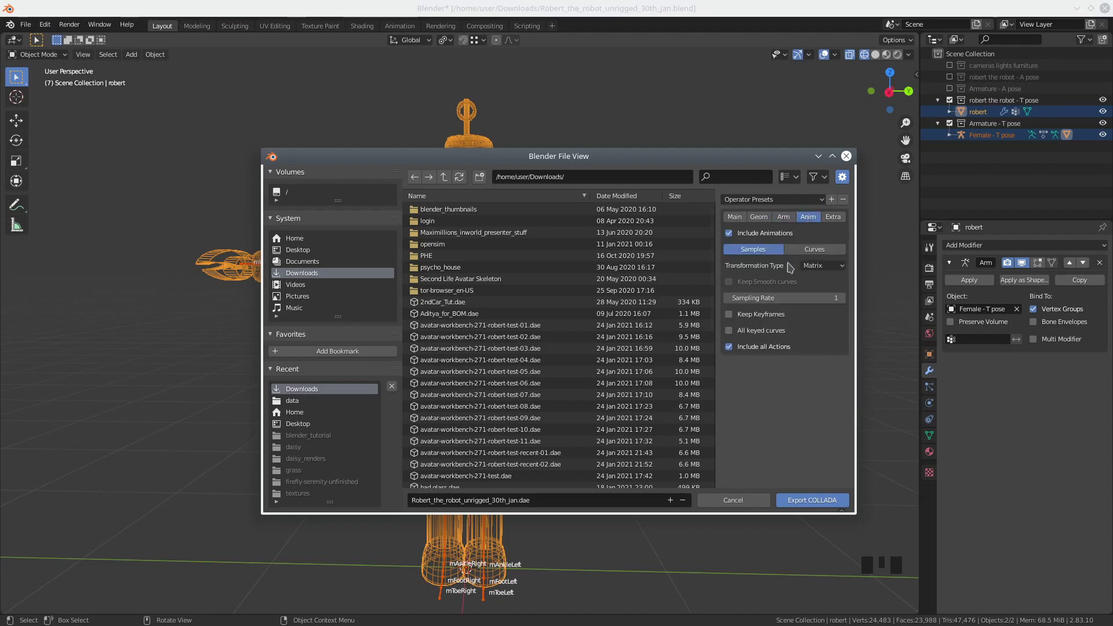
{"action": "left_click", "coordinate": [833, 218]}
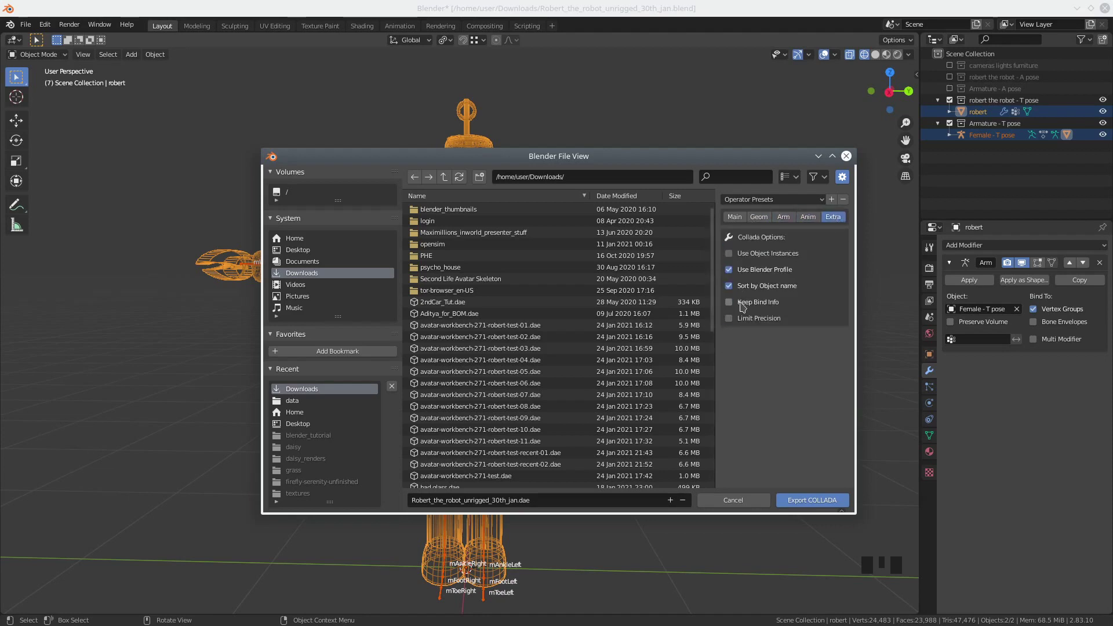
{"action": "left_click", "coordinate": [846, 158]}
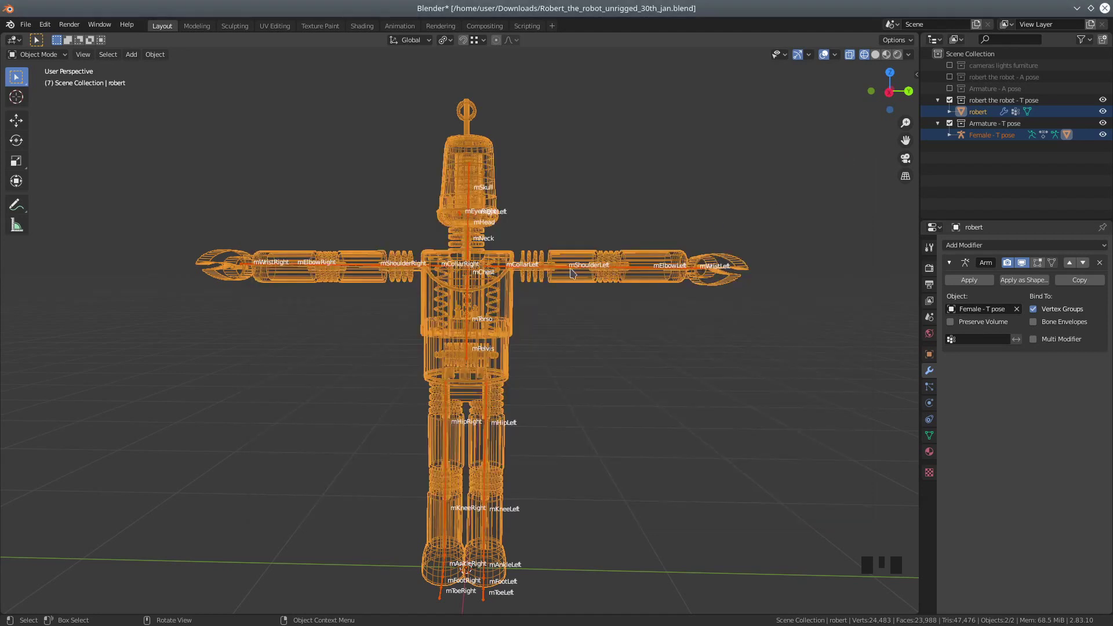
{"action": "scroll", "coordinate": [535, 297], "scroll_direction": "down", "scroll_amount": 2}
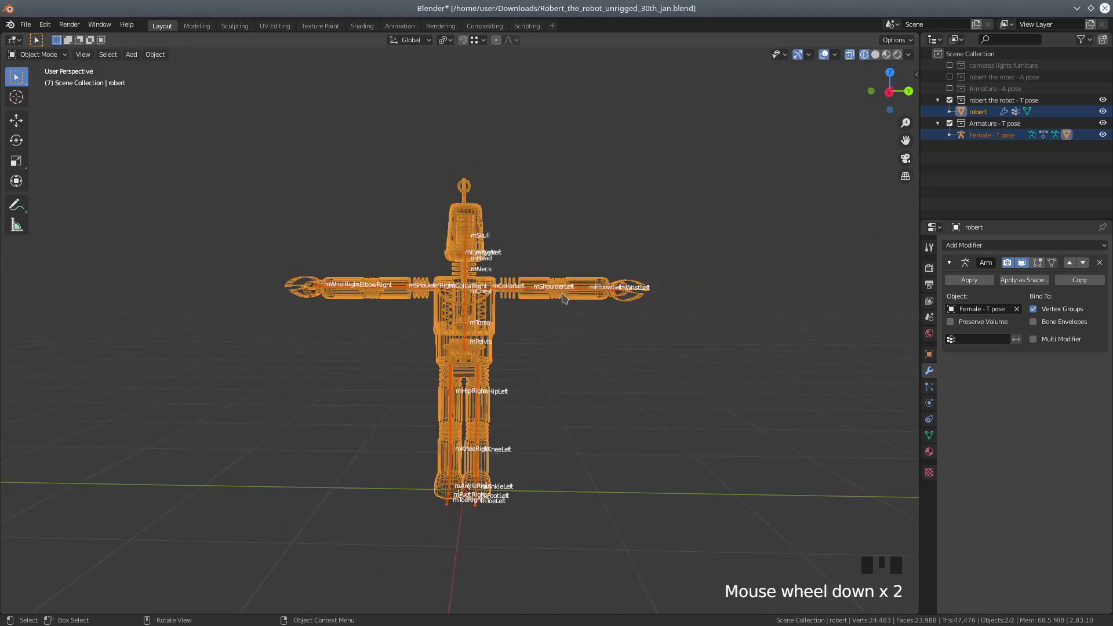
{"action": "scroll", "coordinate": [500, 355], "scroll_direction": "up", "scroll_amount": 1}
{"action": "scroll", "coordinate": [499, 355], "scroll_direction": "up", "scroll_amount": 3}
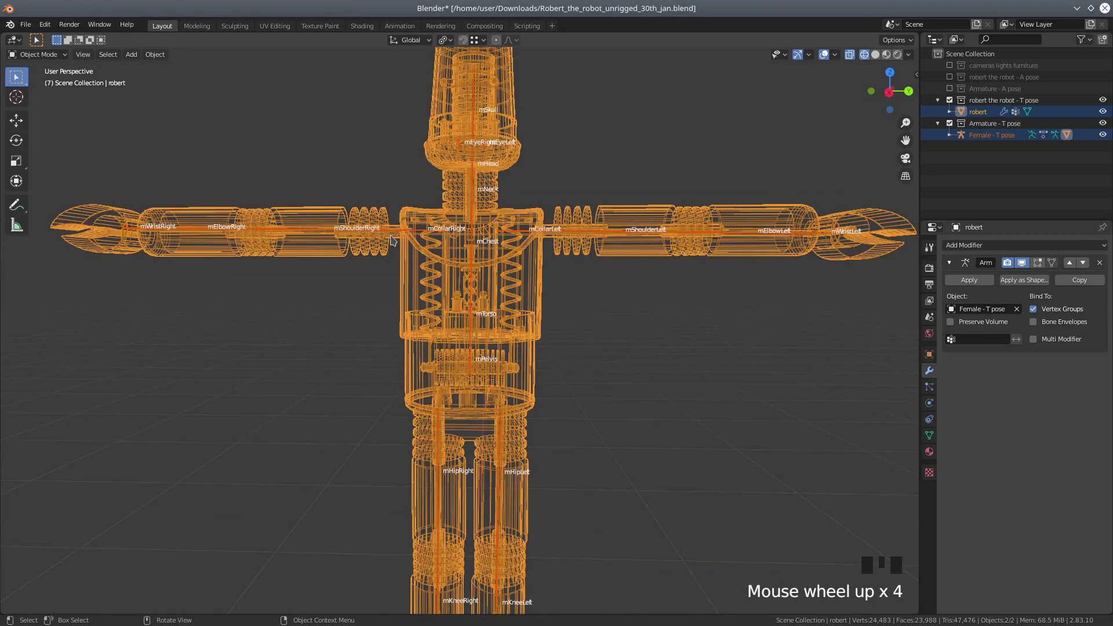
{"action": "scroll", "coordinate": [518, 284], "scroll_direction": "down", "scroll_amount": 3}
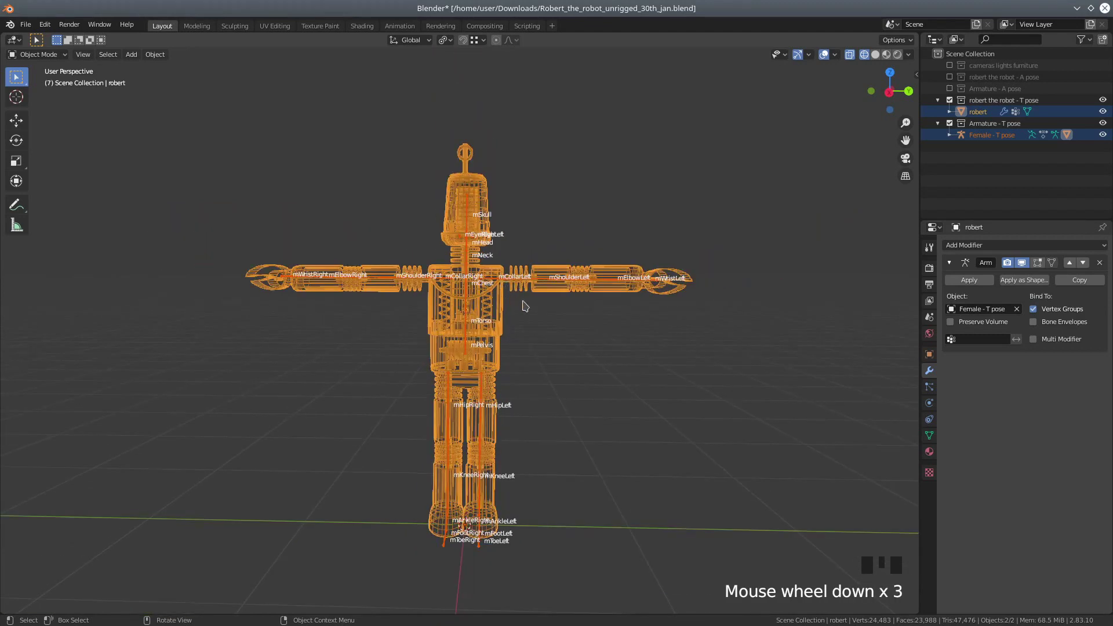
{"action": "mouse_move", "coordinate": [525, 305]}
{"action": "middle_mouse_down"}
{"action": "mouse_move", "coordinate": [506, 313]}
{"action": "mouse_move", "coordinate": [533, 314]}
{"action": "middle_mouse_up"}
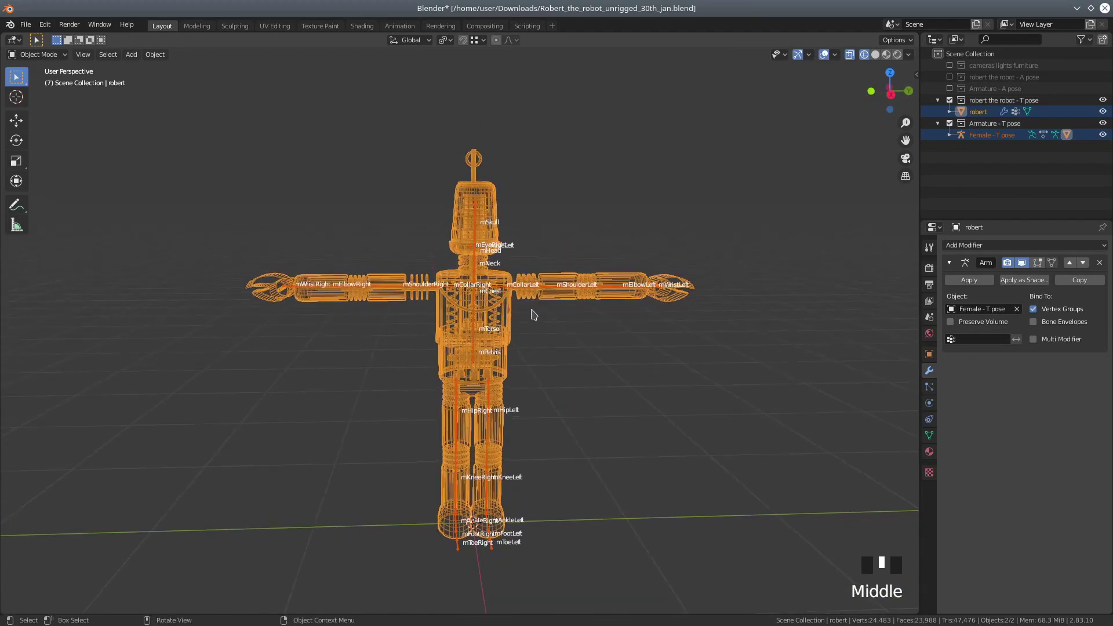
{"action": "scroll", "coordinate": [533, 314], "scroll_direction": "down", "scroll_amount": 1}
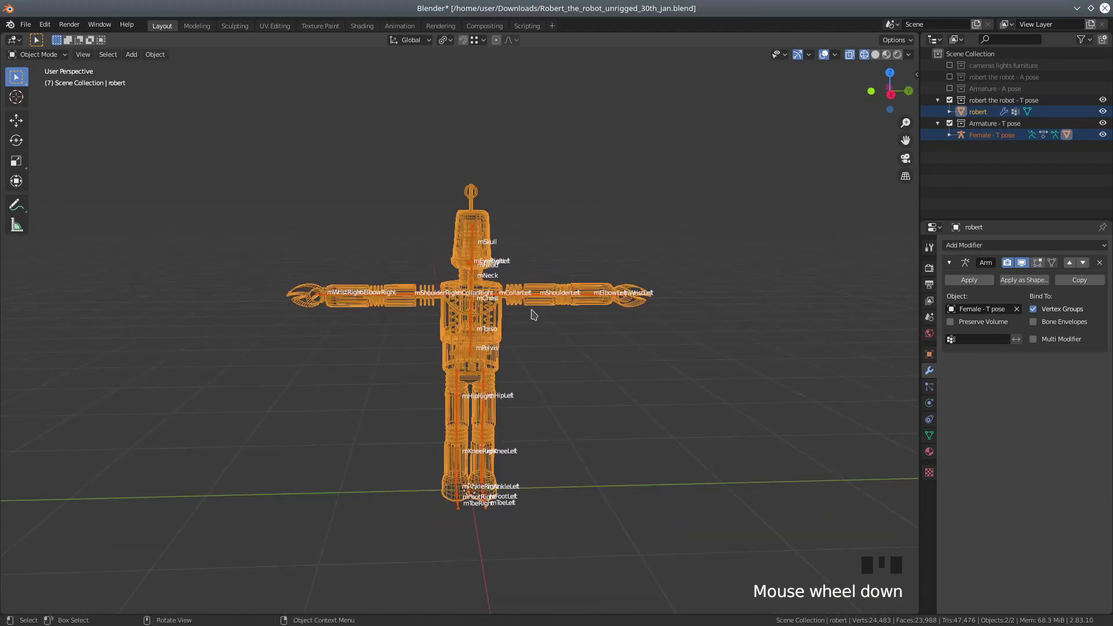
{"action": "scroll", "coordinate": [534, 316], "scroll_direction": "up", "scroll_amount": 2}
{"action": "mouse_move", "coordinate": [573, 326]}
{"action": "middle_mouse_down"}
{"action": "mouse_move", "coordinate": [555, 326]}
{"action": "mouse_move", "coordinate": [571, 319]}
{"action": "middle_mouse_up"}
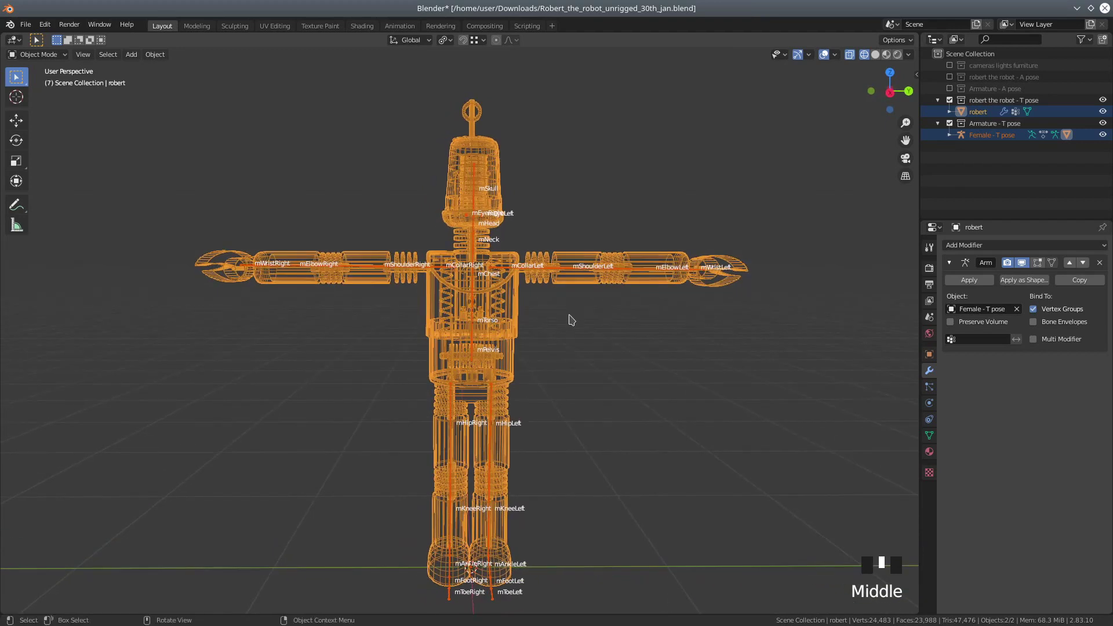
{"action": "scroll", "coordinate": [571, 319], "scroll_direction": "down", "scroll_amount": 1}
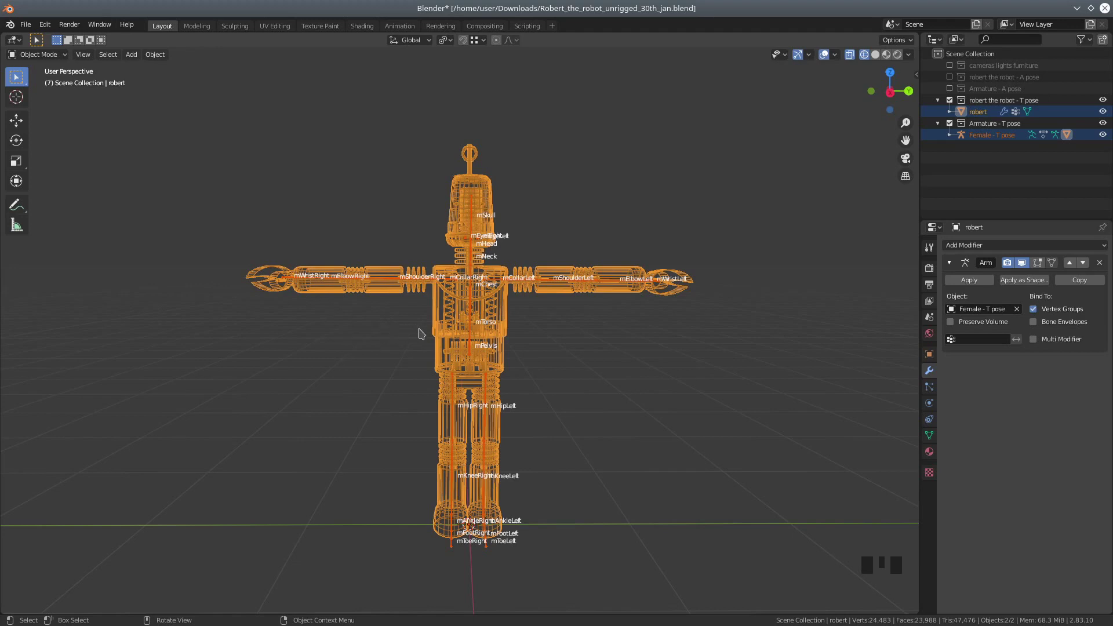
{"action": "scroll", "coordinate": [420, 334], "scroll_direction": "down", "scroll_amount": 1}
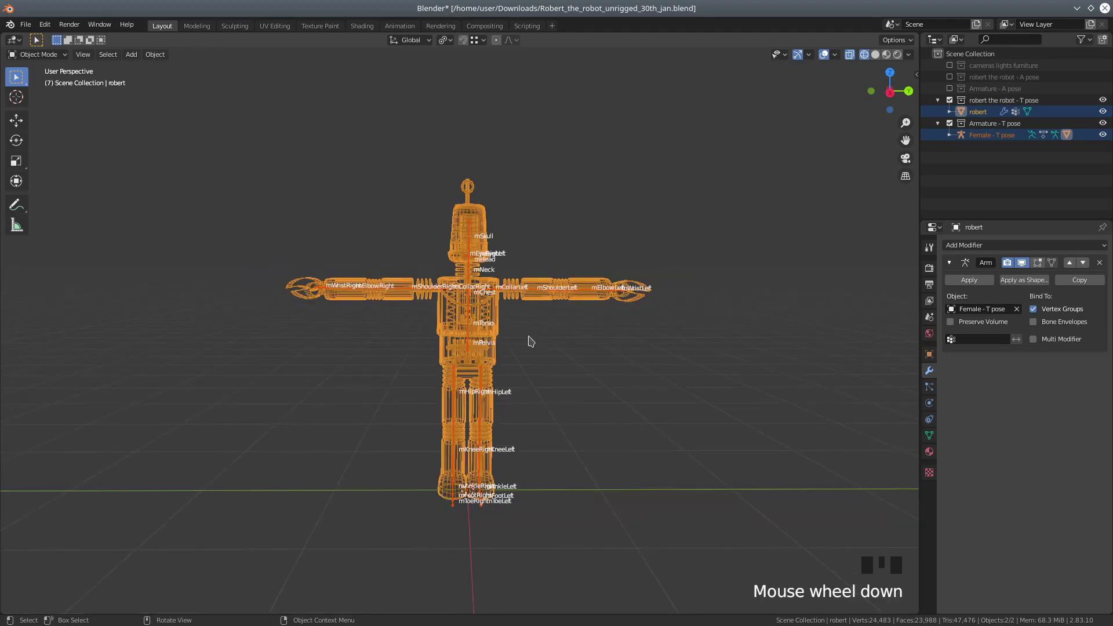
{"action": "middle_click_drag", "start_coordinate": [542, 341], "coordinate": [555, 342]}
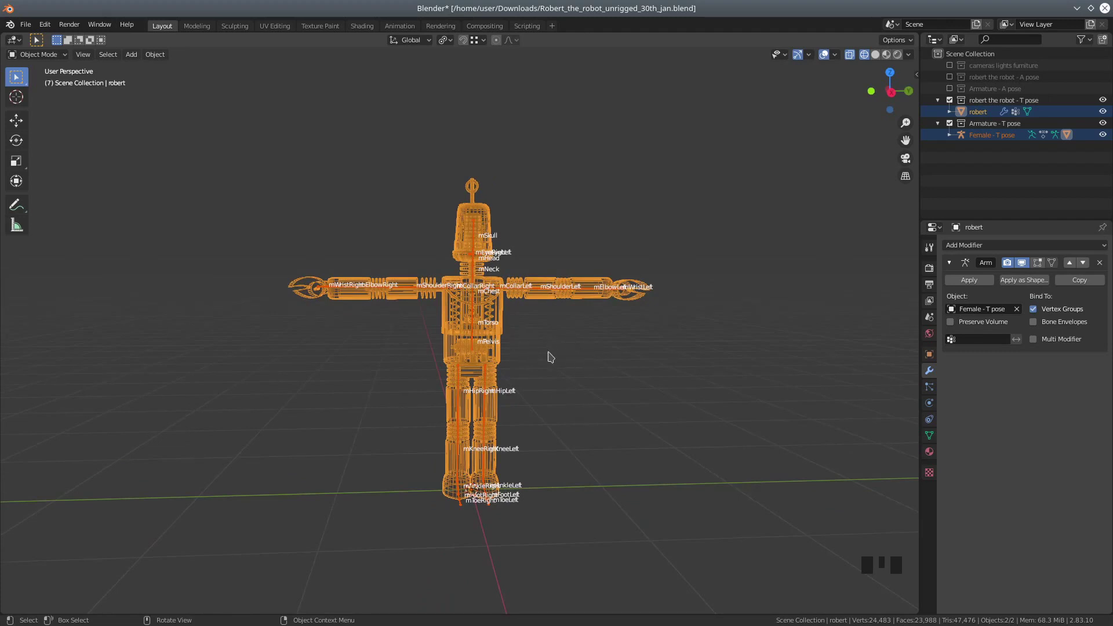
{"action": "scroll", "coordinate": [578, 363], "scroll_direction": "up", "scroll_amount": 2}
{"action": "scroll", "coordinate": [580, 364], "scroll_direction": "down", "scroll_amount": 1}
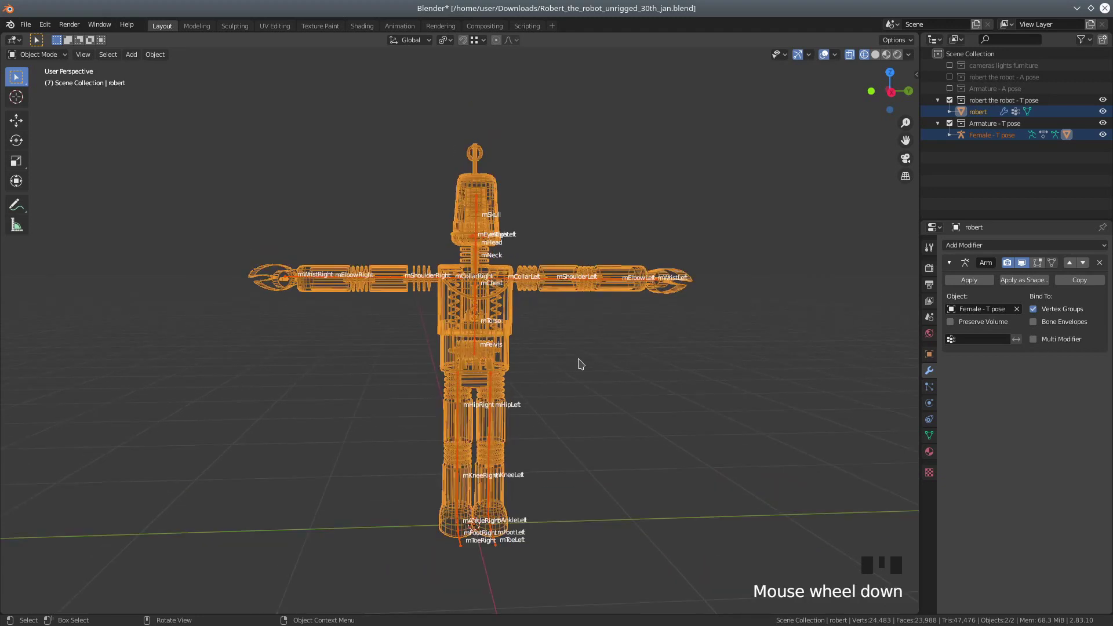